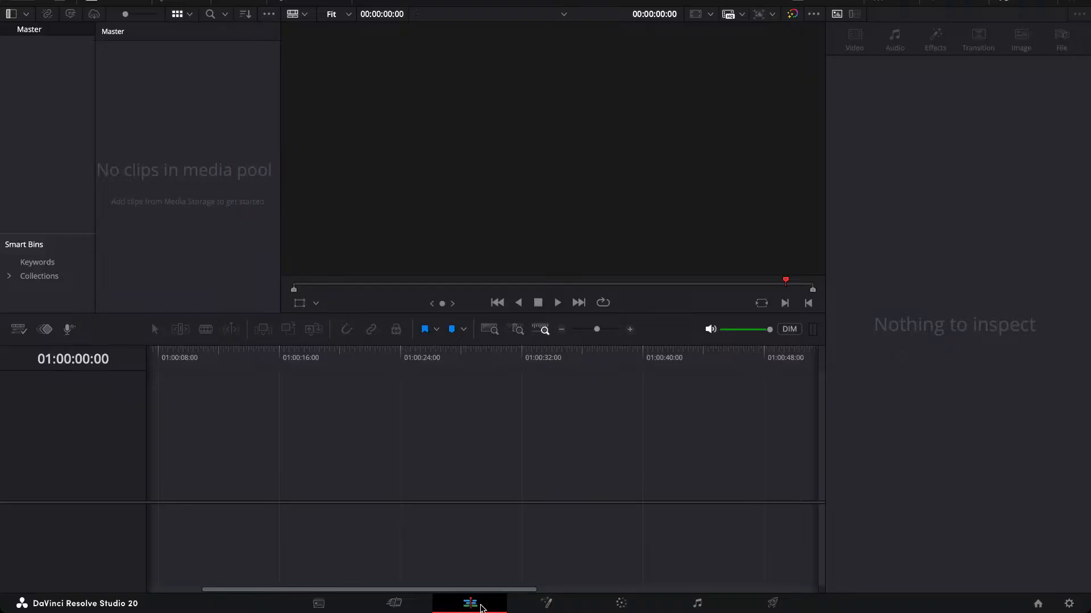
Browse Work Drive 1's media storage to the Osmo Pocket 3 project files of The YouTube Growth Niche, and switch to the Cut page.
click(319, 603)
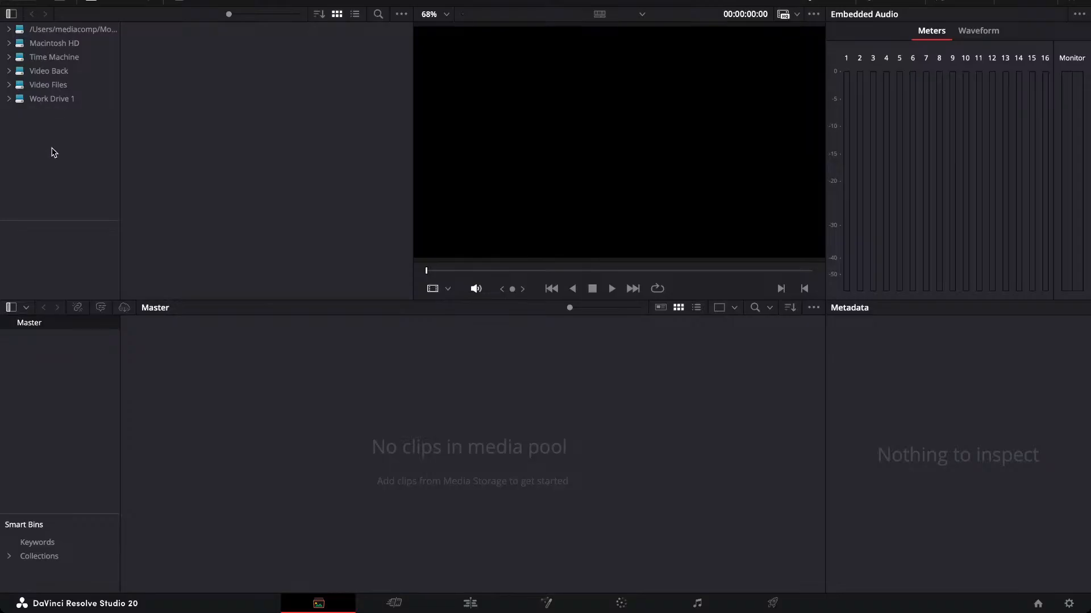
click(53, 98)
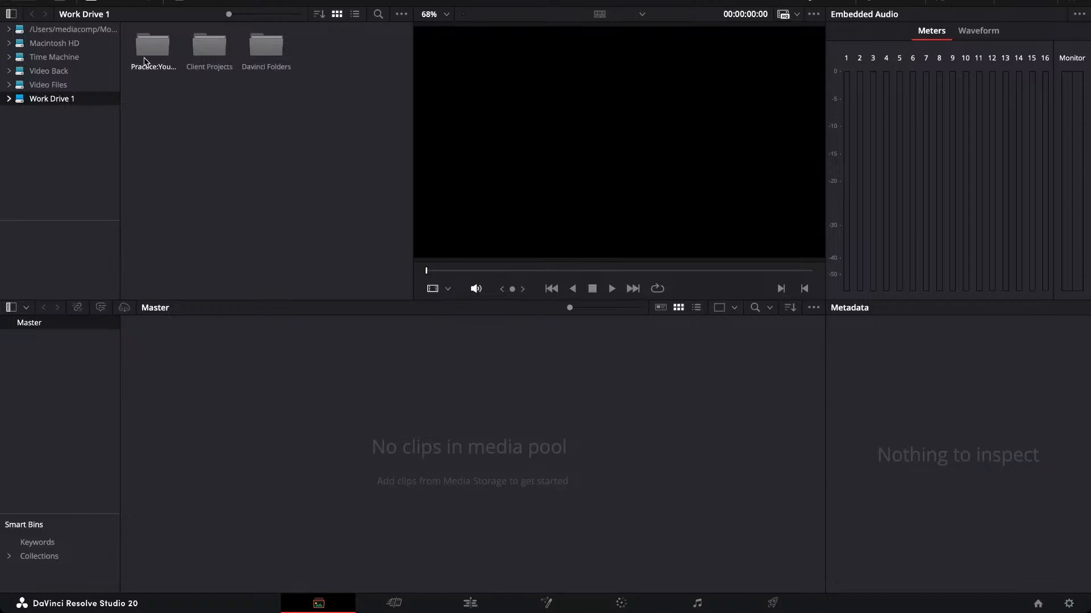
double_click(157, 46)
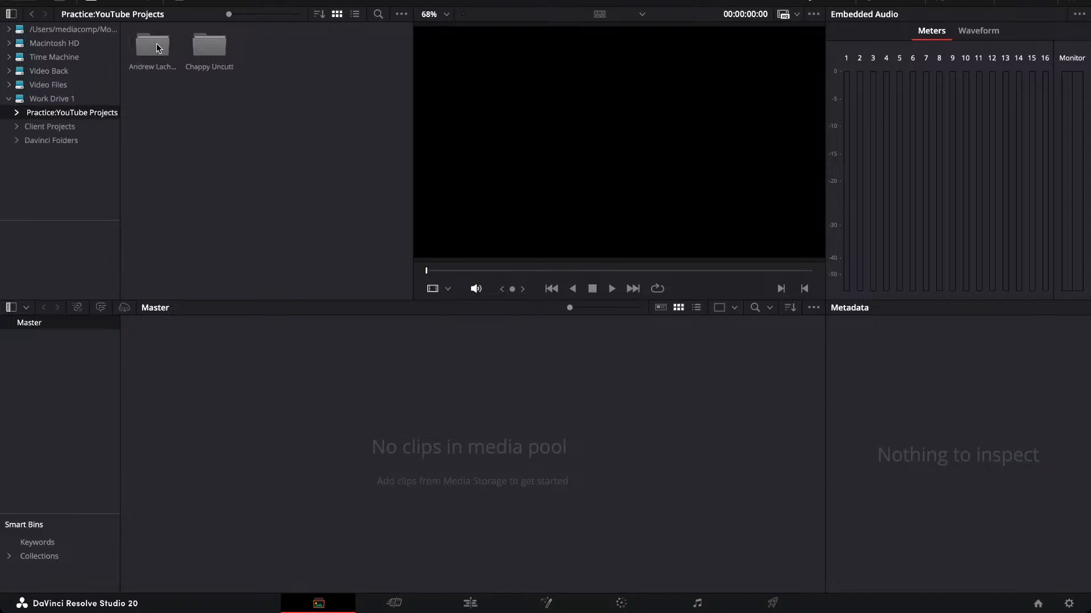
double_click(203, 50)
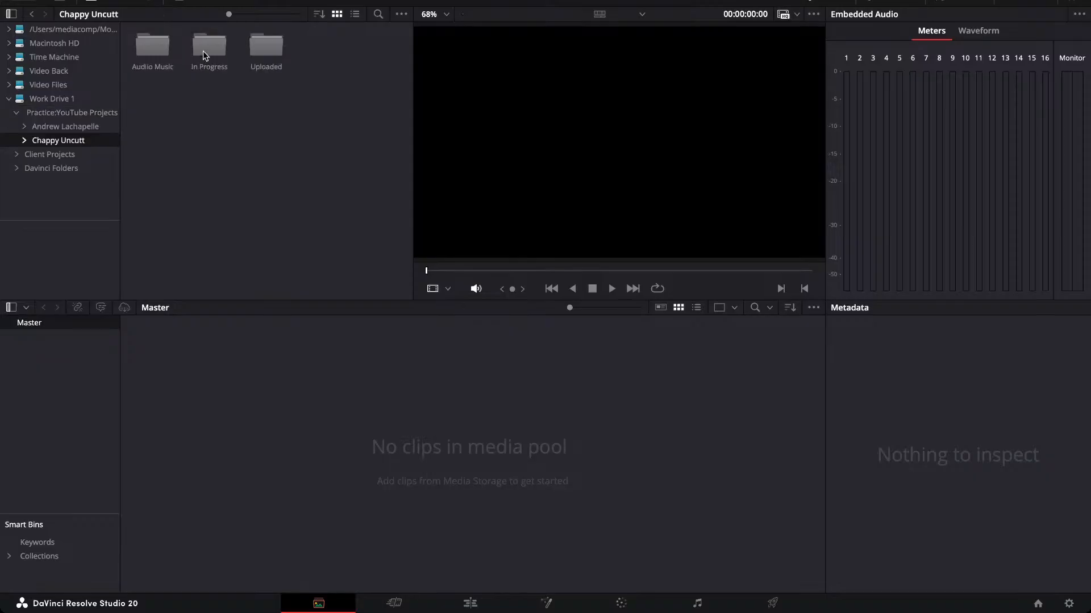
double_click(210, 47)
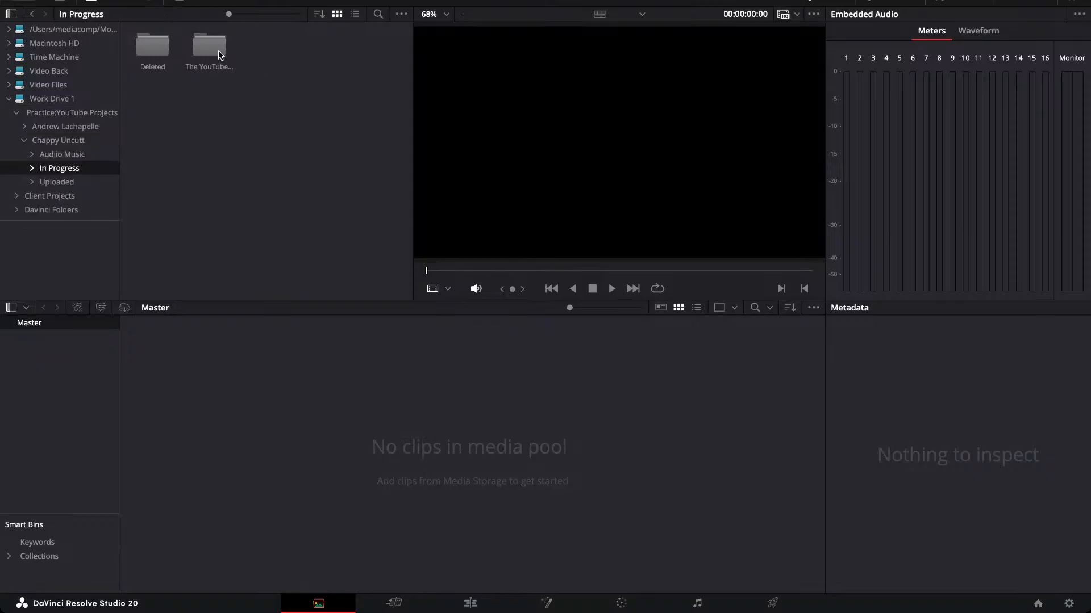
double_click(207, 49)
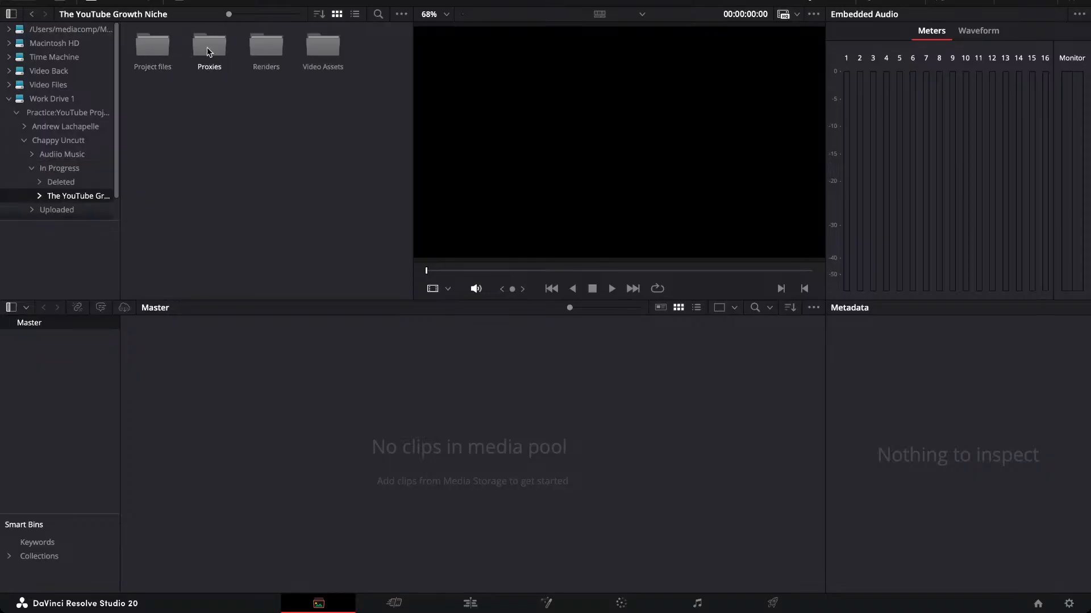
double_click(148, 52)
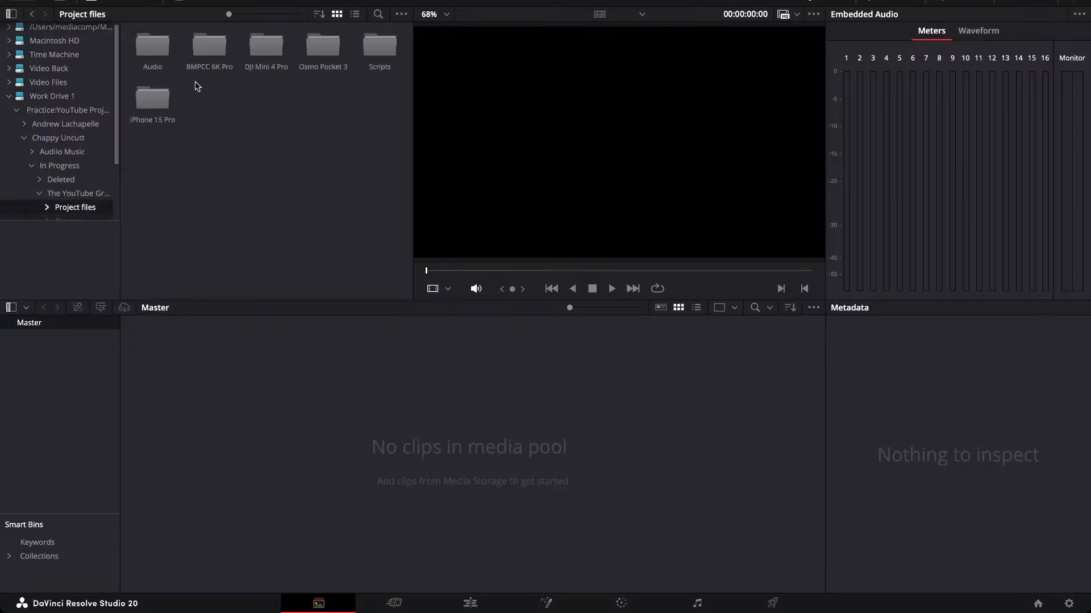
double_click(319, 53)
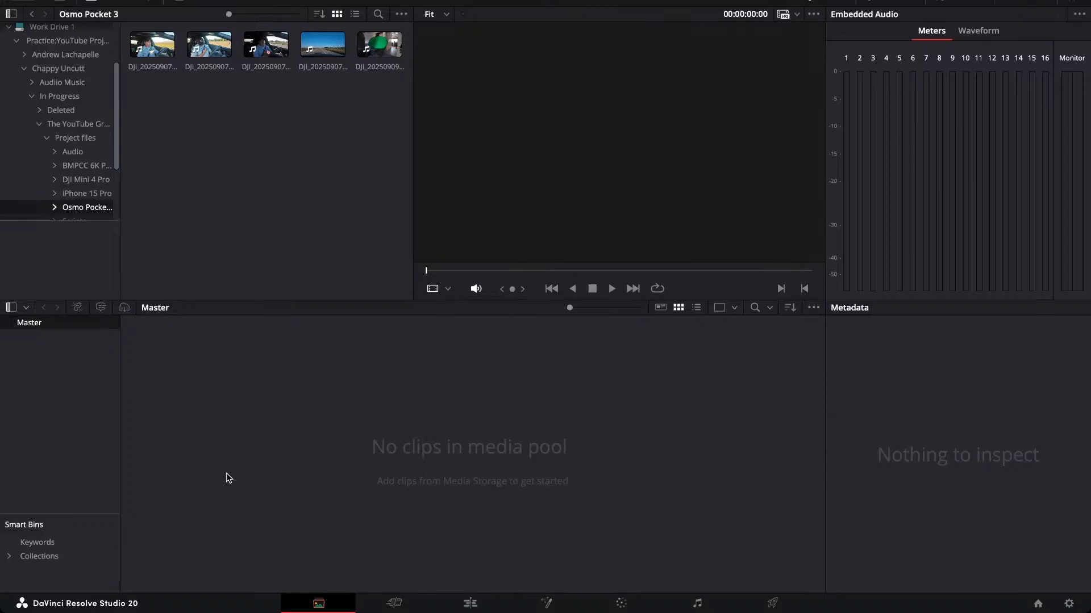
click(395, 604)
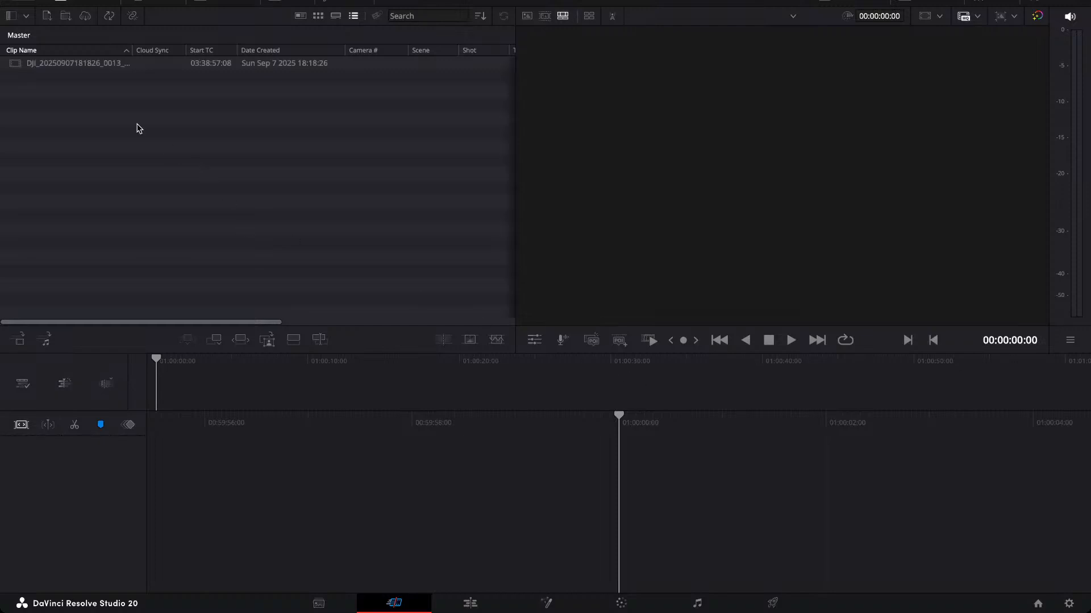
click(82, 65)
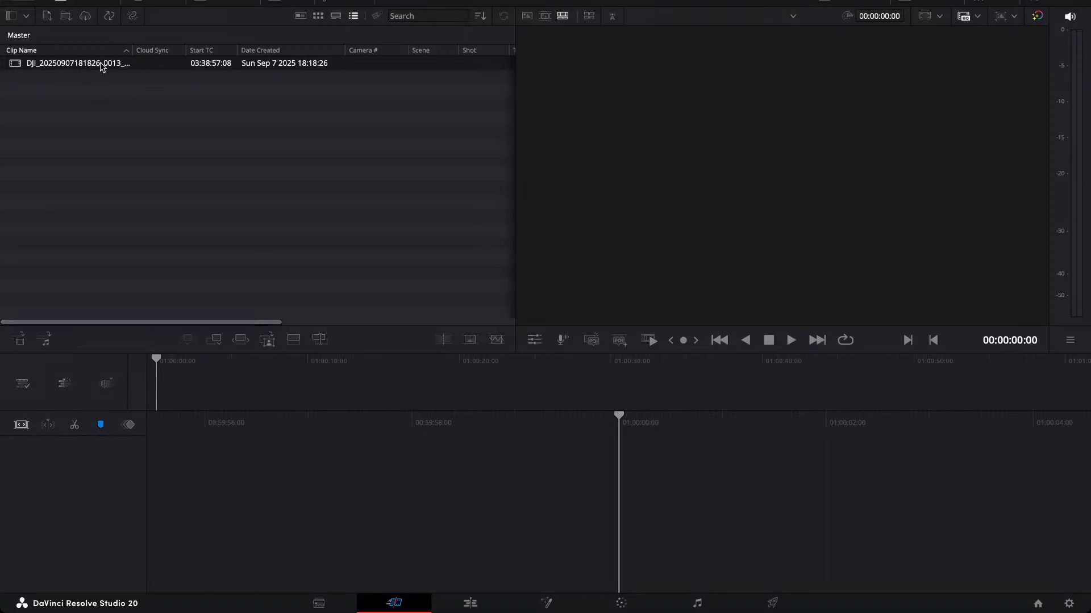
click(103, 65)
click(158, 75)
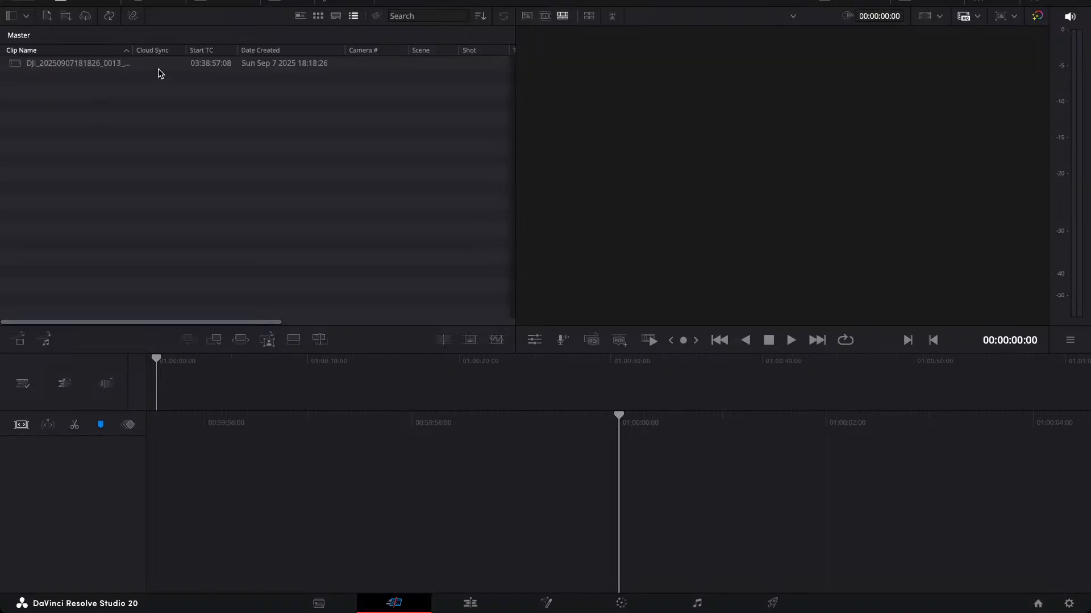
click(77, 66)
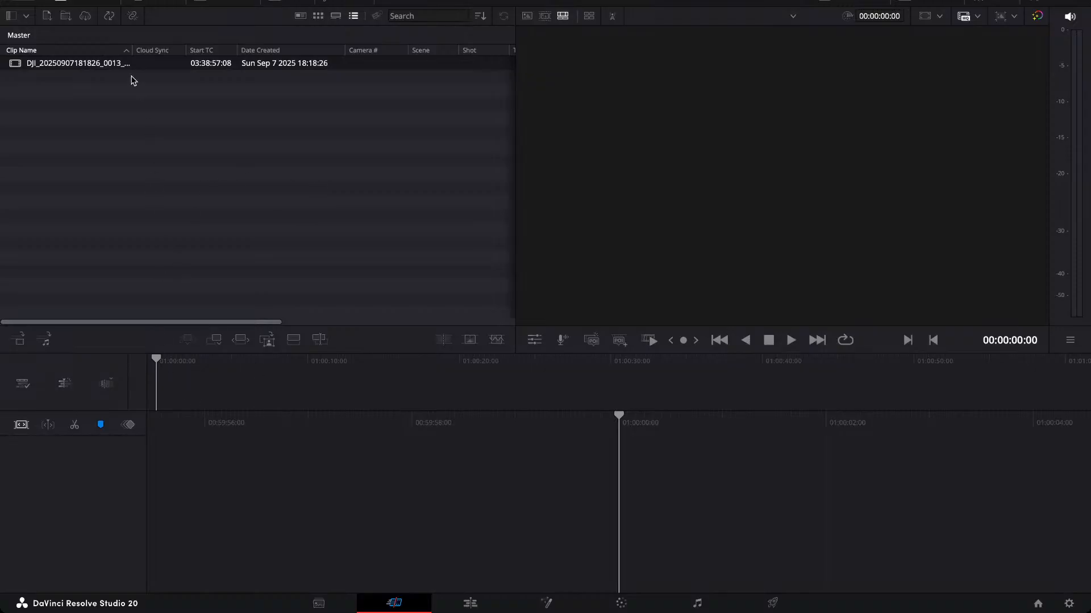
drag(91, 65, 360, 499)
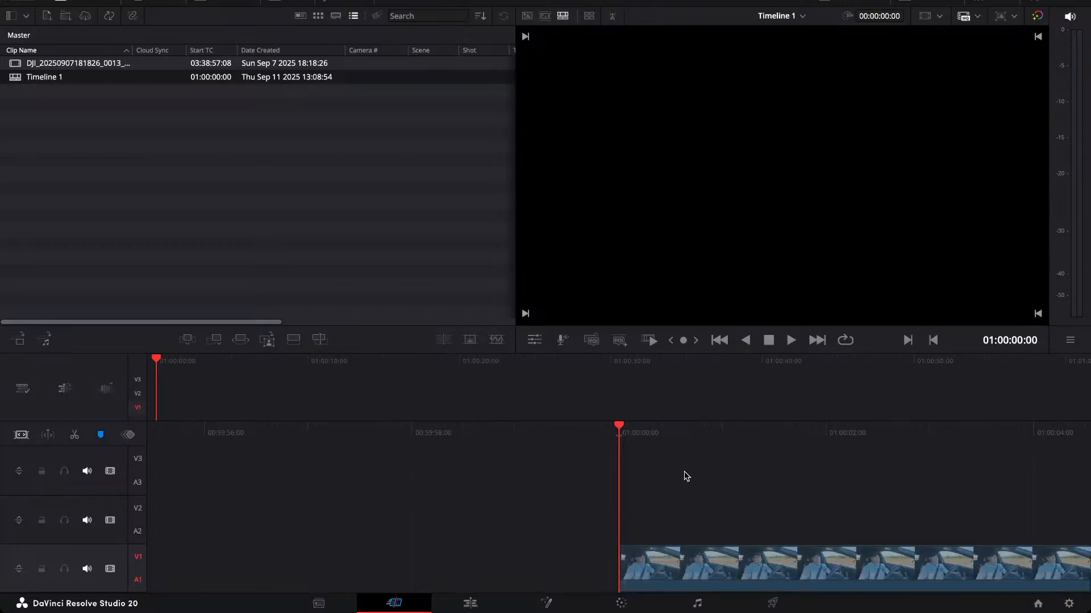
key(ctrl+z)
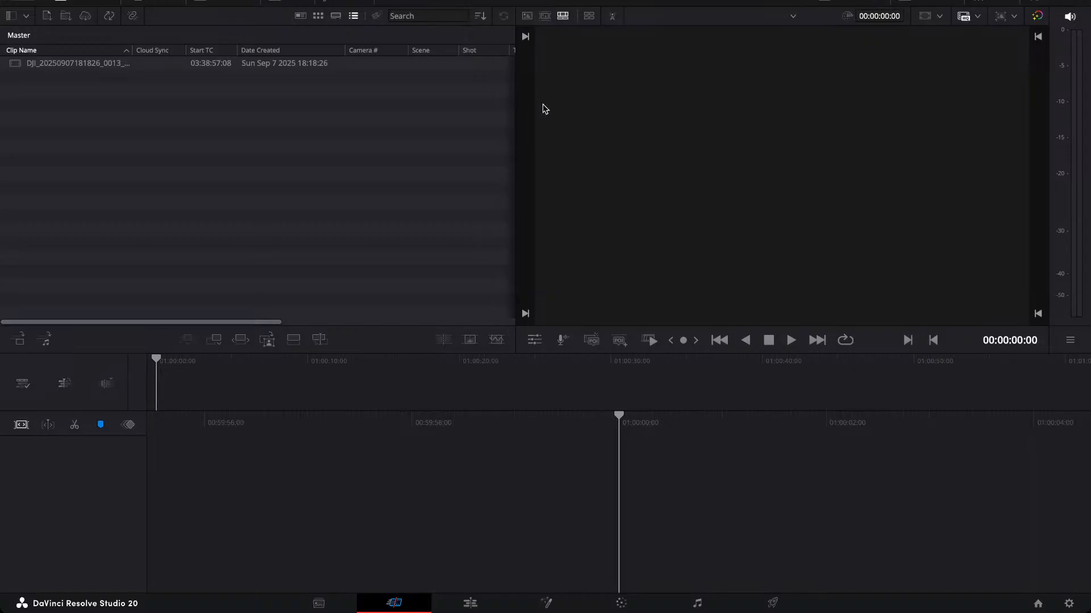
Show the media pool as a source tape and preview the first seconds of the DJI clip.
click(545, 17)
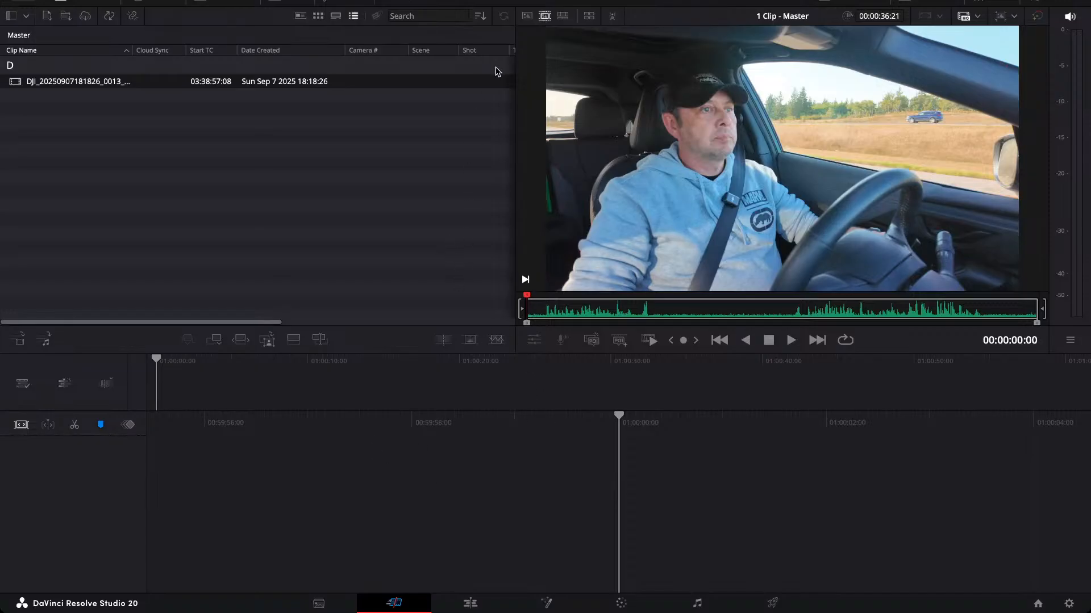
click(313, 82)
key(space)
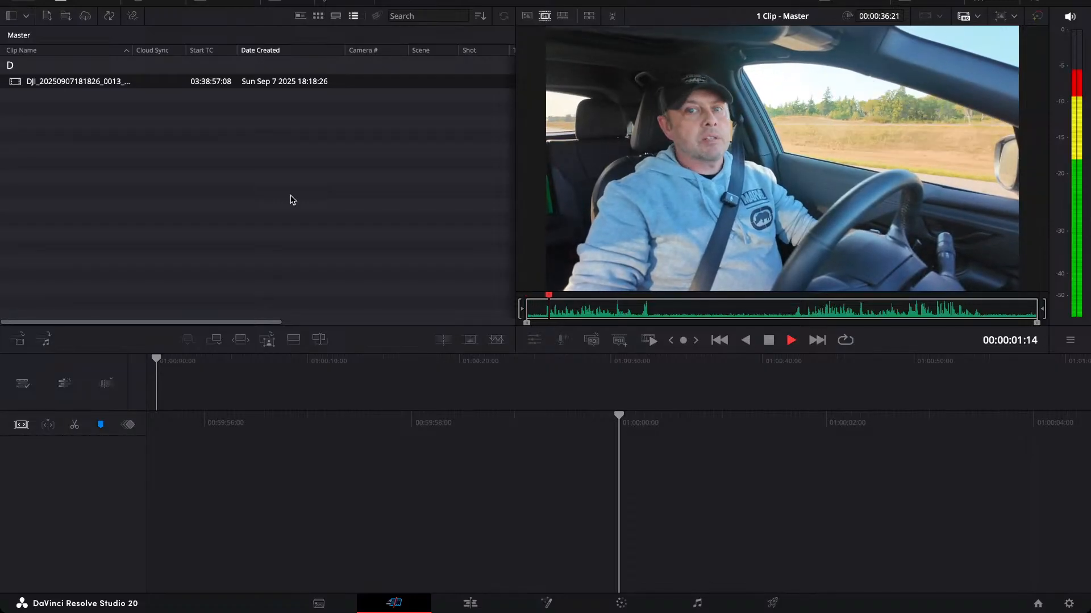
key(space)
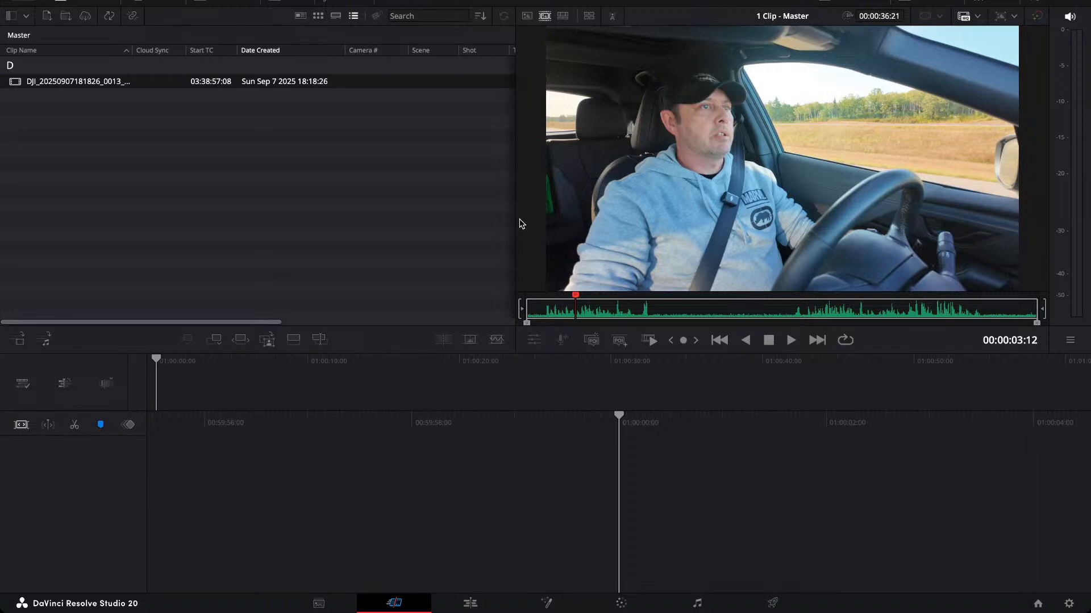
Play the source clip further, shuttle back, and mark its In point at 00:00:02:18.
click(479, 176)
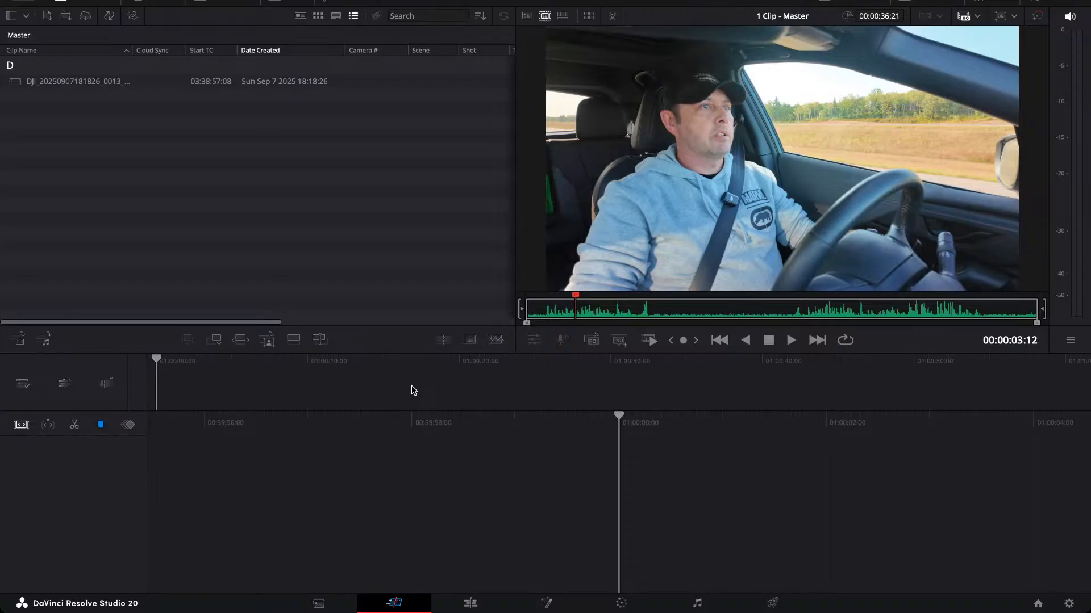
key(space)
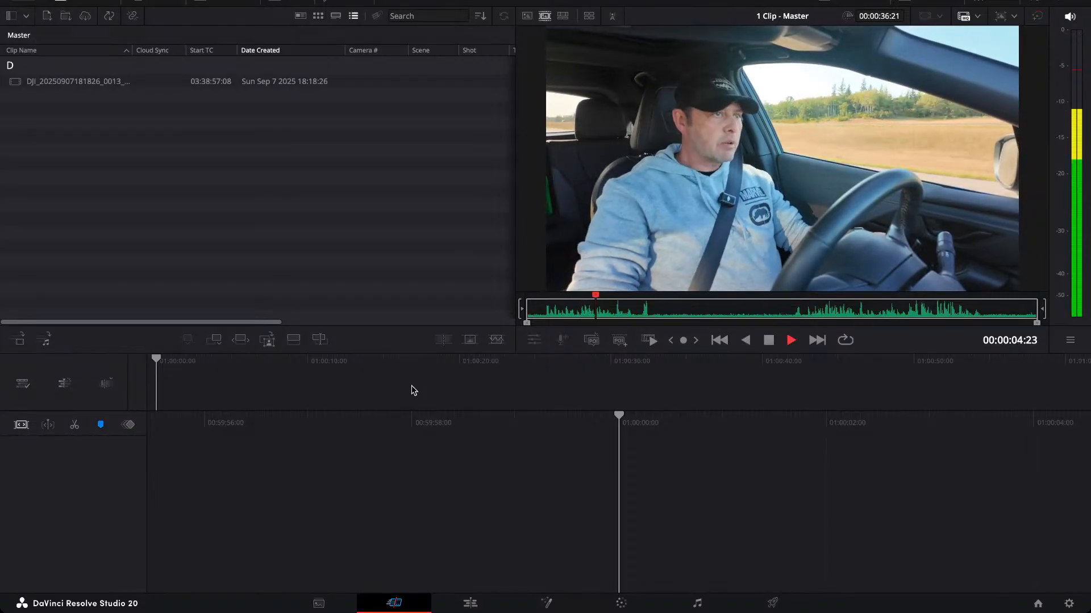
key(space)
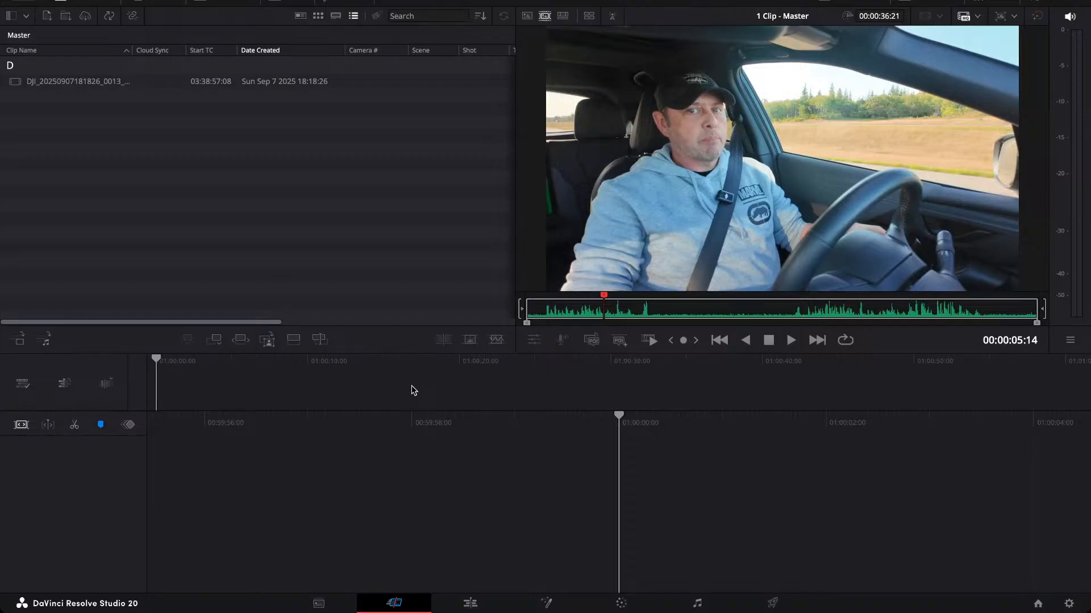
key(j)
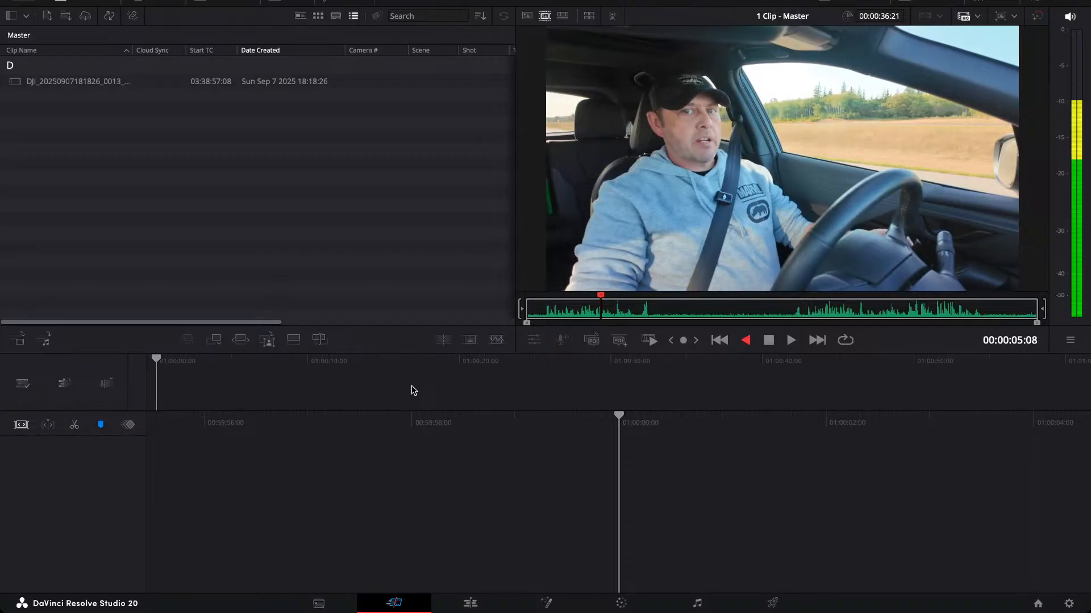
key(k)
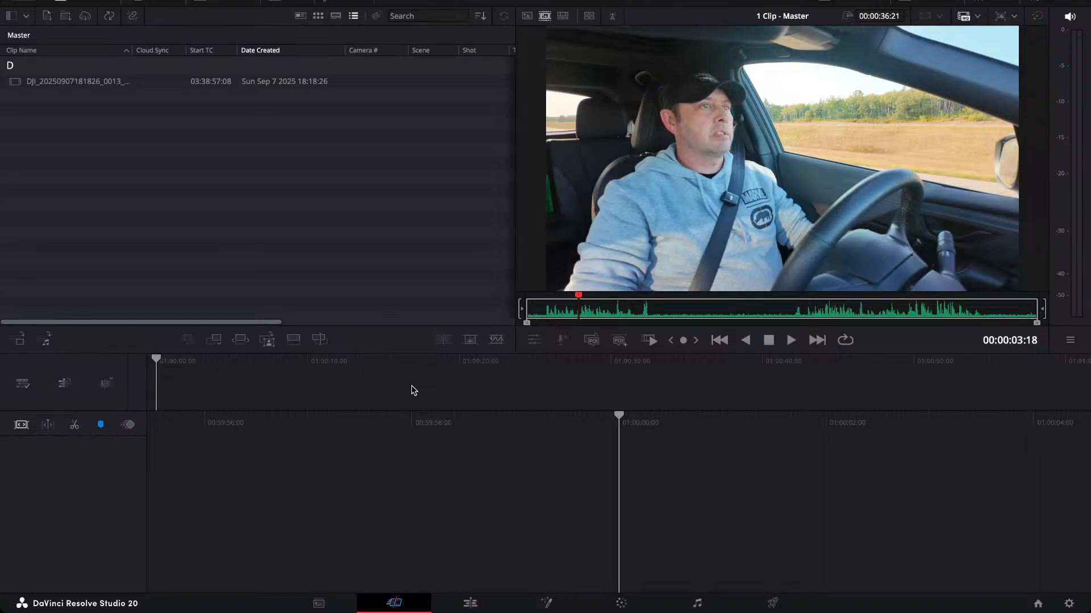
key(j)
key(k)
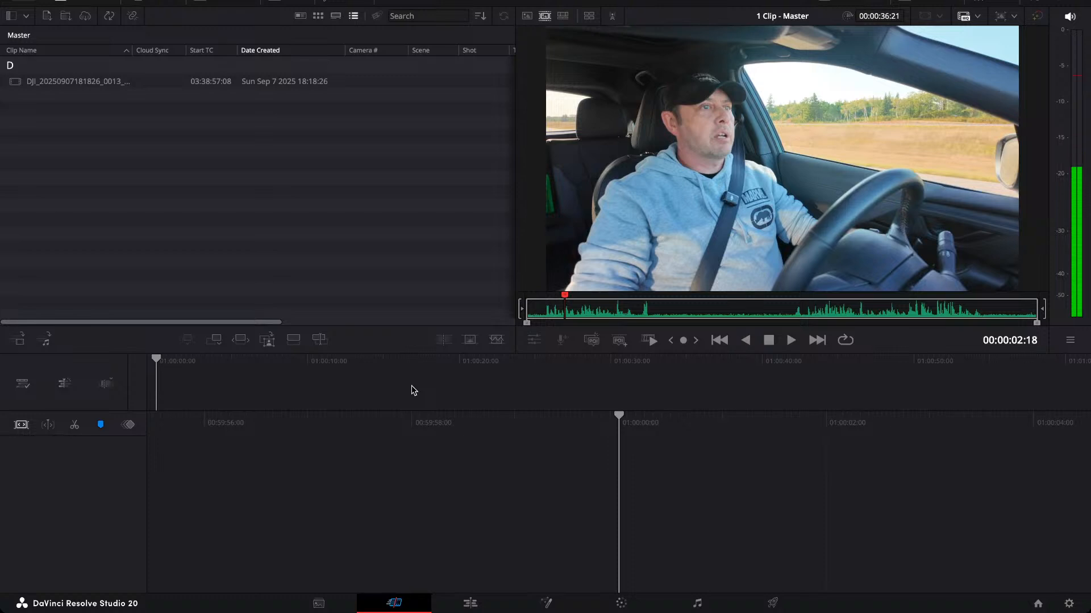
key(i)
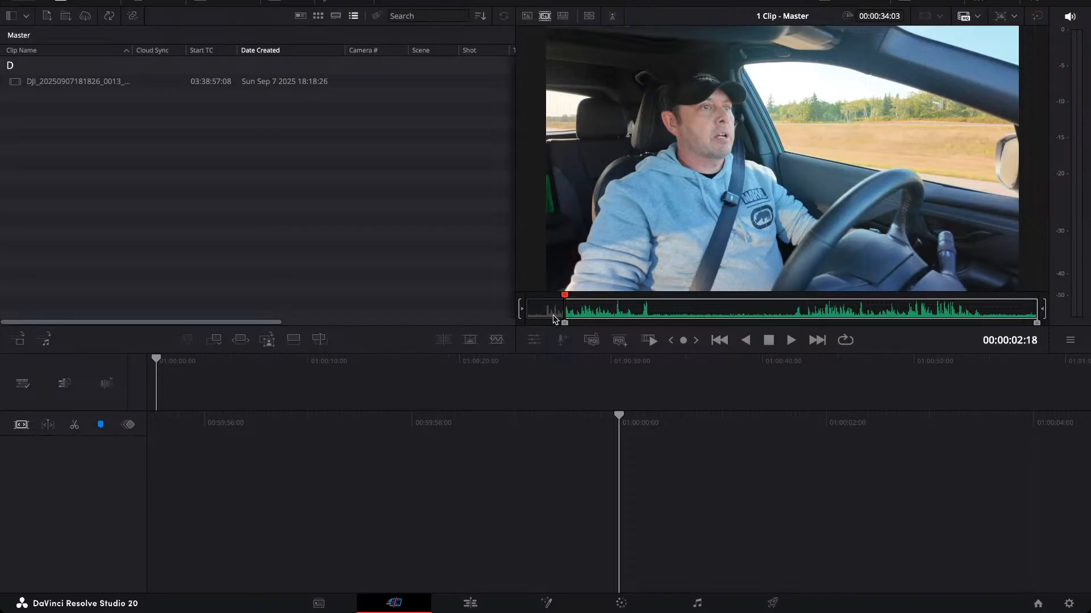
Play the source clip from the In point and mark the Out point at 00:00:05:15.
key(space)
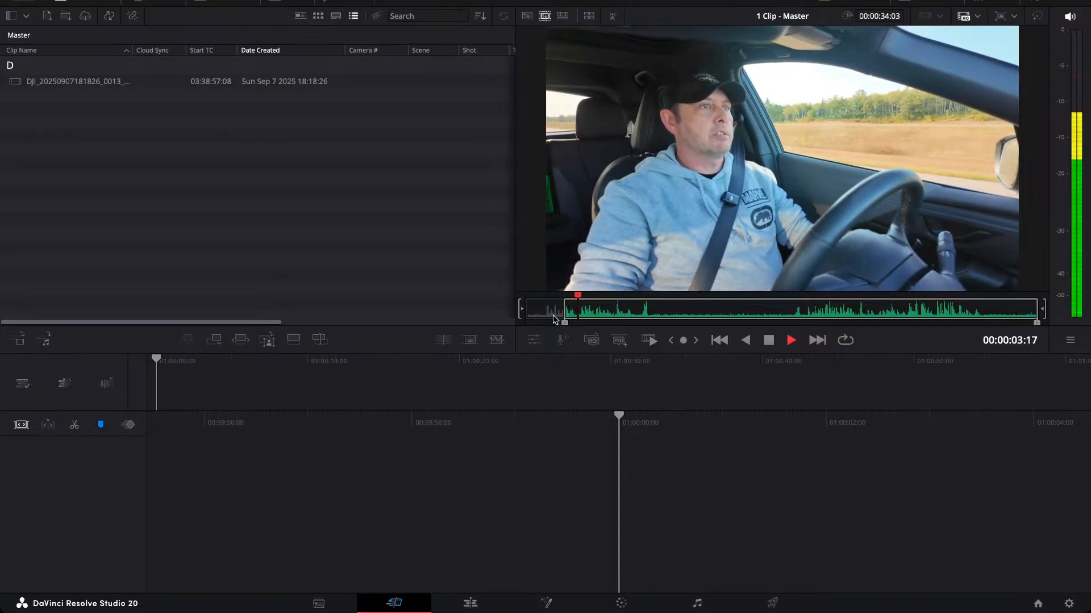
key(space)
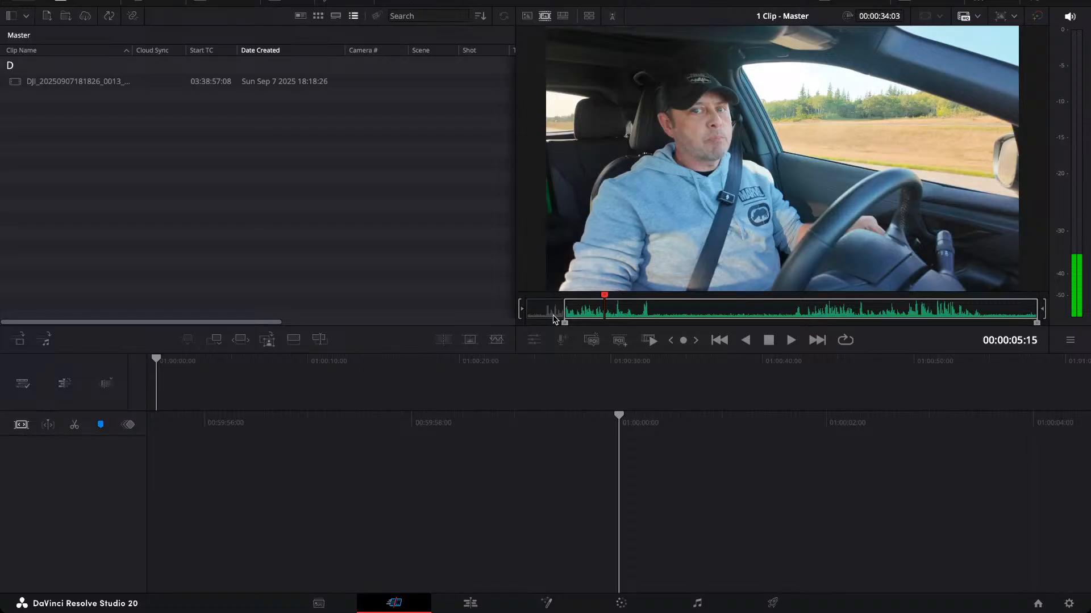
key(o)
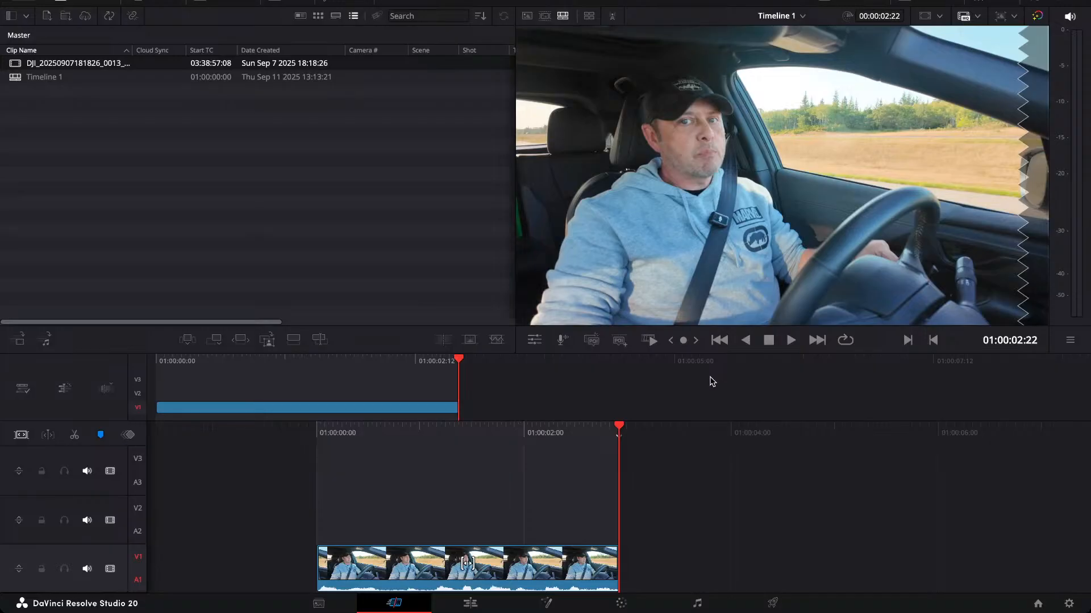
Return to the source tape, fast-forward past the unused footage, and mark a new In point at 00:00:21:21.
click(545, 16)
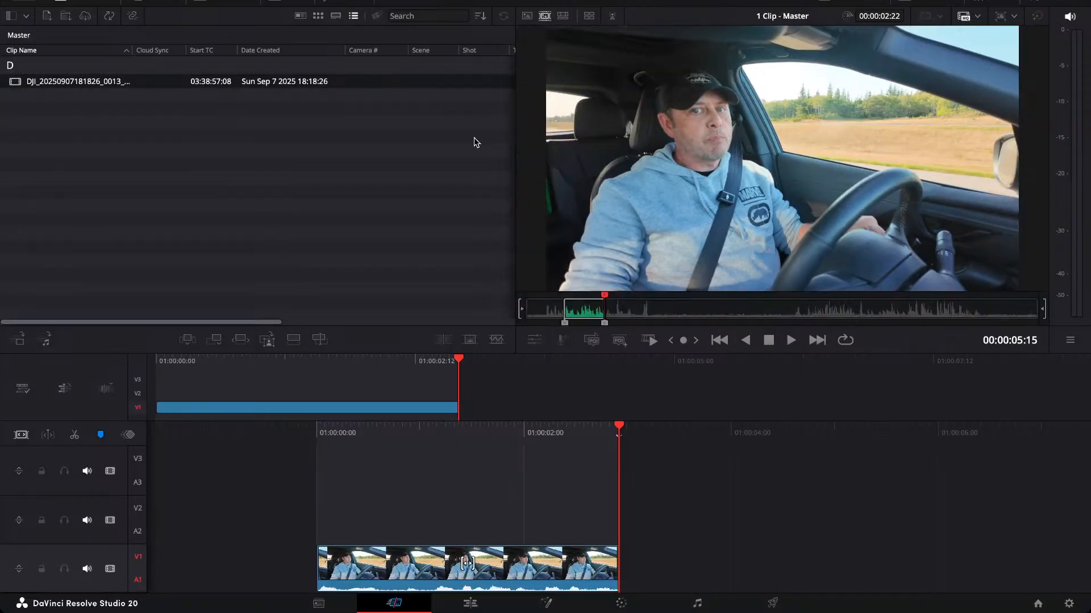
key(l)
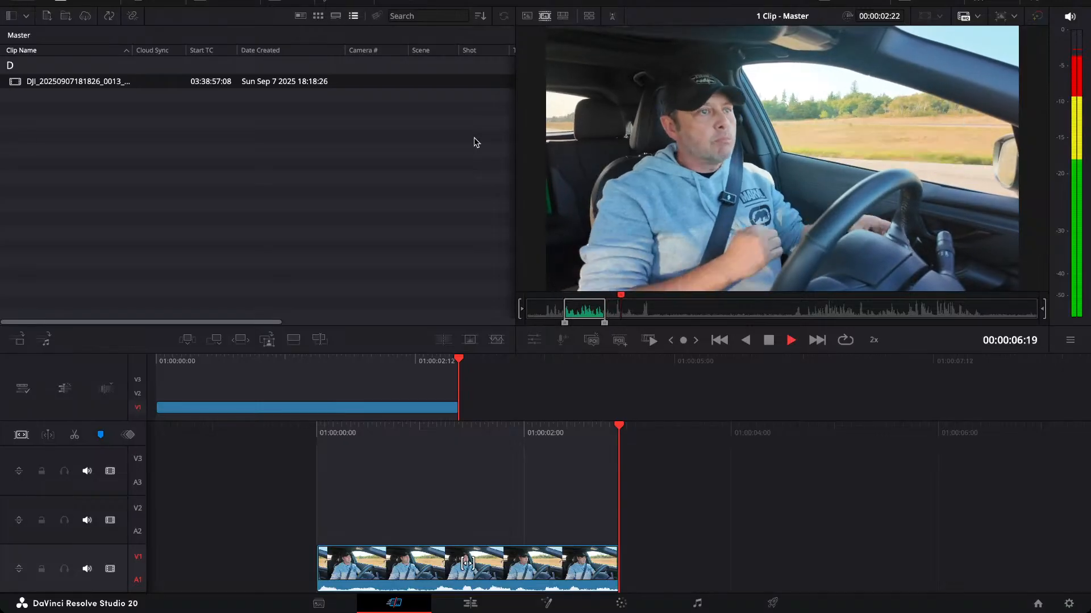
key(l)
key(l)
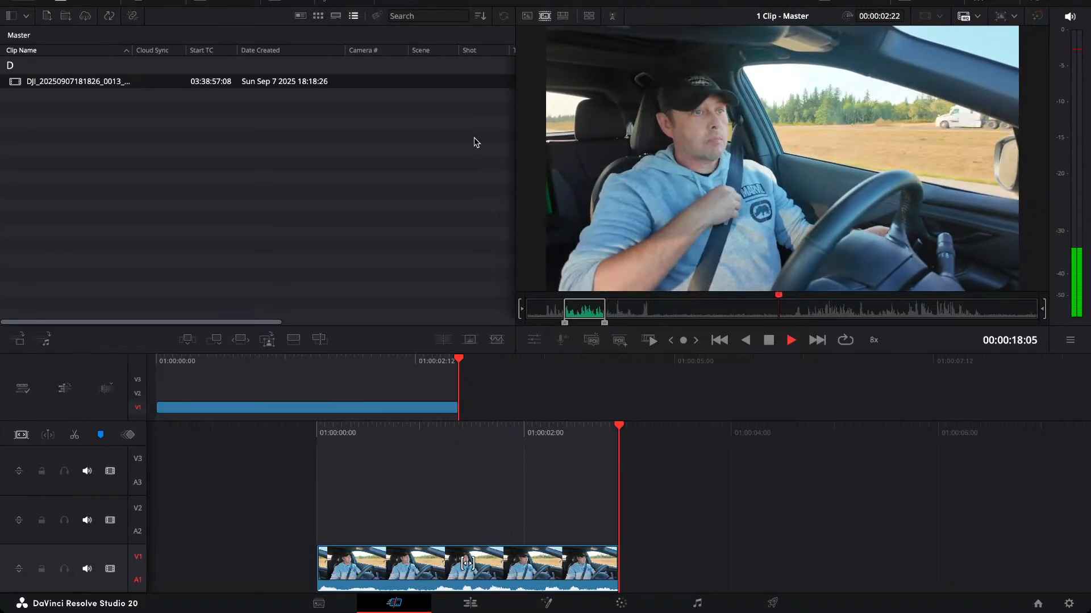
key(k)
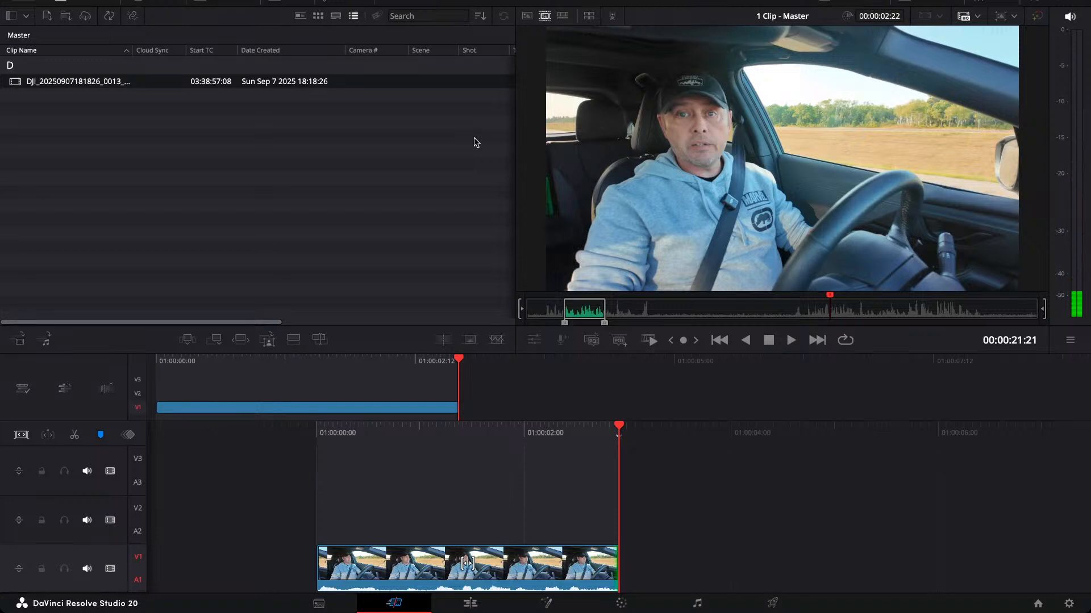
key(i)
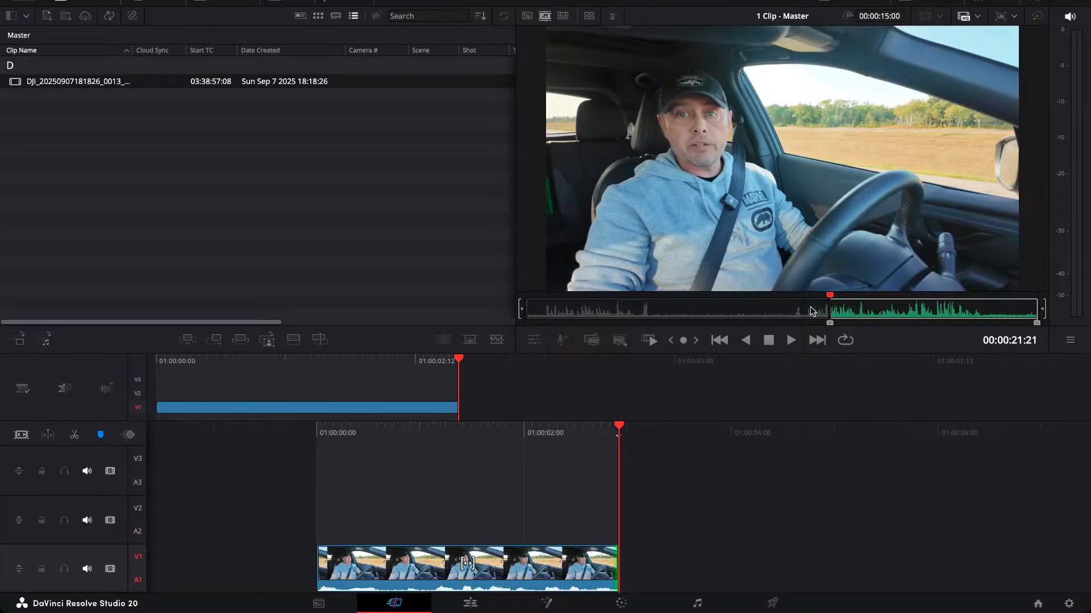
Mark the Out point at 00:00:24:02 and add the marked segment to the timeline after the first one.
key(space)
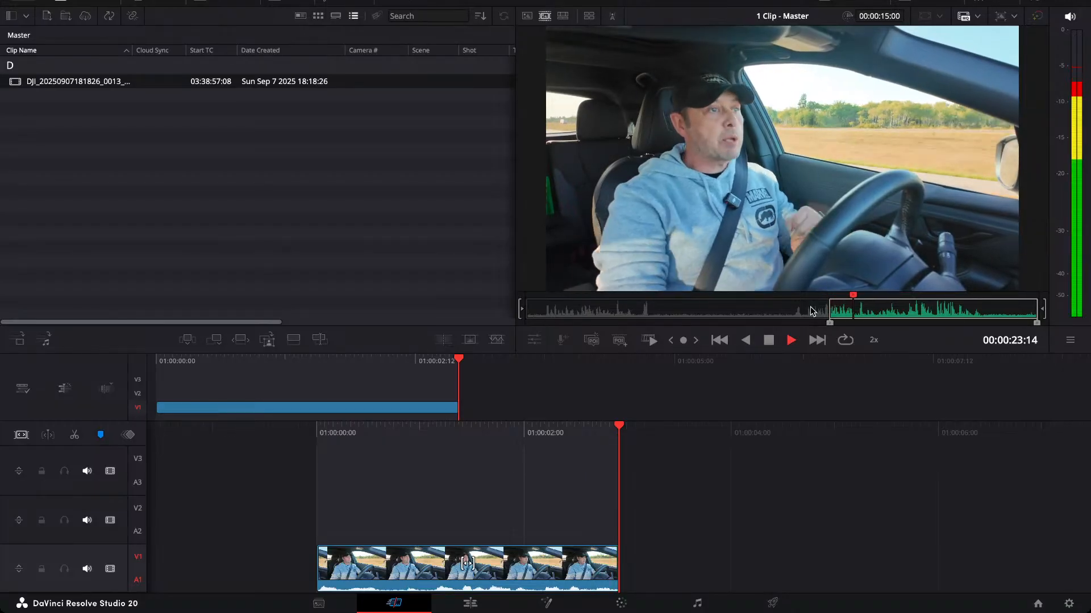
key(space)
key(o)
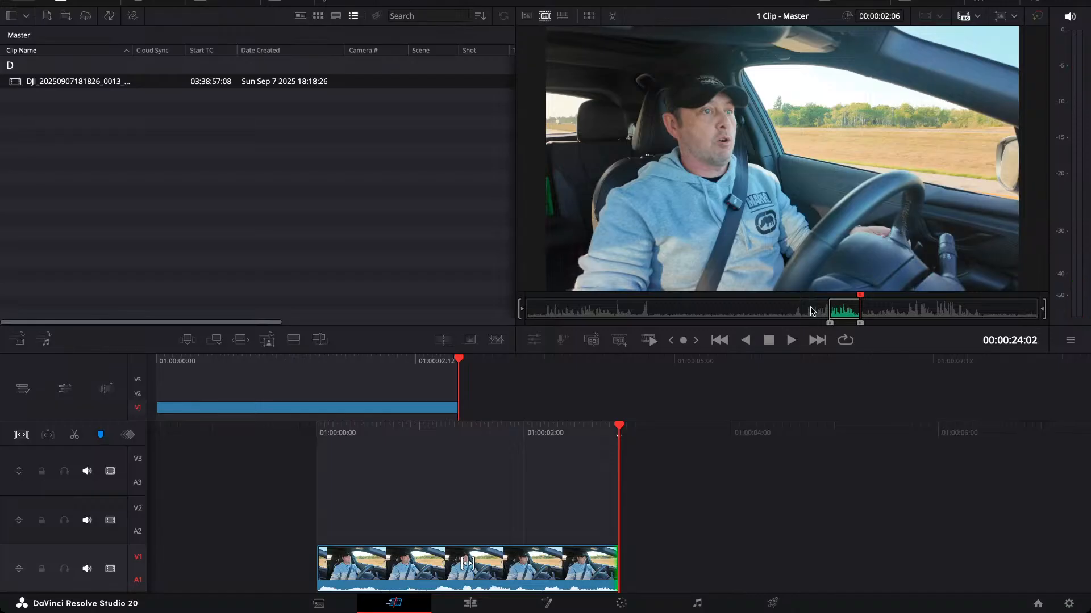
key(F9)
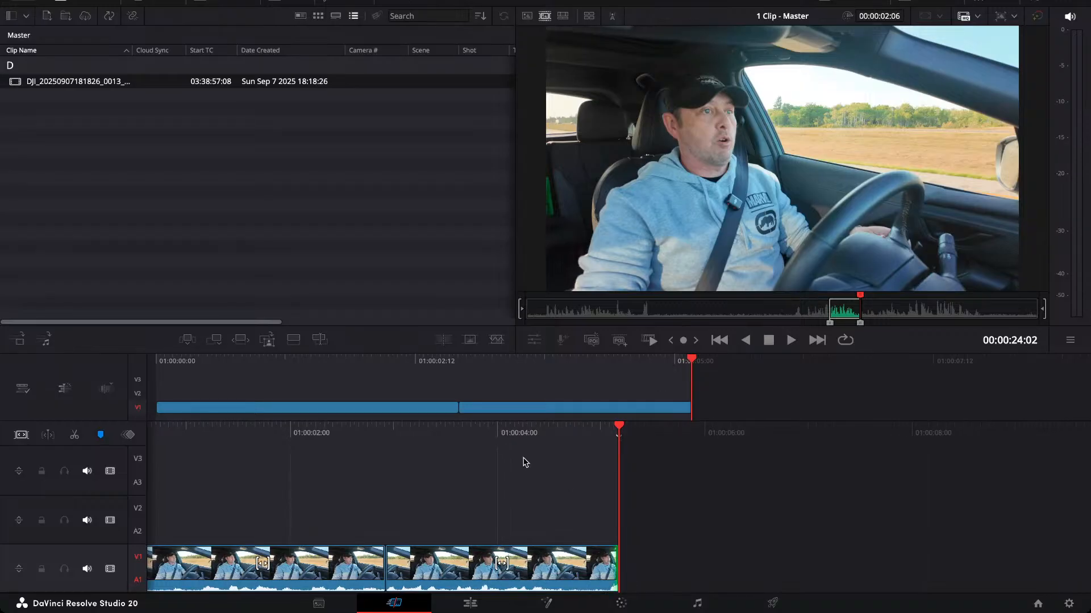
Scrub the rough cut to 01:00:02:07 on the Cut page and open the timeline on the Edit page, enlarged to show its clips.
drag(491, 494, 868, 489)
drag(449, 509, 492, 514)
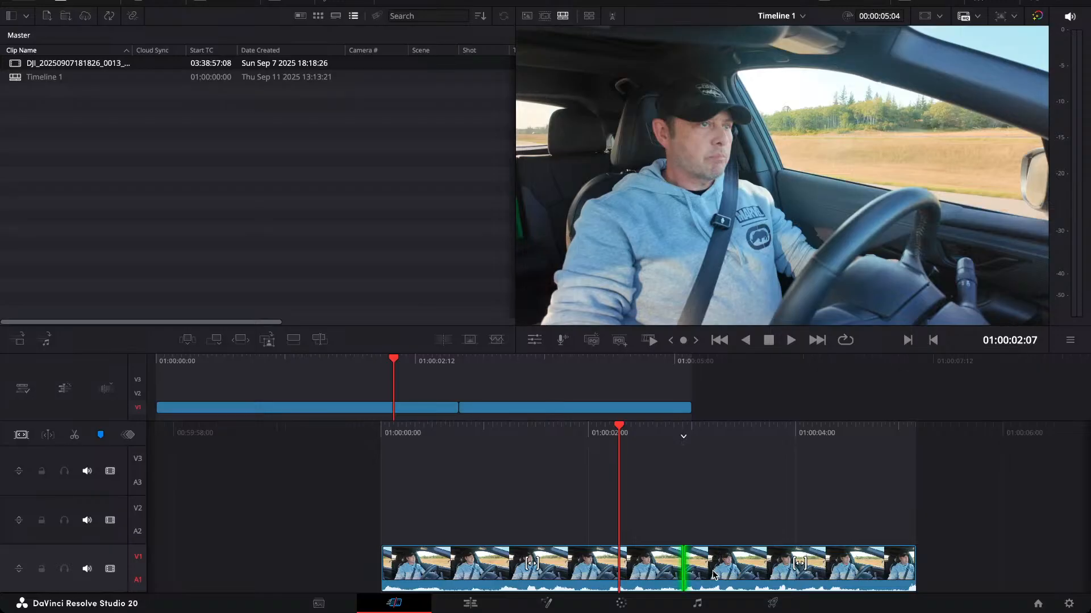
click(471, 605)
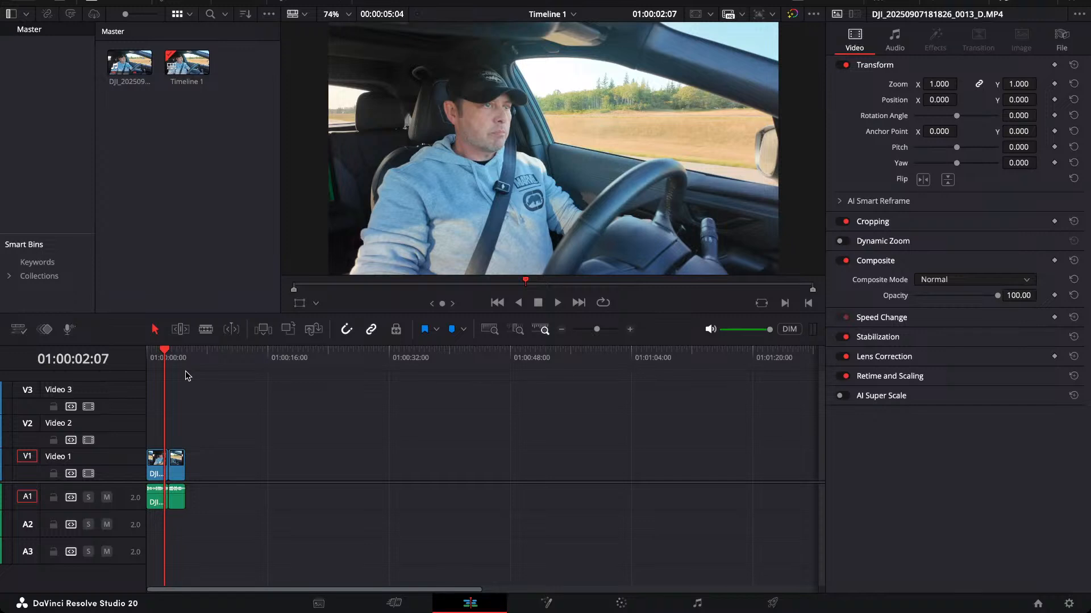
scroll(277, 453, up, 5)
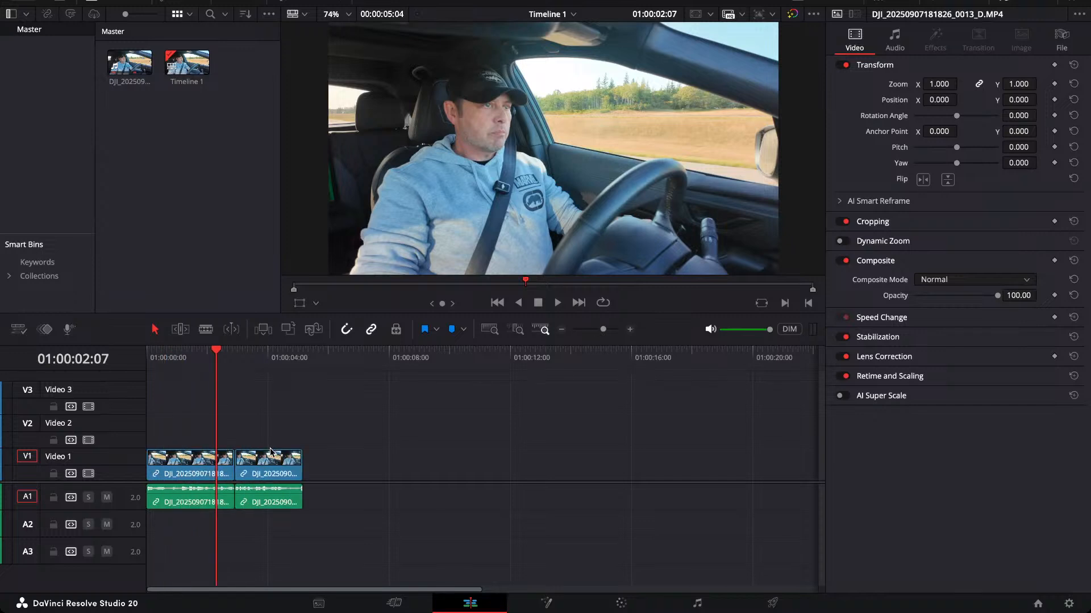
scroll(283, 452, up, 3)
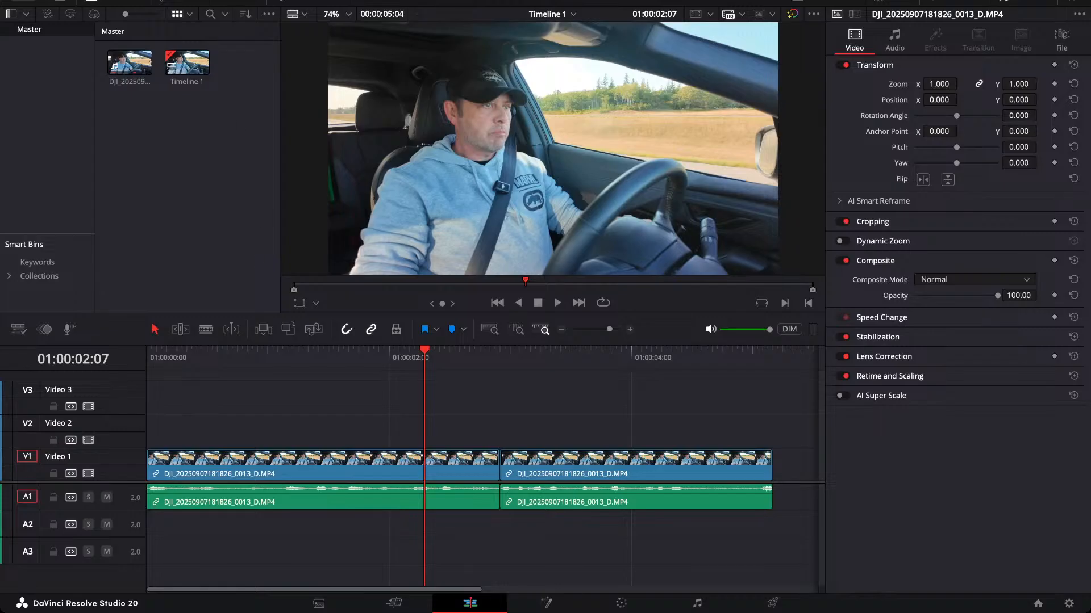
click(547, 419)
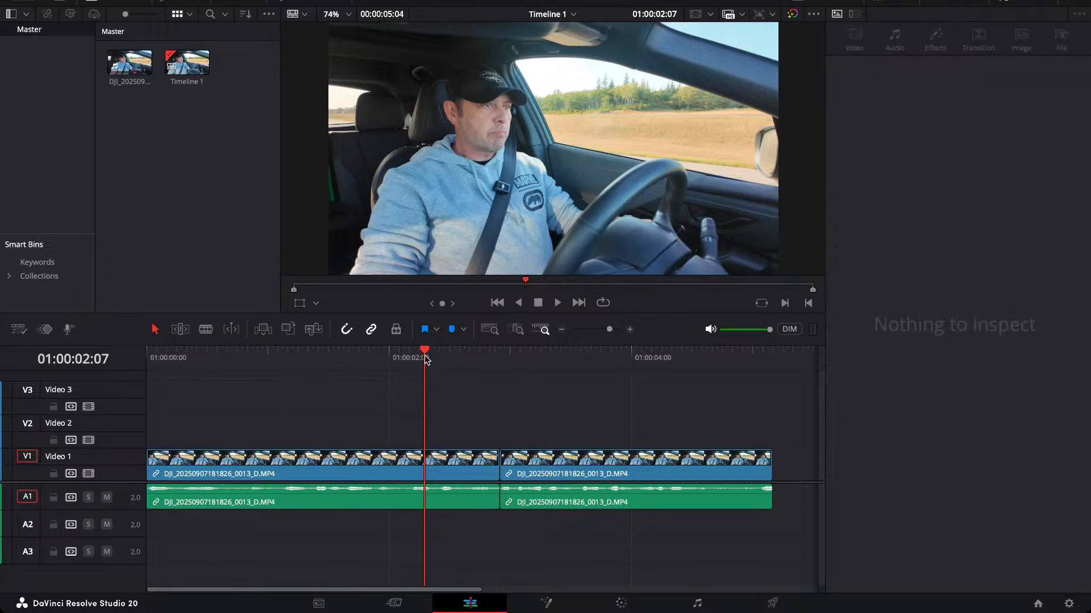
Play the timeline from 01:00:00:17, park the playhead at 01:00:01:14, and select the first clip.
click(232, 362)
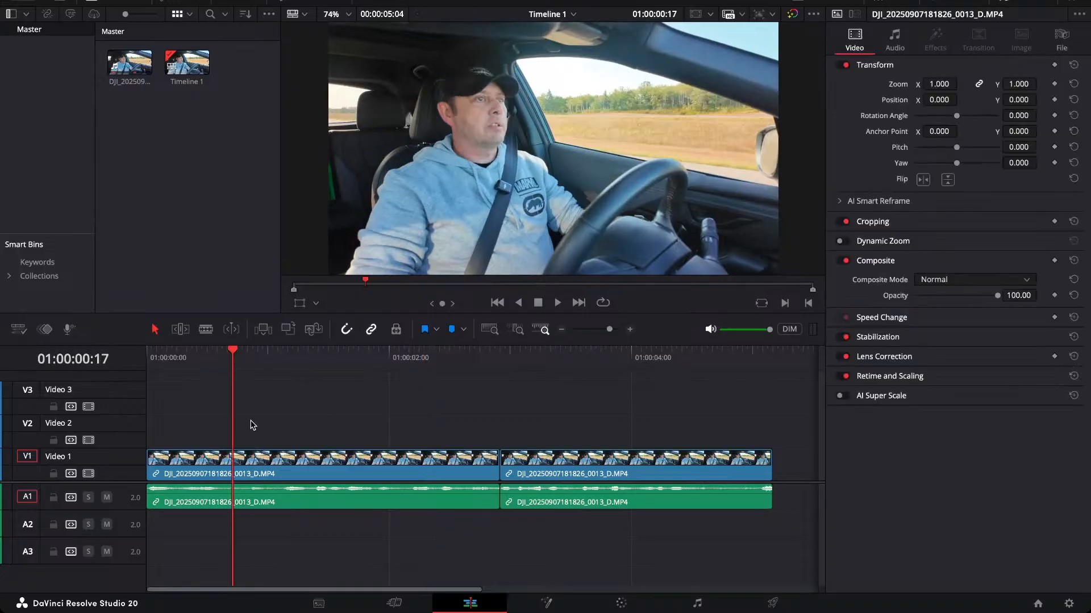
key(space)
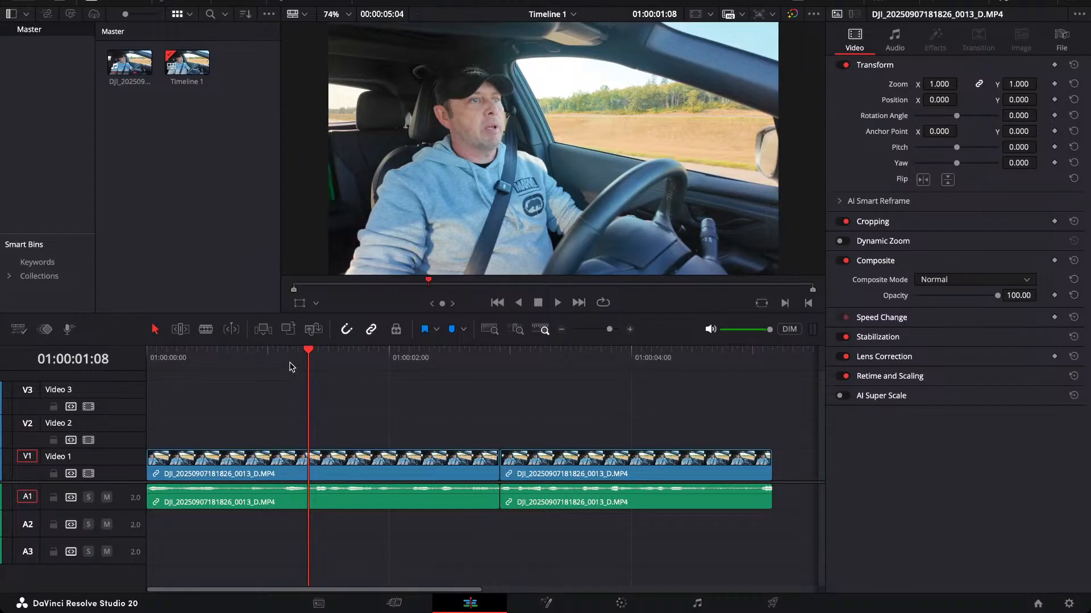
drag(310, 353, 339, 381)
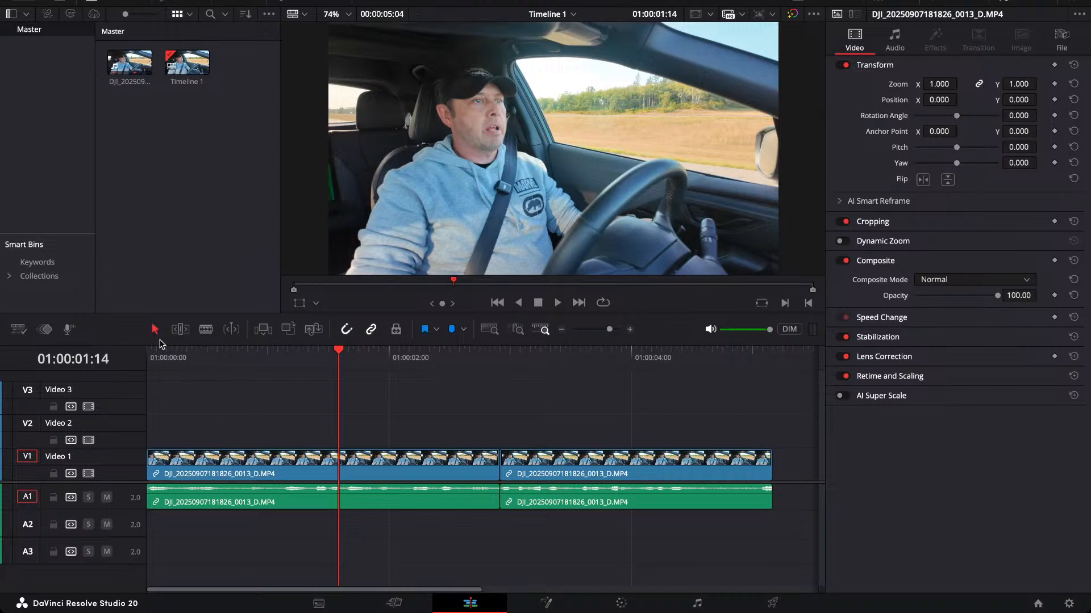
click(277, 462)
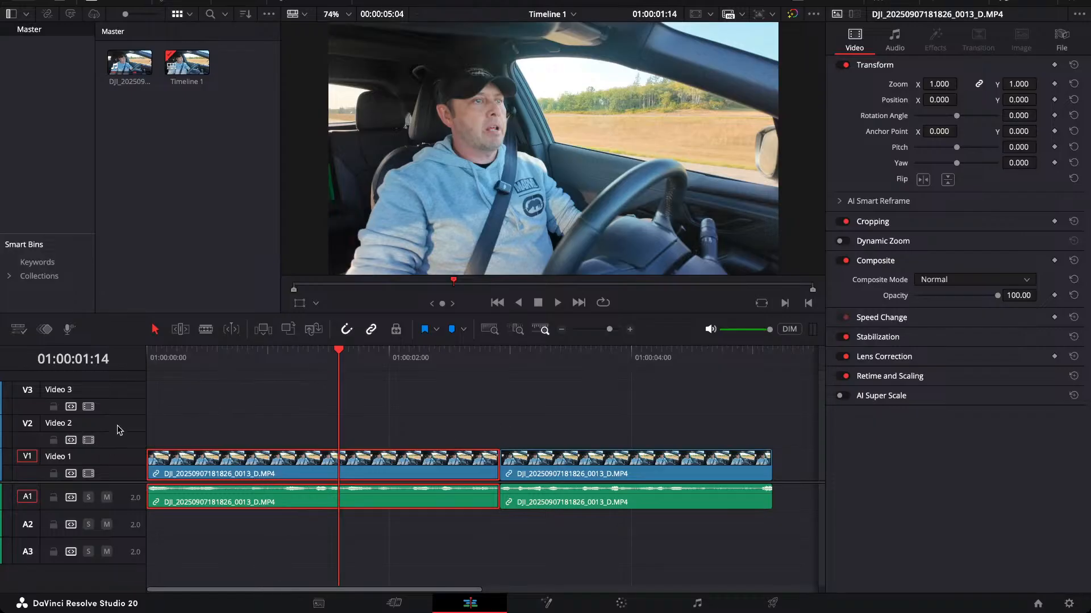
Rename the Video 1 track to "A roll".
double_click(90, 390)
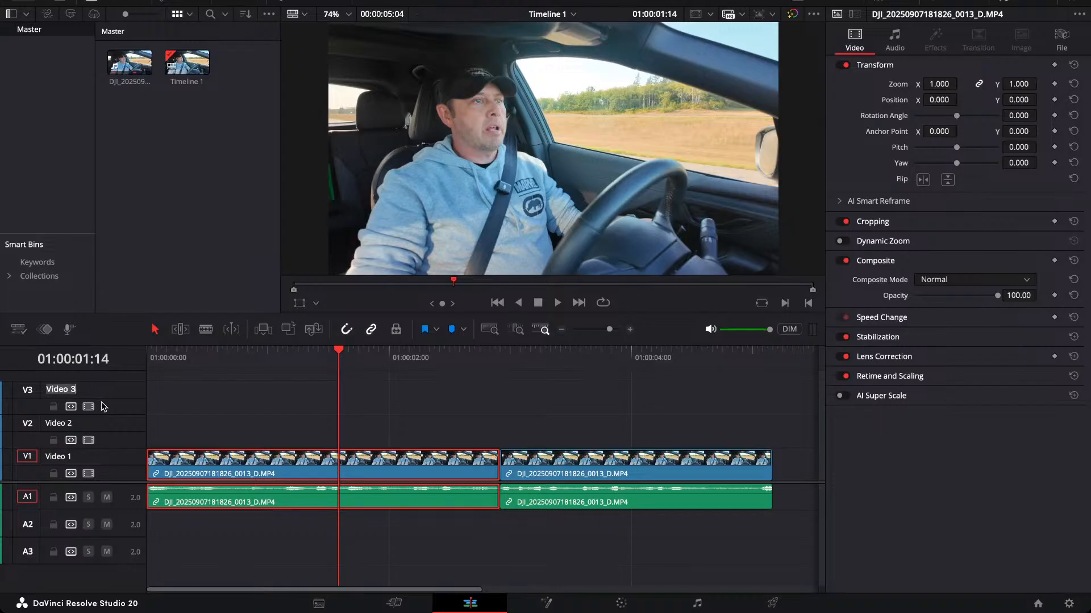
double_click(83, 457)
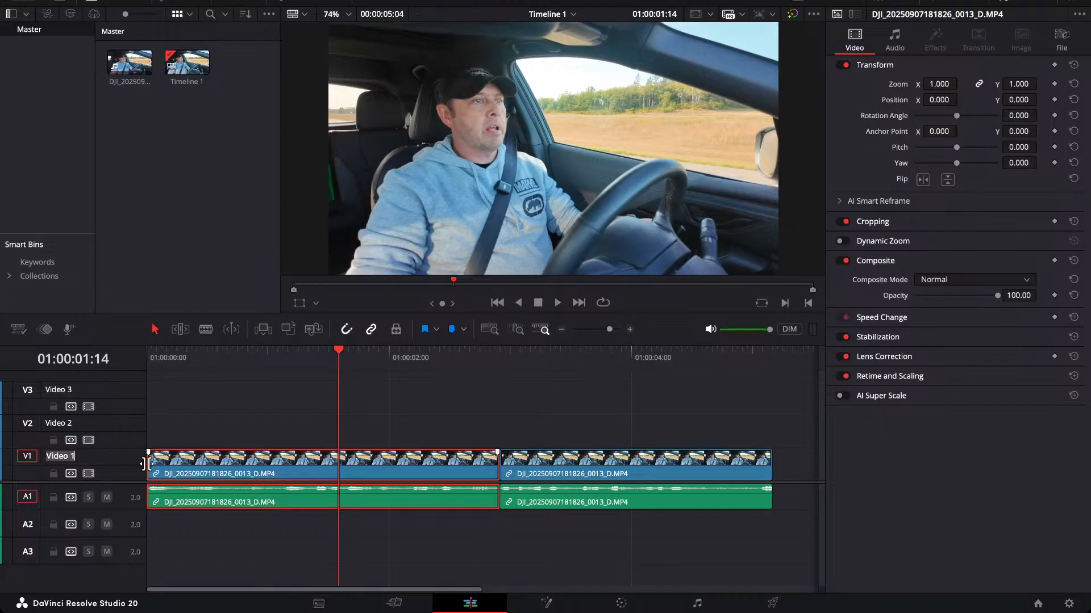
click(81, 458)
double_click(81, 458)
text(A roll)
key(Return)
Roll the cut between the two A roll clips a few frames earlier with the Selection tool.
click(180, 330)
click(155, 333)
mouse_move(492, 466)
mouse_down()
mouse_move(449, 465)
mouse_move(534, 467)
mouse_move(501, 467)
mouse_up()
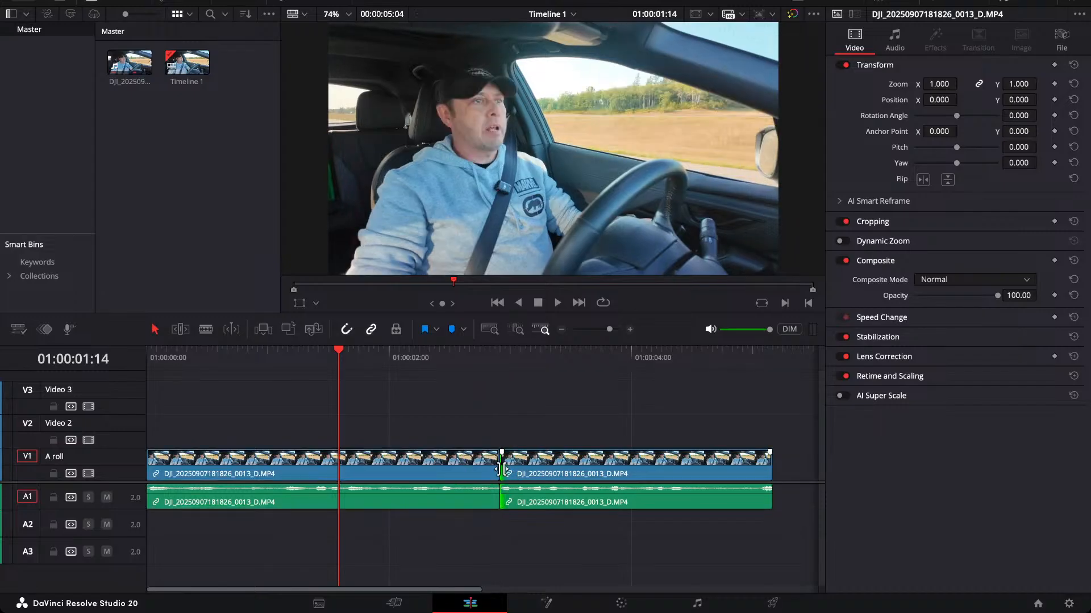
click(499, 470)
click(500, 469)
drag(500, 469, 475, 466)
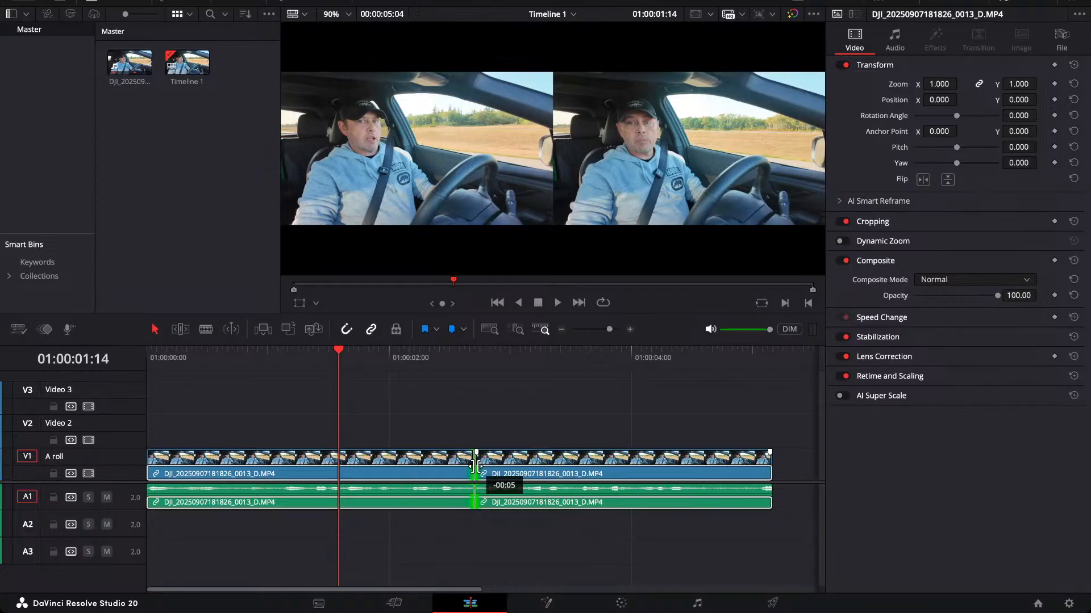
mouse_move(475, 466)
mouse_down()
mouse_move(449, 466)
mouse_move(516, 466)
mouse_move(464, 465)
mouse_up()
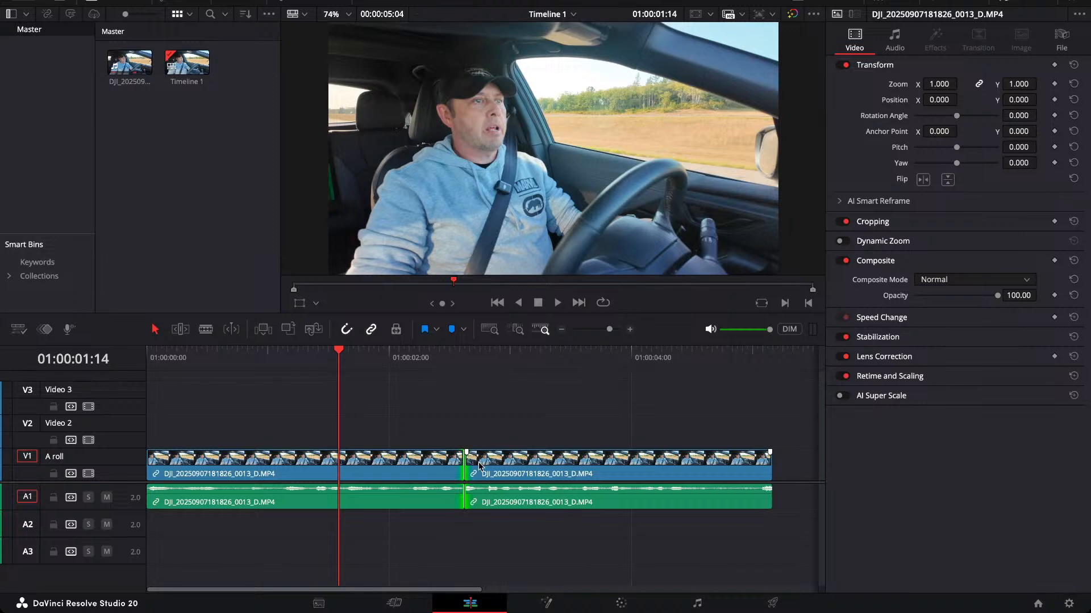
Split the first A roll clip at 01:00:01:10 with the Blade tool and play across the new cut.
click(254, 483)
click(210, 331)
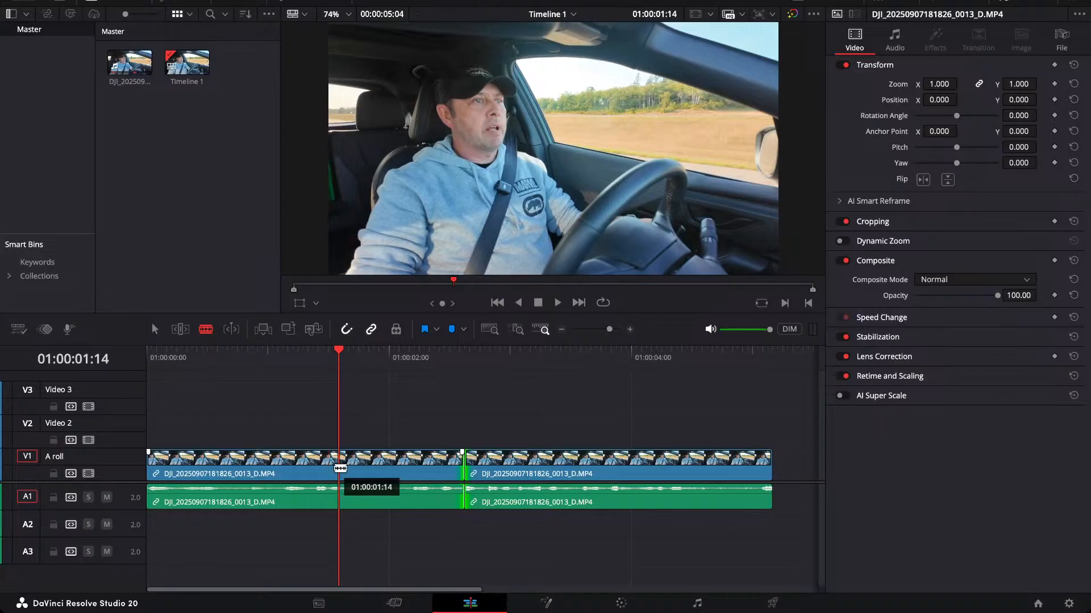
click(318, 354)
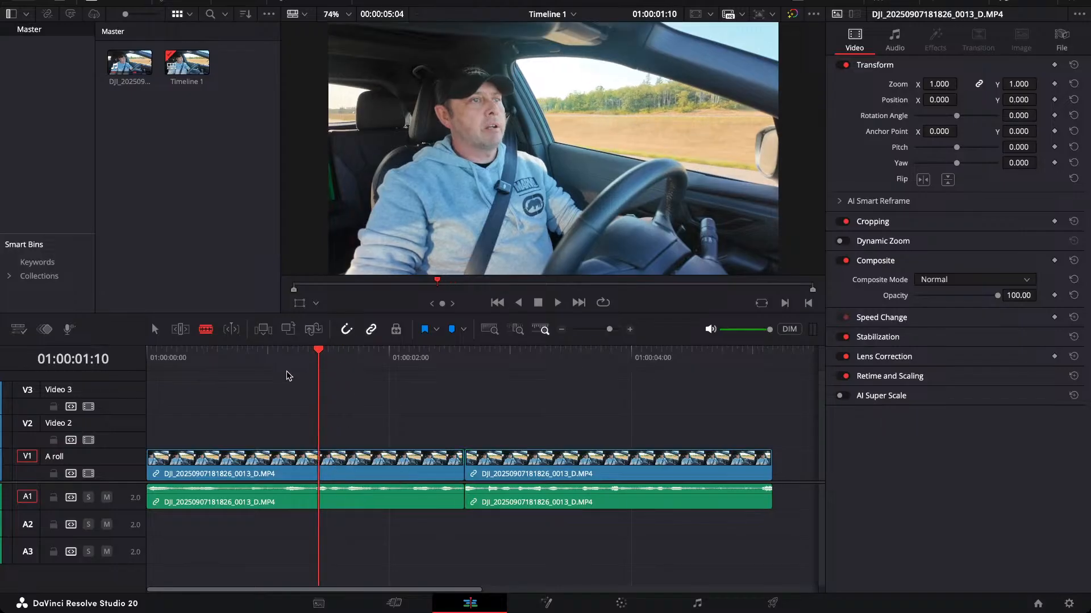
key(space)
key(space)
click(319, 358)
click(329, 456)
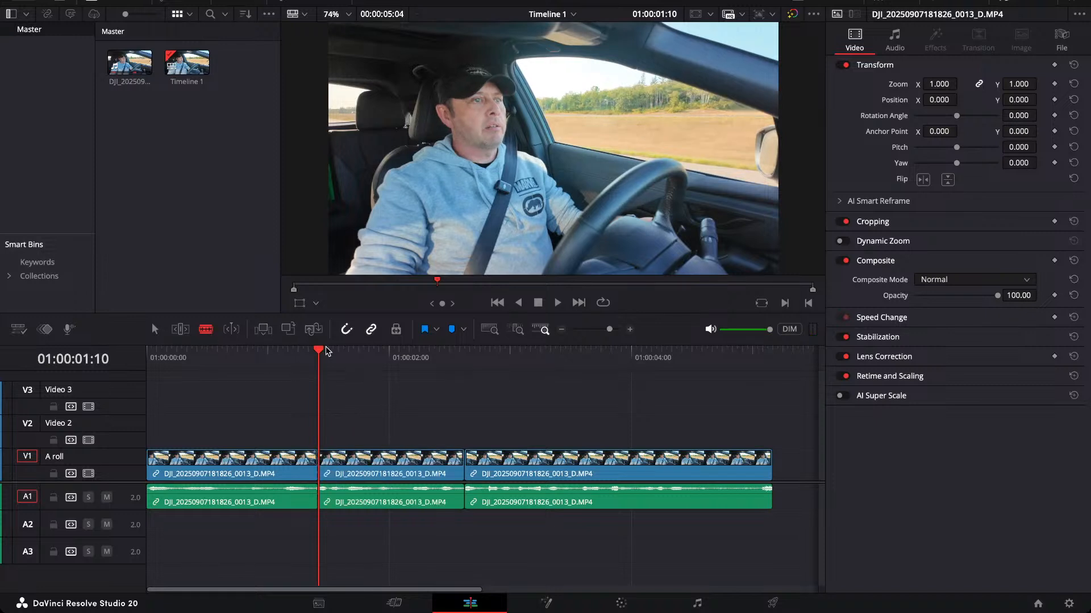
click(303, 352)
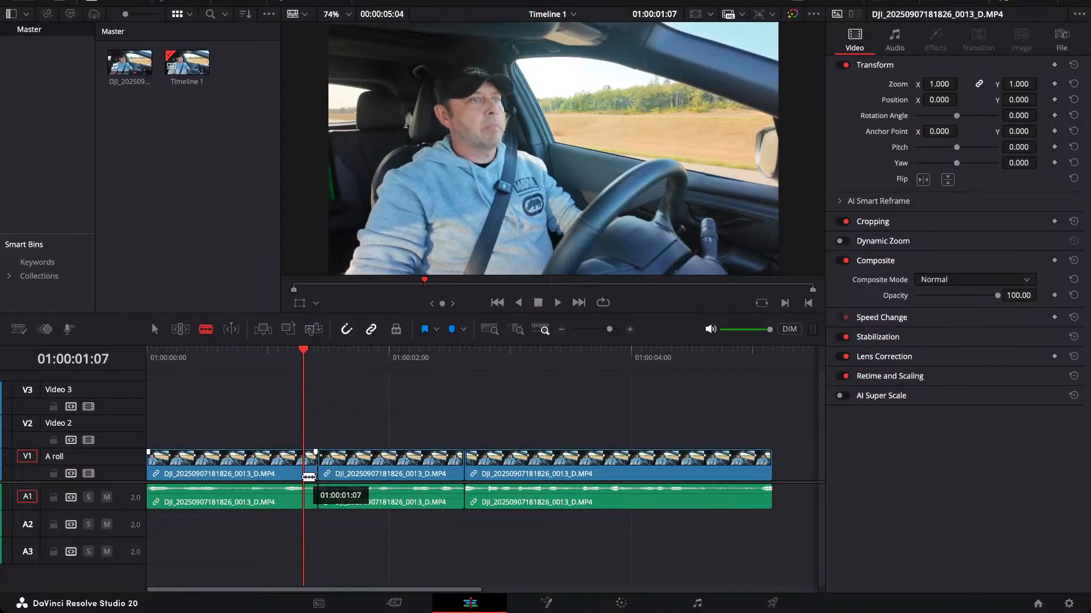
key(space)
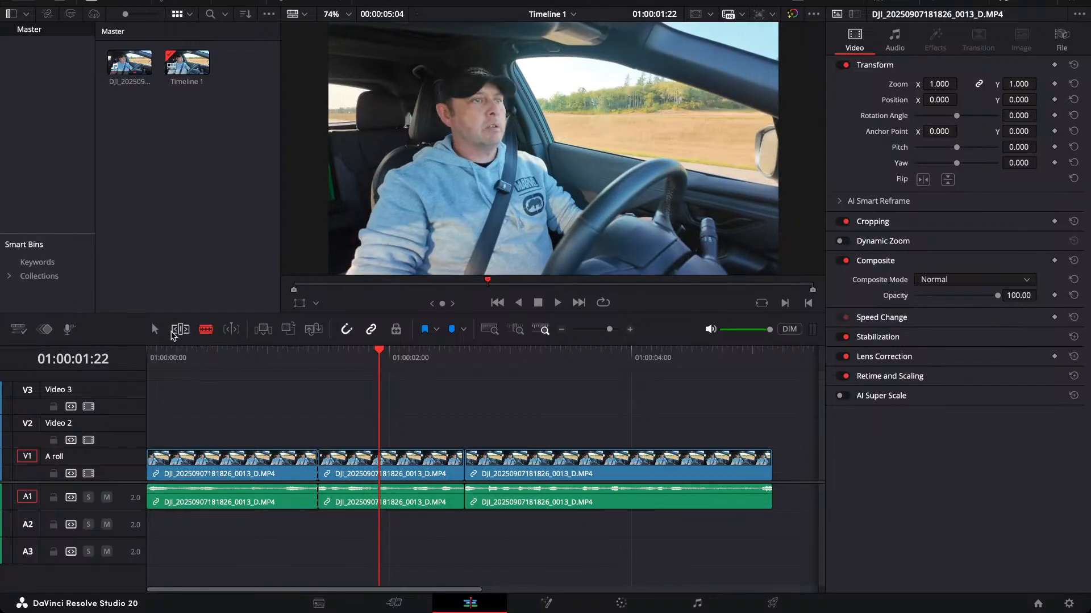
Move the linked middle clip up to Video 2 and back down to the A roll track.
click(155, 330)
drag(414, 459, 420, 433)
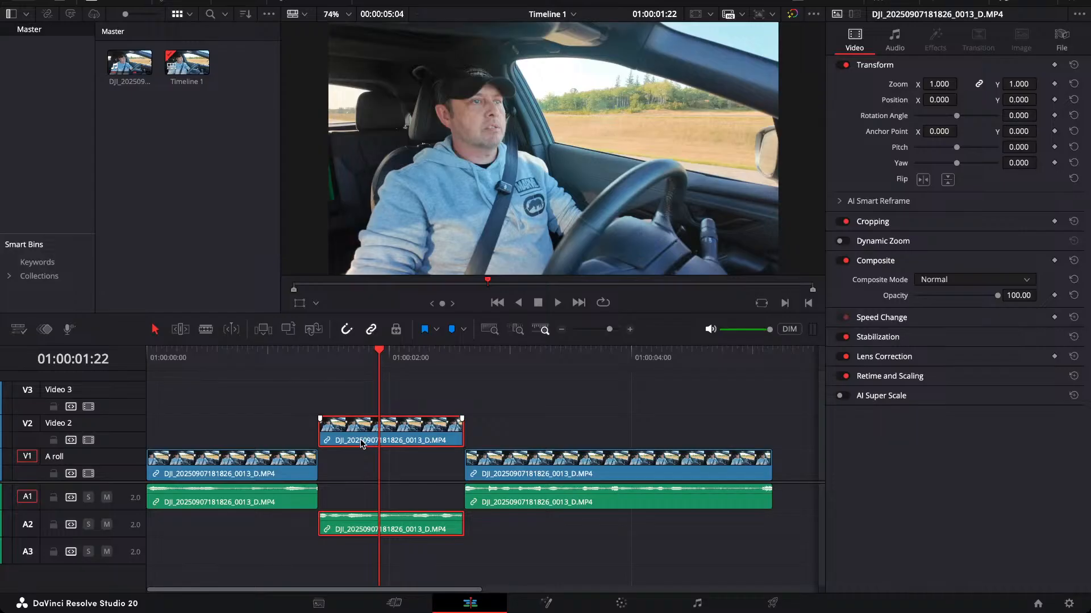
drag(363, 443, 361, 476)
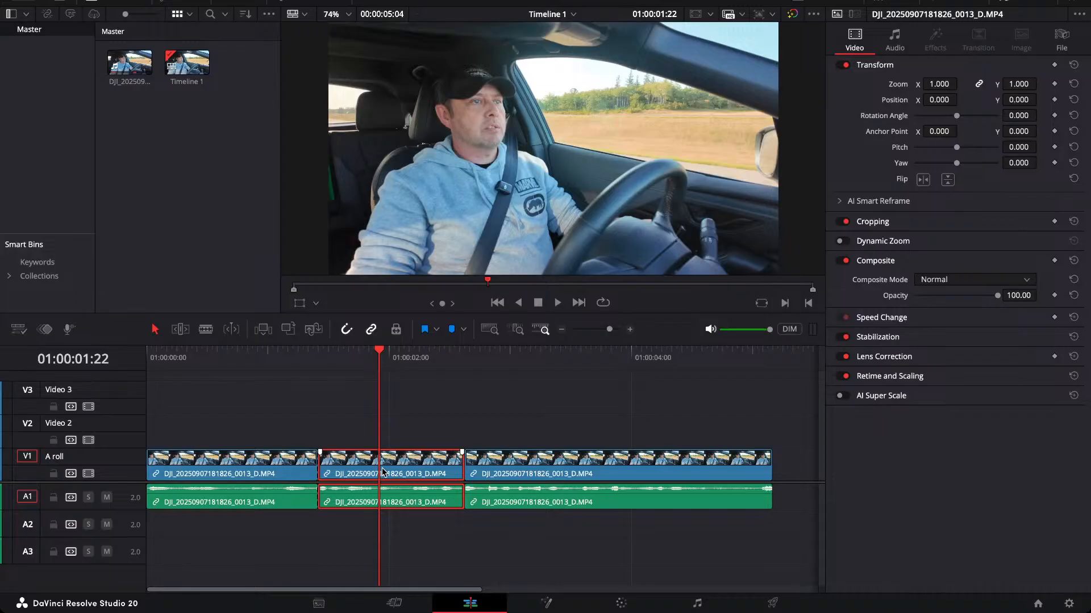
Unlink the middle clip's video from its audio and select each part separately.
key(ctrl+alt+l)
click(401, 413)
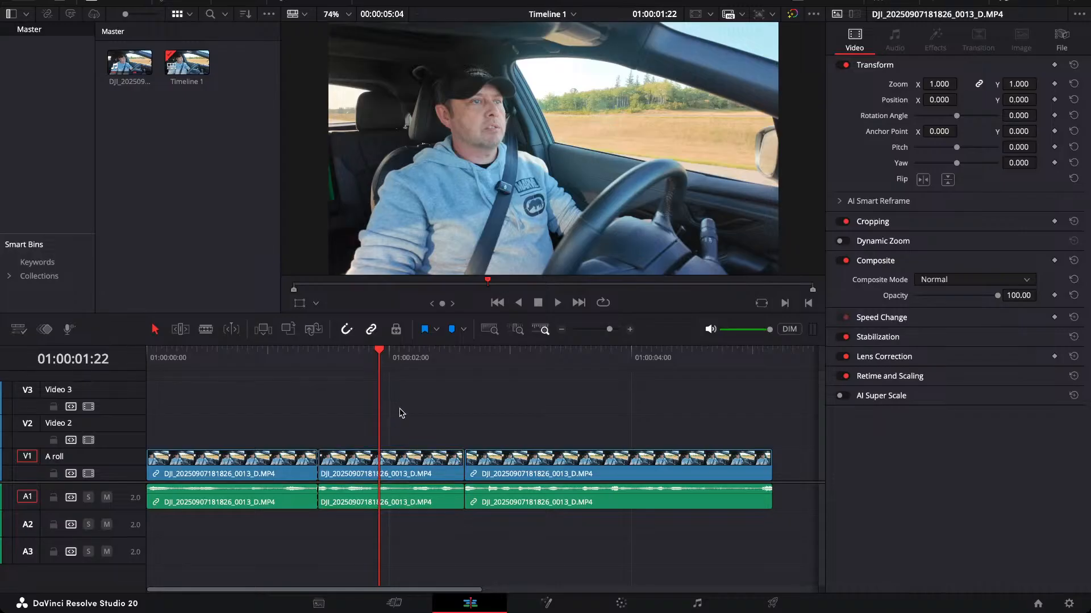
click(401, 463)
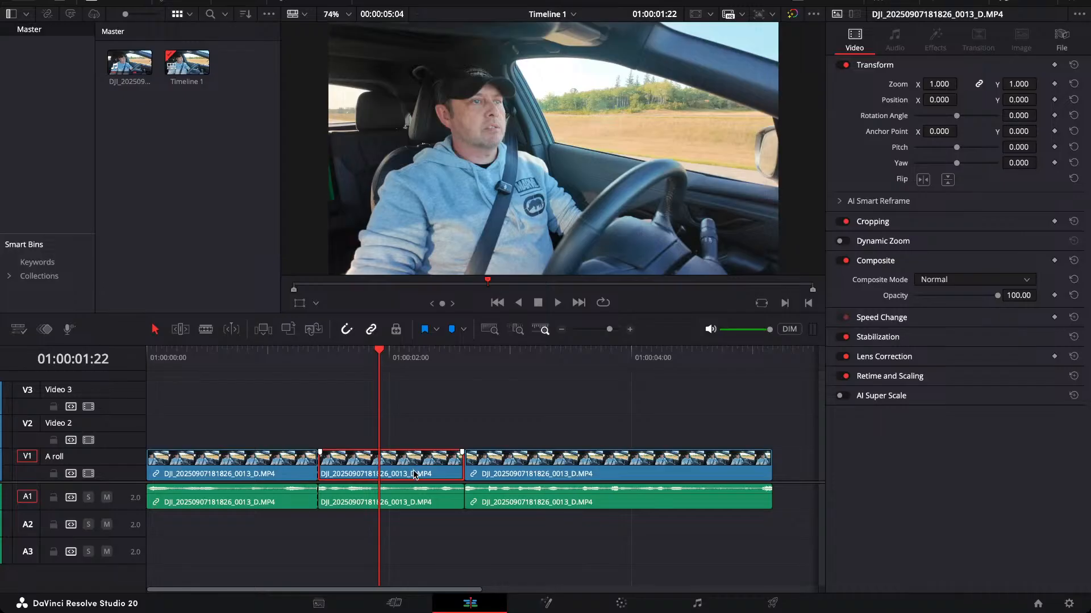
click(416, 504)
click(413, 468)
Move the middle clip's audio to A2 and its video to Video 2 independently, returning each to its original place.
drag(340, 502, 328, 523)
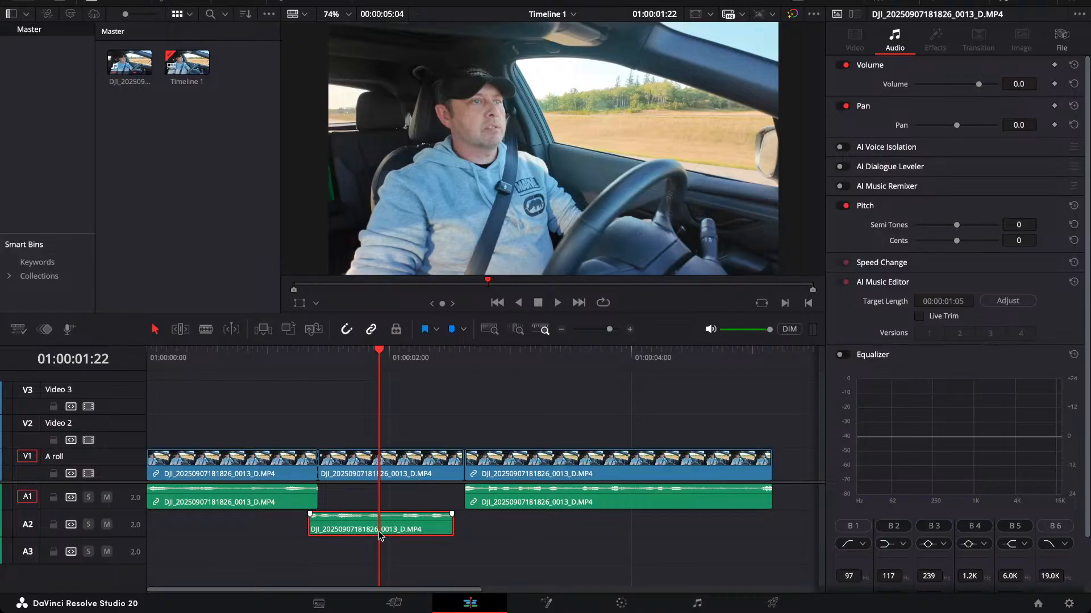
drag(418, 525, 396, 447)
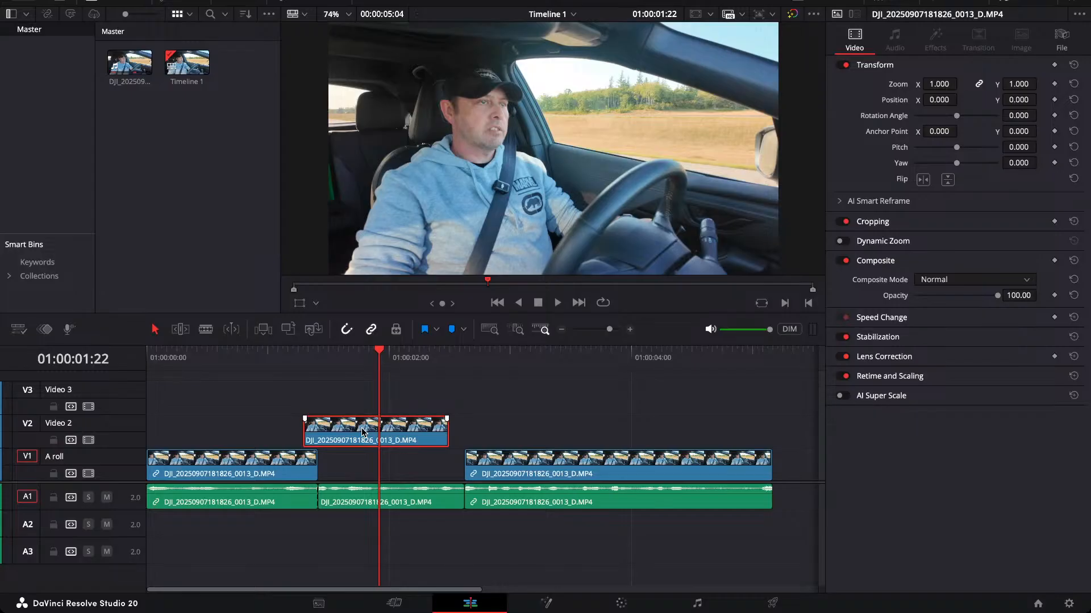
drag(362, 428, 377, 465)
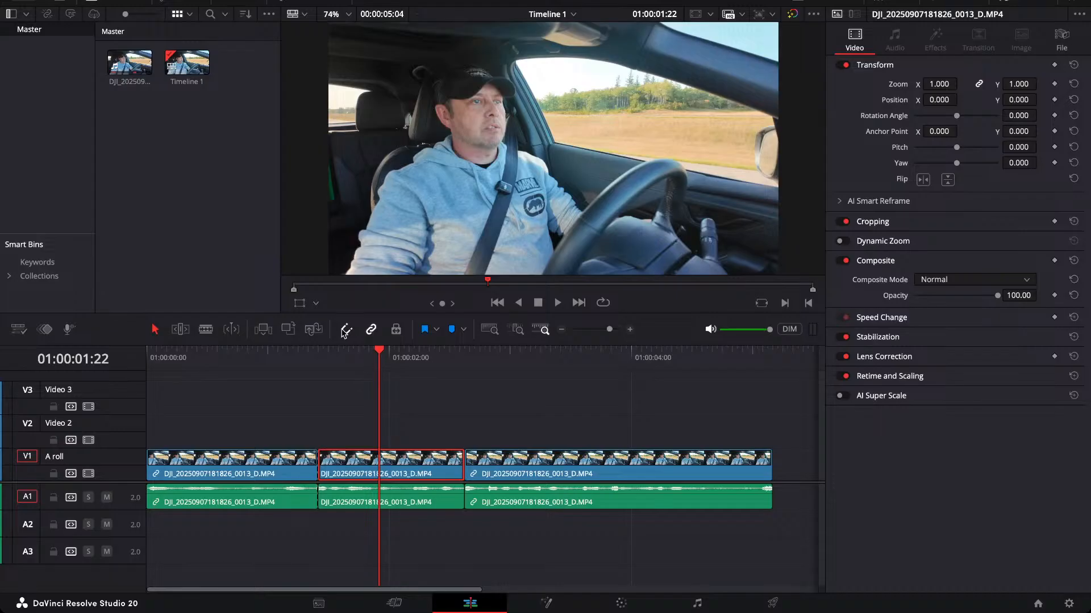
Turn snapping off, try shifting the middle video clip slightly along the A roll track, and turn snapping back on.
mouse_move(429, 460)
mouse_down()
mouse_move(419, 417)
mouse_move(363, 422)
mouse_move(372, 387)
mouse_move(386, 387)
mouse_move(400, 419)
mouse_move(419, 419)
mouse_move(392, 401)
mouse_move(287, 401)
mouse_move(365, 401)
mouse_move(399, 435)
mouse_move(420, 436)
mouse_move(420, 466)
mouse_up()
click(346, 329)
mouse_move(367, 462)
mouse_down()
mouse_move(353, 417)
mouse_move(353, 432)
mouse_move(372, 412)
mouse_move(370, 460)
mouse_up()
click(344, 332)
Transform the first clip at 01:00:01:01 with a zoom of 1.410, an X position of 201 and a rotation angle of 2.750.
click(213, 462)
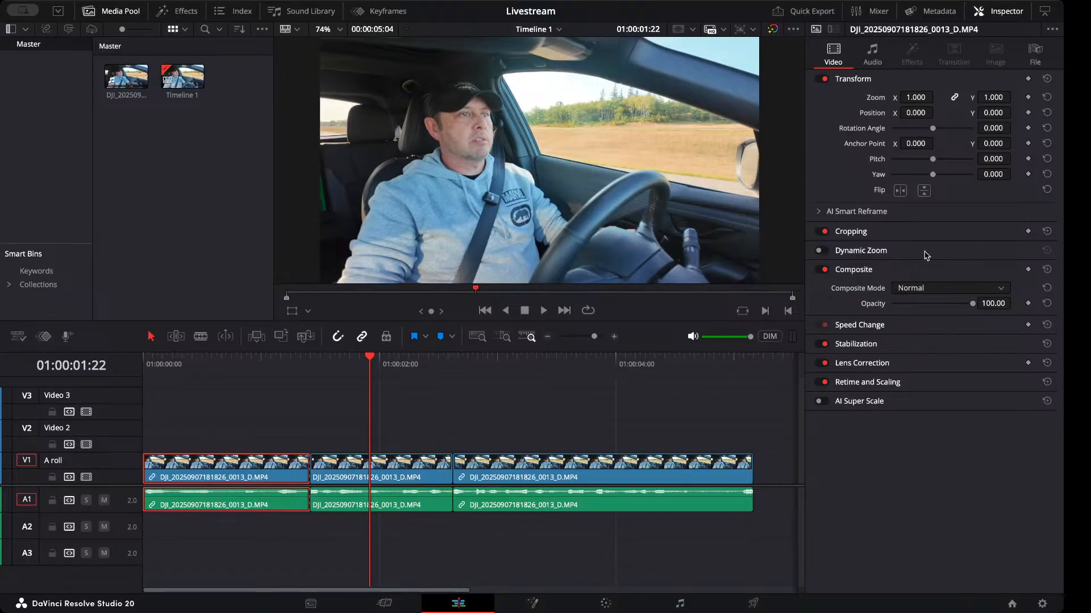
click(266, 361)
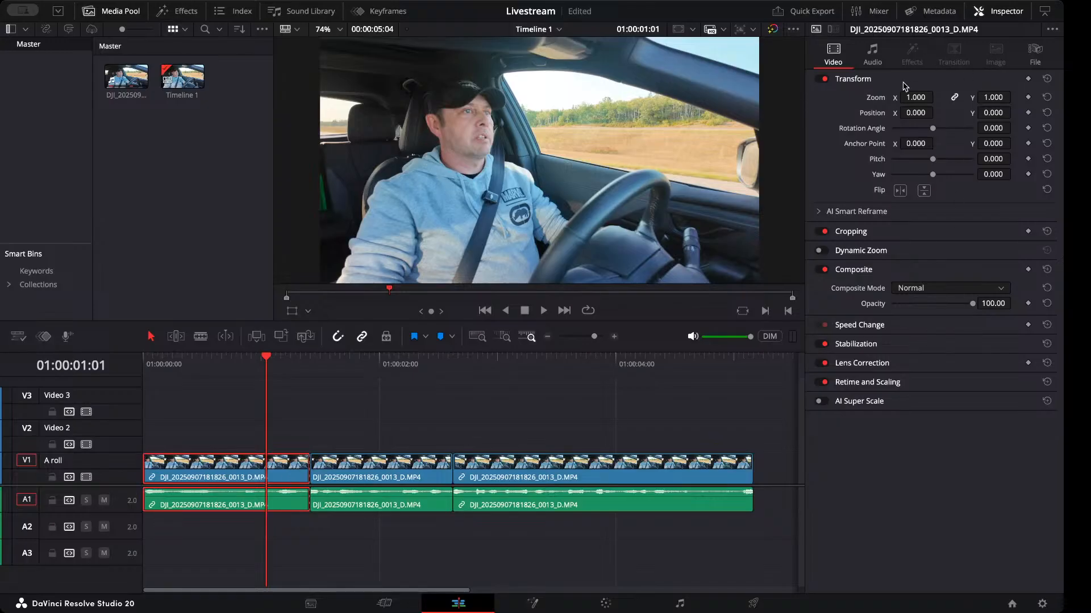
click(1004, 19)
click(1004, 19)
drag(915, 97, 932, 131)
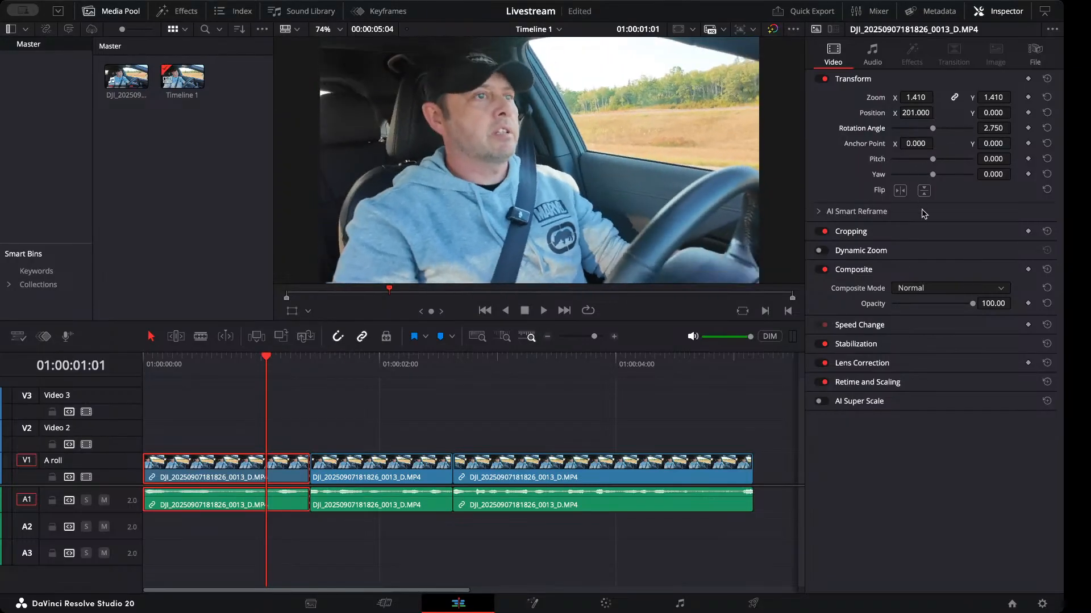
Glance at the AI Smart Reframe options and set the first clip's left crop to 776.800.
click(819, 212)
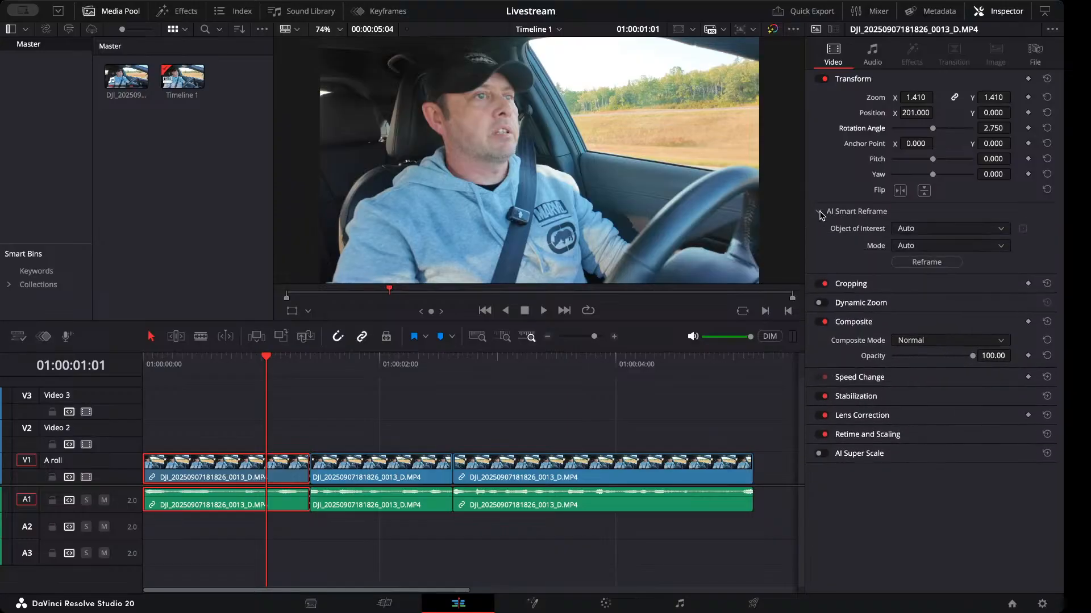
click(819, 212)
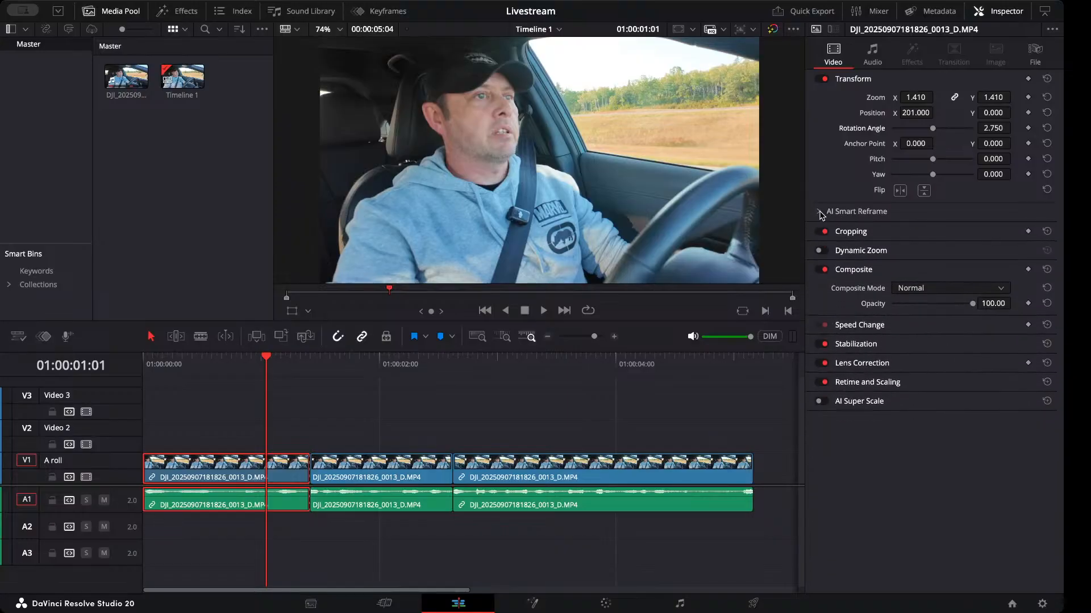
click(864, 233)
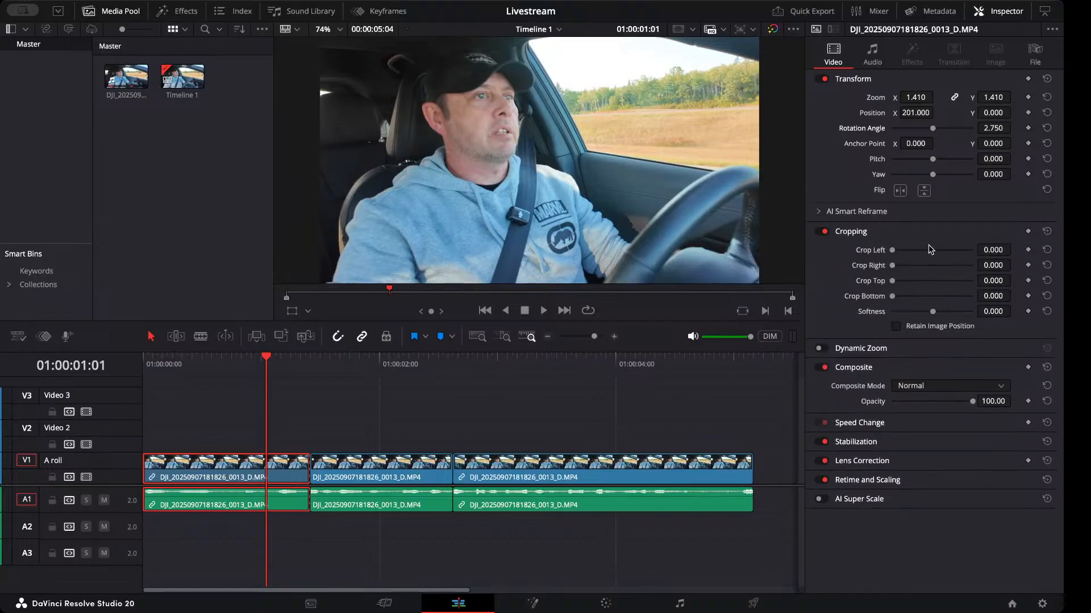
drag(892, 250, 924, 249)
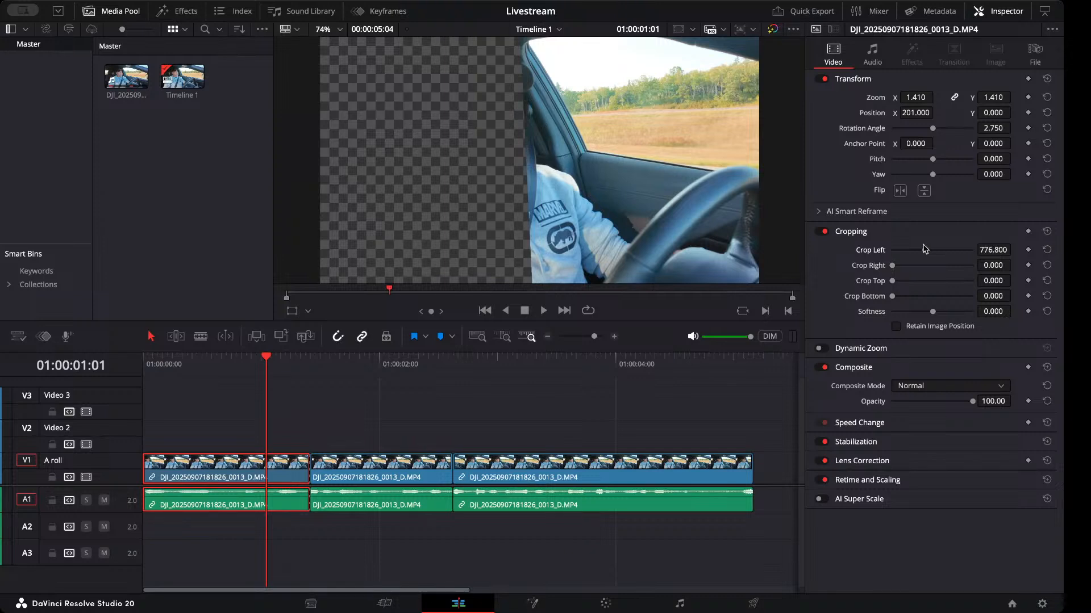
drag(925, 249, 925, 249)
Layer the middle video clip on Video 2 over the first clip, and crop the first clip 571.600 left and 366.400 right.
drag(398, 464, 330, 436)
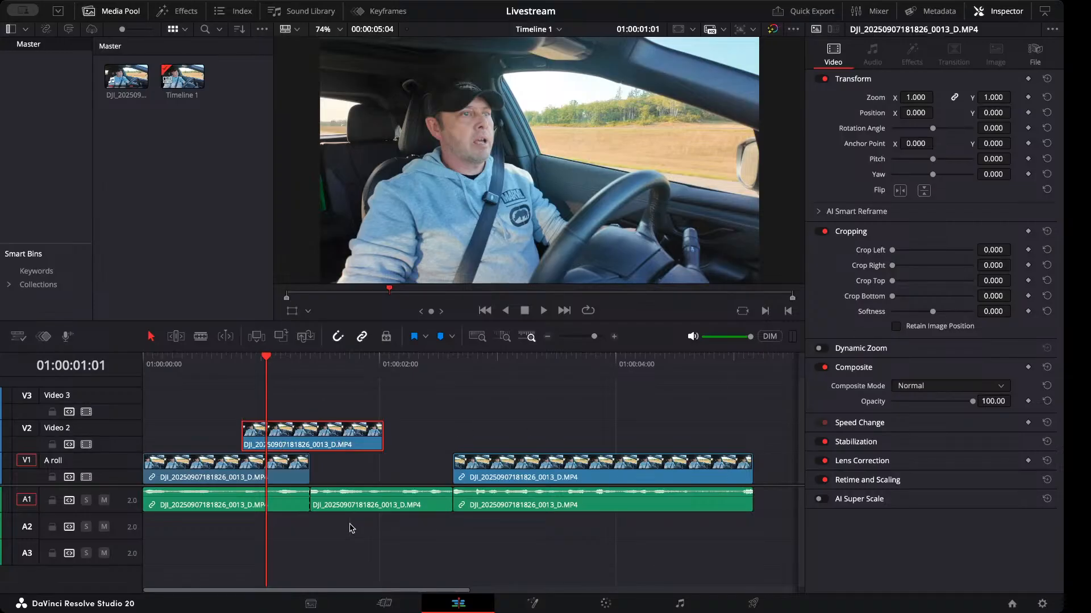
click(239, 476)
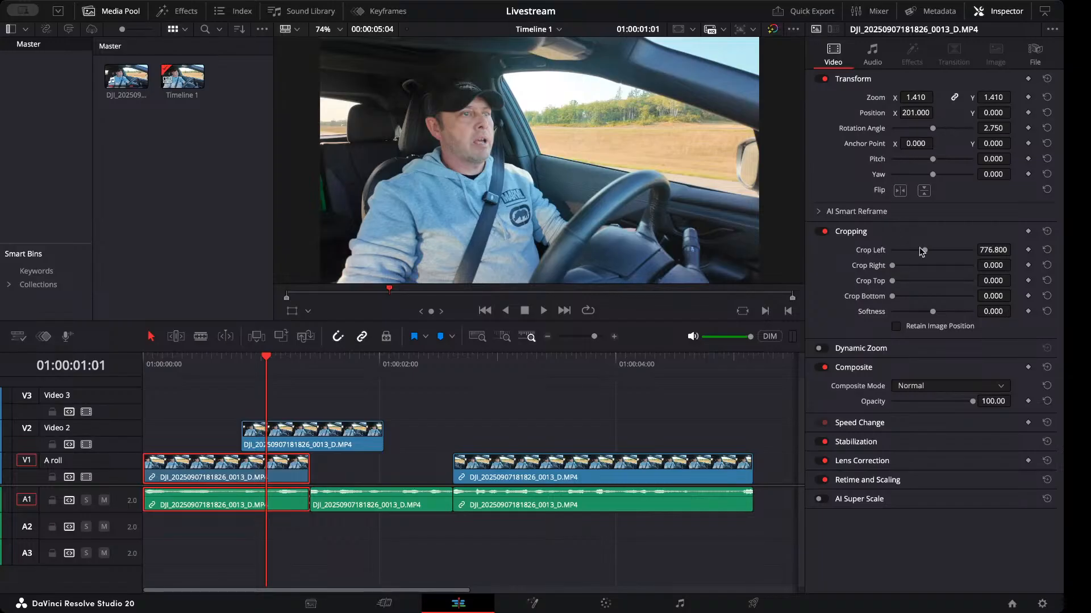
drag(925, 256, 907, 265)
Slide the Video 2 clip to the start of the timeline, and shift it back past the playhead.
click(292, 437)
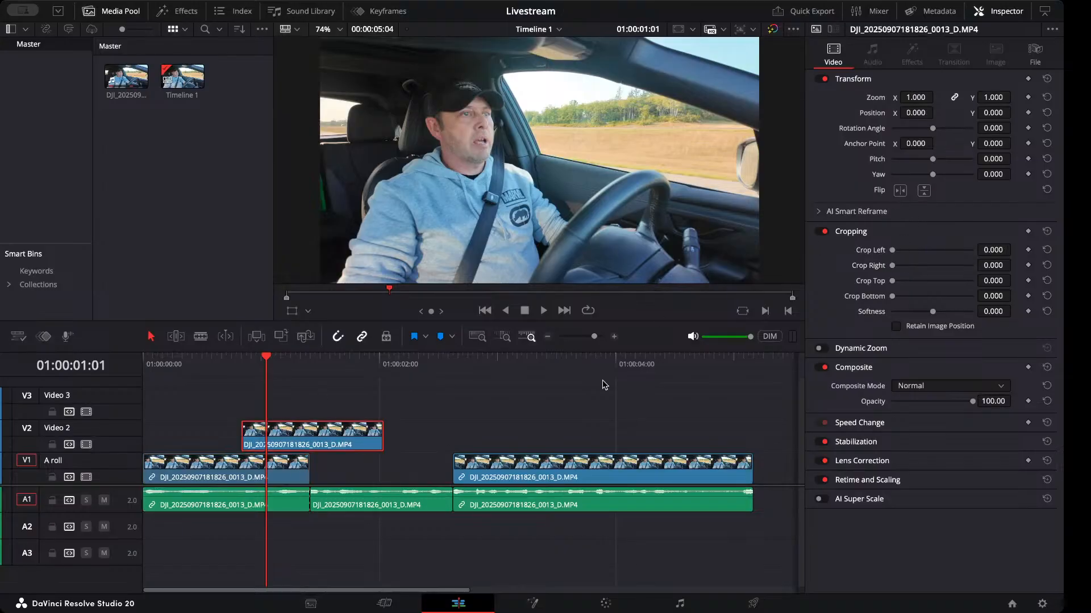
drag(312, 442, 213, 443)
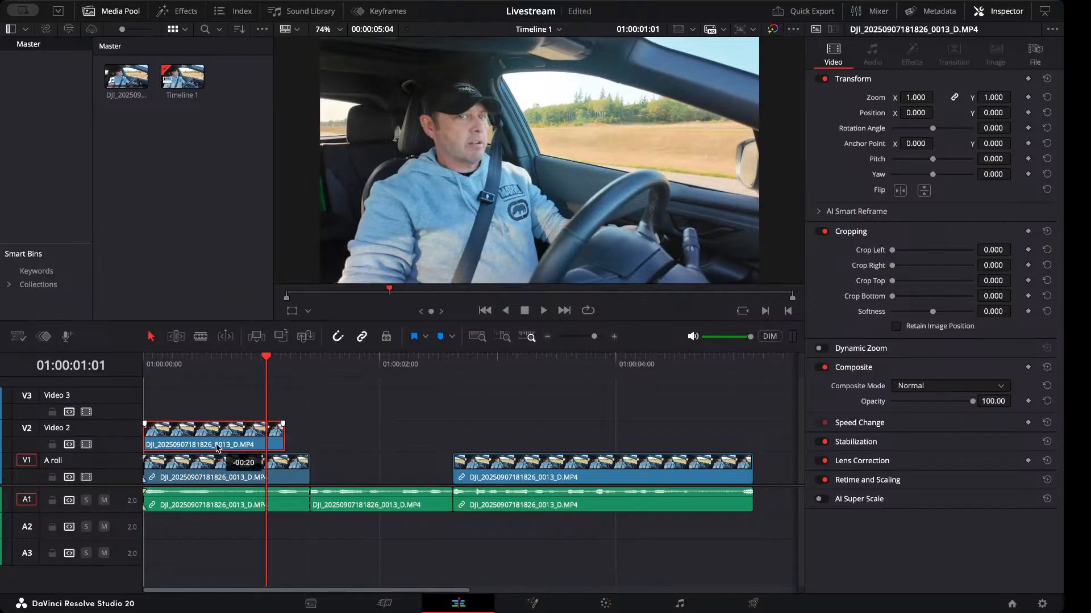
click(221, 462)
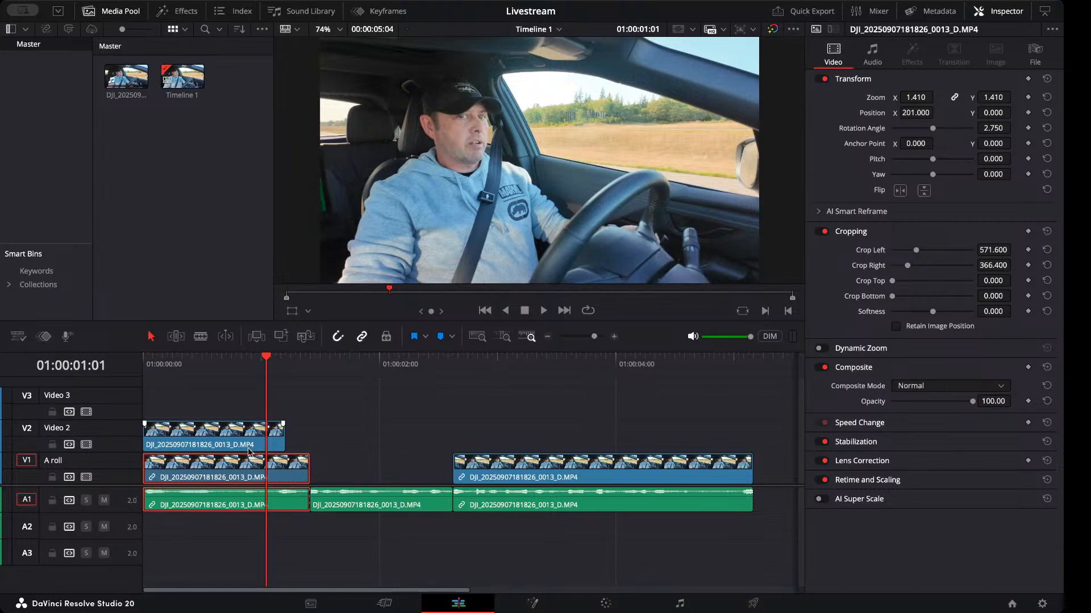
drag(251, 447, 385, 423)
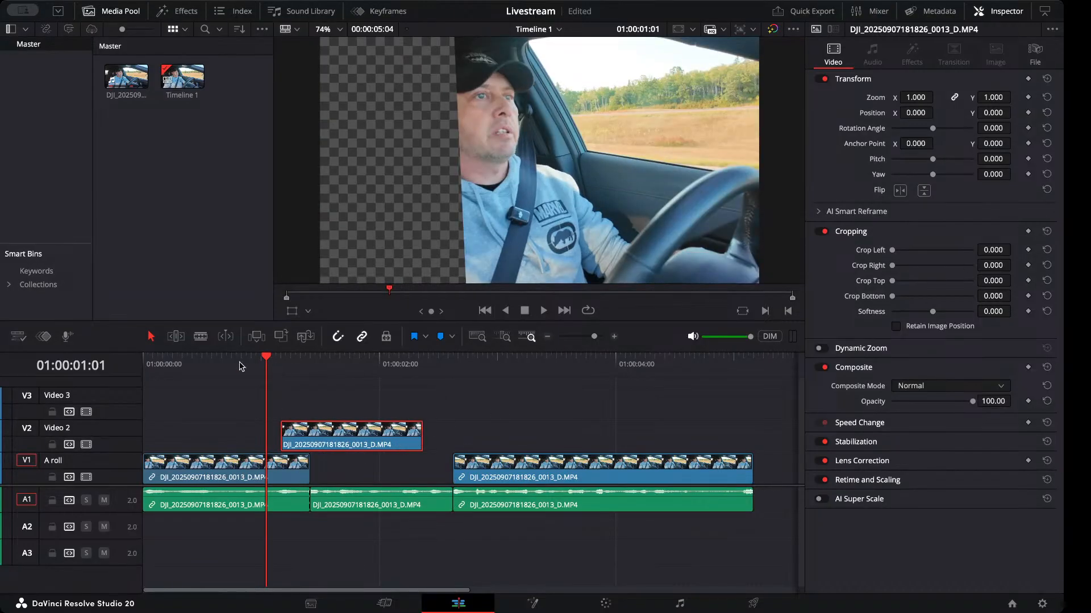
Move the cropped first clip up to Video 2 and place the unlinked middle clip beneath it on the A roll track.
click(225, 469)
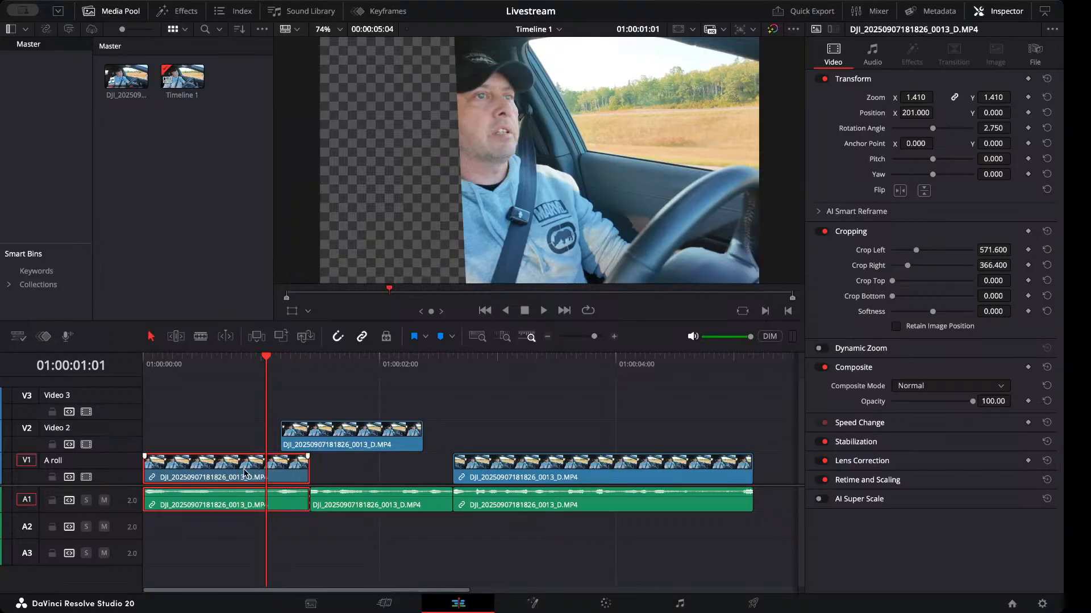
drag(225, 468, 233, 427)
drag(331, 444, 251, 466)
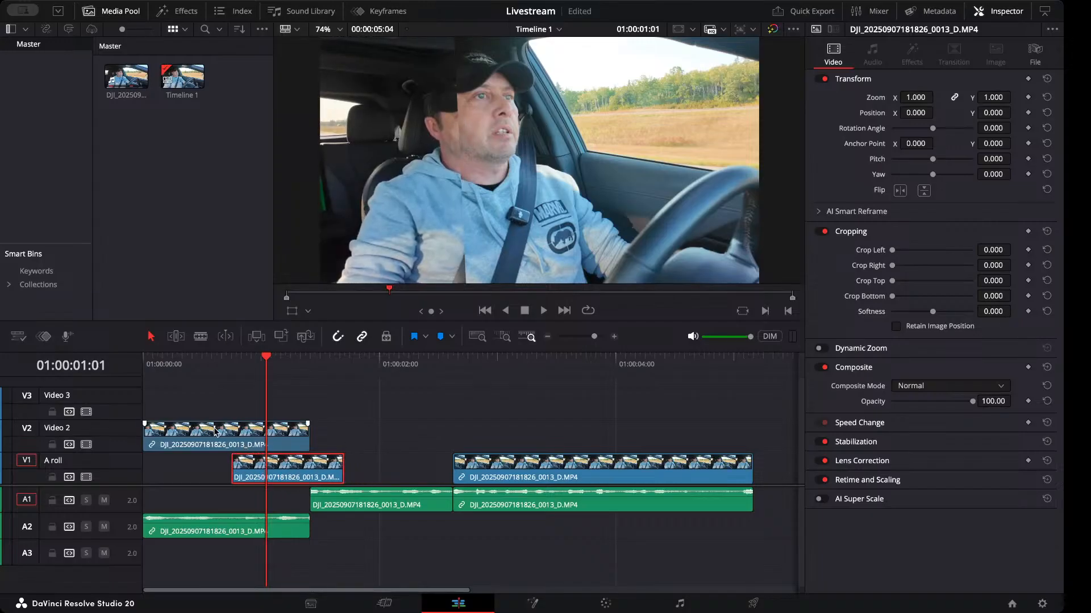
Set the top clip's left crop to 688.900 and try repositioning the unlinked clip beneath it.
click(242, 443)
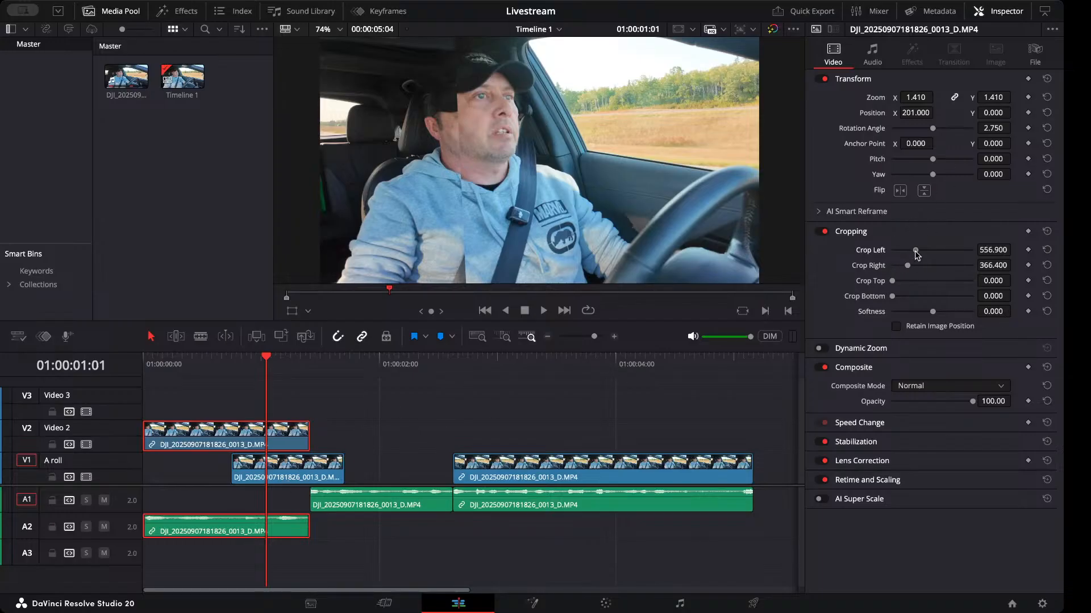
drag(913, 250, 921, 250)
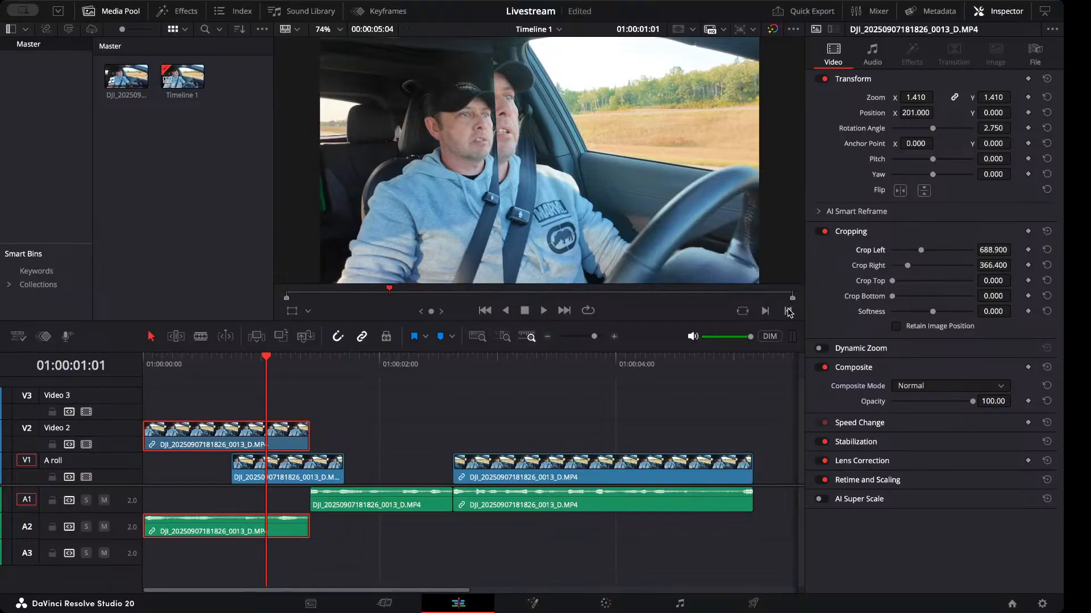
drag(304, 471, 299, 470)
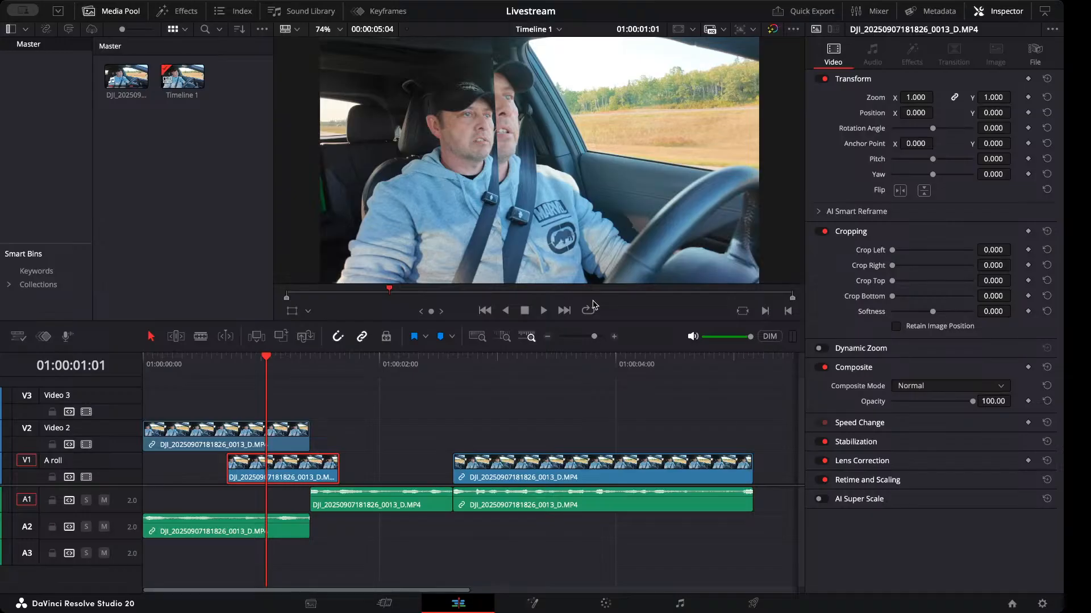
drag(319, 480, 392, 459)
Undo the clip layering and cropping changes, and save the project.
key(super+z)
key(super+z)
key(super+z)
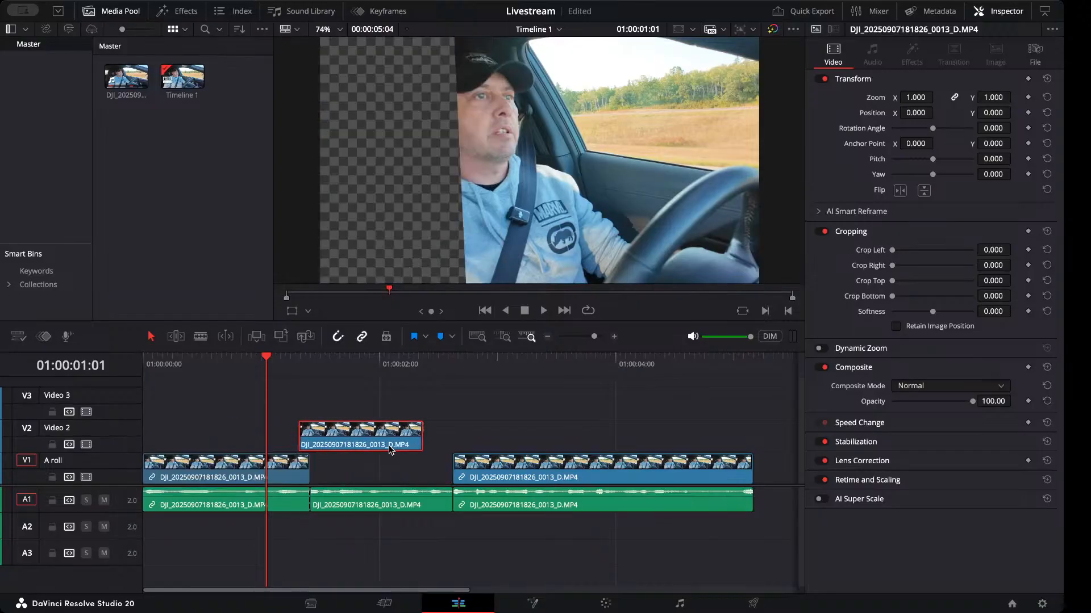
key(super+z)
key(super+z)
key(super+z)
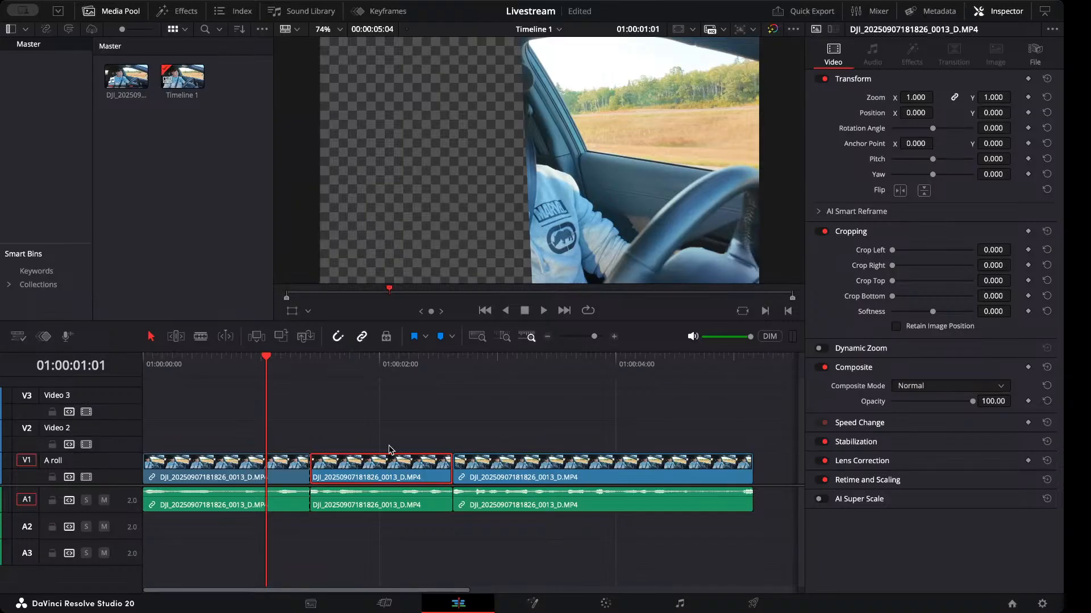
key(super+s)
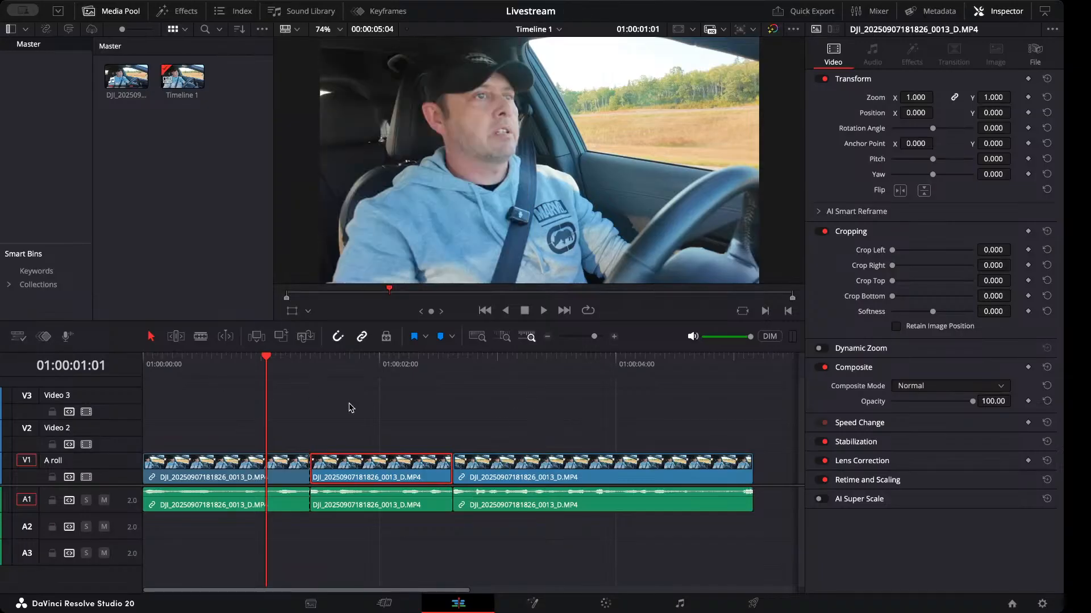
Review the middle clip's Speed Change and Stabilization settings, and collapse them along with the Cropping and Composite sections.
click(850, 232)
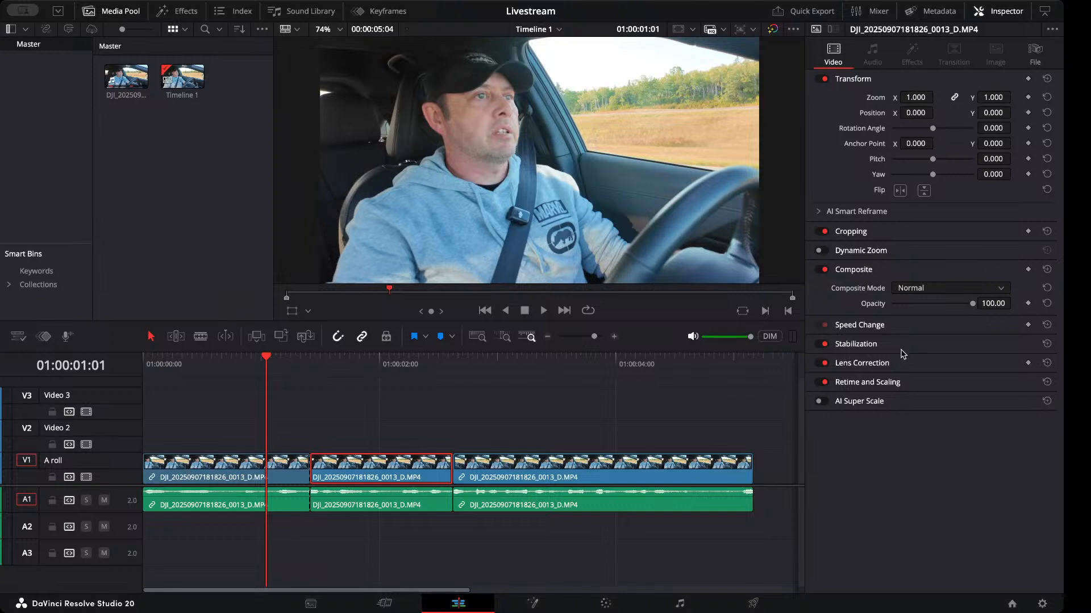
click(857, 343)
click(870, 328)
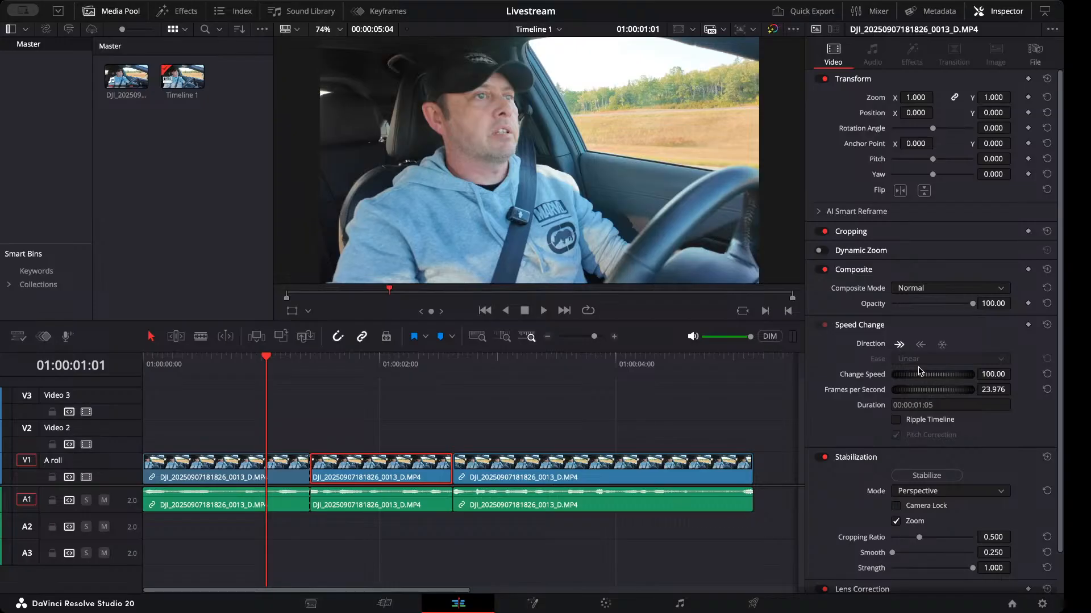
click(873, 271)
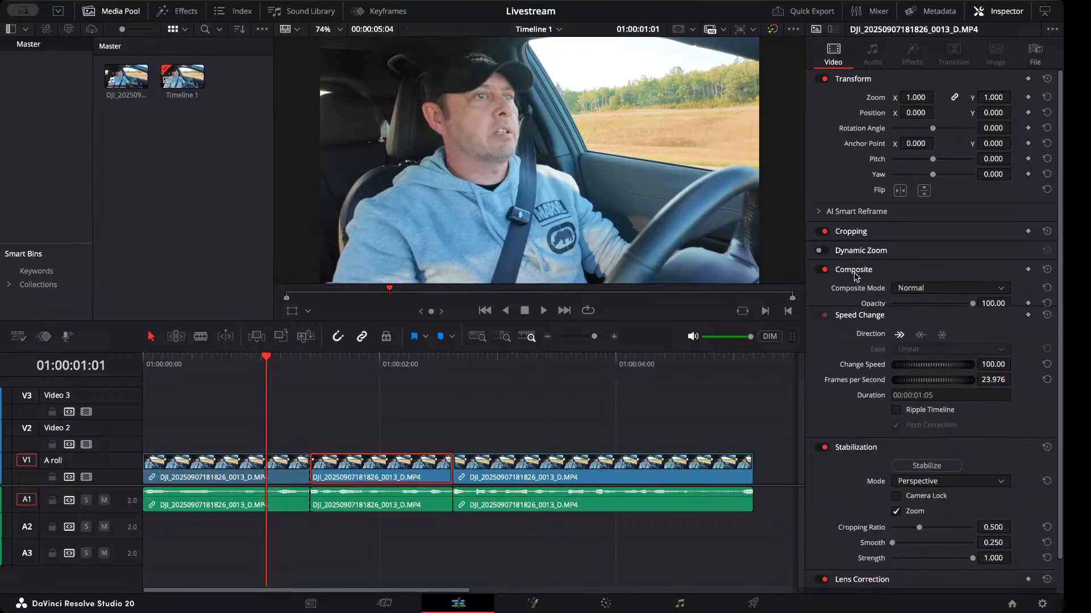
click(851, 294)
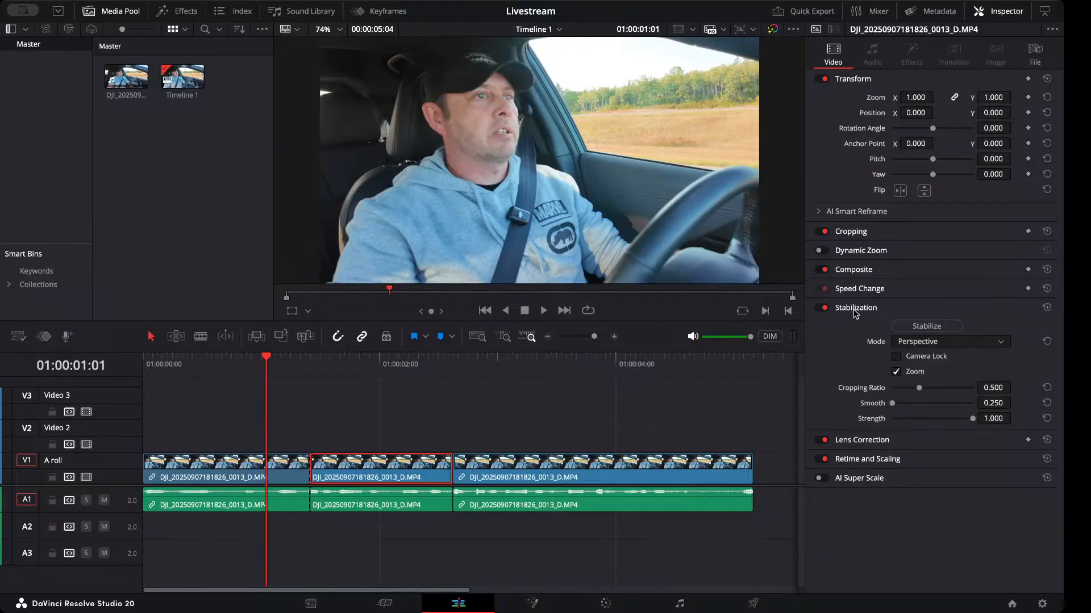
click(854, 309)
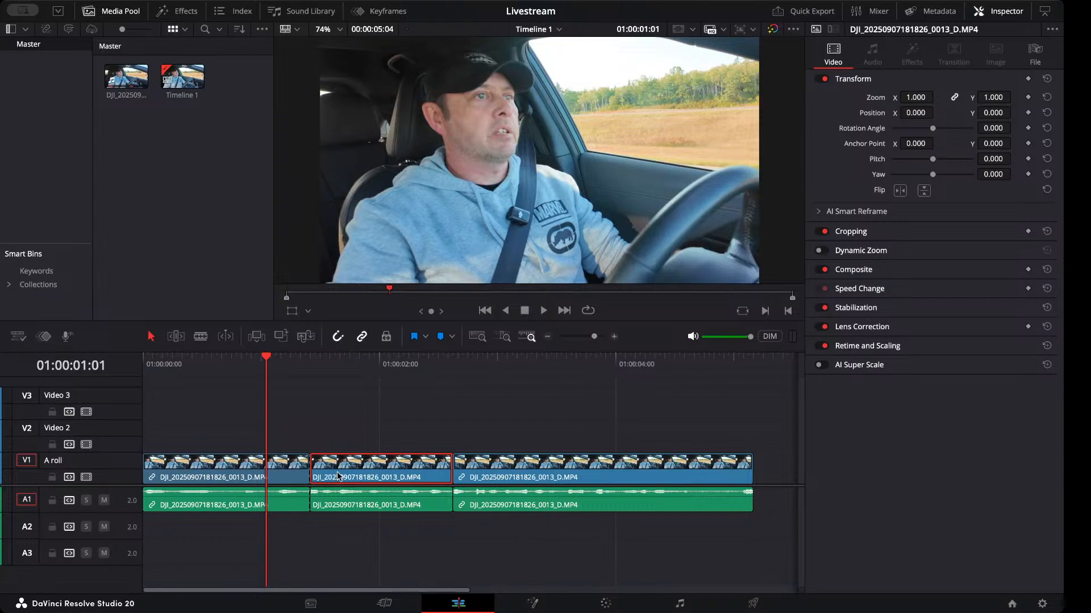
Show the first clip's audio settings, and briefly hide and restore the Media Pool.
click(272, 477)
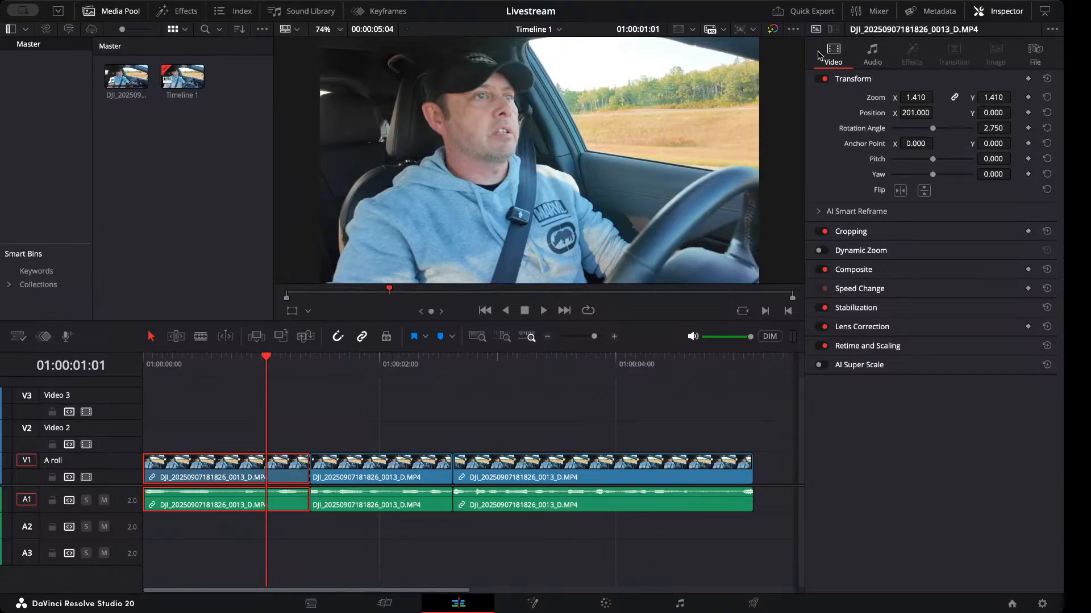
click(874, 60)
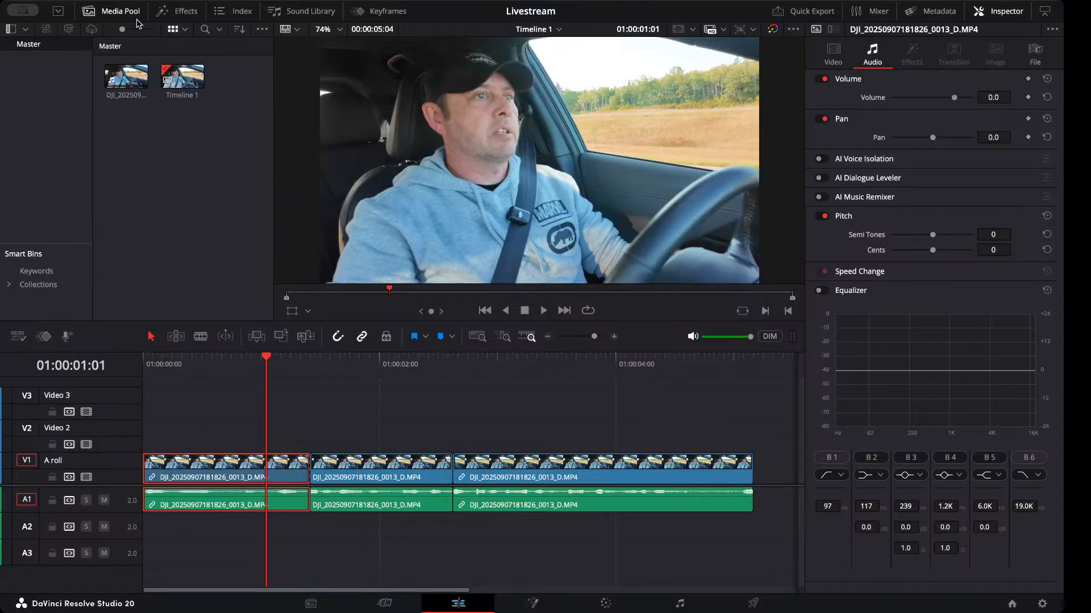
click(116, 13)
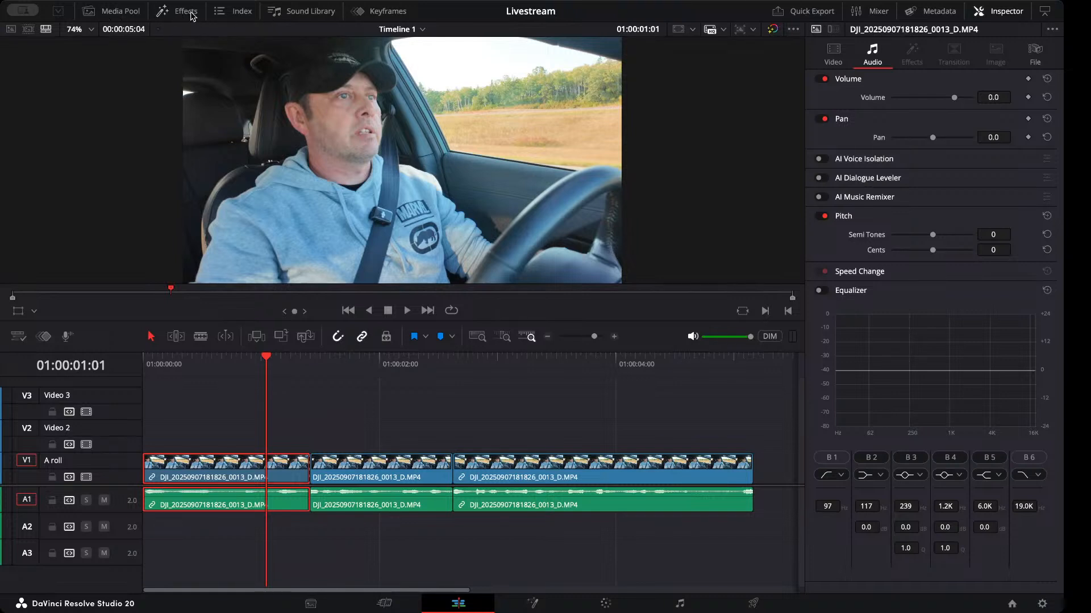
click(117, 12)
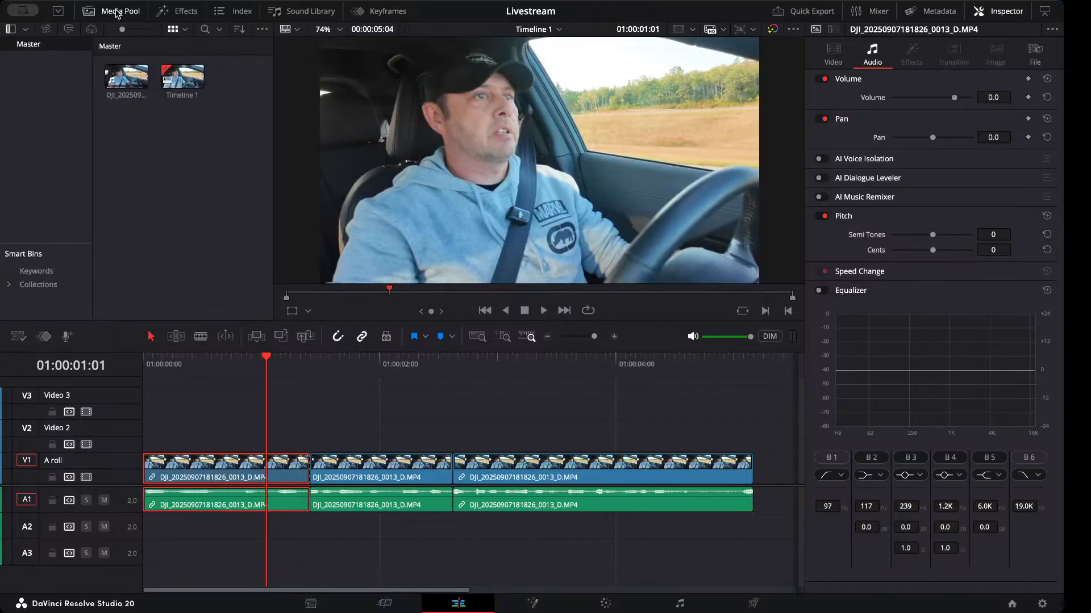
Place the source driving clip from the Media Pool on Video 3 at the timeline start, and delete it again.
click(149, 154)
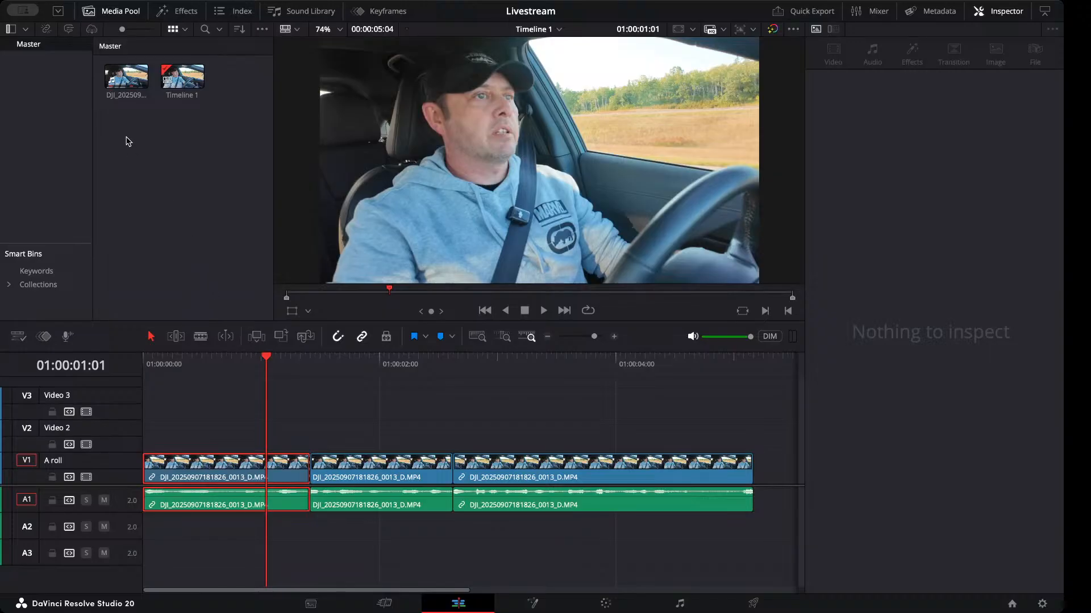
click(135, 75)
drag(132, 88, 145, 408)
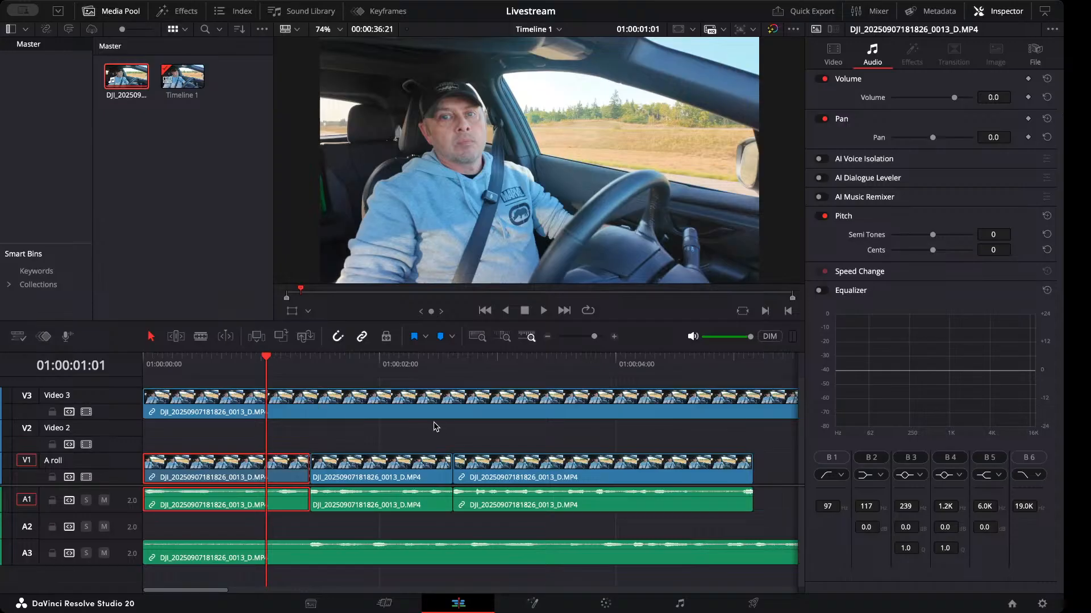
click(494, 402)
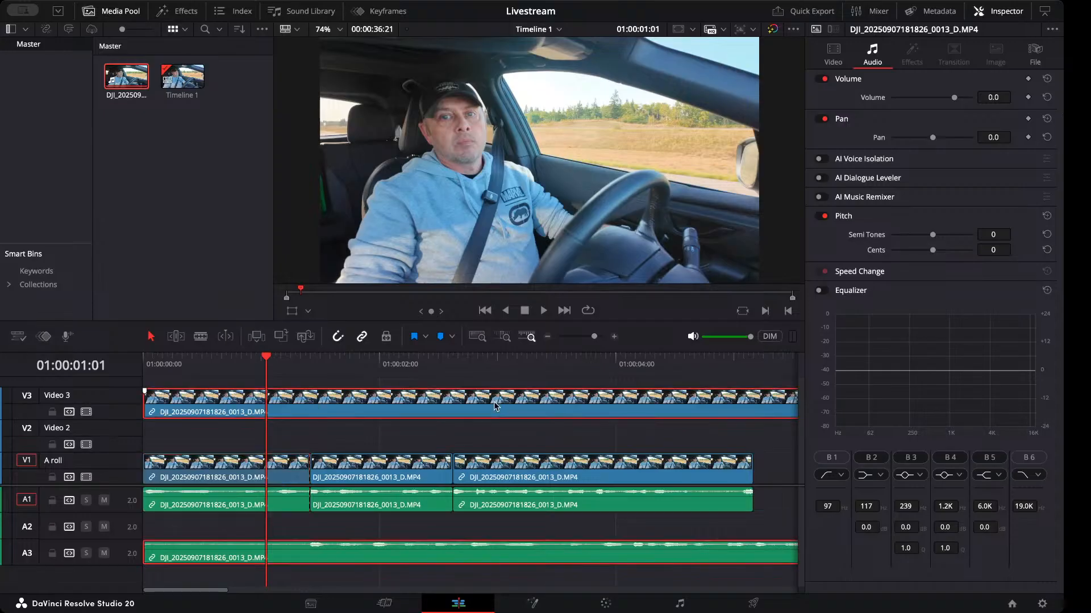
key(Delete)
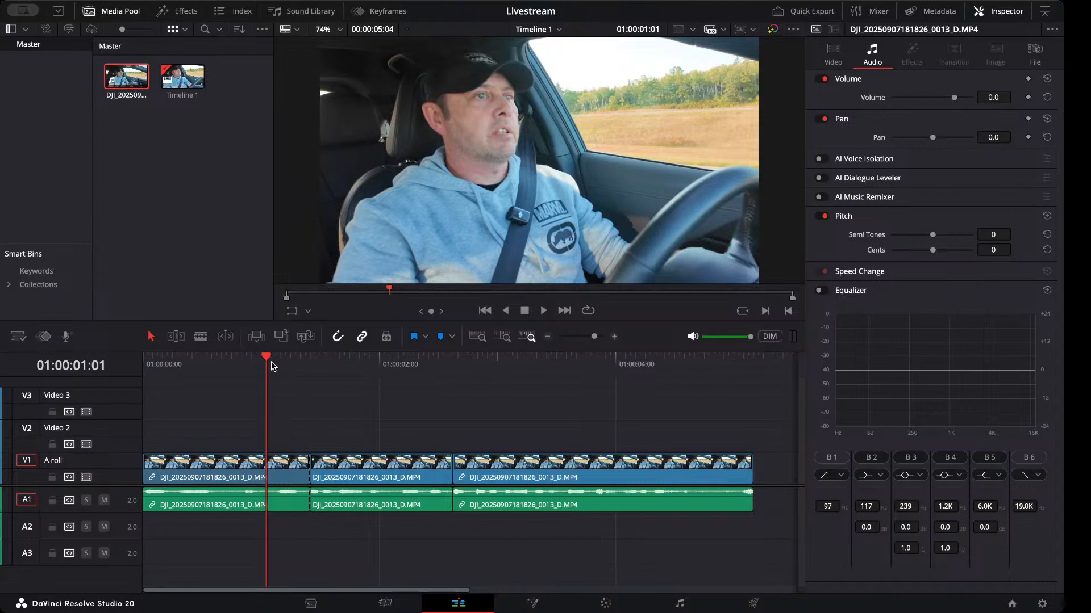
Listen to the cut from 01:00:00:15, return to the timeline start and enable AI Voice Isolation on the first clip.
drag(266, 359, 218, 368)
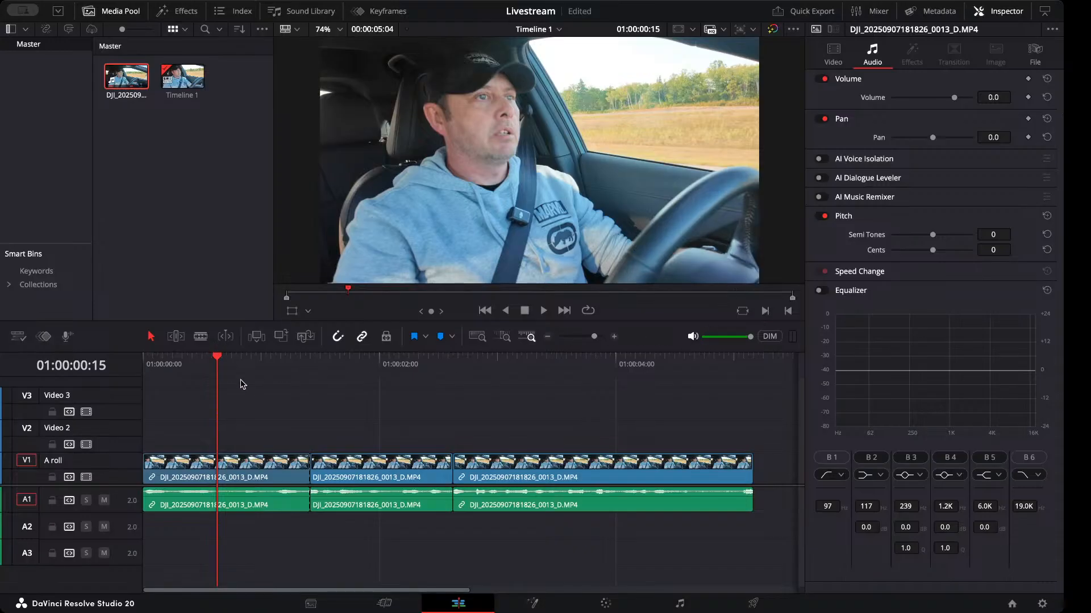
key(space)
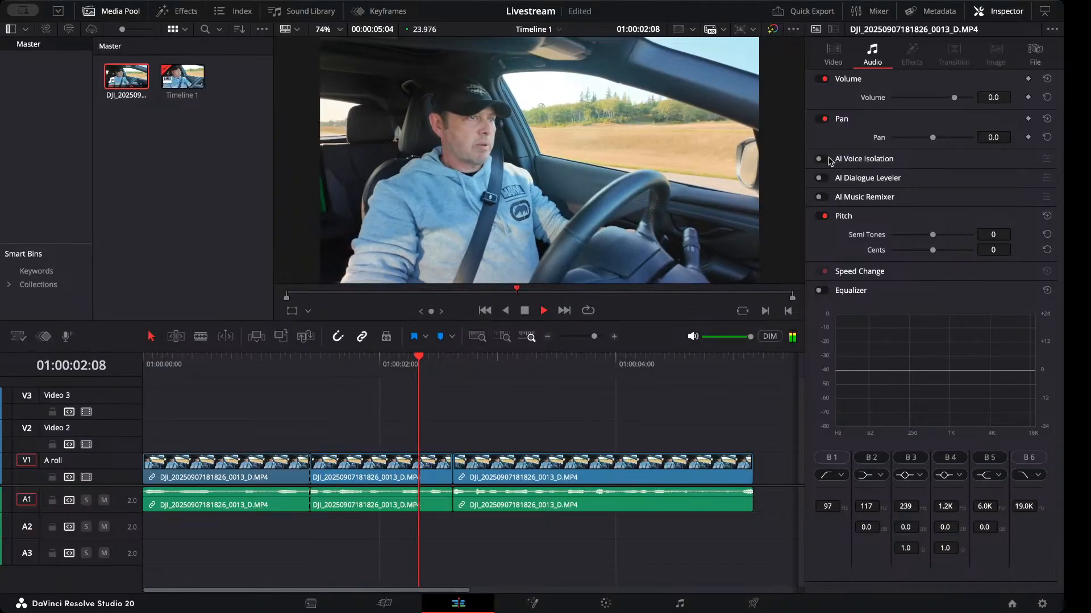
key(space)
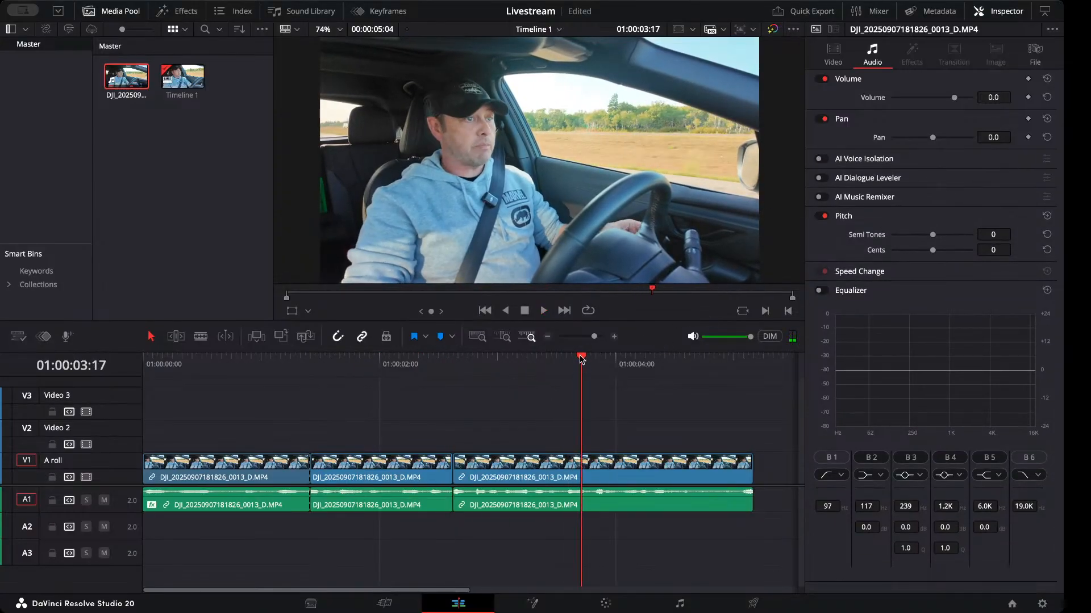
drag(581, 359, 144, 332)
click(822, 159)
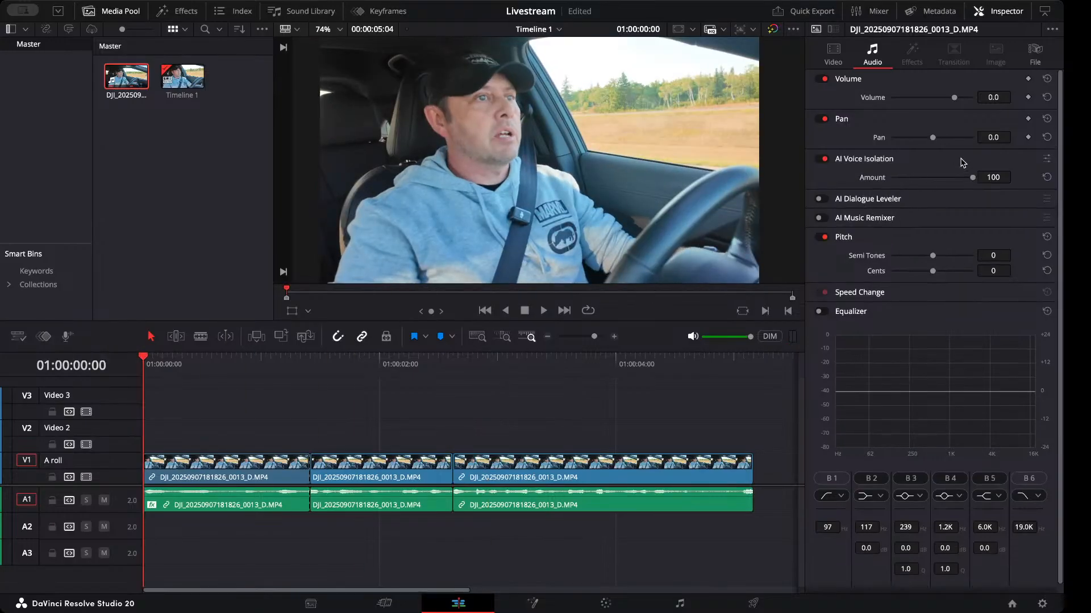
Play the cut from the start to hear the voice isolation, and return the playhead to 01:00:00:19.
key(space)
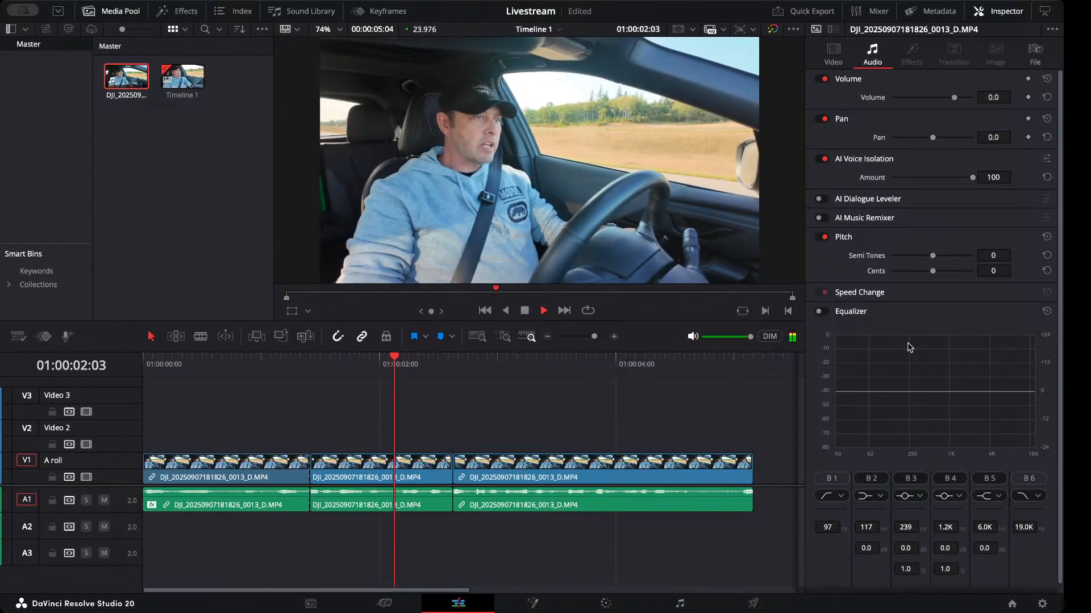
key(space)
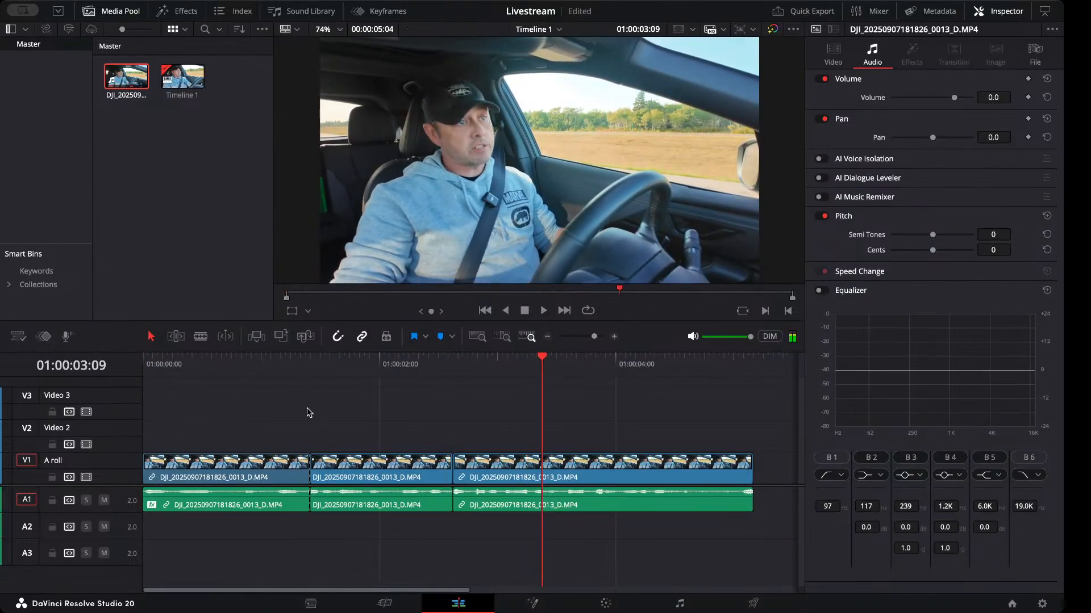
click(242, 368)
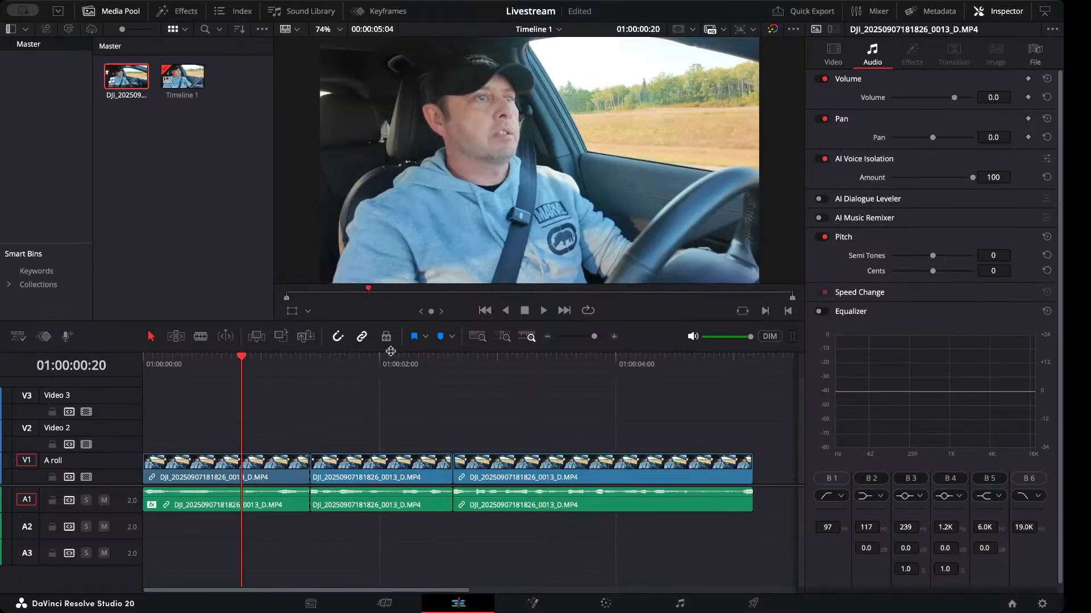
click(370, 373)
click(239, 365)
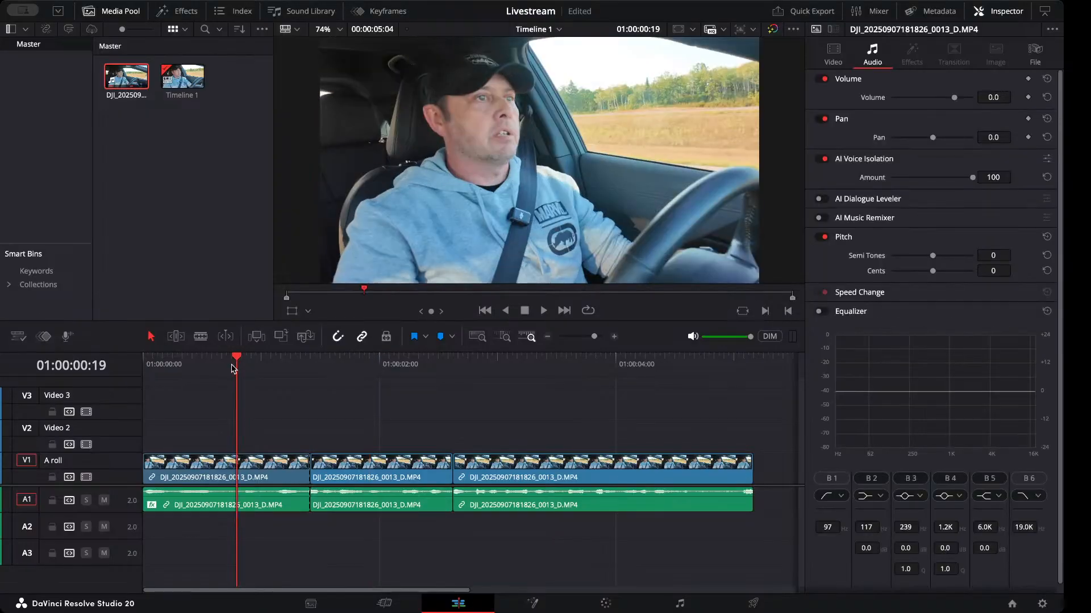
Play the cut from 01:00:00:11 to listen to the audio, and stop playback near the end.
click(199, 363)
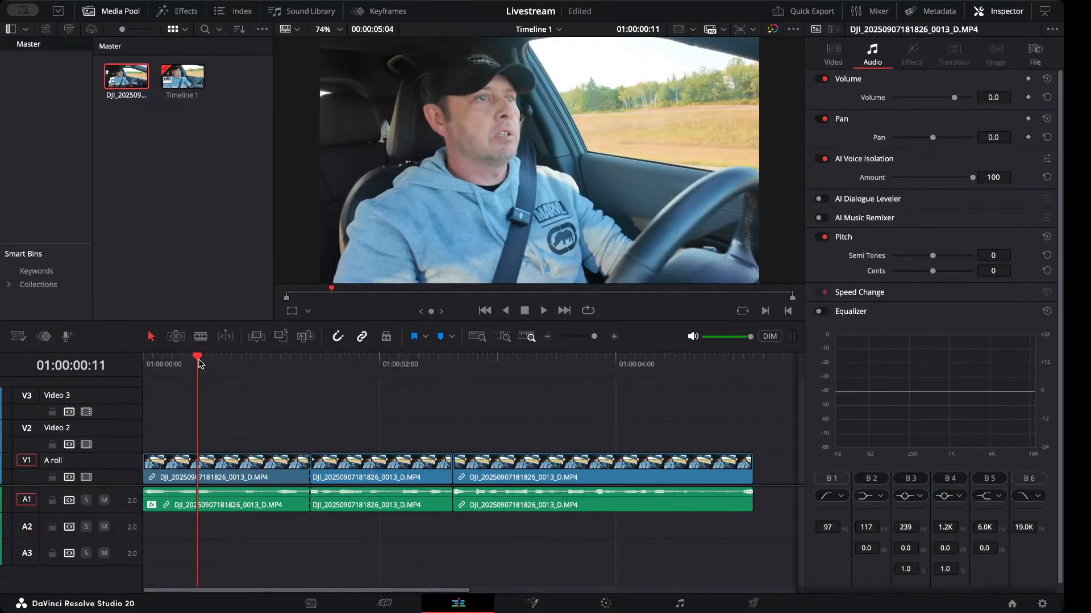
key(space)
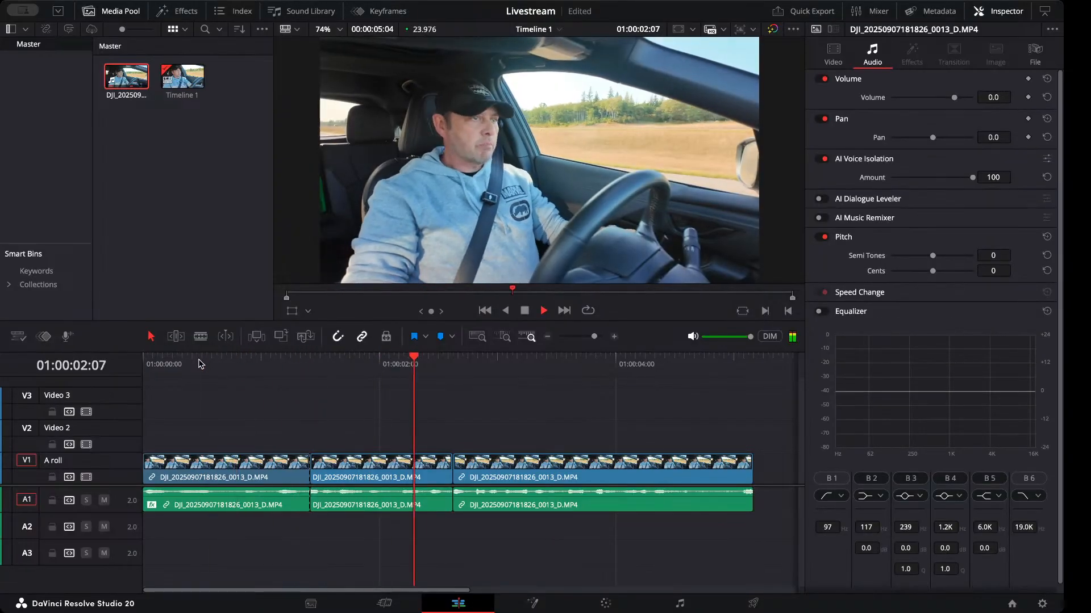
key(space)
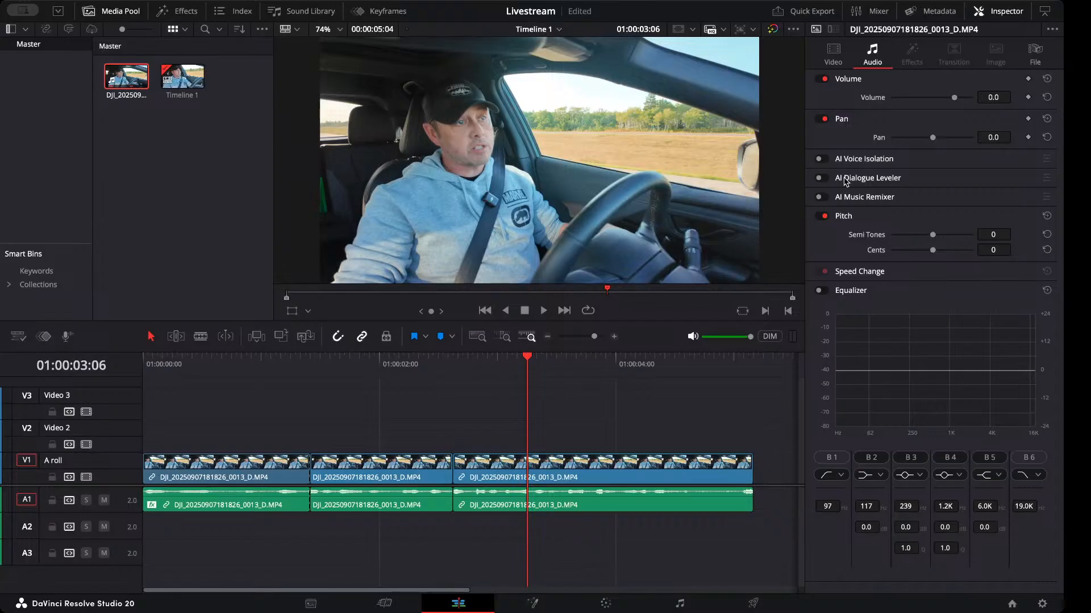
Enable AI Dialogue Leveler on the third clip and look over its settings and the remaining audio sections.
click(819, 178)
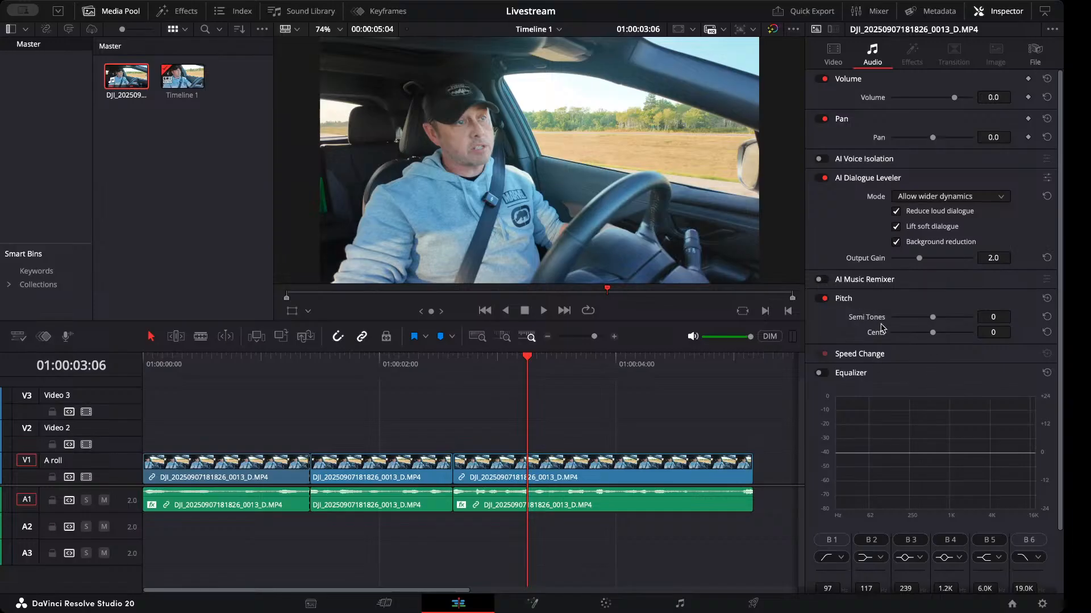
scroll(872, 343, down, 2)
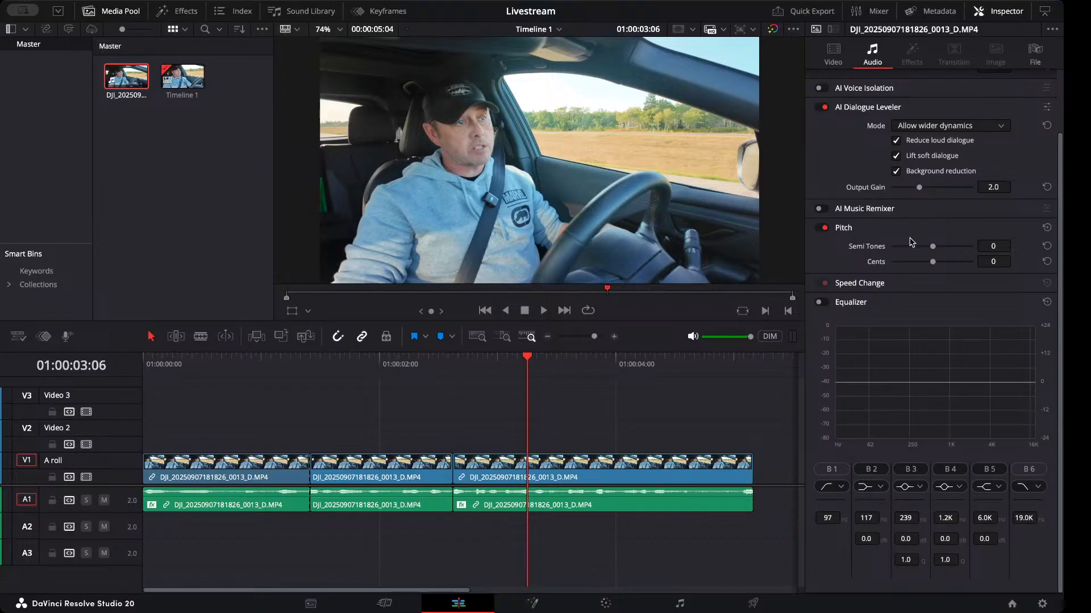
scroll(911, 242, up, 3)
scroll(910, 184, down, 3)
Select the middle clip and the last clip in turn, and save the project.
drag(335, 469, 372, 495)
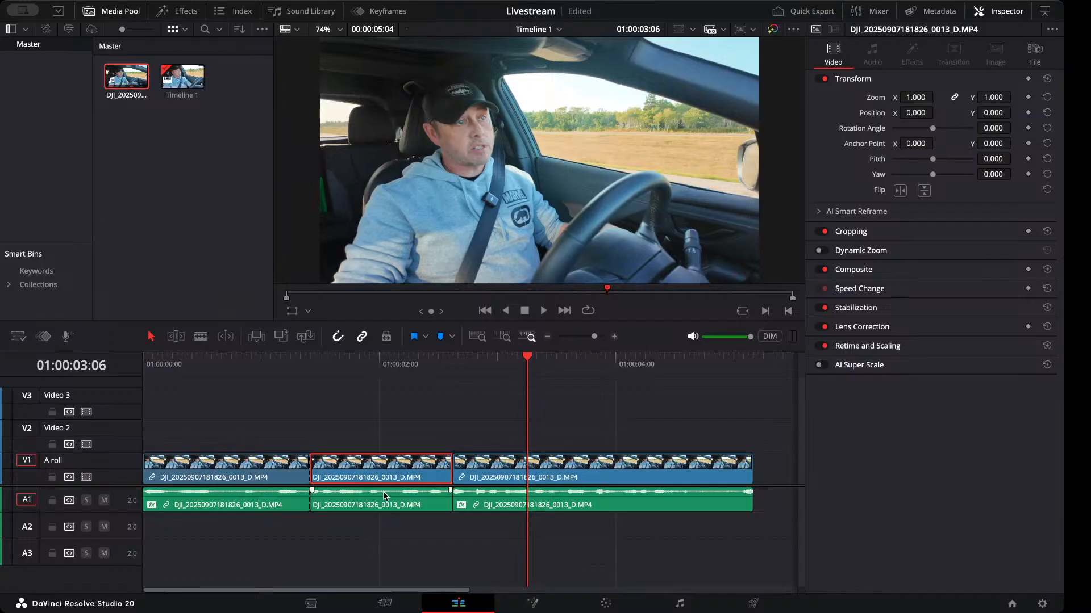
mouse_move(565, 481)
mouse_down()
mouse_move(565, 443)
mouse_move(565, 465)
mouse_up()
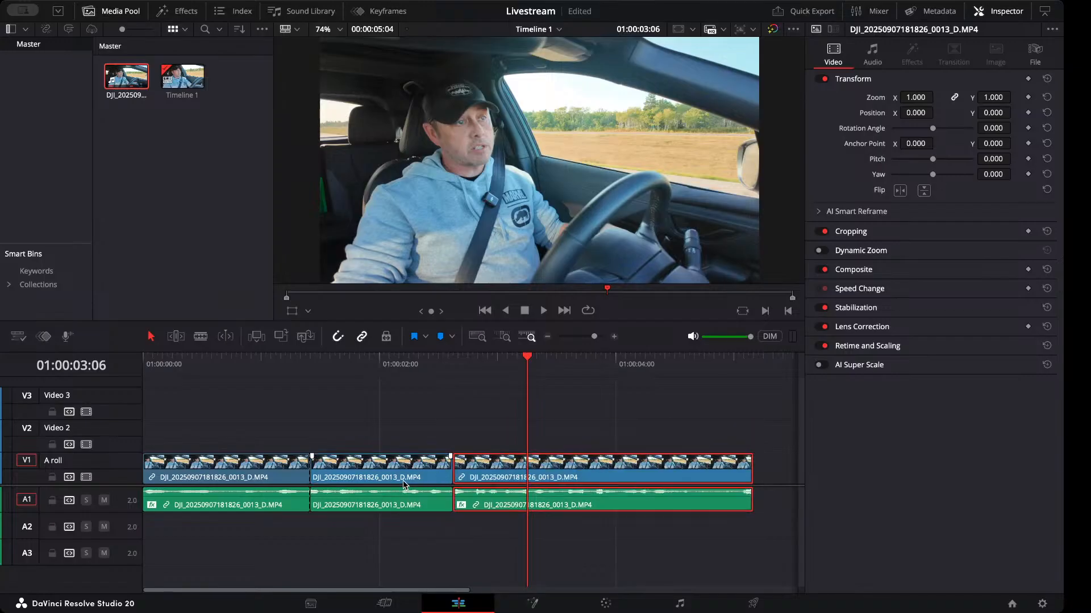
key(ctrl+s)
Delete the middle clip with its audio, close the gap it leaves, and undo both deletions.
drag(391, 433, 407, 539)
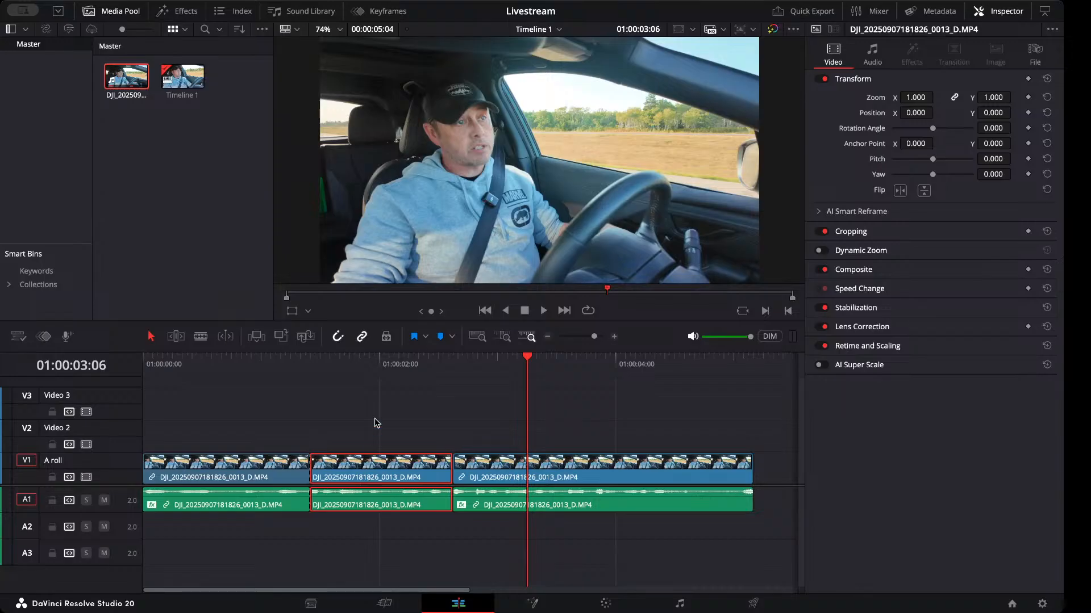
key(BackSpace)
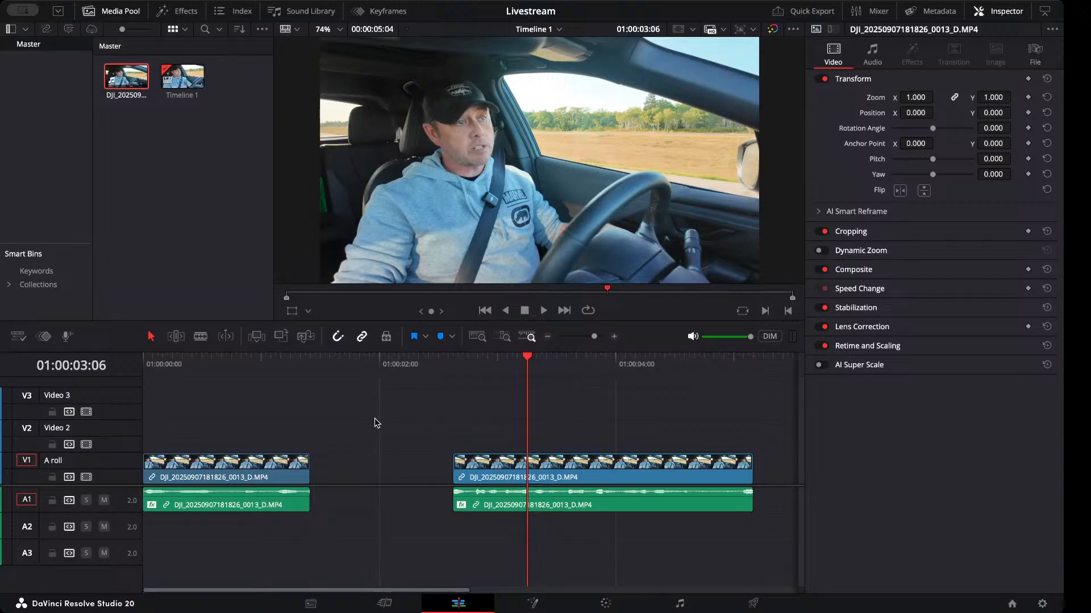
click(370, 468)
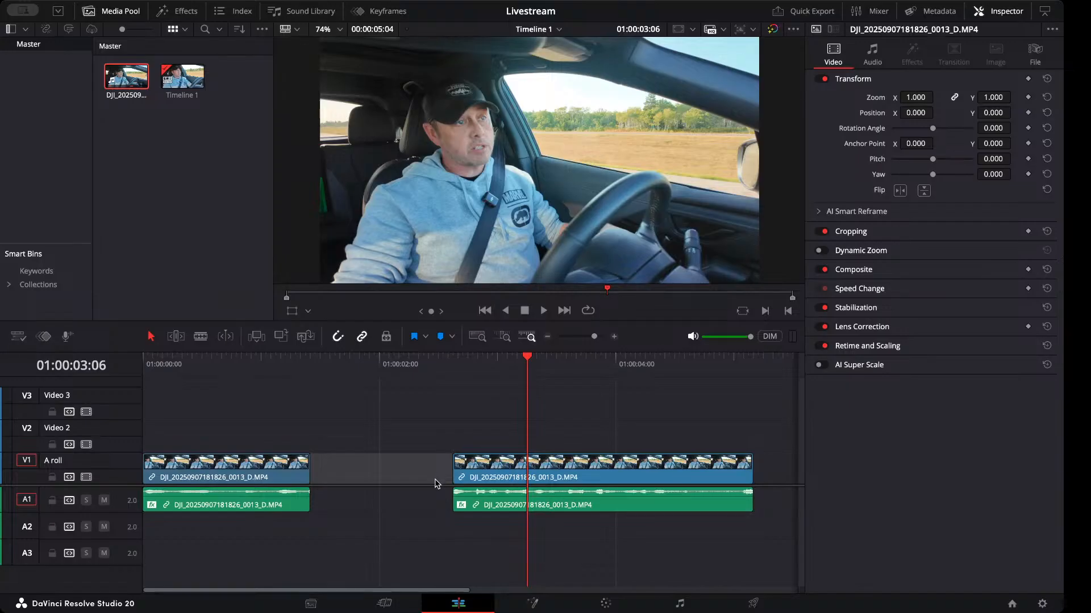
key(Delete)
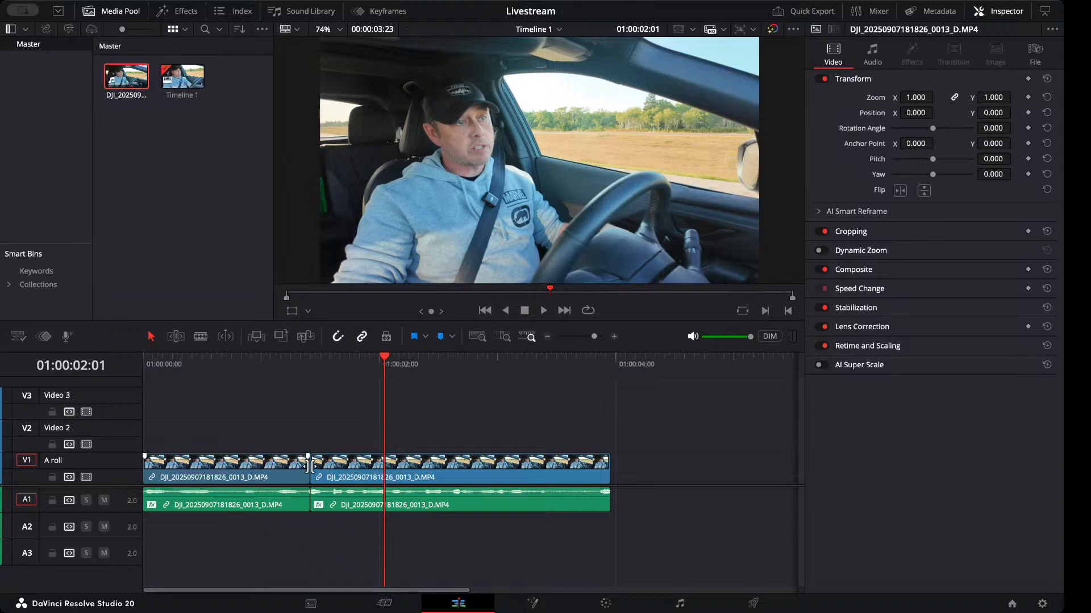
key(ctrl+z)
key(ctrl+z)
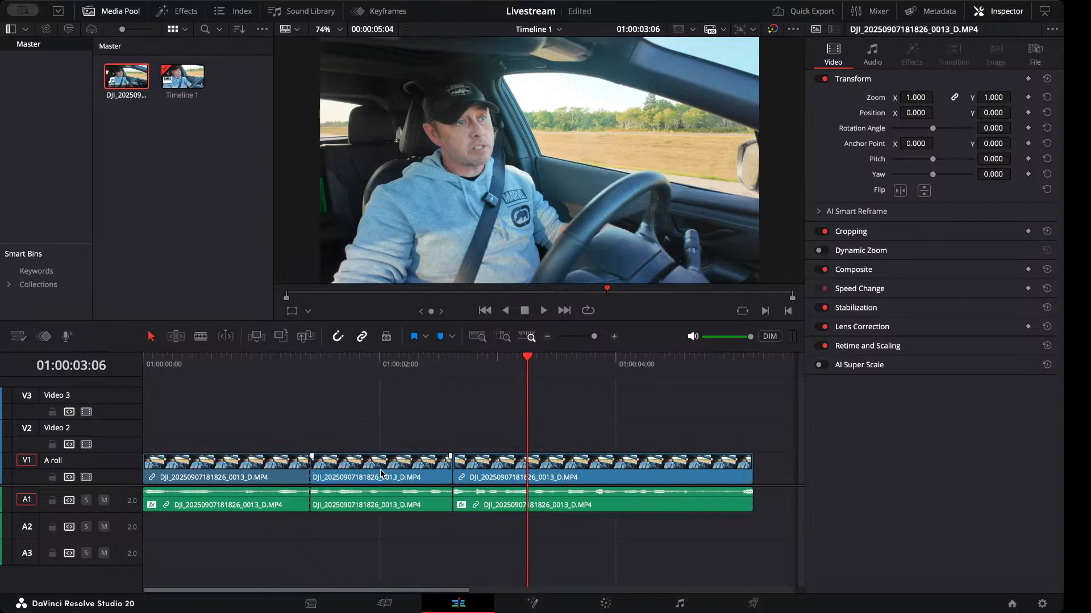
Ripple delete the middle clip and split the clip after it at two points, about 2.7 and 3.3 seconds into the timeline.
click(386, 469)
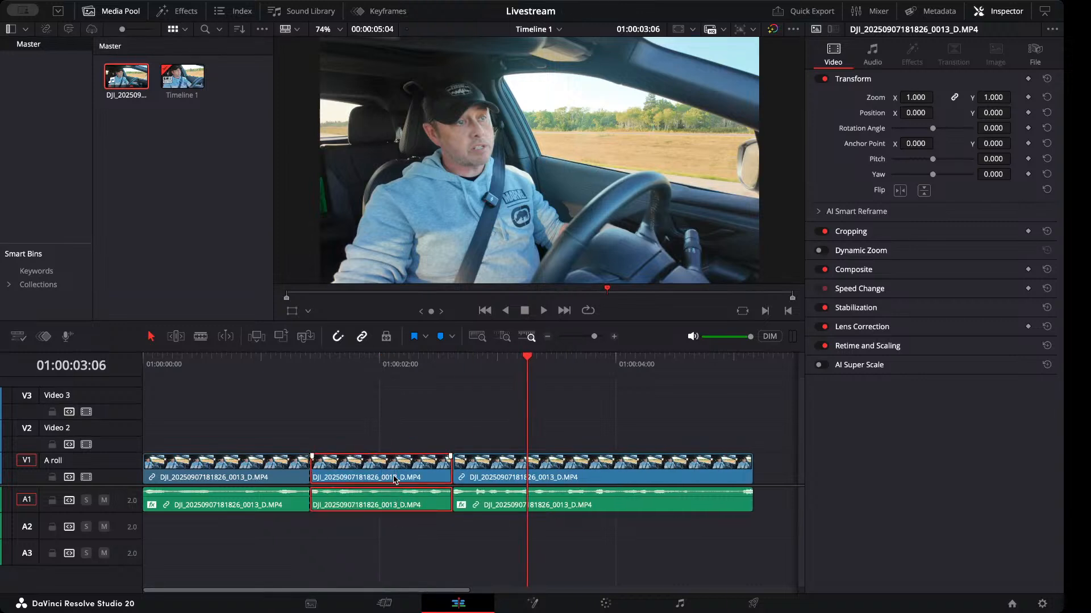
key(Delete)
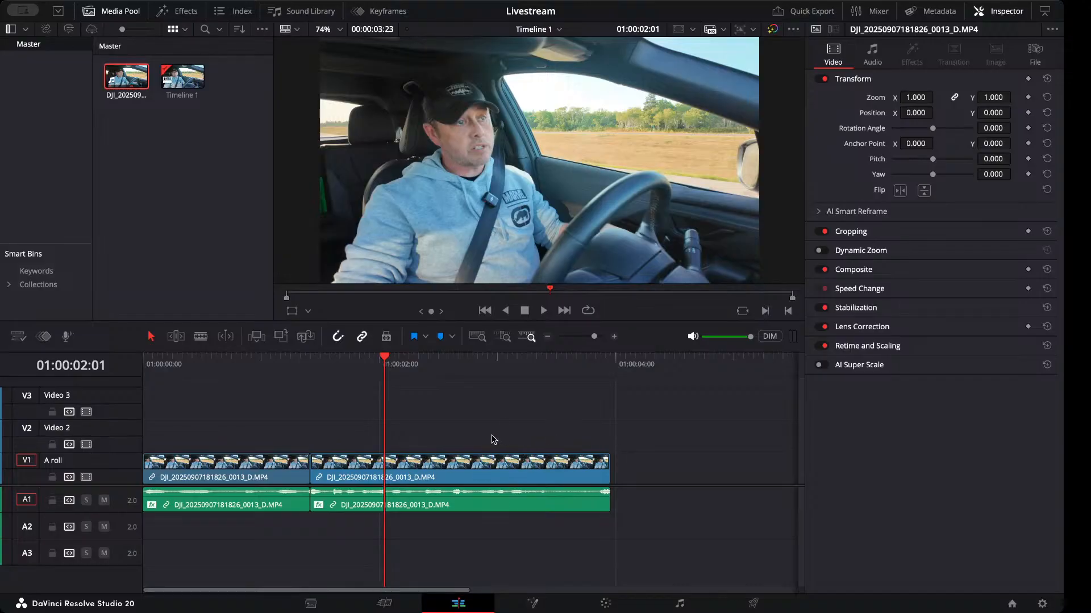
click(201, 337)
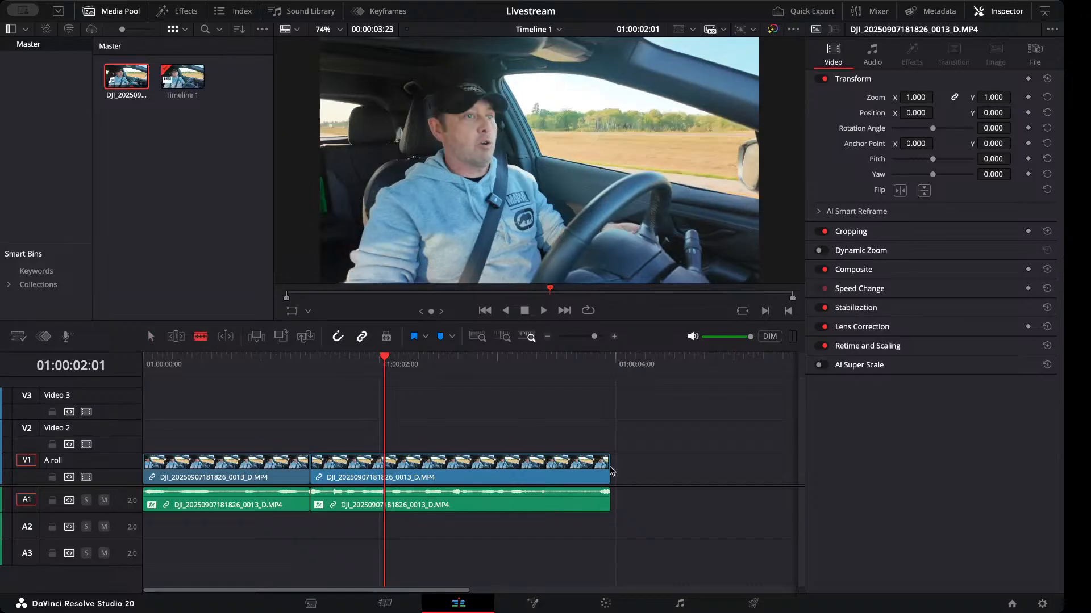
click(527, 462)
click(467, 462)
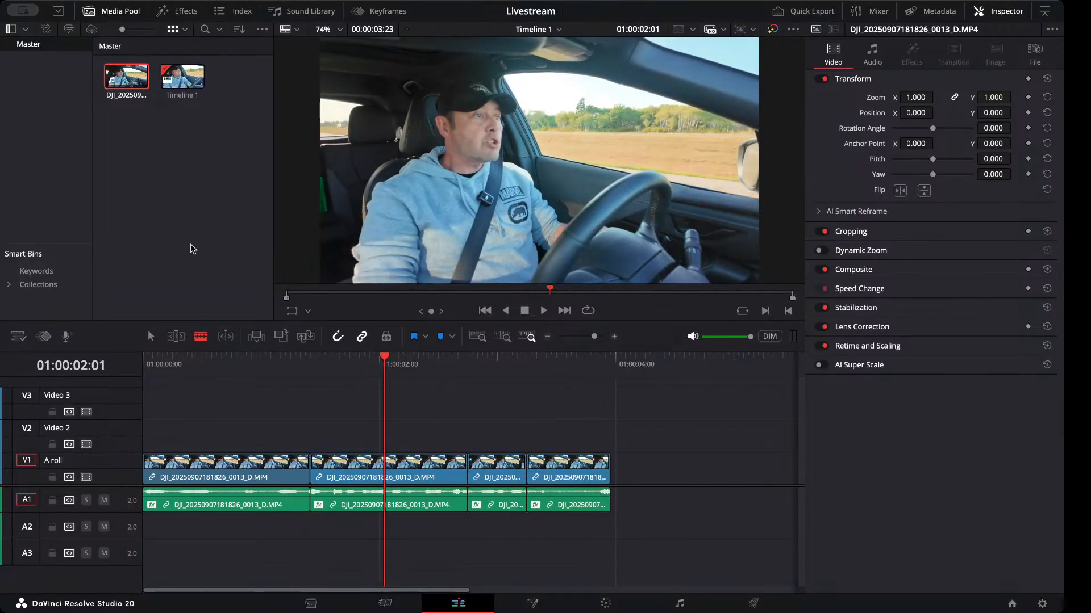
Try a plain delete of the second clip on A roll, undo it, and ripple delete the clip instead.
click(151, 336)
click(421, 469)
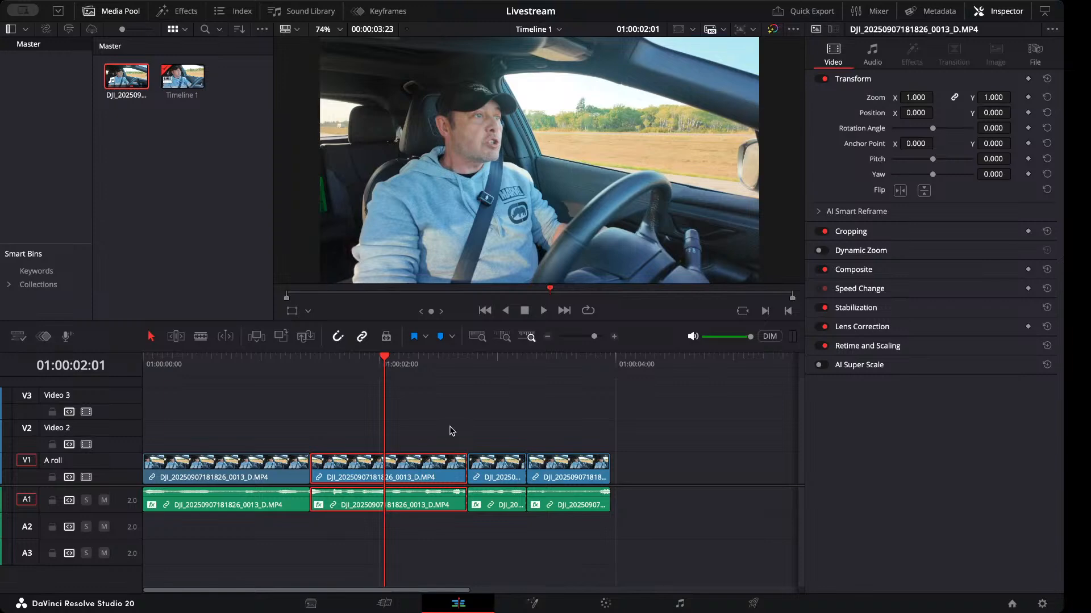
key(Delete)
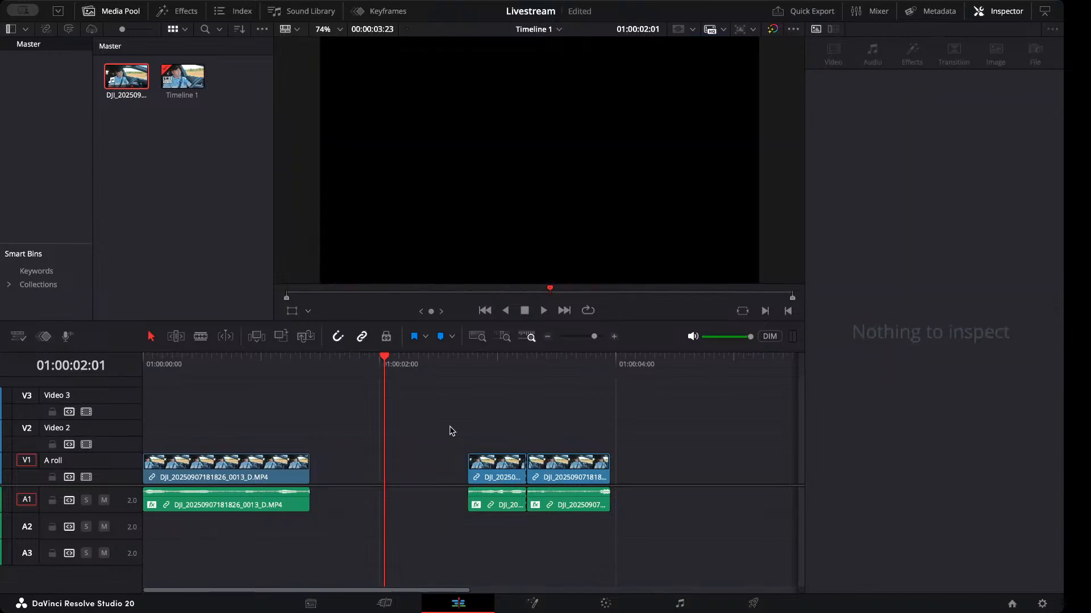
key(ctrl+z)
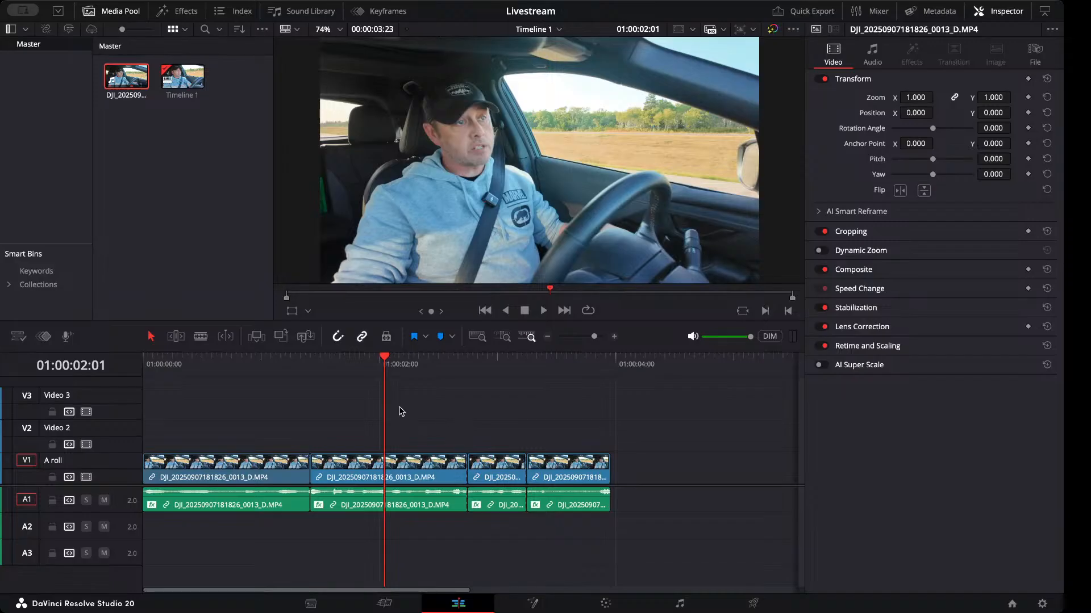
click(418, 472)
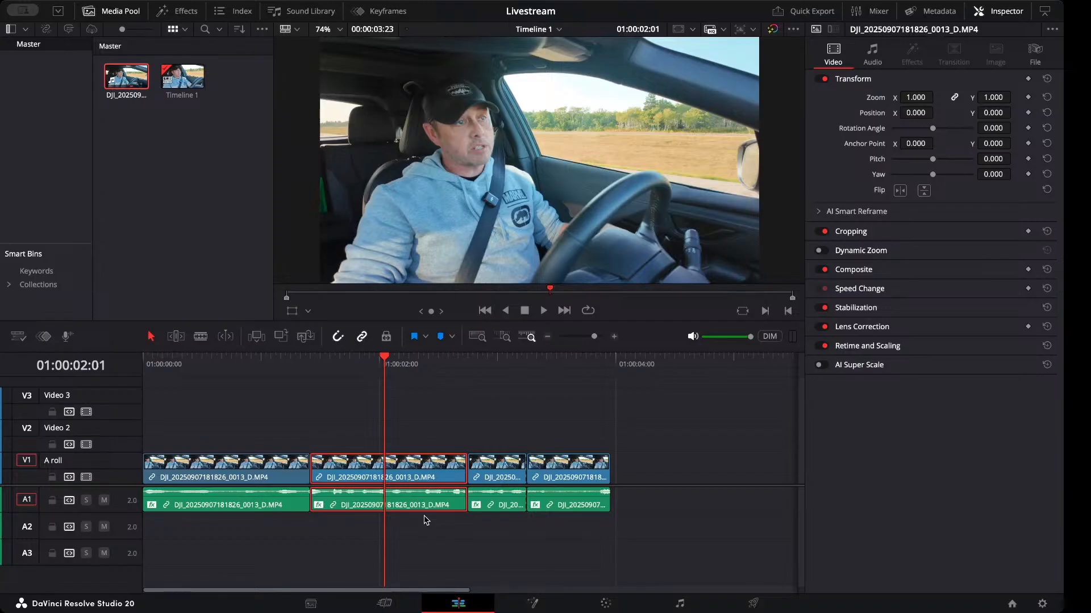
key(Delete)
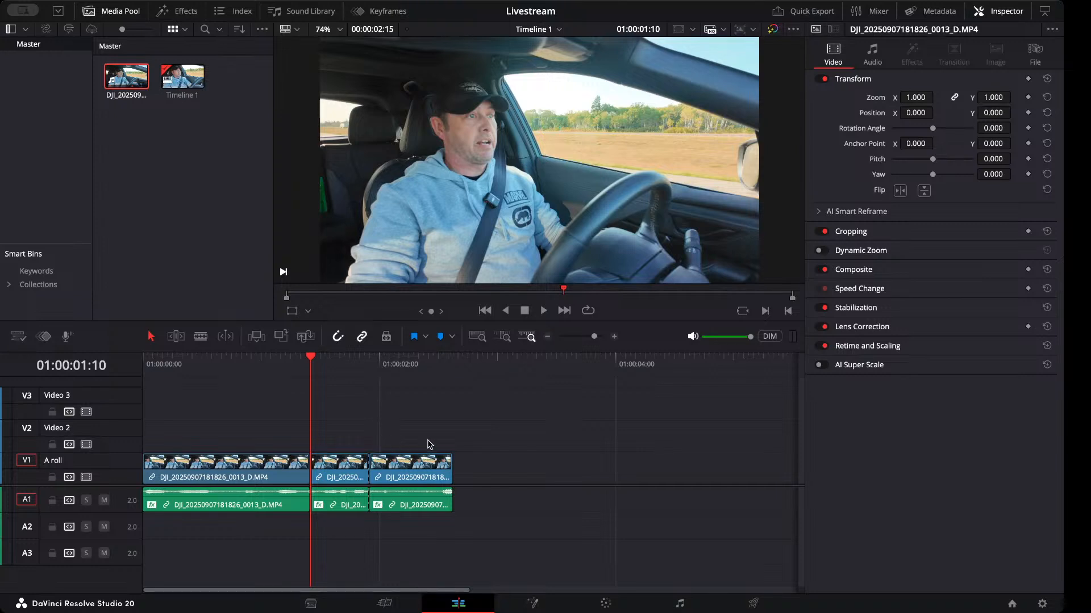
Paste eight copies of the last A roll clip one after another, starting at about 01:00:02:20.
drag(423, 442, 441, 544)
click(477, 366)
key(ctrl+v)
key(ctrl+v)
key(ctrl+v)
key(ctrl+v)
key(ctrl+v)
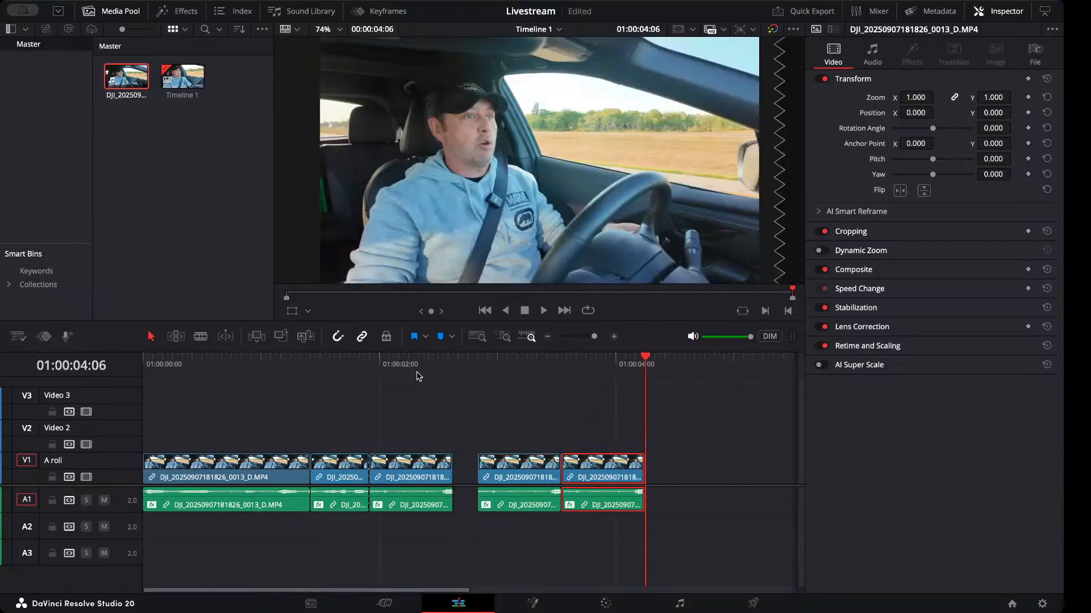
key(ctrl+v)
key(ctrl+v)
key(ctrl+v)
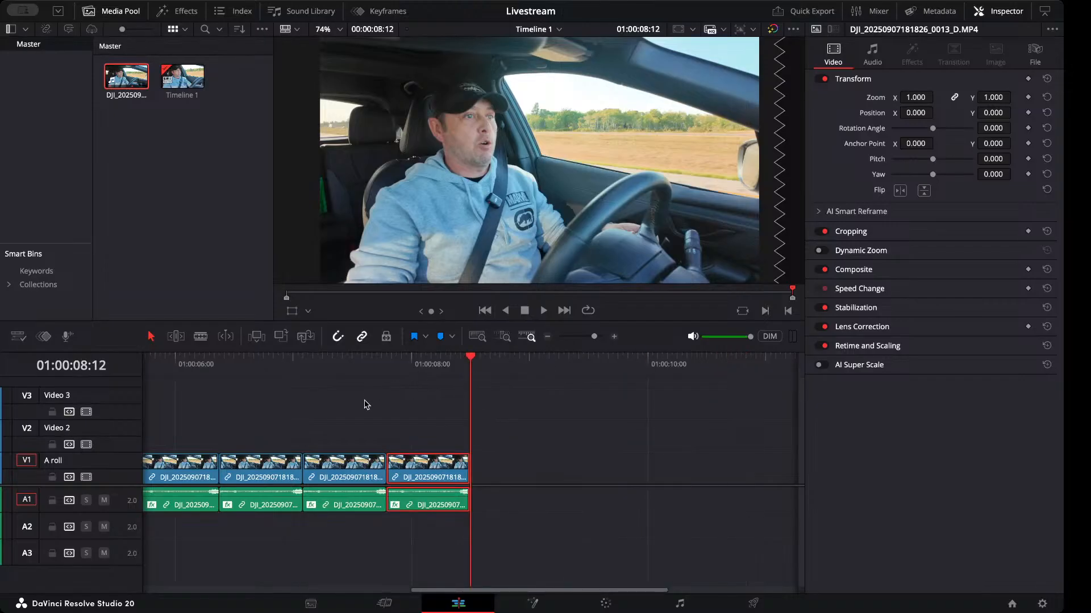
Play the shortened cut from the timeline start and stop at 01:00:02:14, just before the gap.
drag(467, 362, 279, 391)
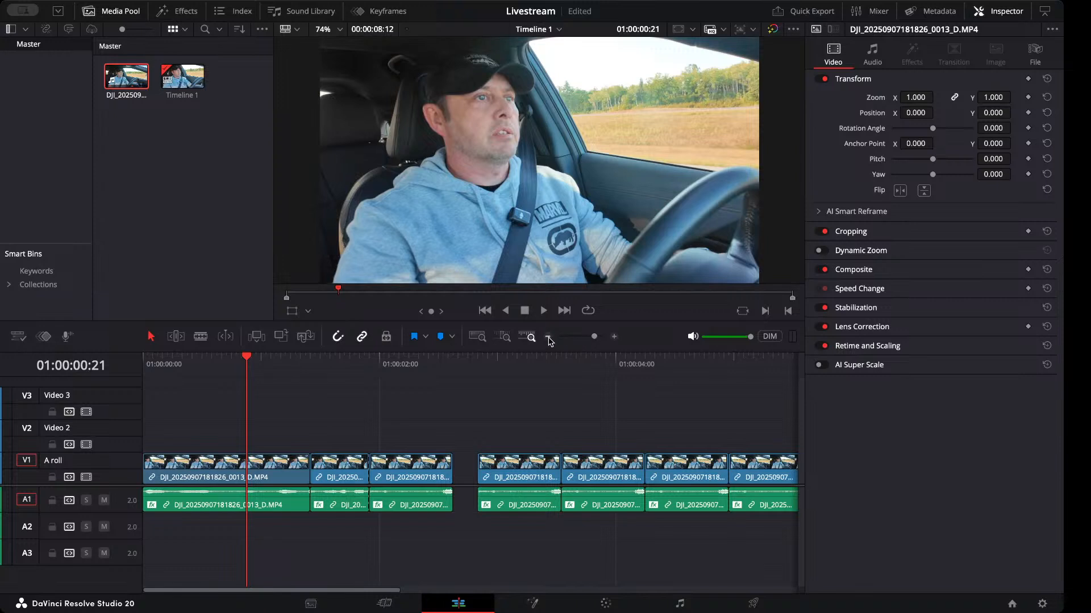
drag(594, 340, 600, 340)
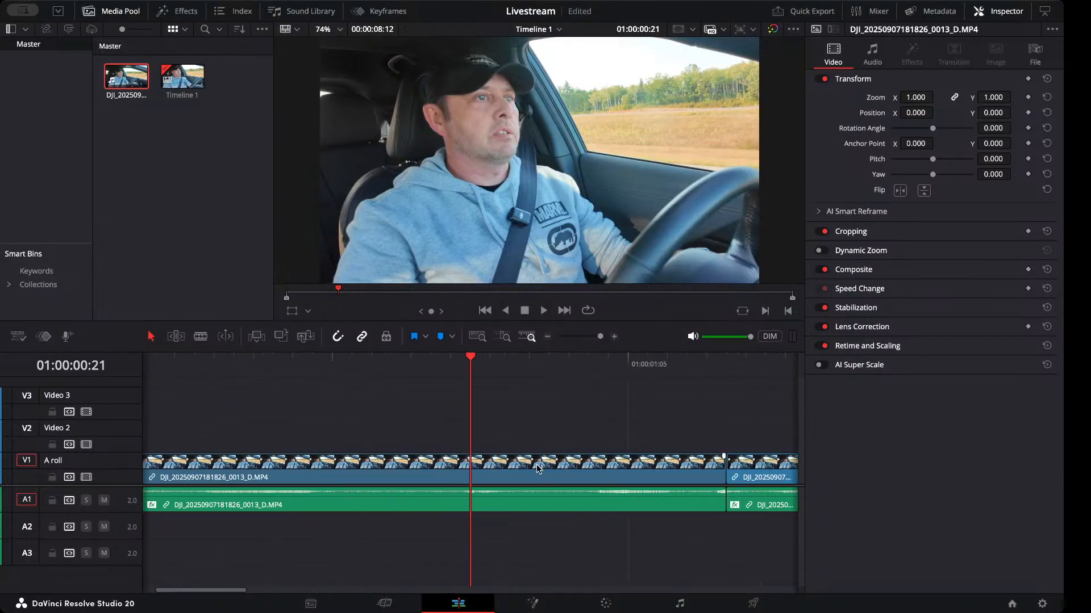
drag(468, 358, 96, 385)
key(space)
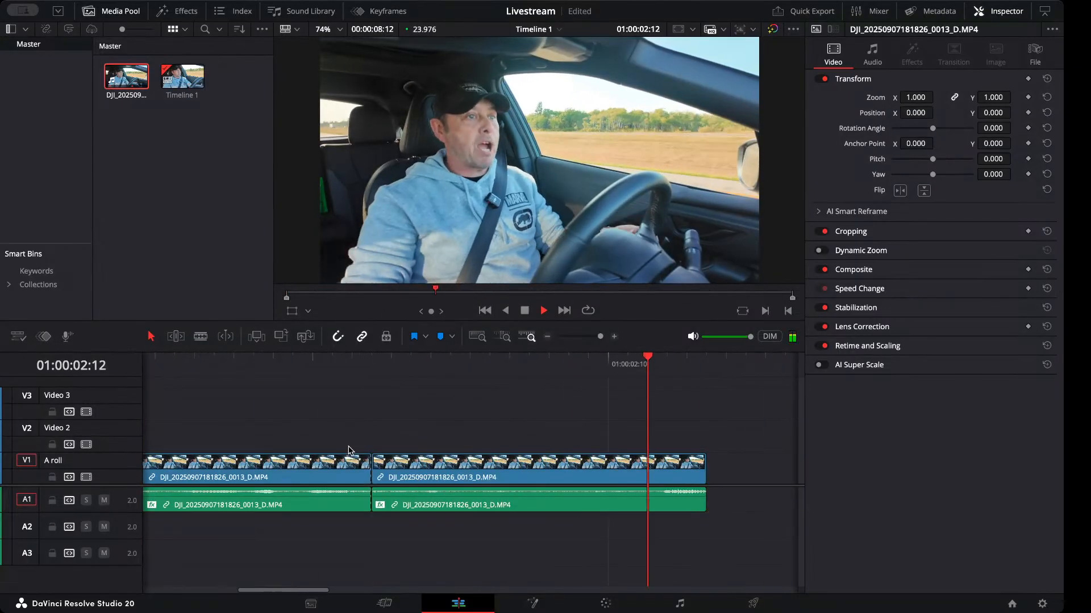
key(space)
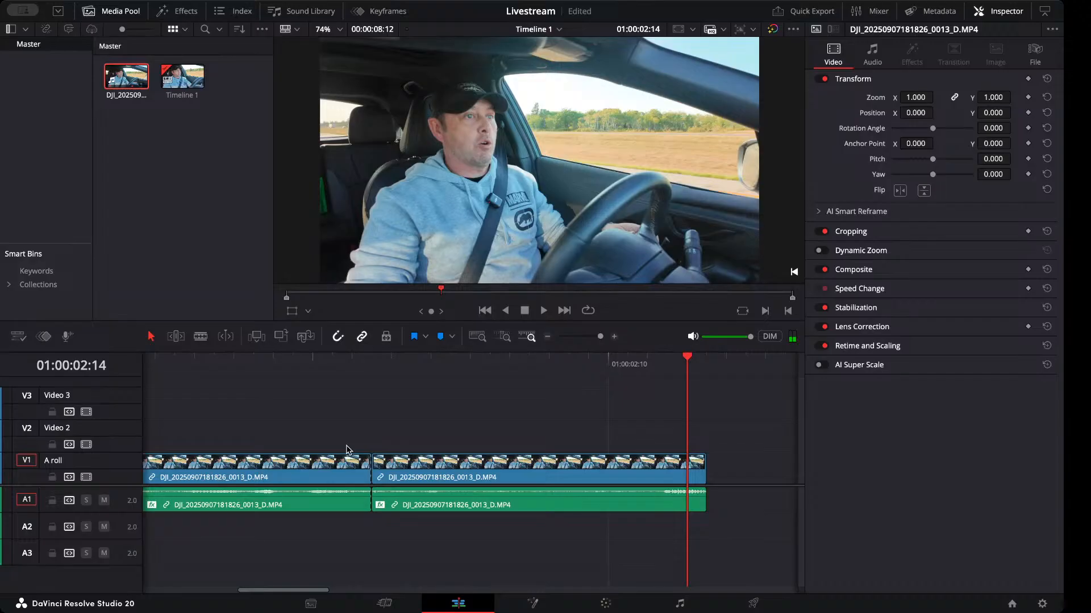
Zoom the timeline in and out around the playhead, ending with all clips in view.
click(599, 337)
drag(598, 338, 592, 337)
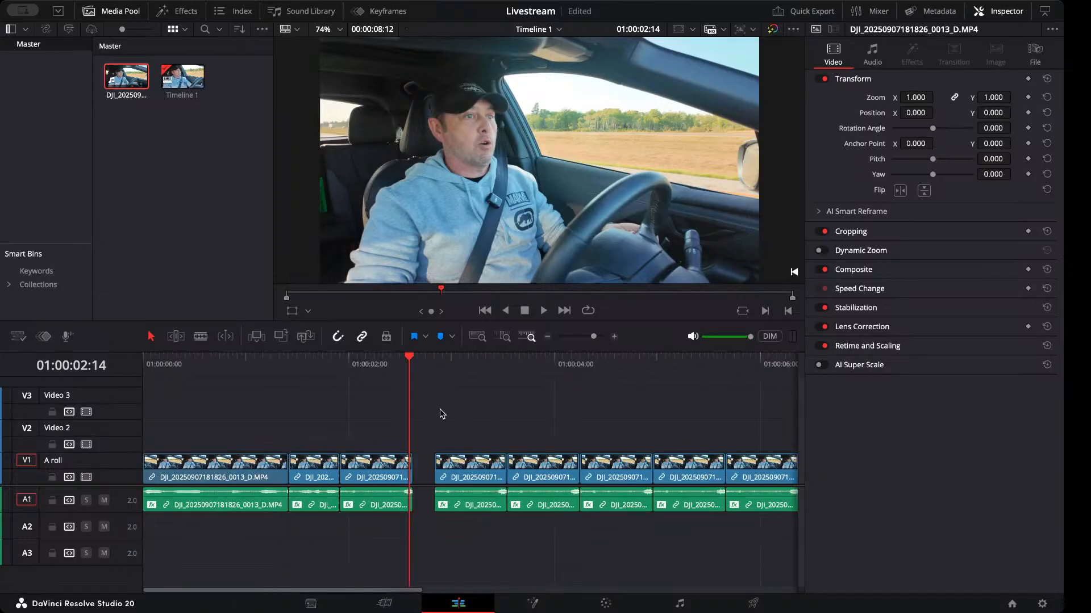
key(super+=)
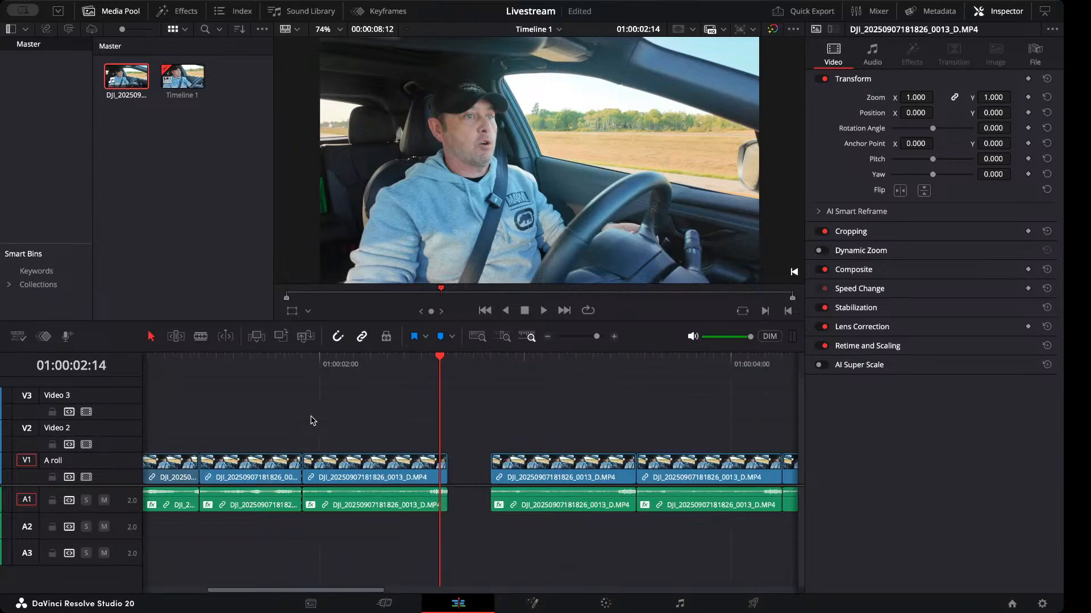
key(super+=)
key(super+-)
key(super+-)
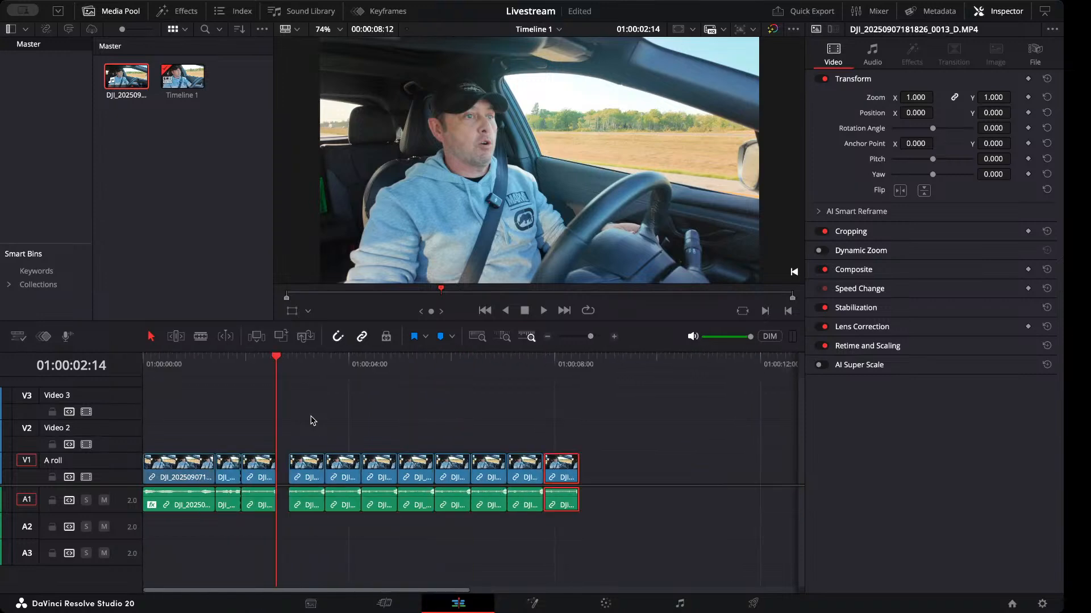
key(super+=)
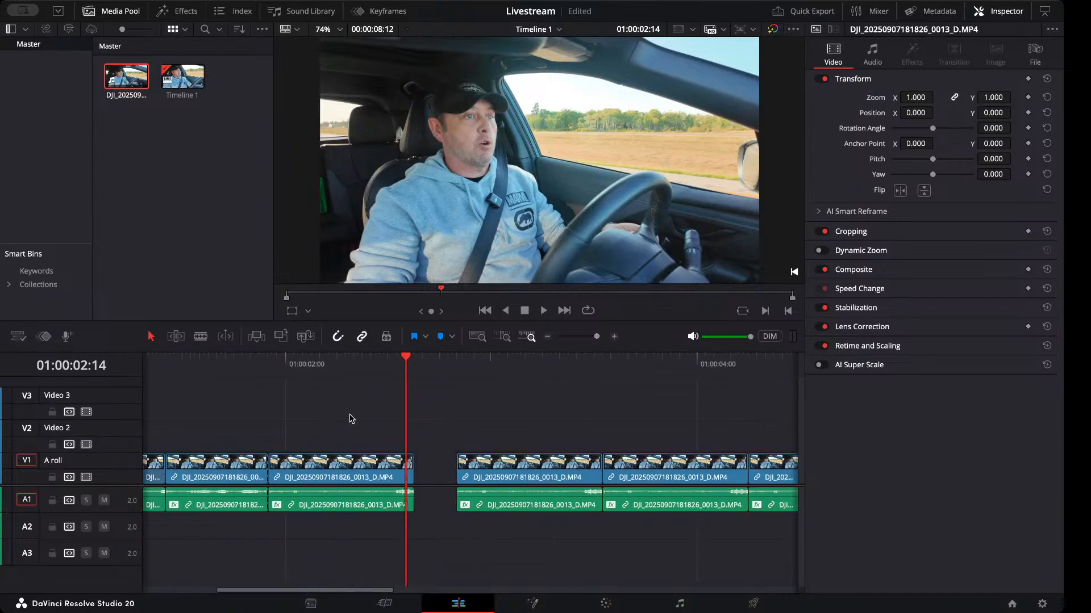
key(super+-)
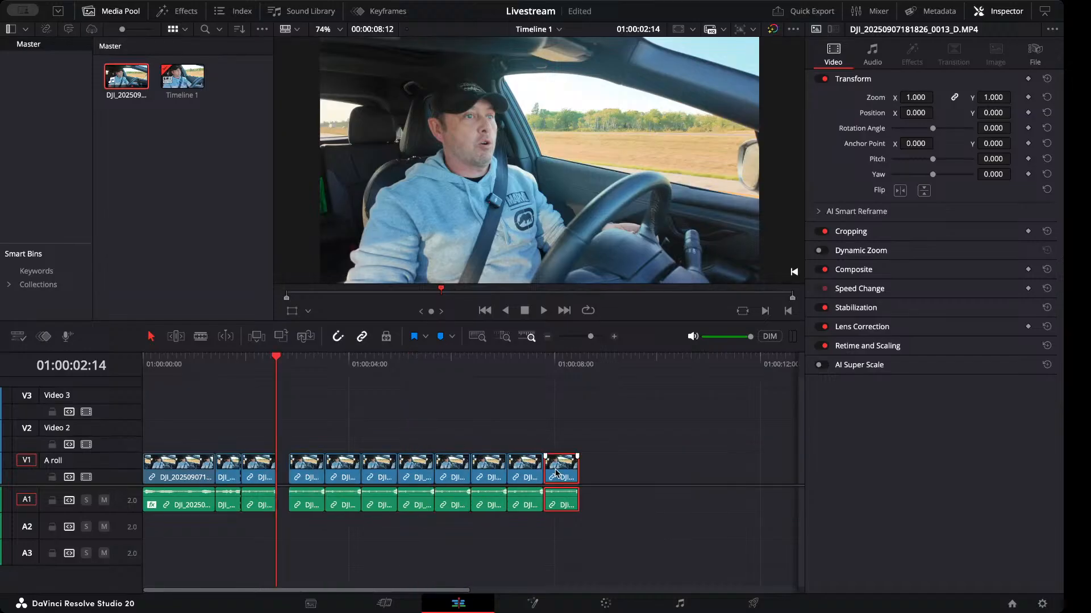
Close the gap before the pasted clips on A roll and advance the playhead one frame to 01:00:02:15.
click(281, 473)
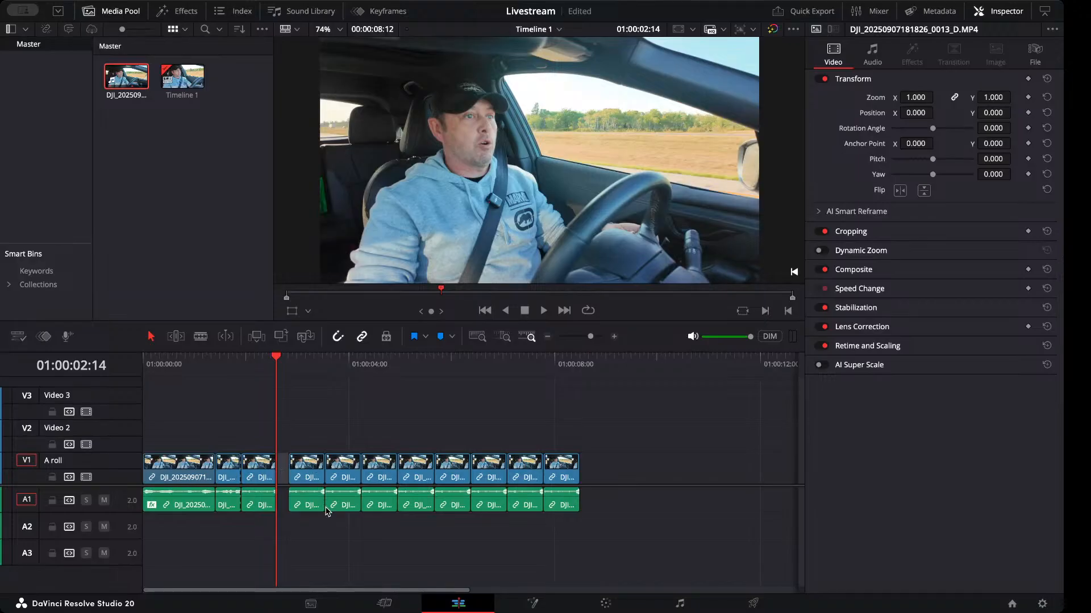
key(BackSpace)
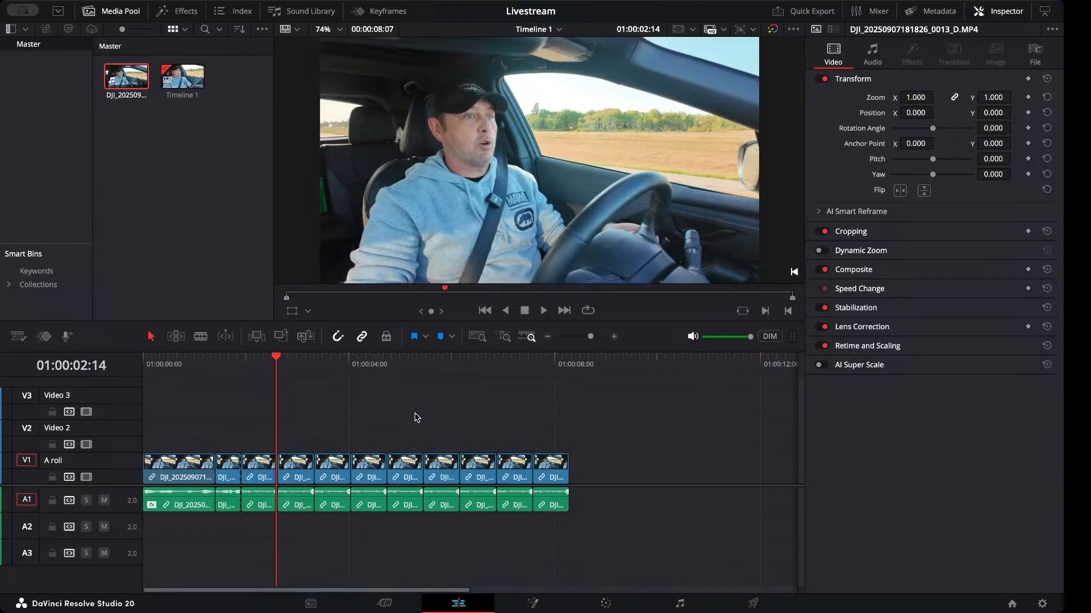
key(Right)
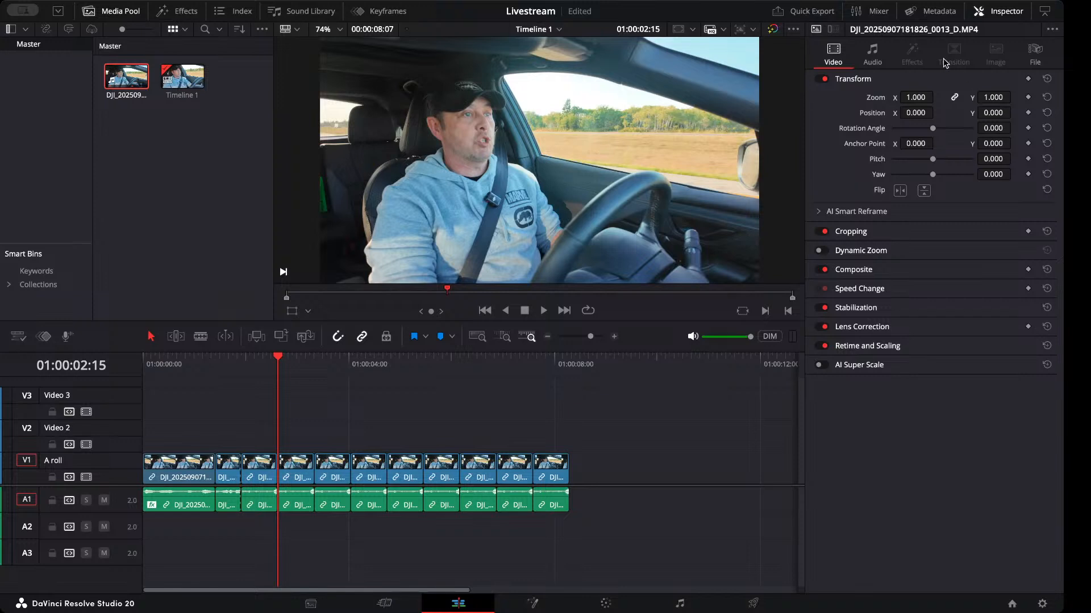
Show the clip's audio settings in the Inspector and collapse the AI Dialogue Leveler section.
click(871, 56)
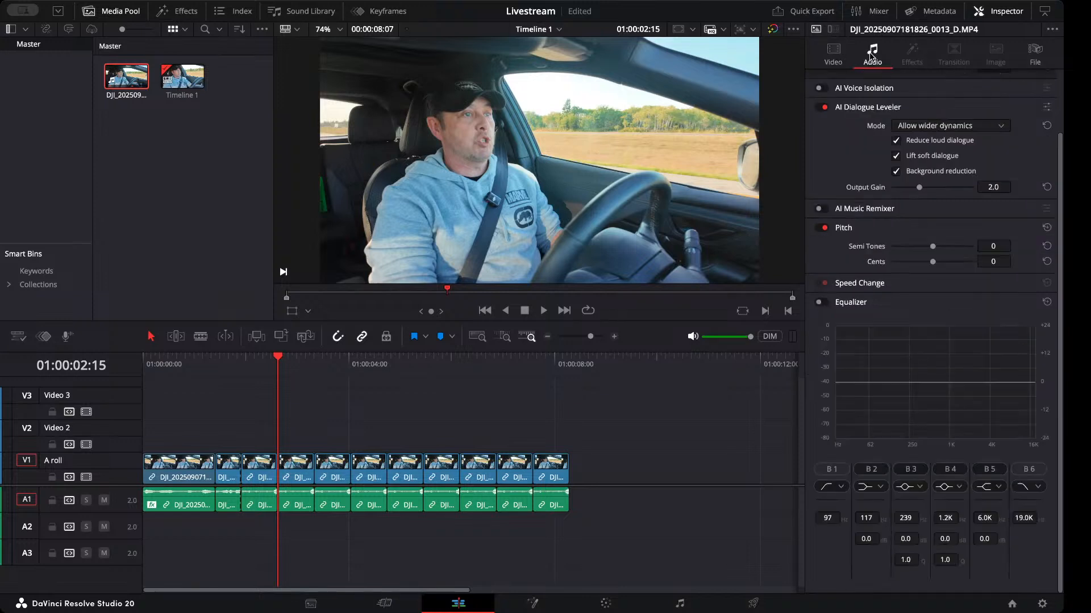
scroll(877, 111, up, 2)
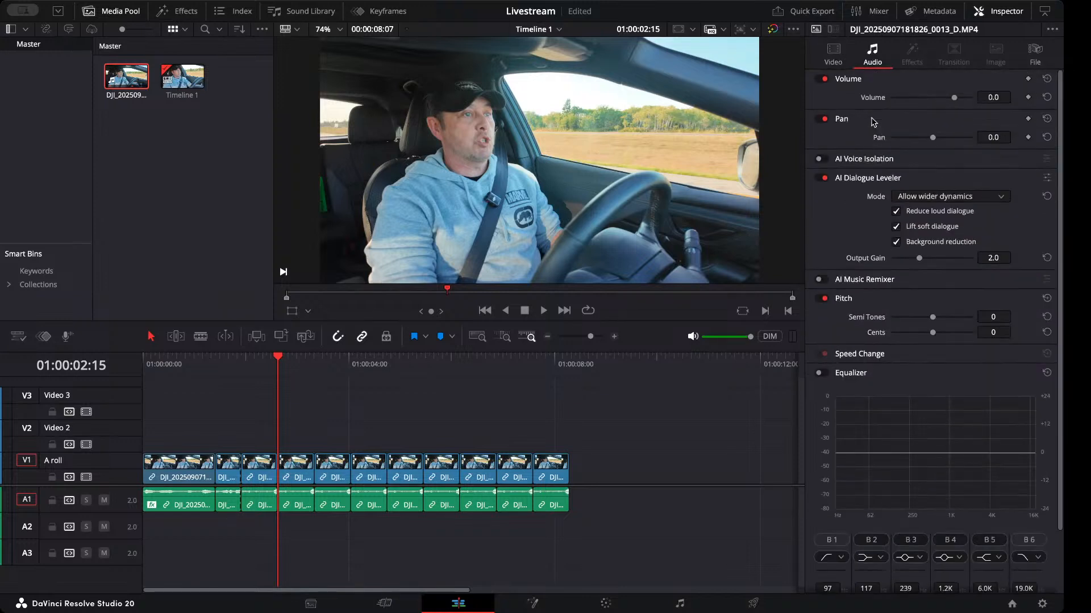
click(845, 181)
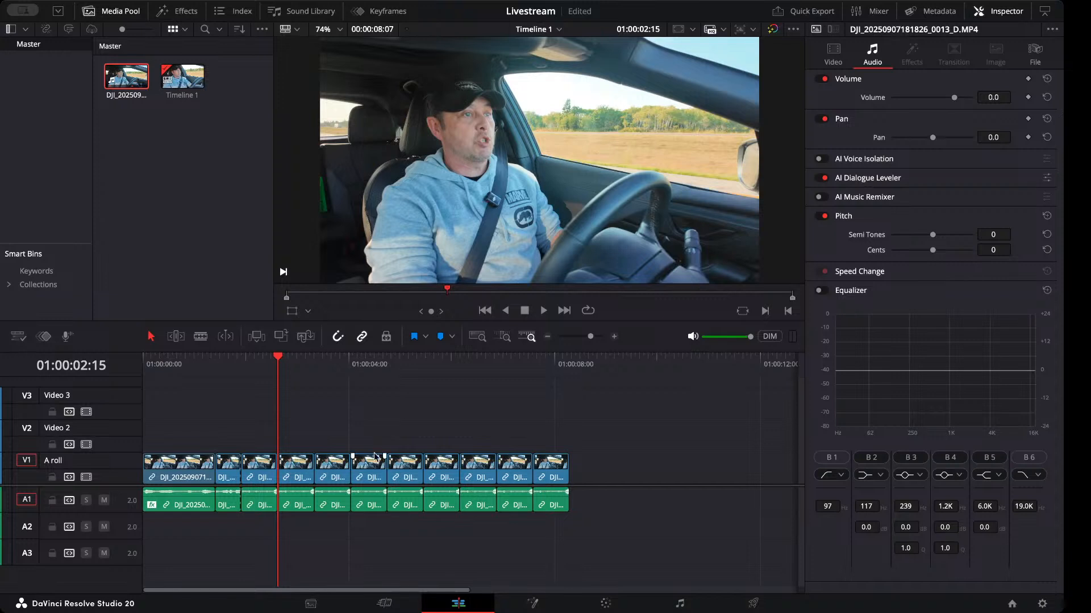
Place the playhead at 01:00:00:12 and add a fade-out of about 3 frames to the first A roll clip.
scroll(237, 414, up, 4)
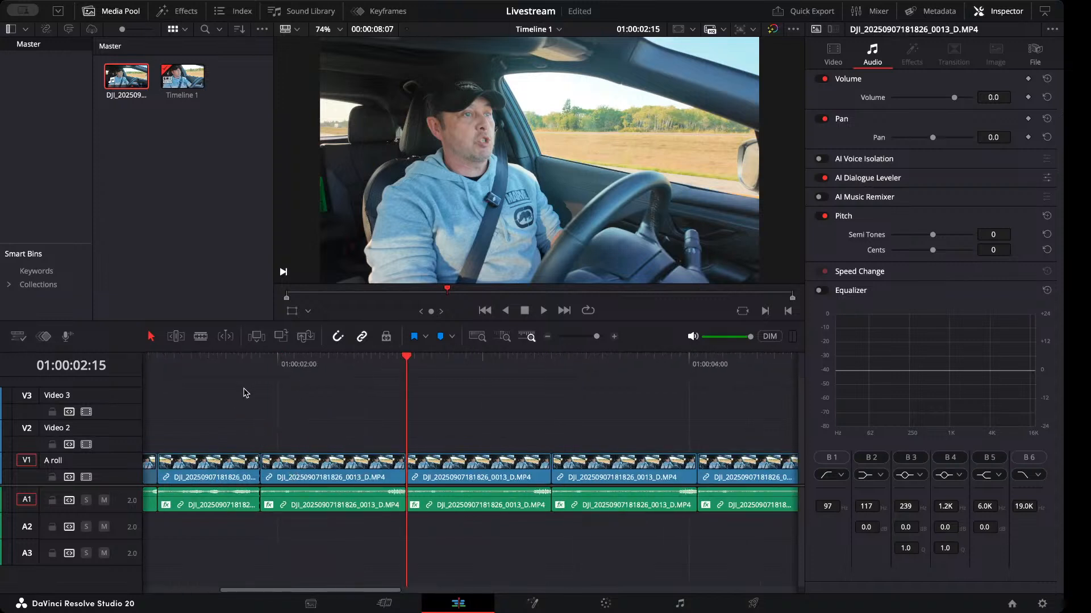
scroll(244, 391, left, 5)
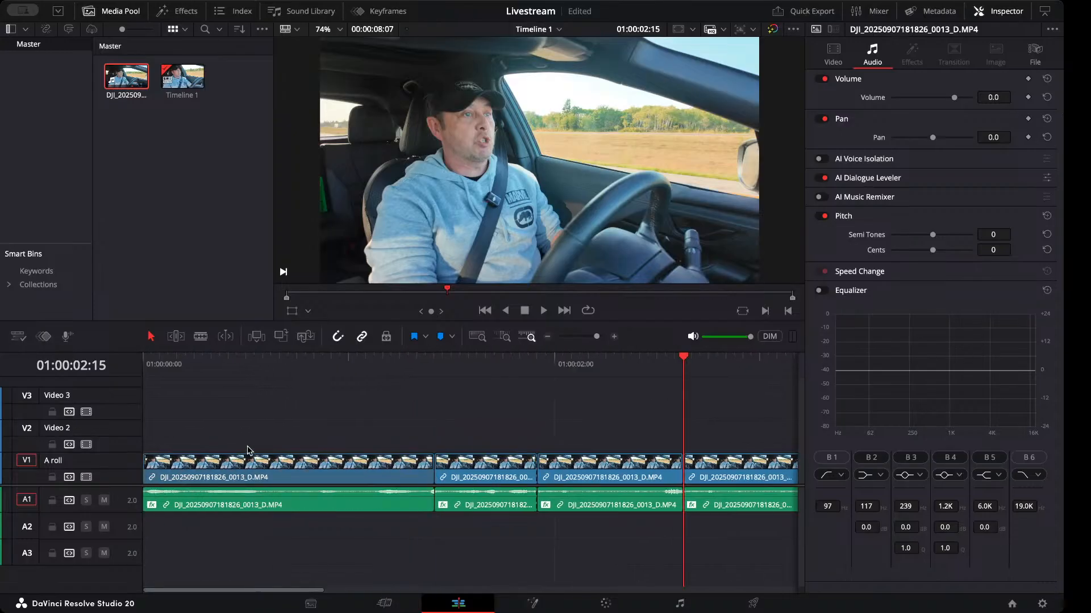
click(246, 363)
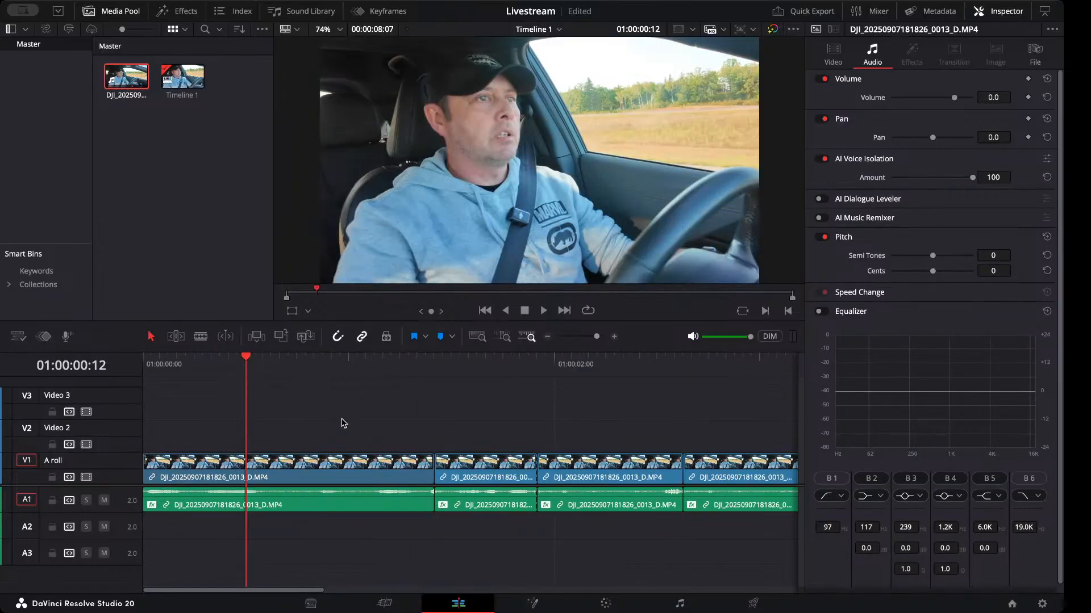
click(305, 464)
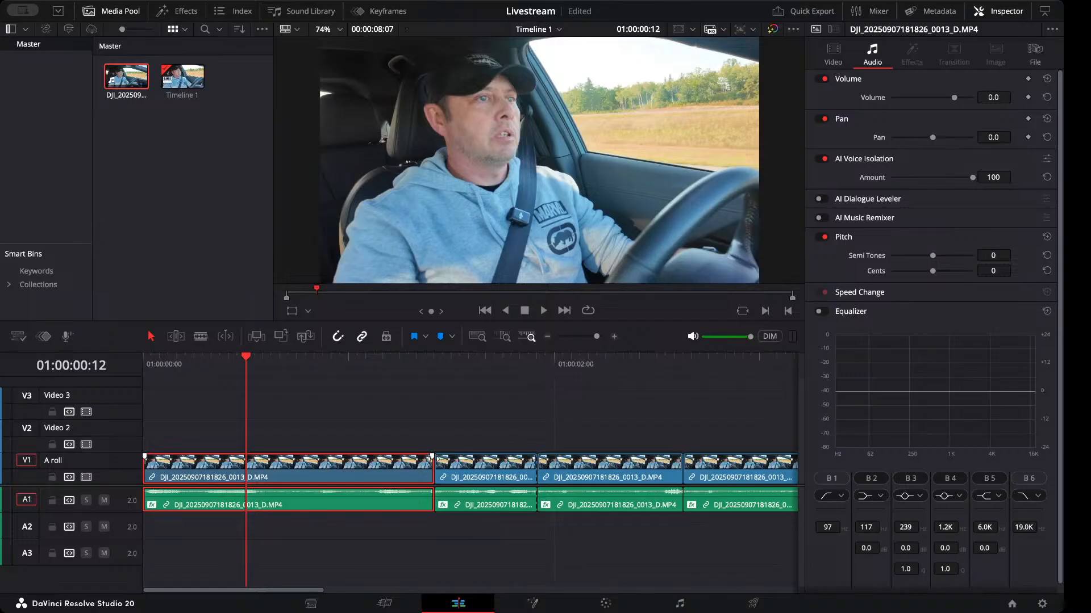
drag(432, 456, 407, 456)
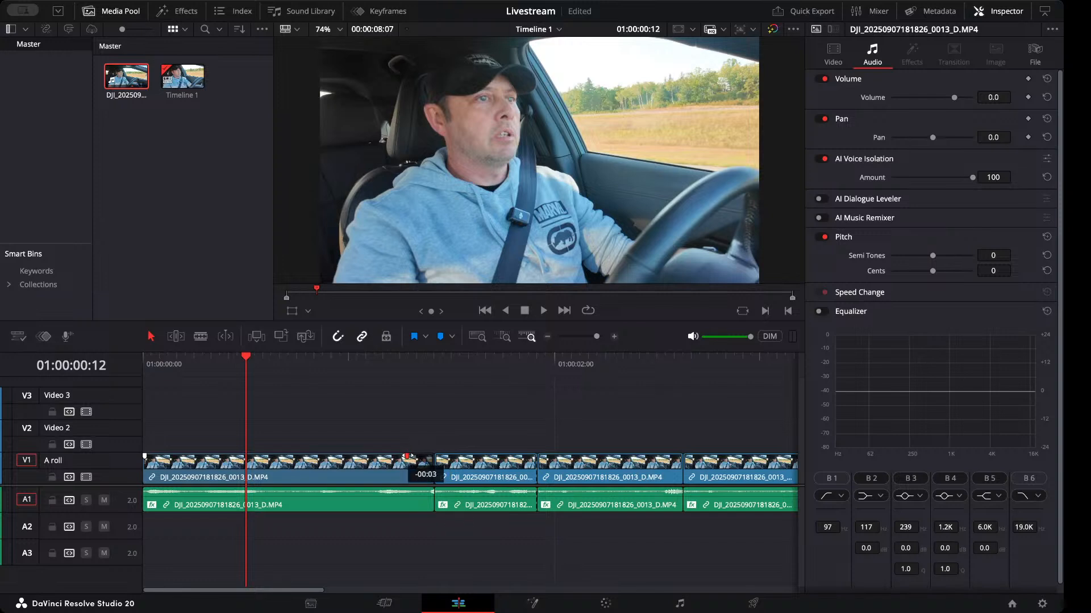
drag(407, 457, 408, 456)
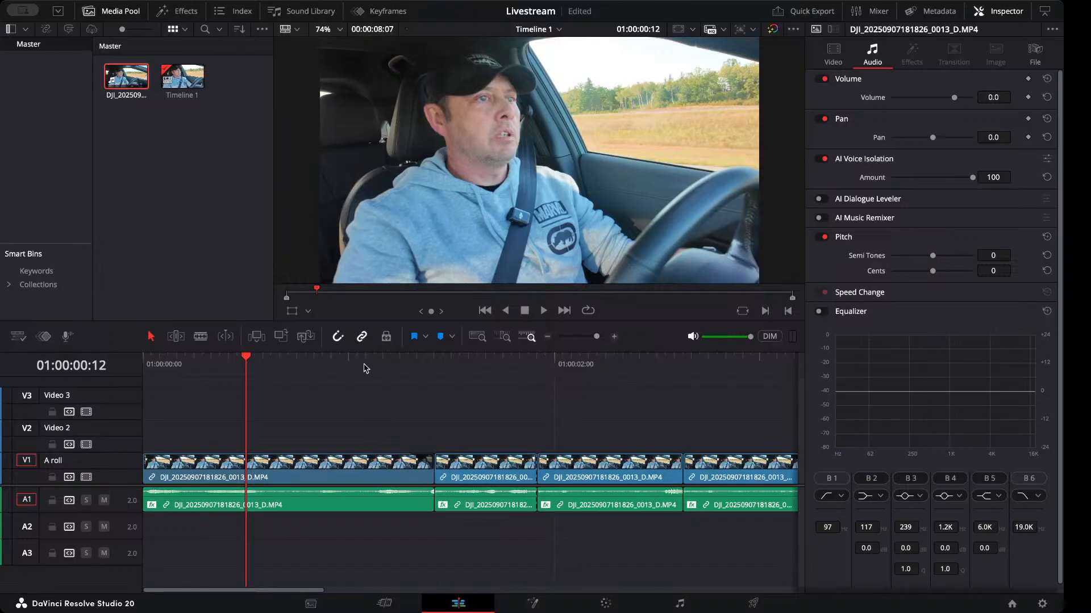
Play the first clip's fade across the cut, lengthen it to about 4 frames and replay it.
click(385, 369)
key(space)
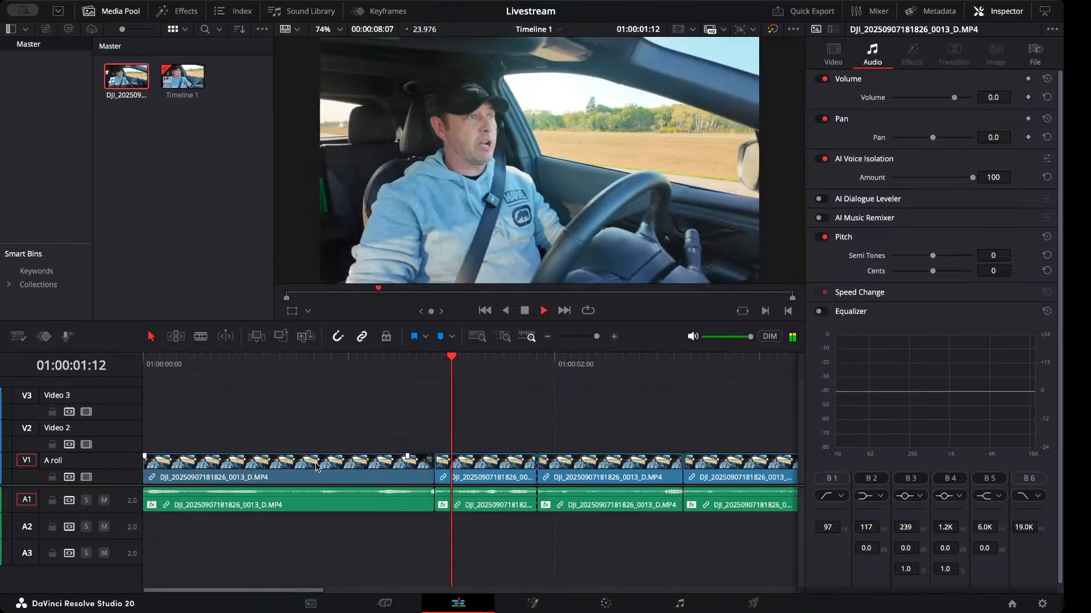
click(329, 466)
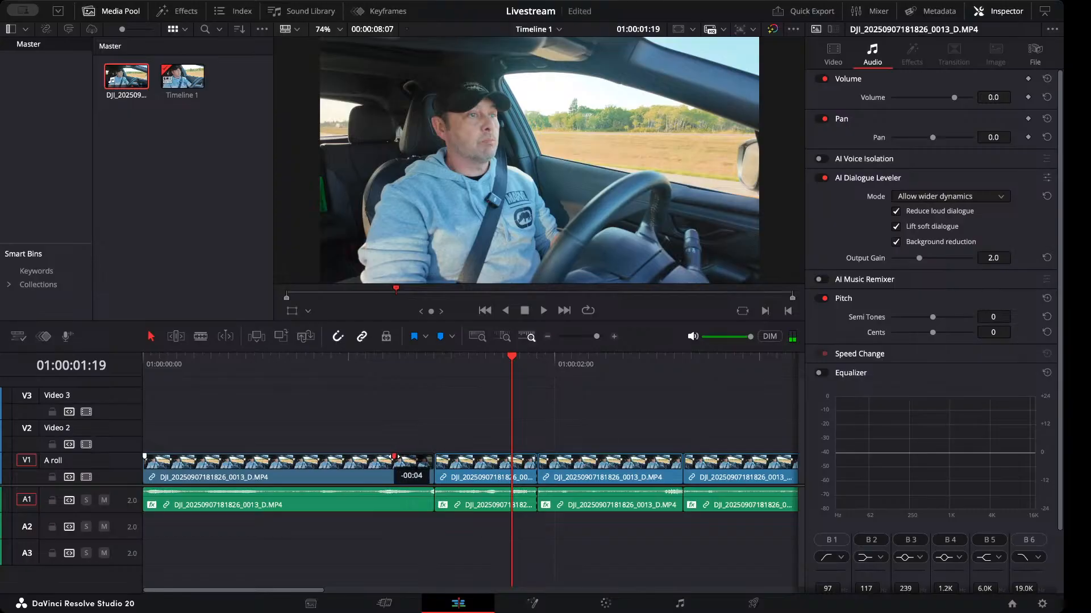
click(378, 369)
key(space)
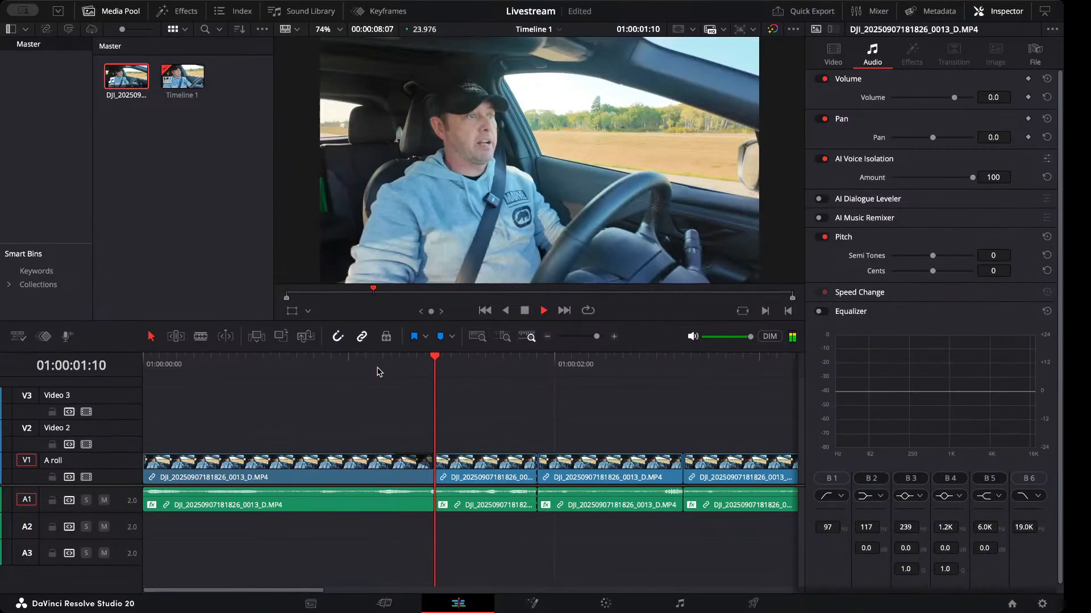
click(378, 368)
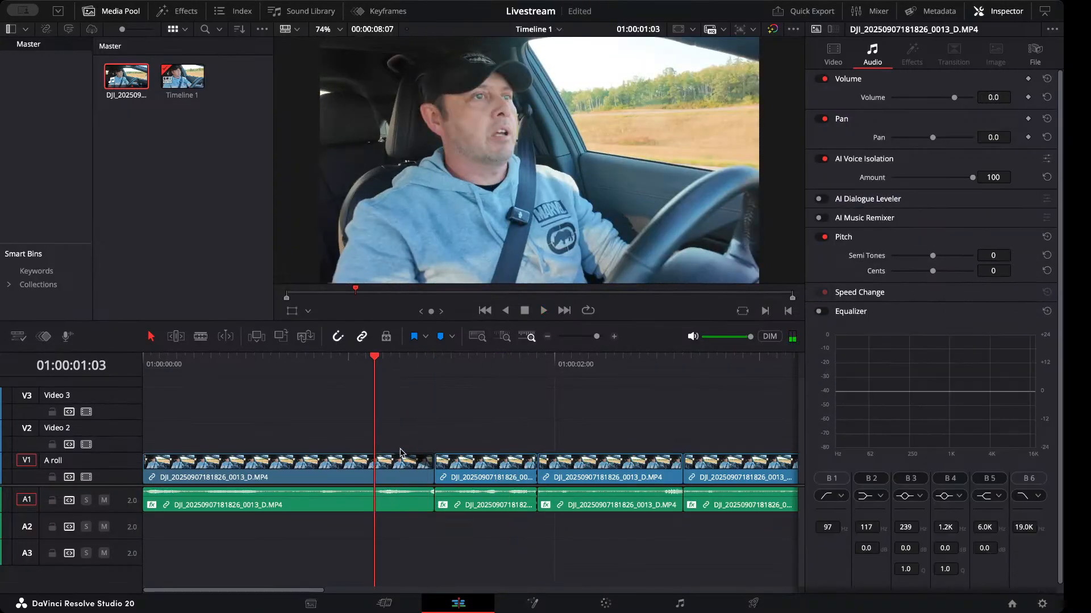
Lengthen the first clip's fade-out and move the second clip up to Video 2 so it overlaps the fade.
drag(390, 456, 265, 458)
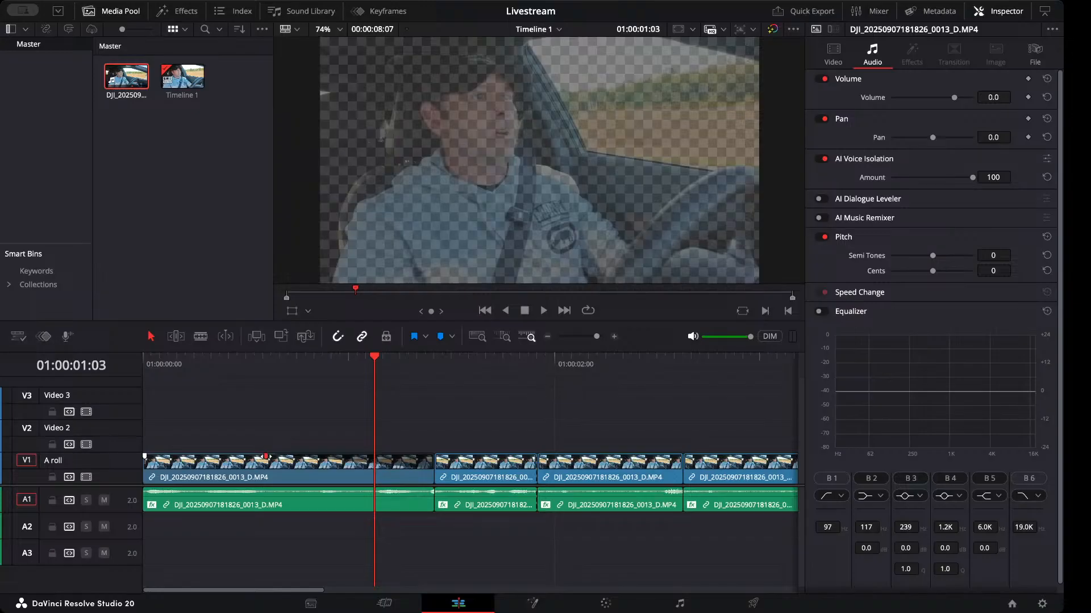
drag(266, 457, 340, 458)
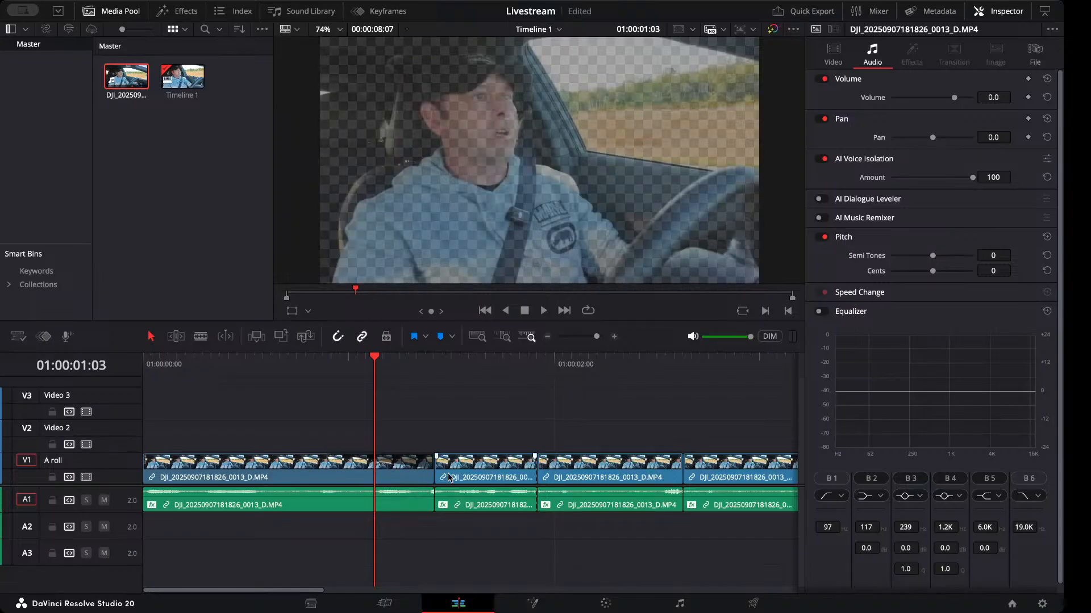
drag(449, 477, 435, 448)
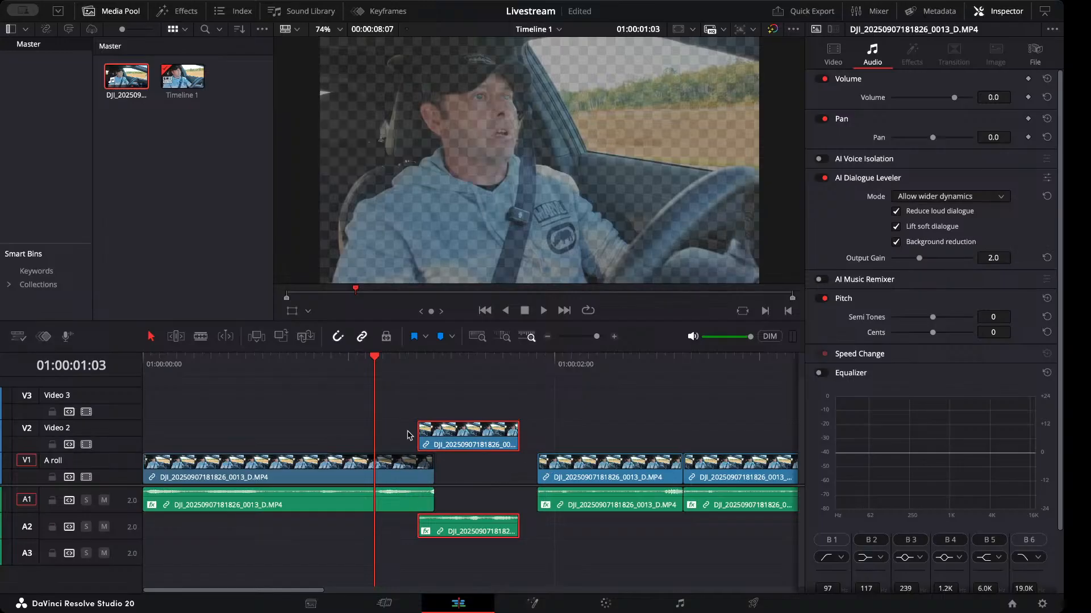
Play through the overlap of the two clips, replaying it from 01:00:01:01 and stopping at 01:00:01:23.
key(space)
key(space)
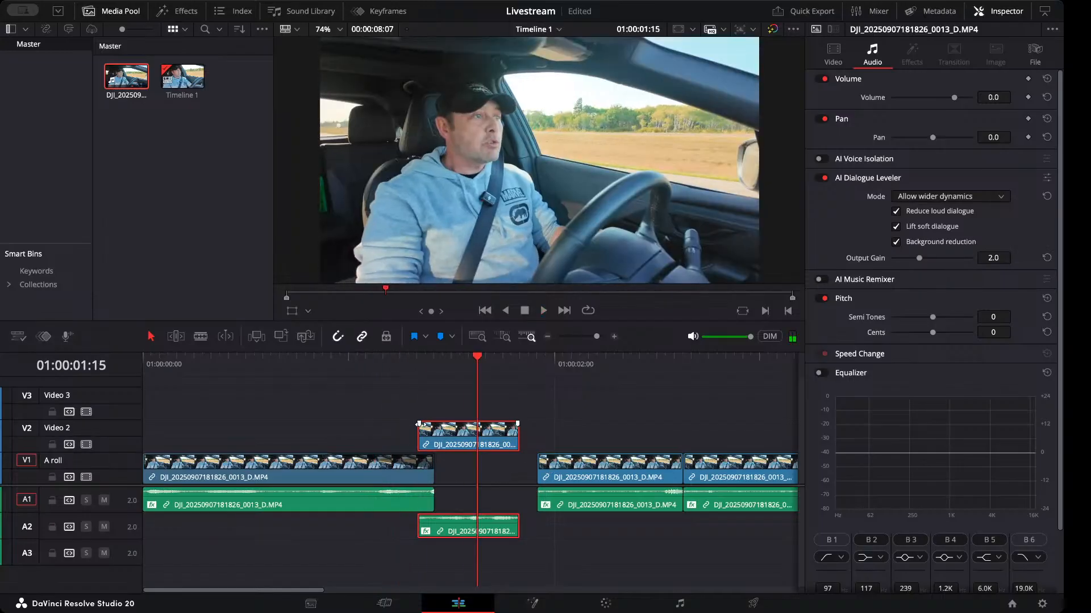
click(373, 382)
click(358, 364)
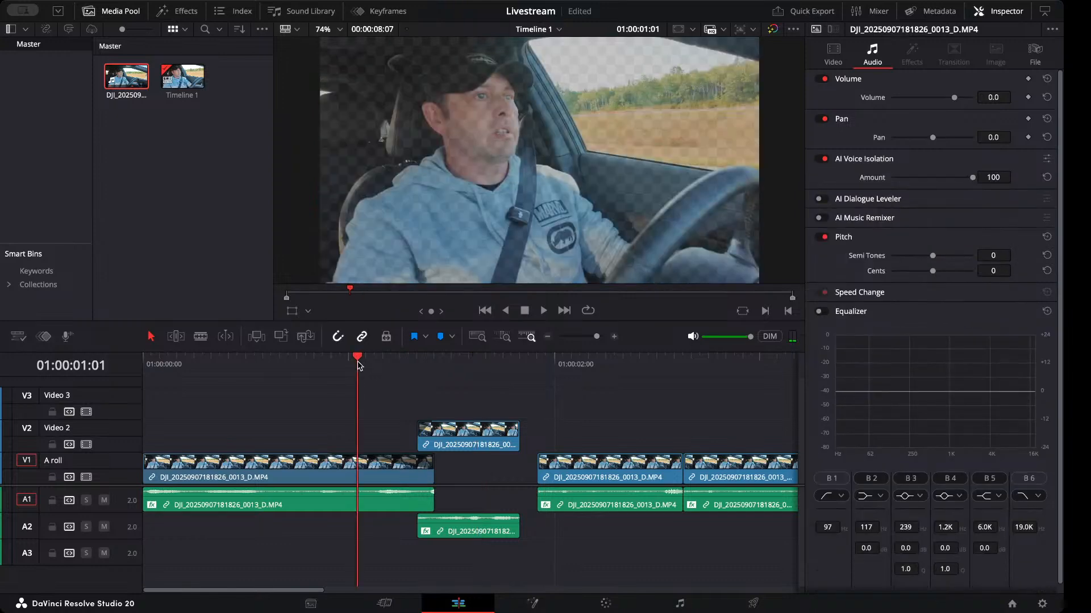
key(space)
key(space)
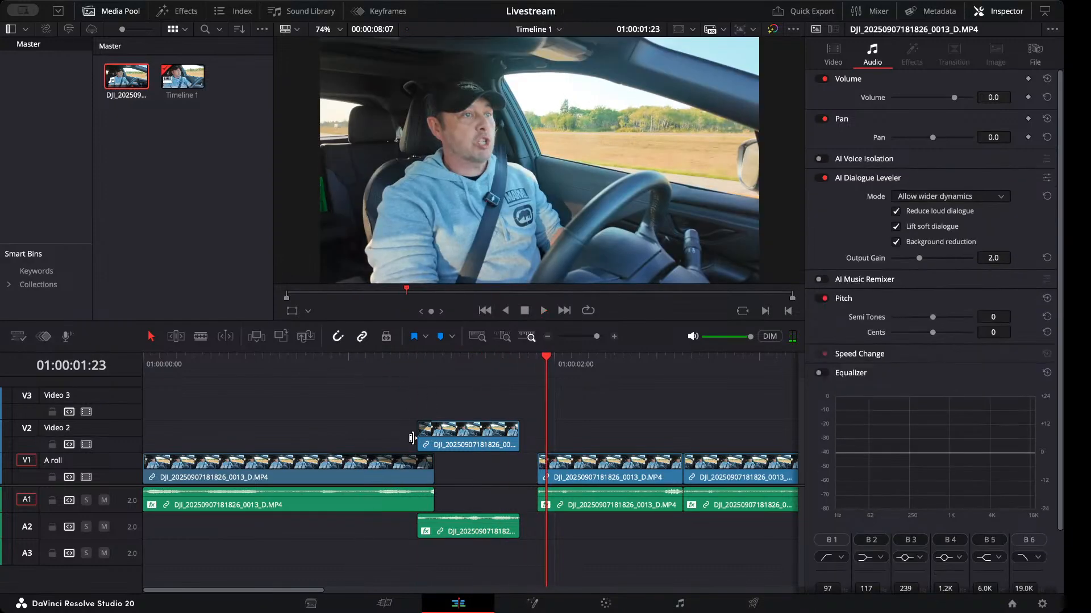
Swap the stacking so the first clip, with a shorter fade-out, sits on Video 2 and the second clip on A roll.
drag(434, 424, 414, 432)
drag(327, 457, 408, 452)
drag(380, 439, 379, 412)
drag(432, 449, 433, 463)
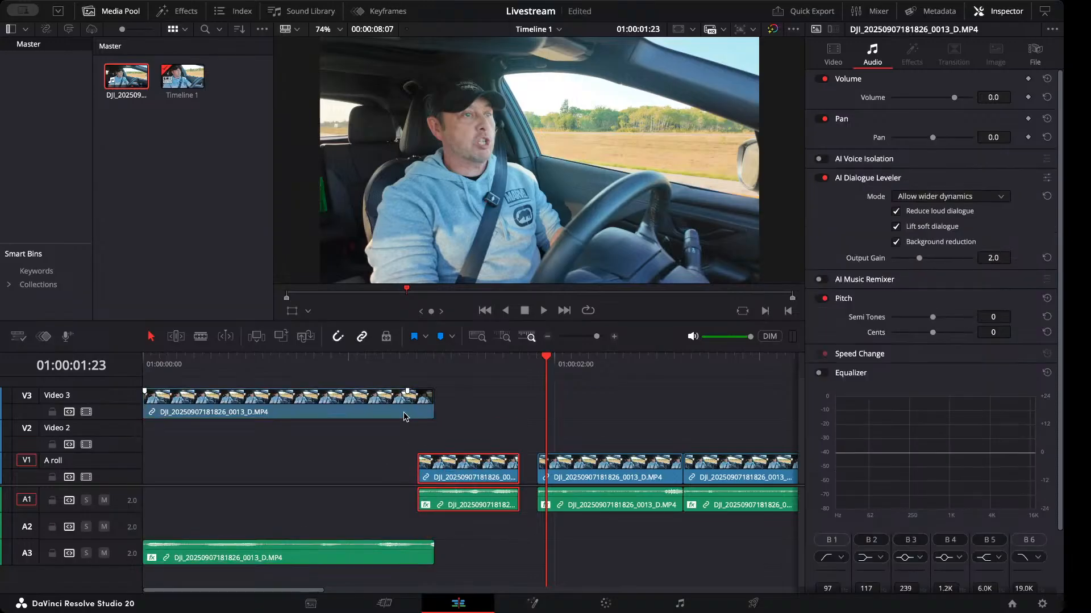
drag(407, 405, 407, 438)
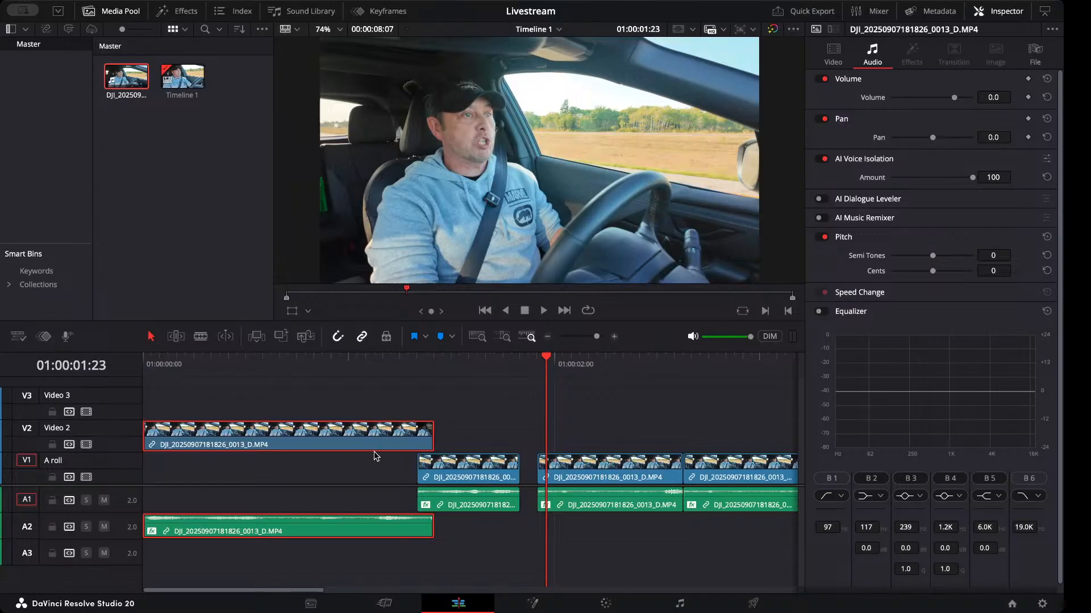
Place the playhead shortly before the overlap and play the swapped clips across it.
click(408, 420)
click(408, 365)
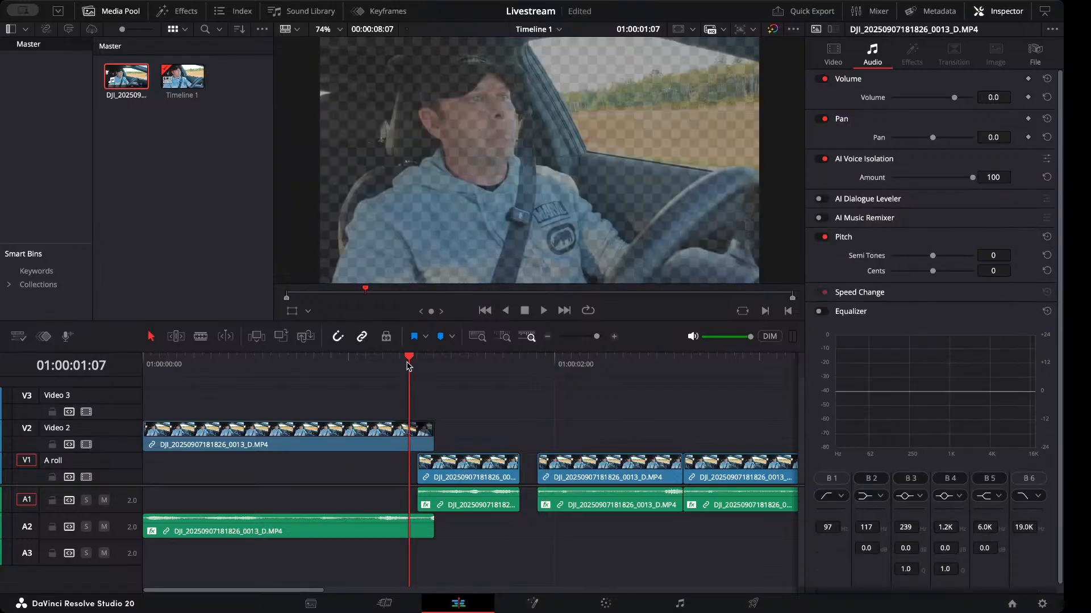
drag(410, 356, 378, 367)
key(space)
Lengthen the Video 2 clip's fade-out and slide the A roll clip earlier until both clips end together.
drag(454, 462, 420, 468)
drag(389, 423, 326, 424)
click(399, 468)
drag(399, 468, 347, 469)
Play the longer overlap from 01:00:00:18 and 01:00:00:15, and shorten the Video 2 clip's fade-out.
click(296, 369)
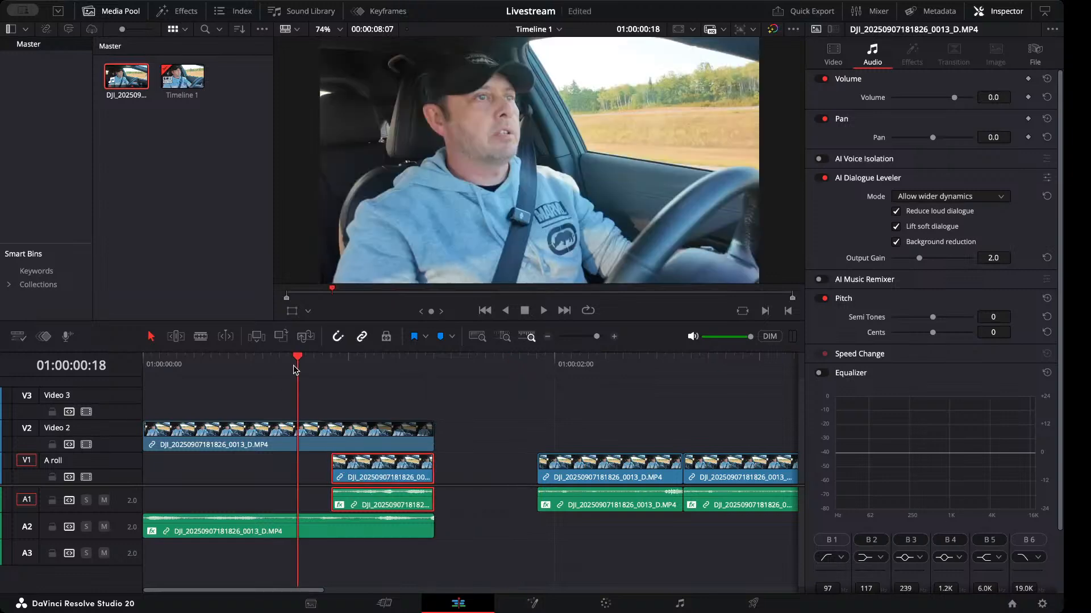
key(space)
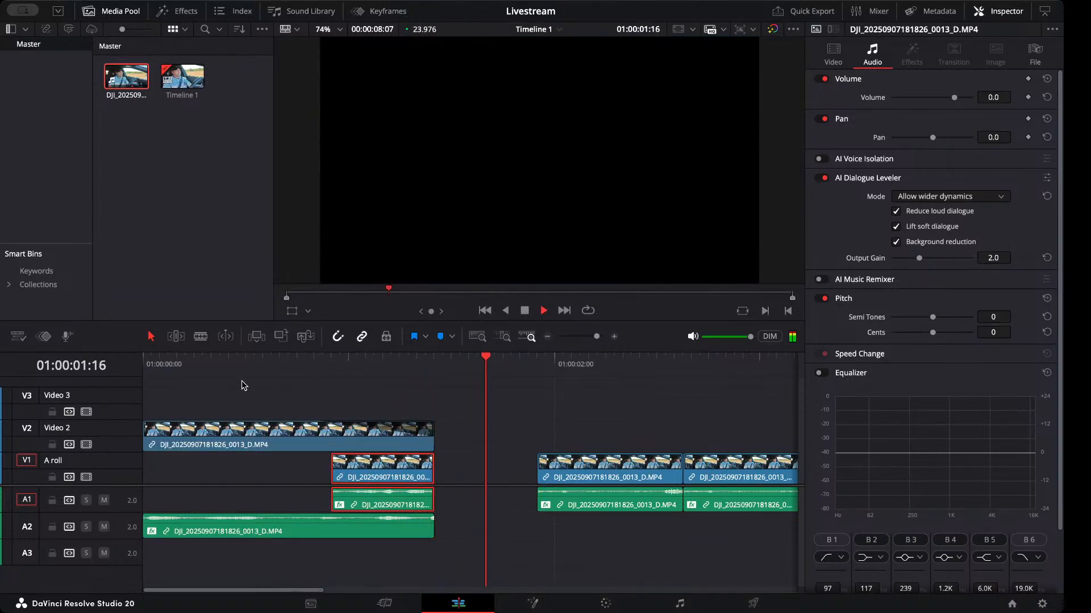
click(269, 370)
key(space)
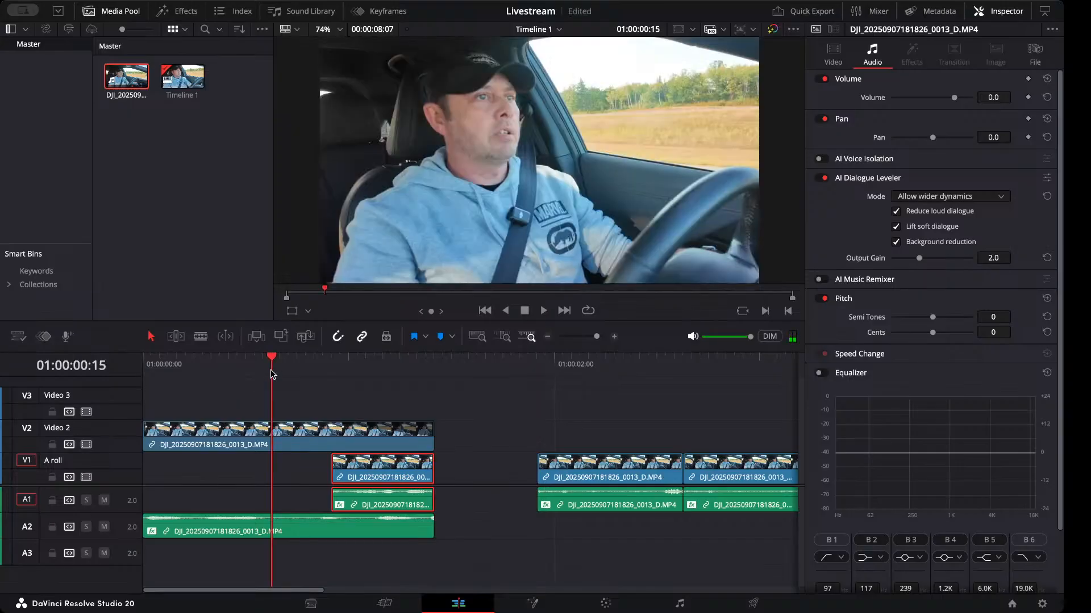
key(space)
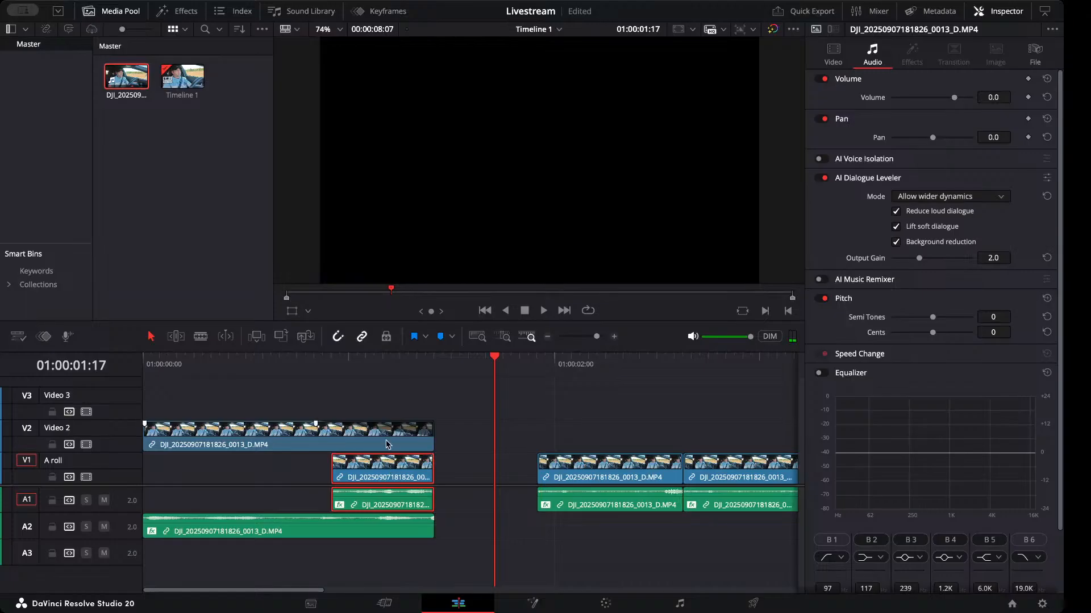
drag(321, 424, 407, 423)
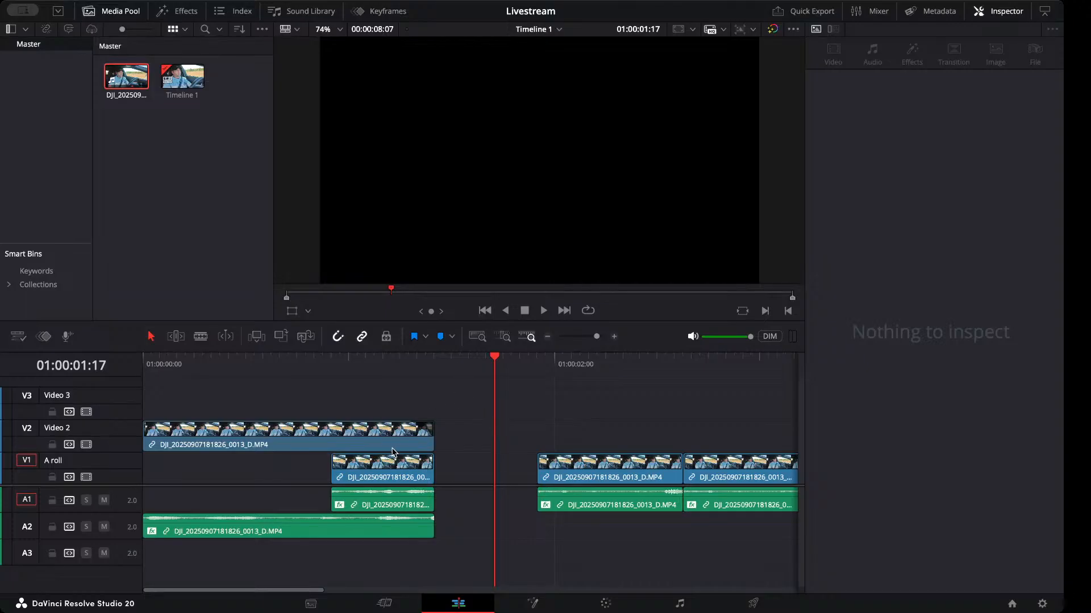
key(Right)
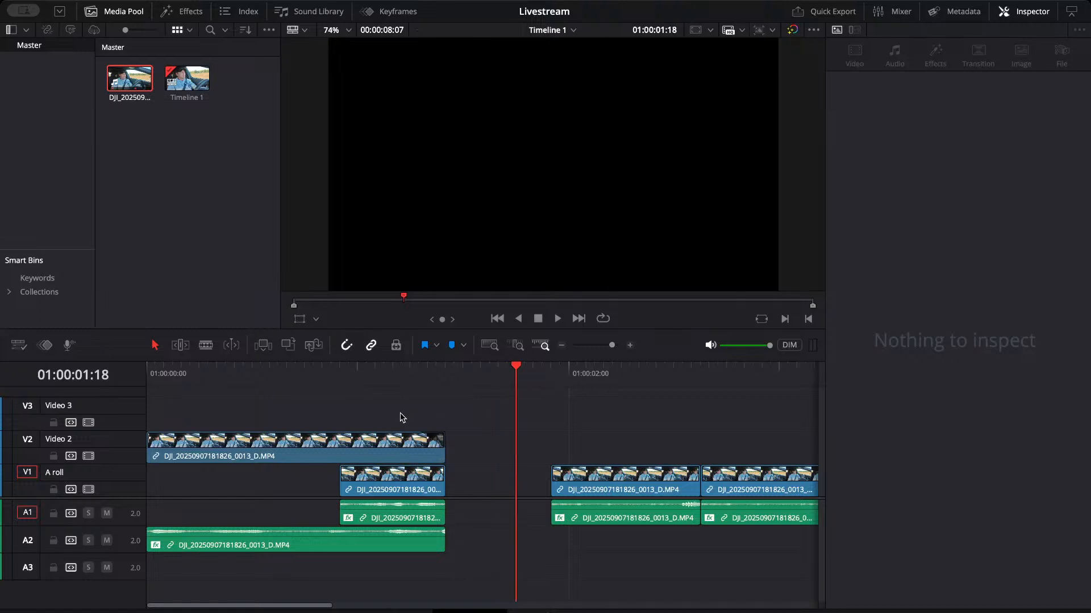
Undo the fade and stacking edits, and also the closing of the gap before the pasted A roll clips.
key(super+z)
key(super+z)
key(super+z)
key(super+z)
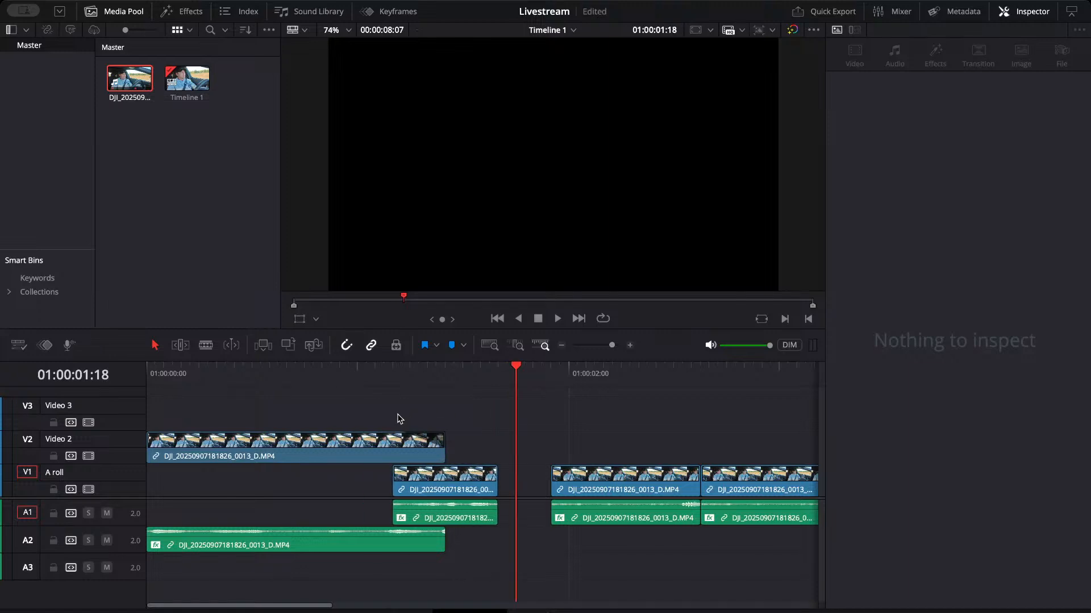
key(super+z)
key(super+z)
key(super+z)
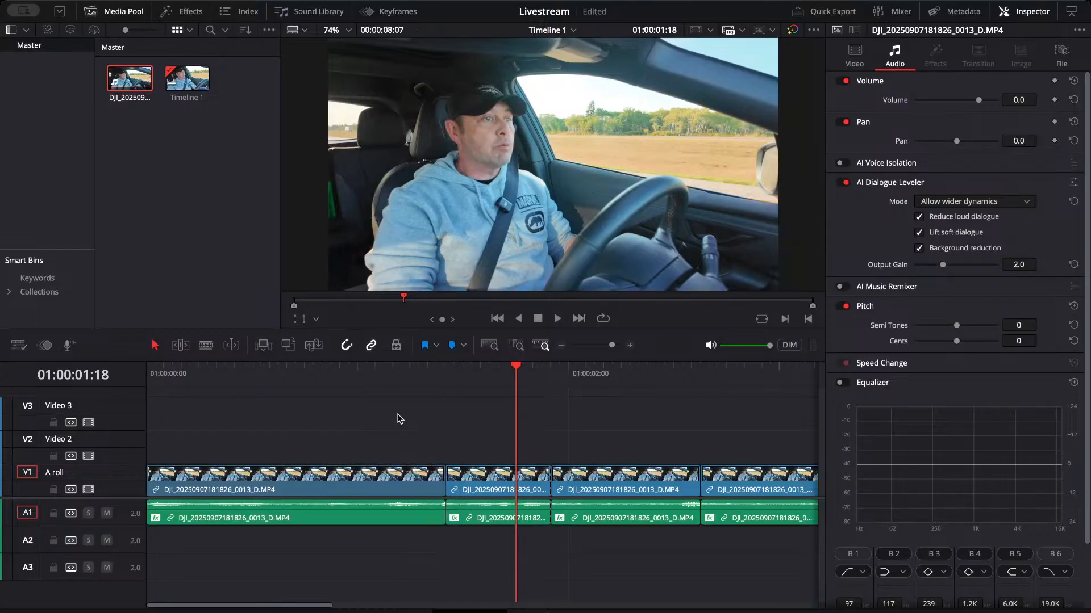
key(super+z)
key(super+z)
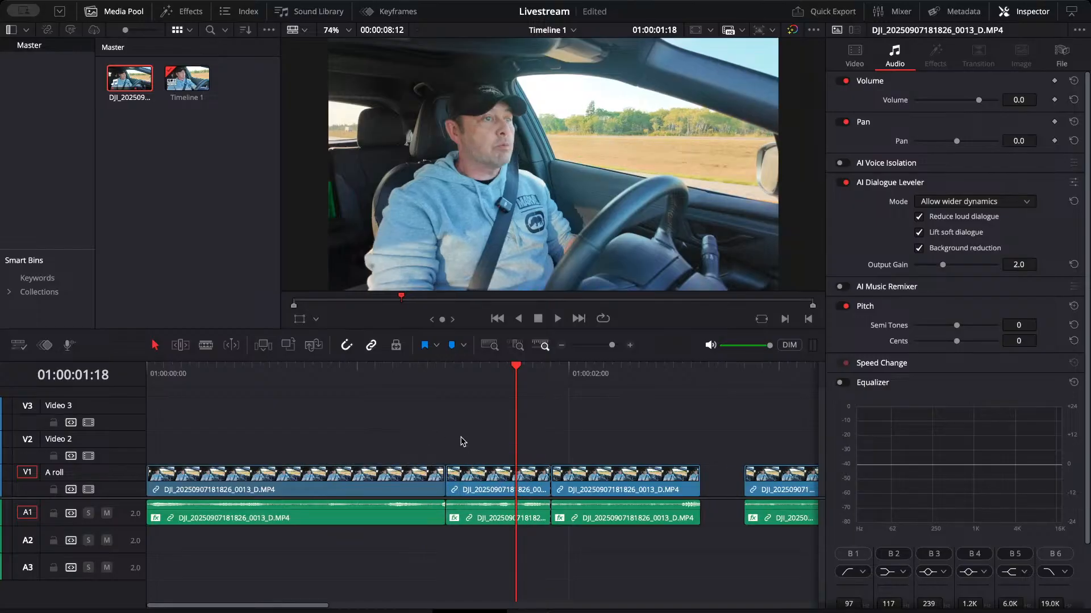
Save the project and toggle the Media Pool's visibility, leaving it shown.
key(super+s)
click(116, 17)
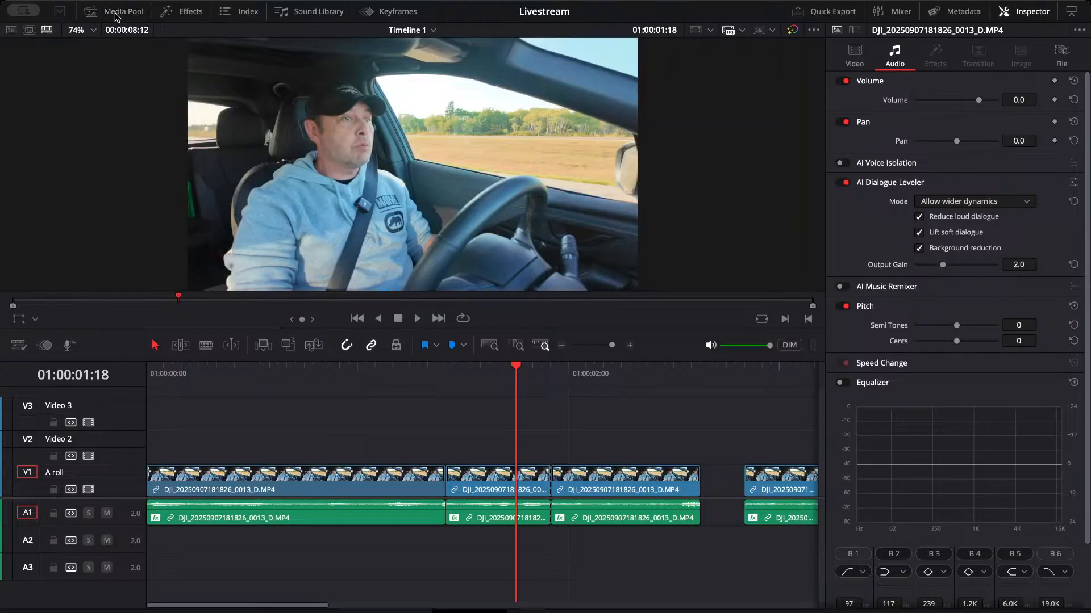
click(116, 17)
click(116, 16)
click(116, 16)
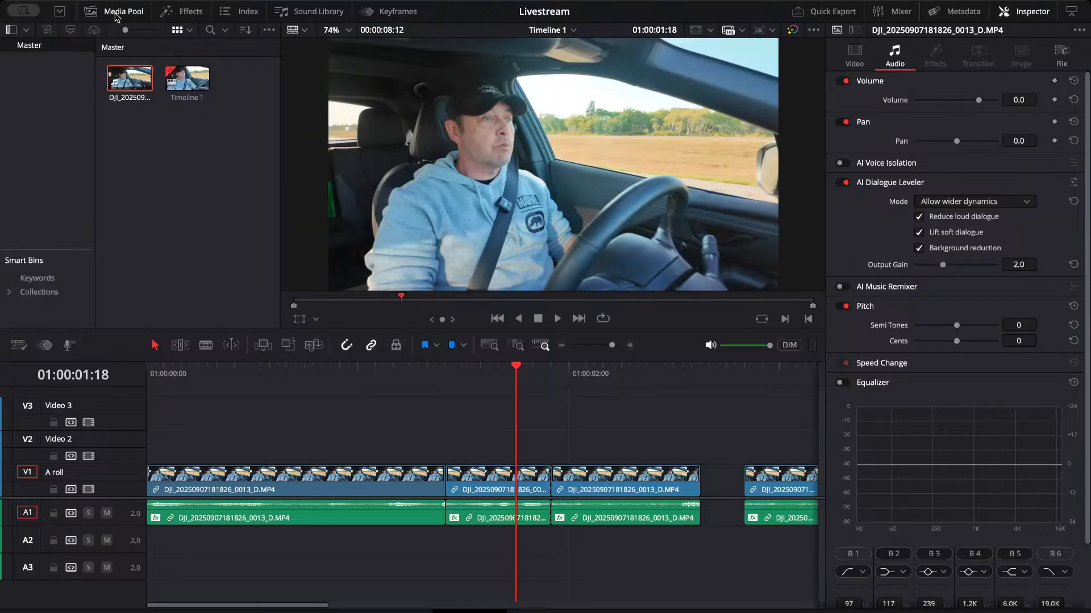
Add a Cross Dissolve from the Effects library at the cut between the first and second A roll clips.
click(182, 15)
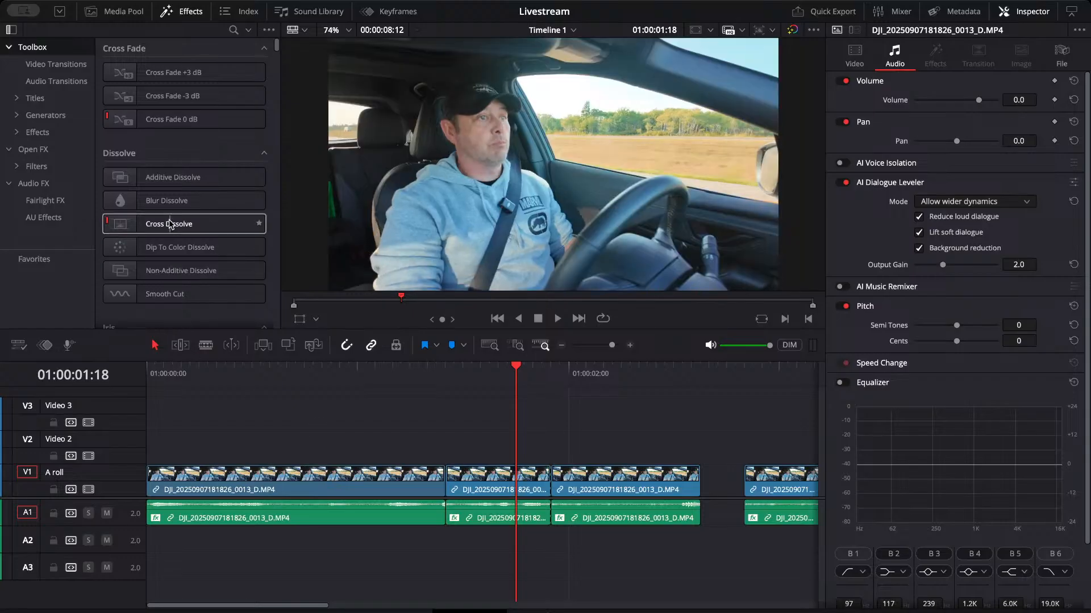
drag(169, 225, 445, 471)
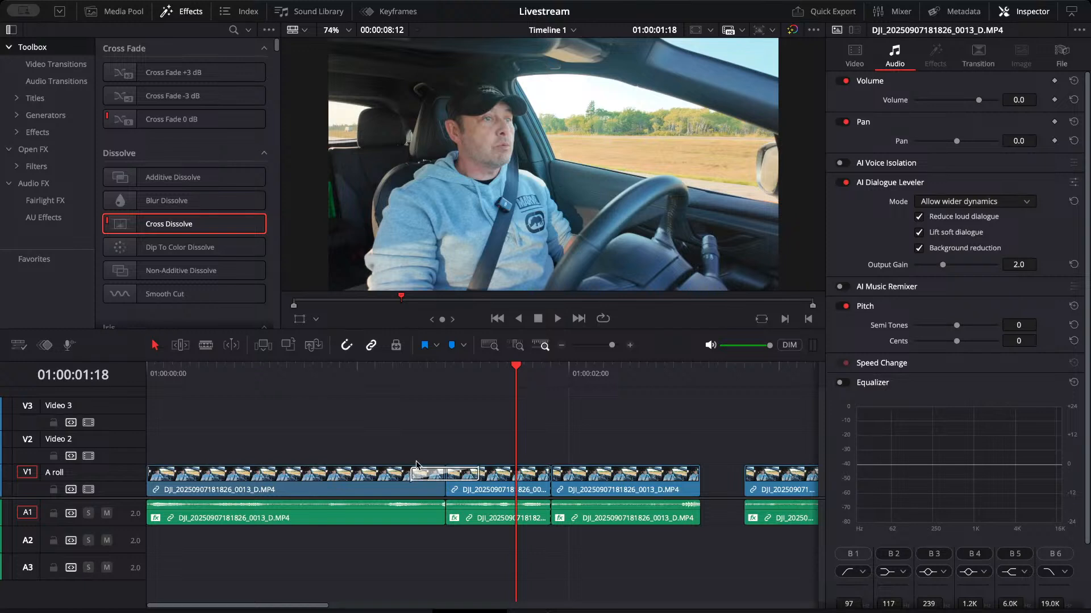
Play the Cross Dissolve between the first and second A roll clips from 01:00:01:05.
click(403, 376)
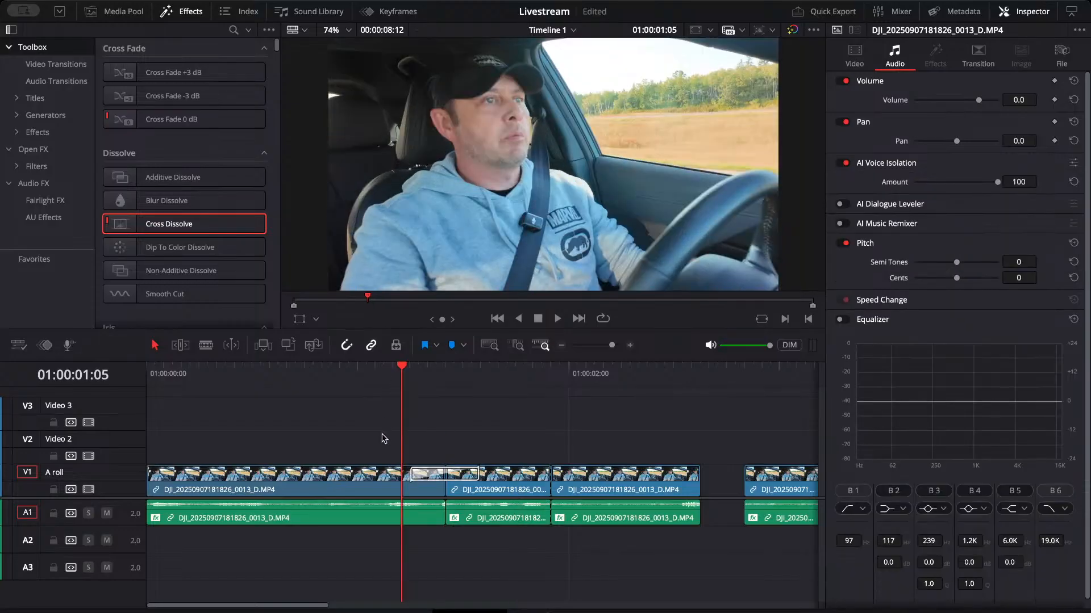
key(space)
key(space)
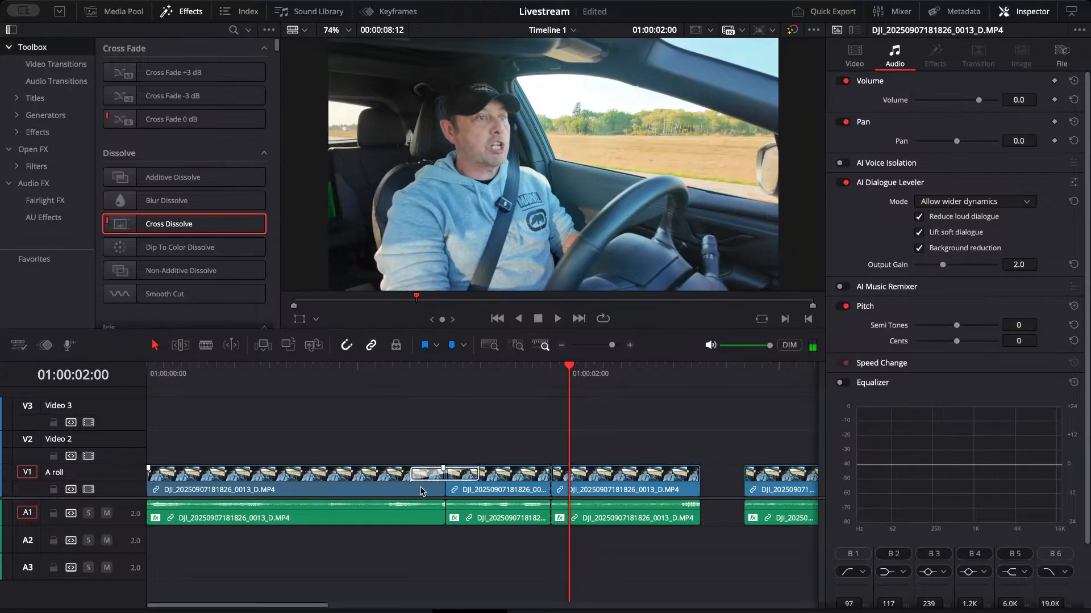
Lengthen the Cross Dissolve to 24 frames and play through it.
drag(411, 475, 334, 467)
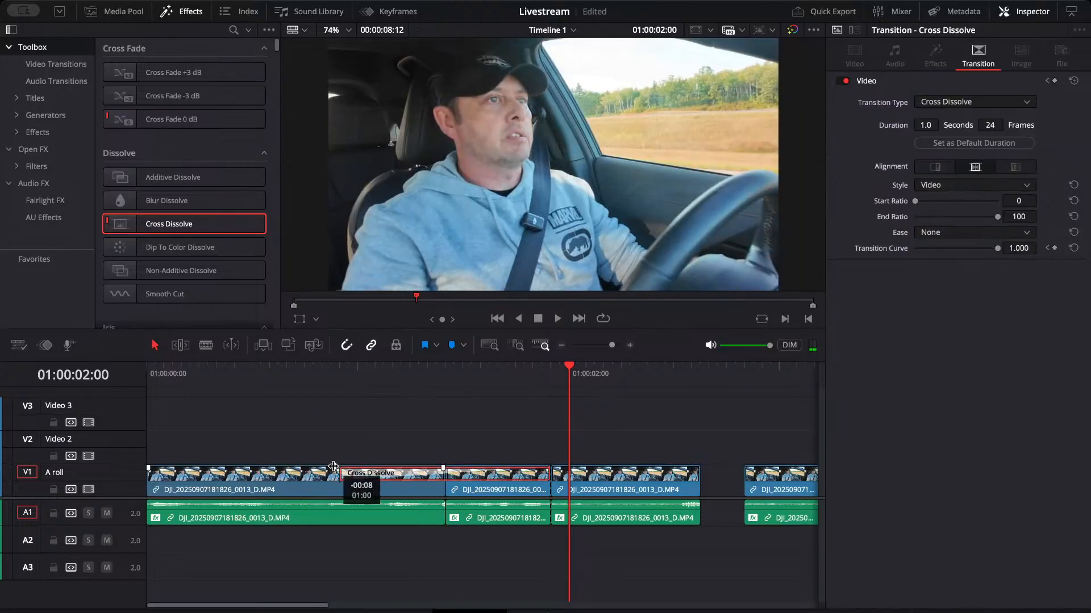
click(313, 372)
key(space)
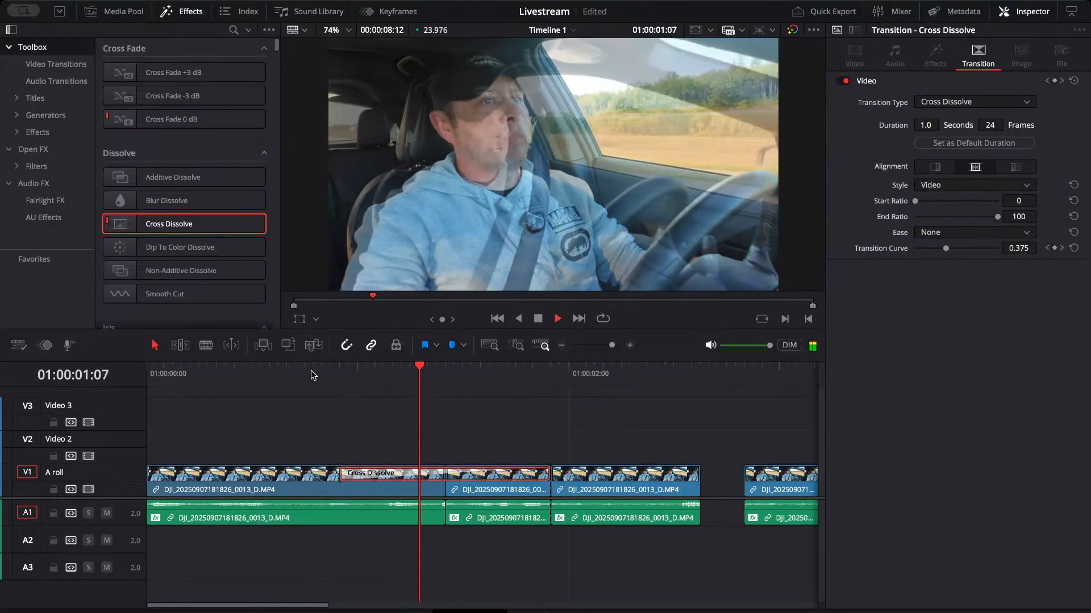
key(space)
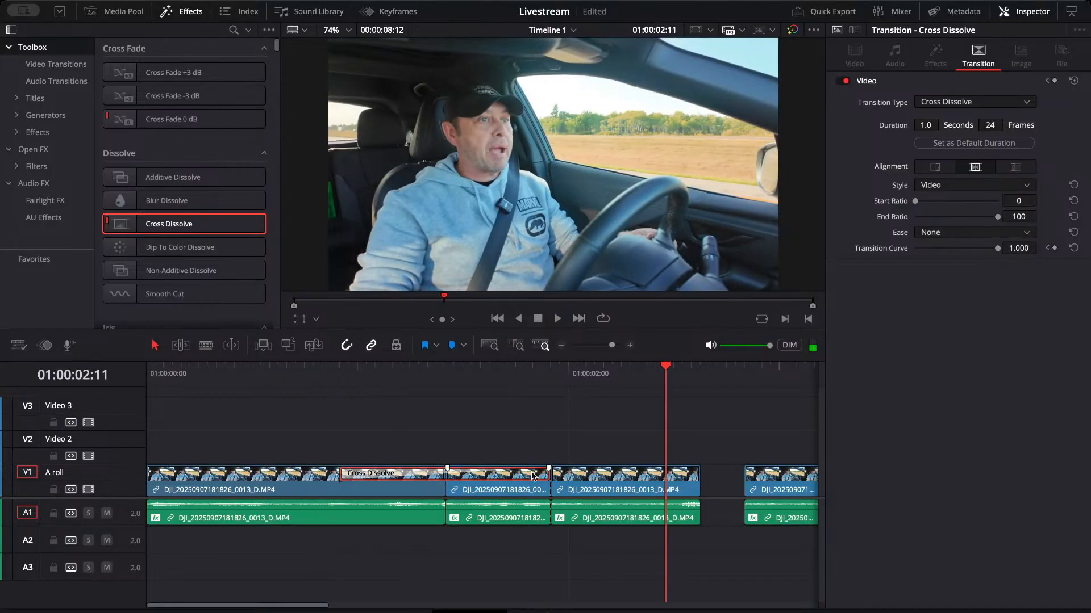
Shorten the Cross Dissolve to 10 frames and browse the Dissolve transitions in the Effects library, previewing Blur Dissolve.
drag(549, 476, 484, 479)
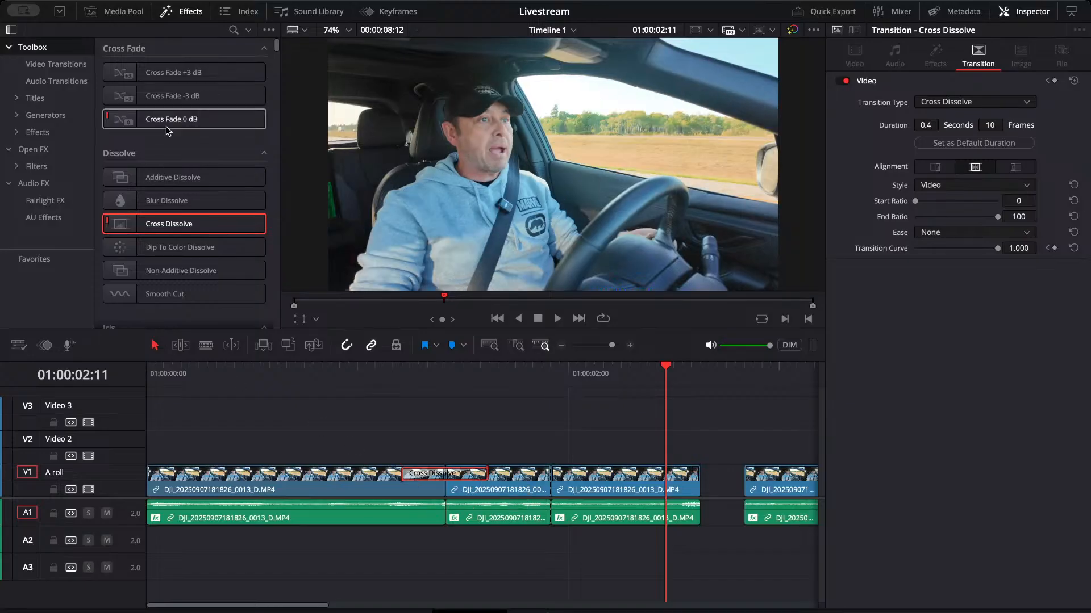
scroll(168, 104, down, 2)
scroll(168, 104, down, 3)
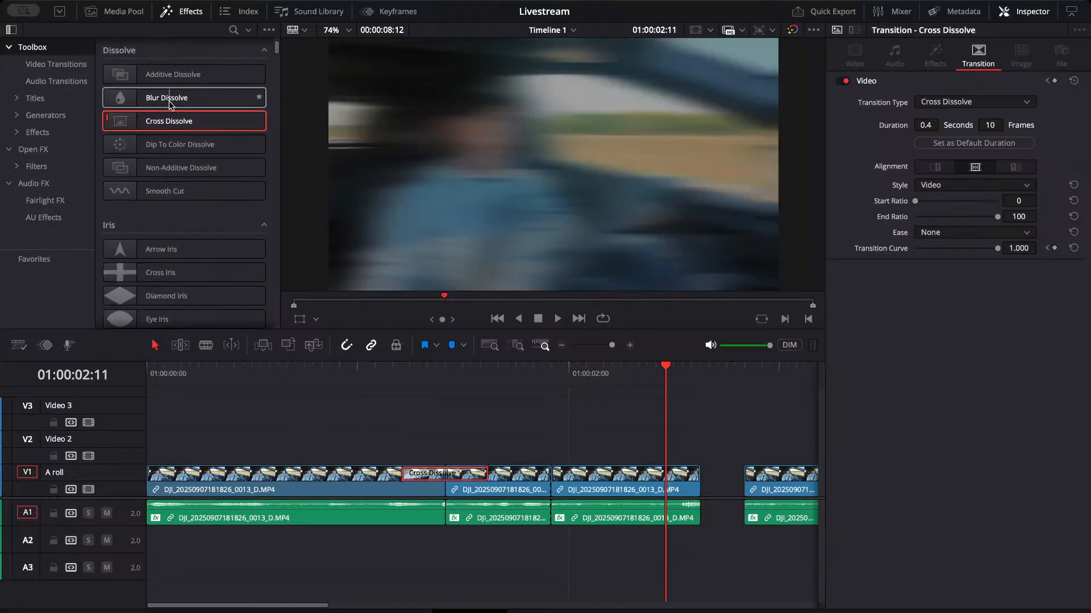
scroll(169, 103, down, 1)
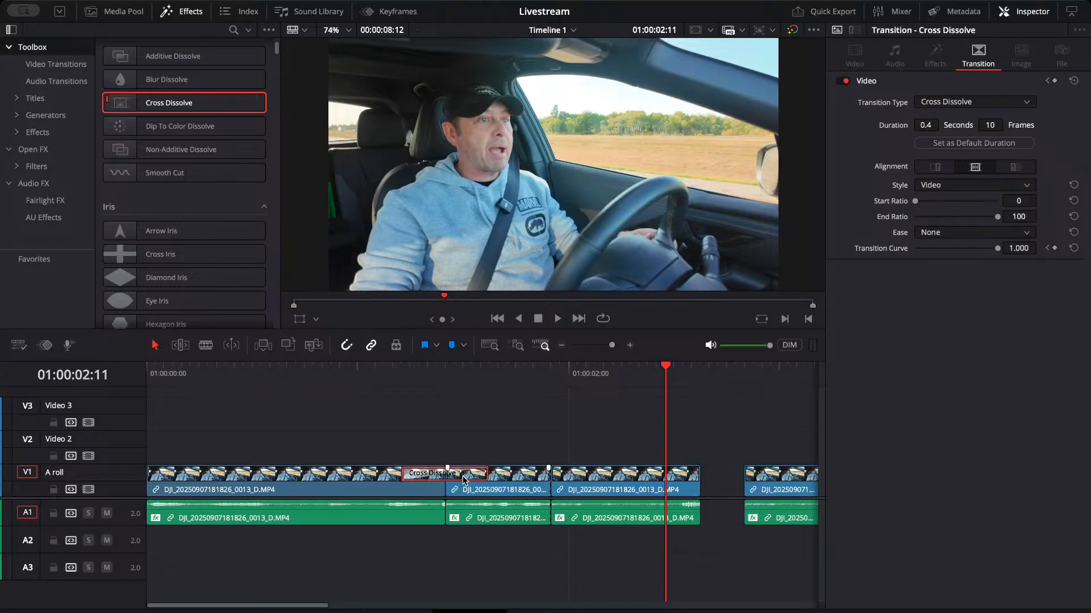
Shorten the Cross Dissolve to 6 frames and delete it from the cut between the first two A roll clips.
drag(487, 476, 469, 475)
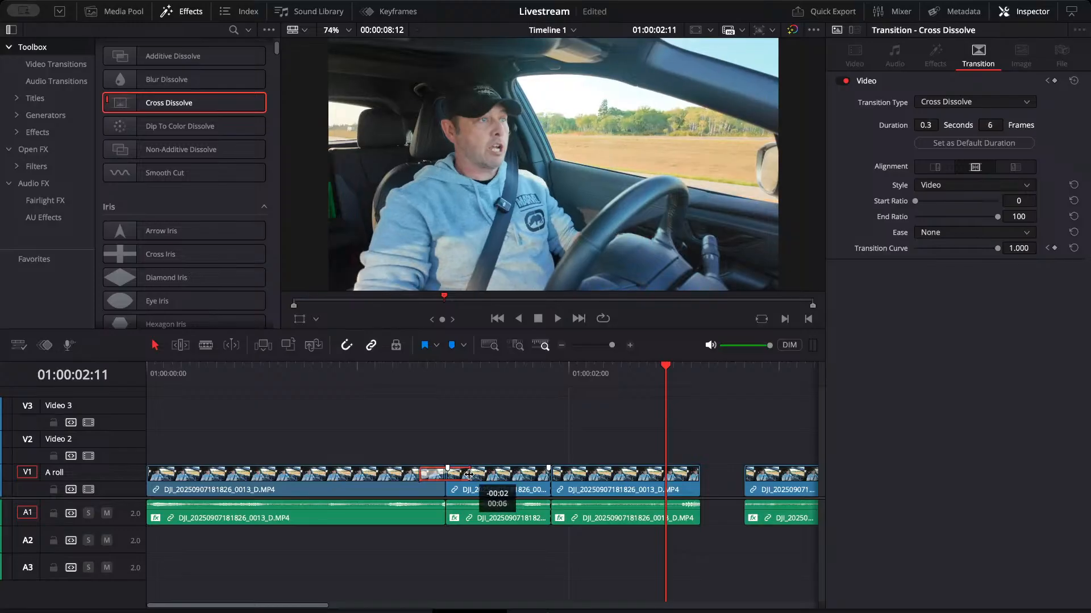
key(BackSpace)
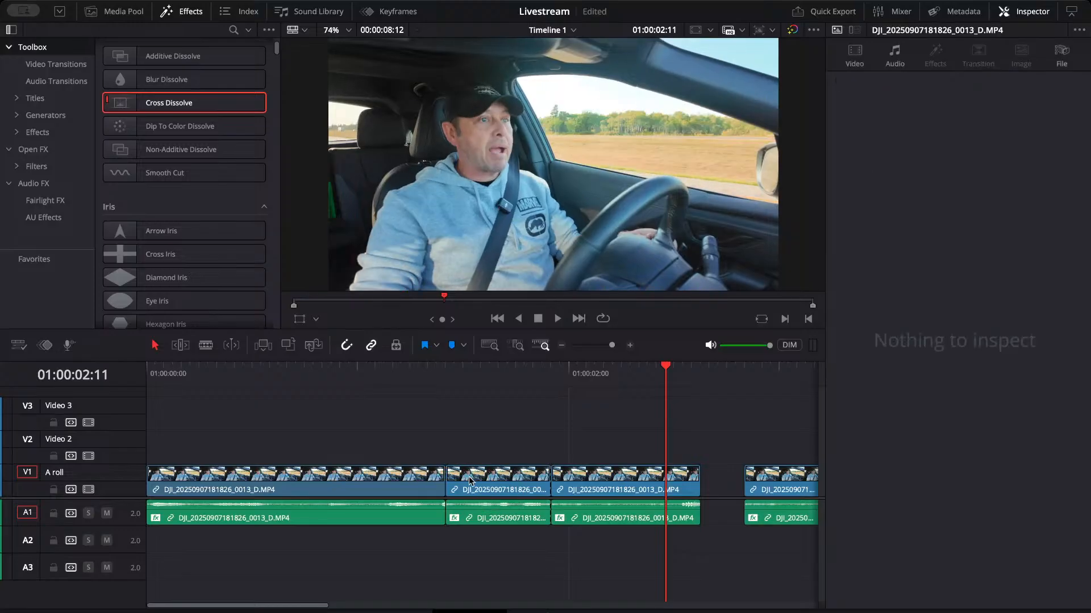
Step frame by frame across the cut between the first and second A roll clips to examine the framing change.
click(430, 380)
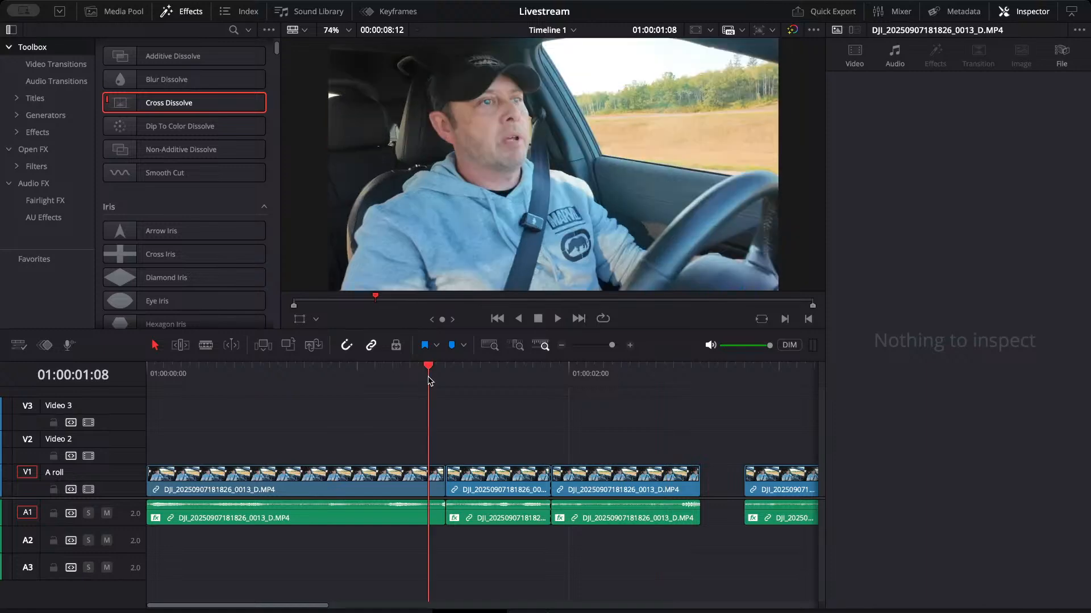
key(Right)
key(Right)
key(Right)
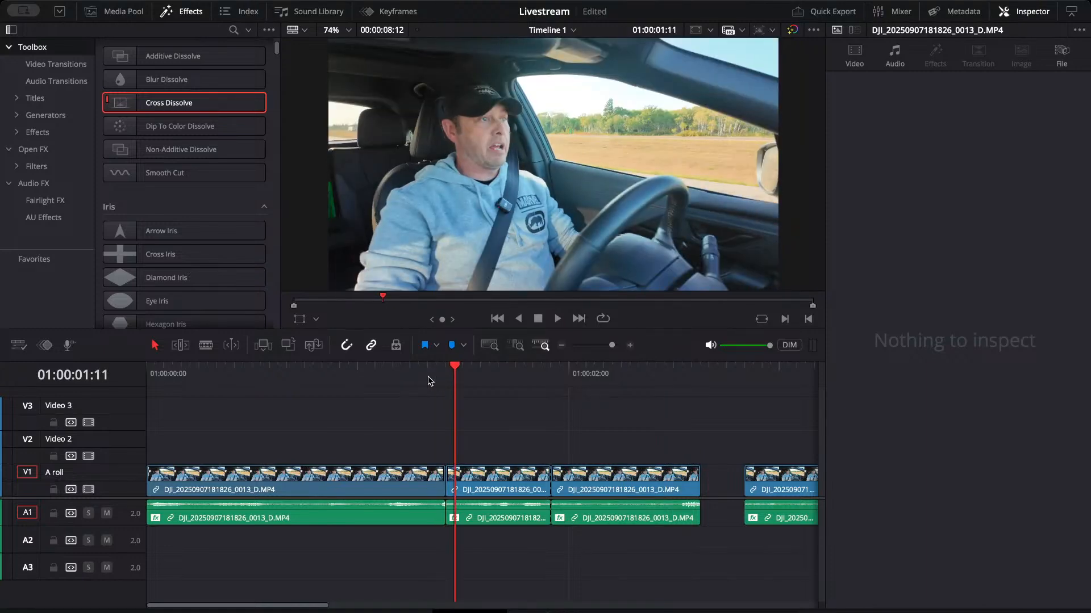
key(Left)
key(Left)
key(Right)
key(Left)
key(Right)
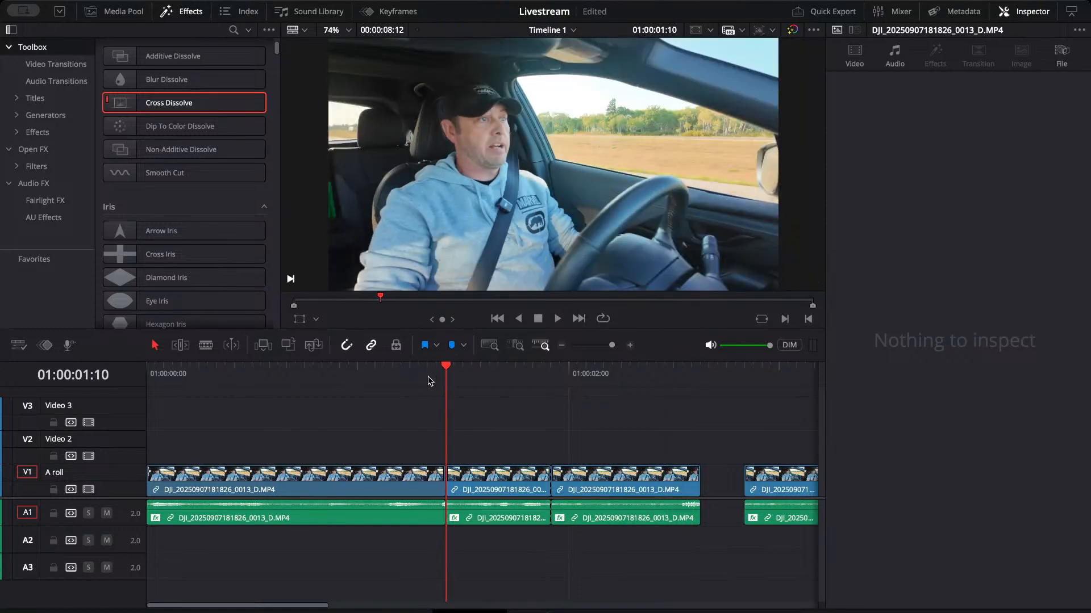
key(Left)
Play the cut between the first two A roll clips without a transition, replaying it from shortly before the cut.
key(space)
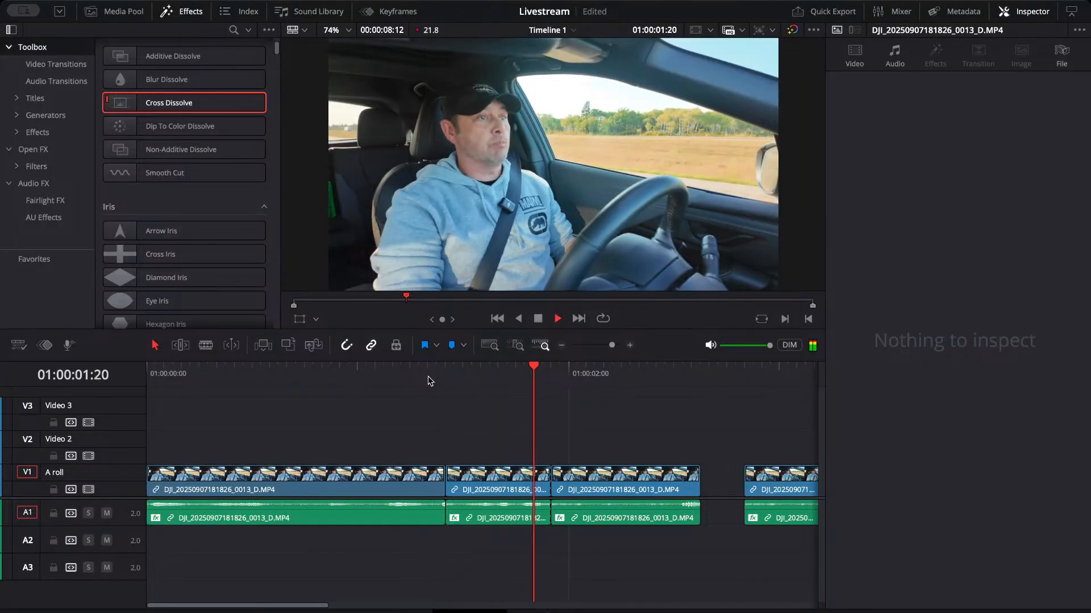
click(384, 382)
key(space)
key(space)
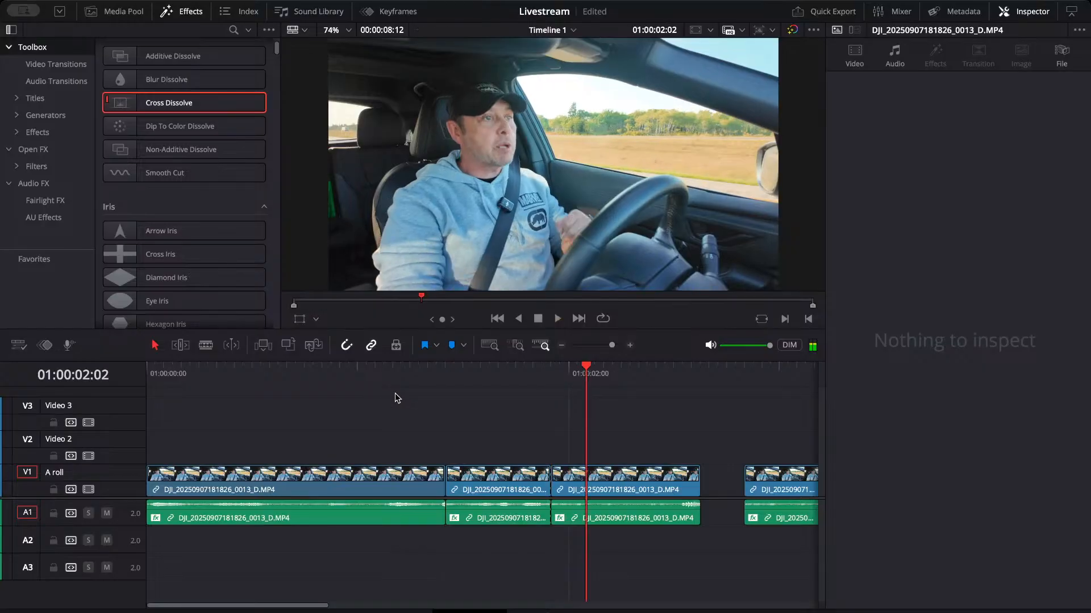
Compare the frames at 01:00:01:09 and 01:00:01:10, and set the first A roll clip's Zoom to 1.000.
click(447, 370)
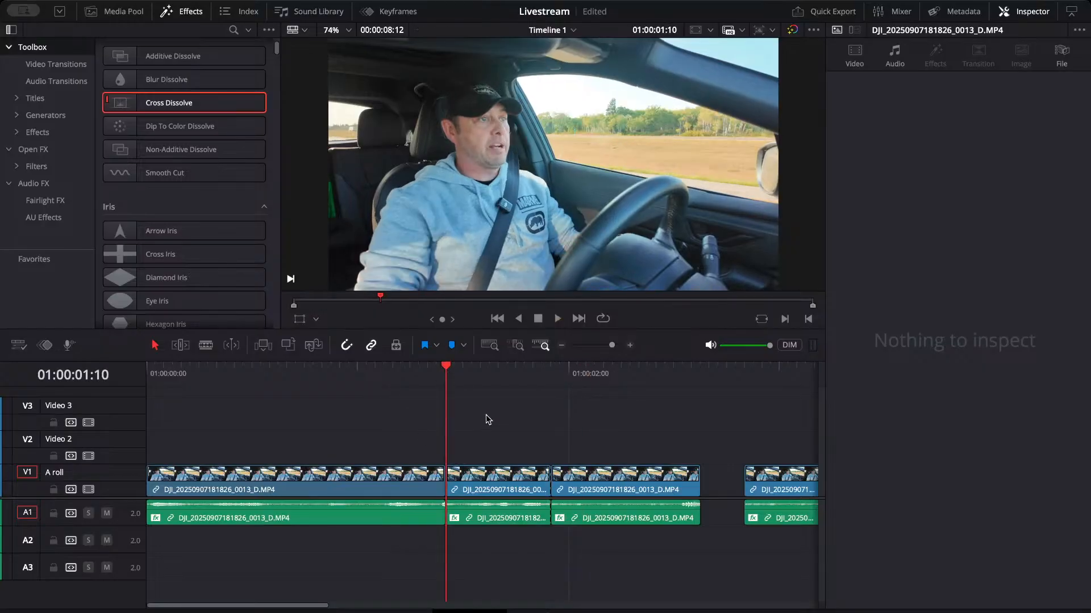
key(Left)
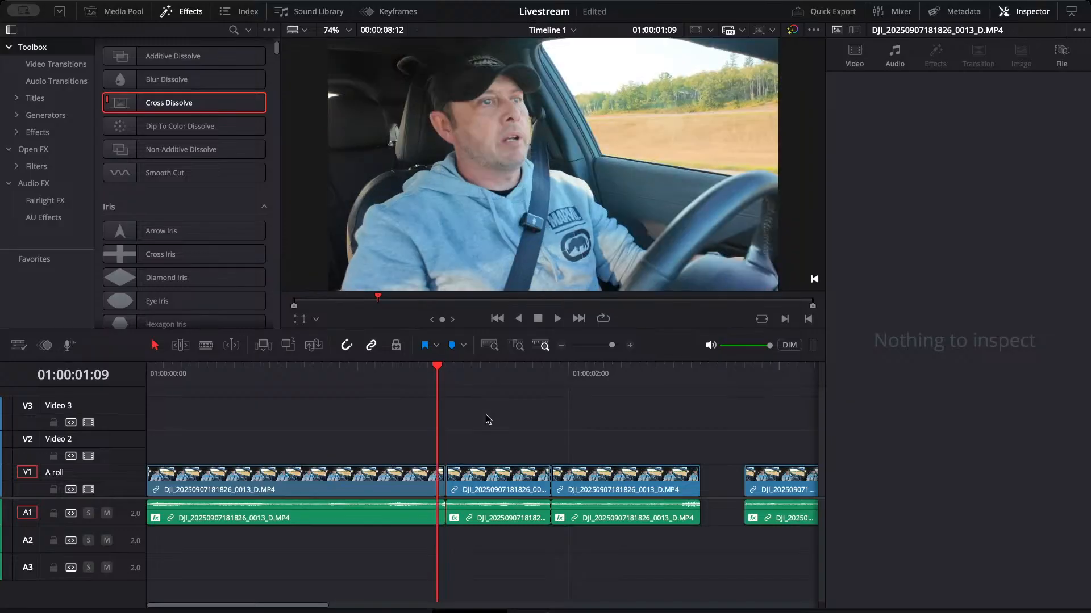
key(Right)
key(Left)
click(397, 484)
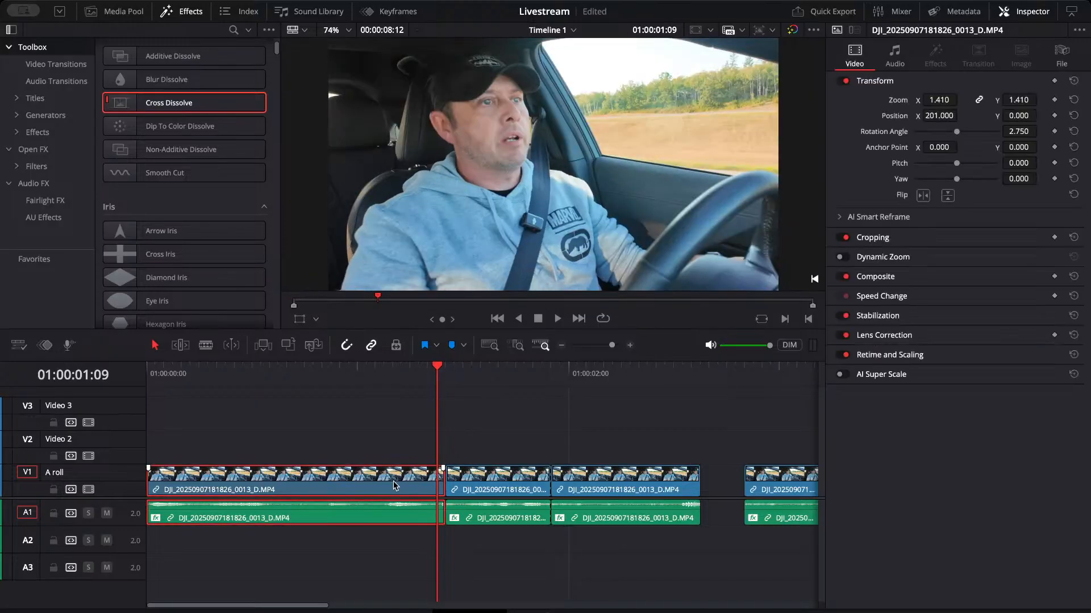
double_click(938, 101)
text(1)
key(Return)
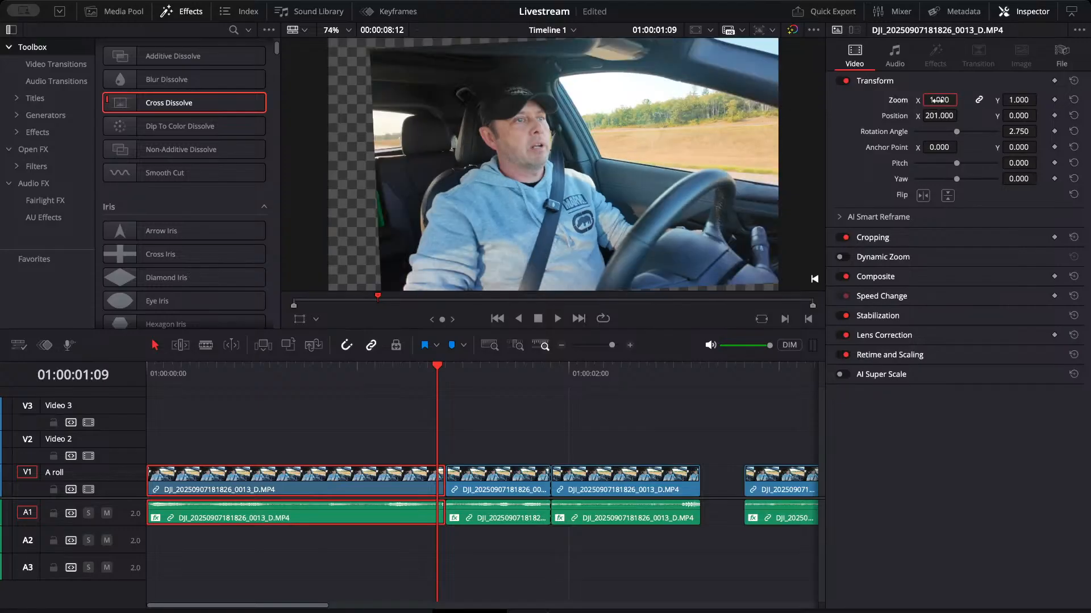
Set the first A roll clip's Position X to 0 and its Rotation Angle to 0.
click(947, 116)
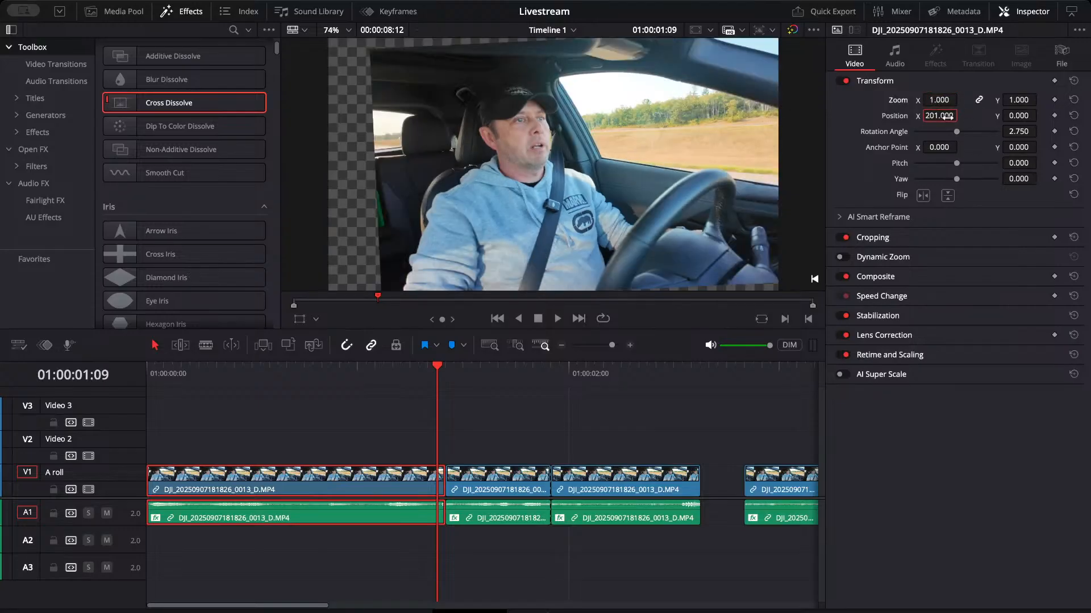
text(0)
key(Return)
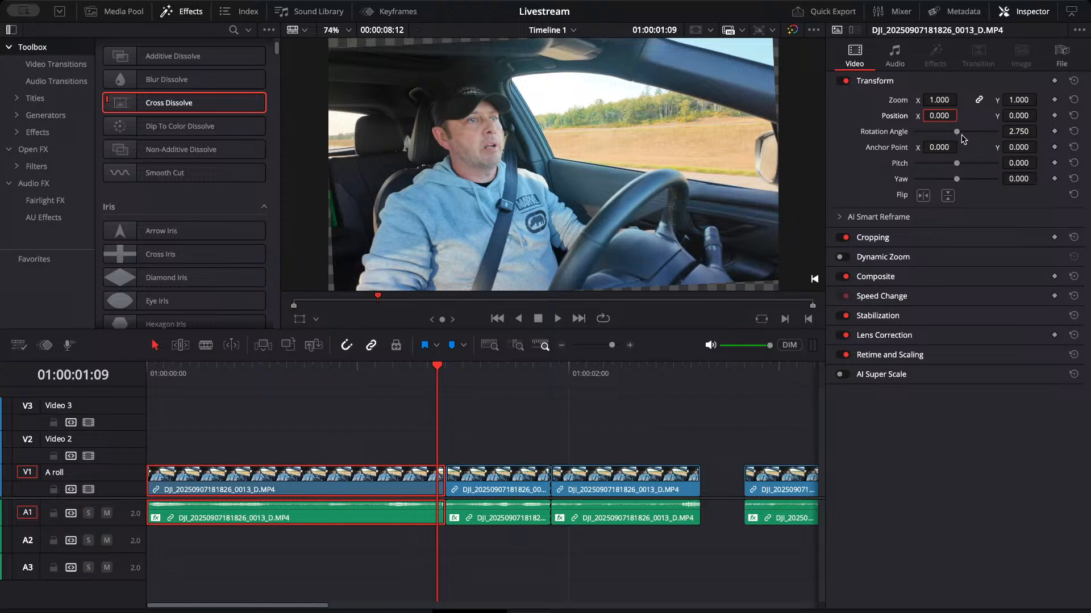
click(1016, 131)
text(0)
key(Return)
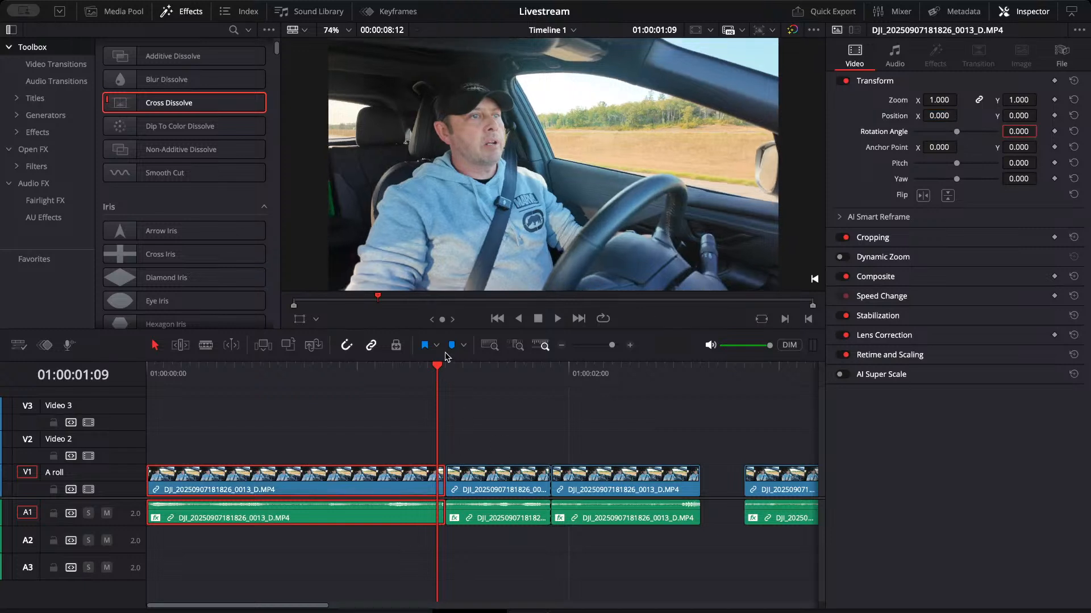
Select the second A roll clip and step back and forth across the cut to compare the driver's position on both sides.
click(459, 482)
key(Right)
key(Right)
key(Right)
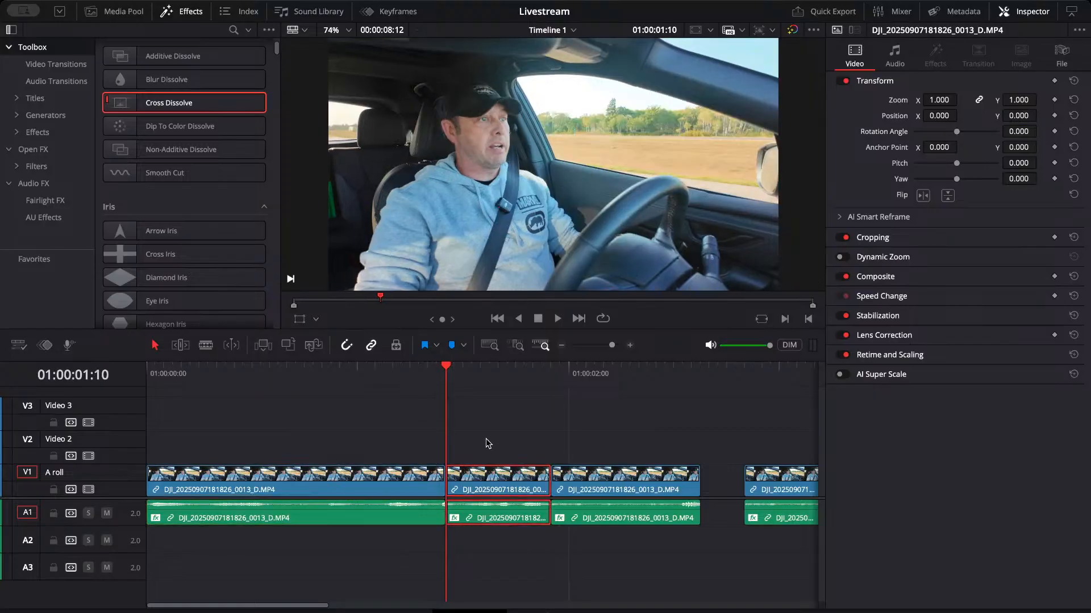
key(Left)
key(Left)
key(Left)
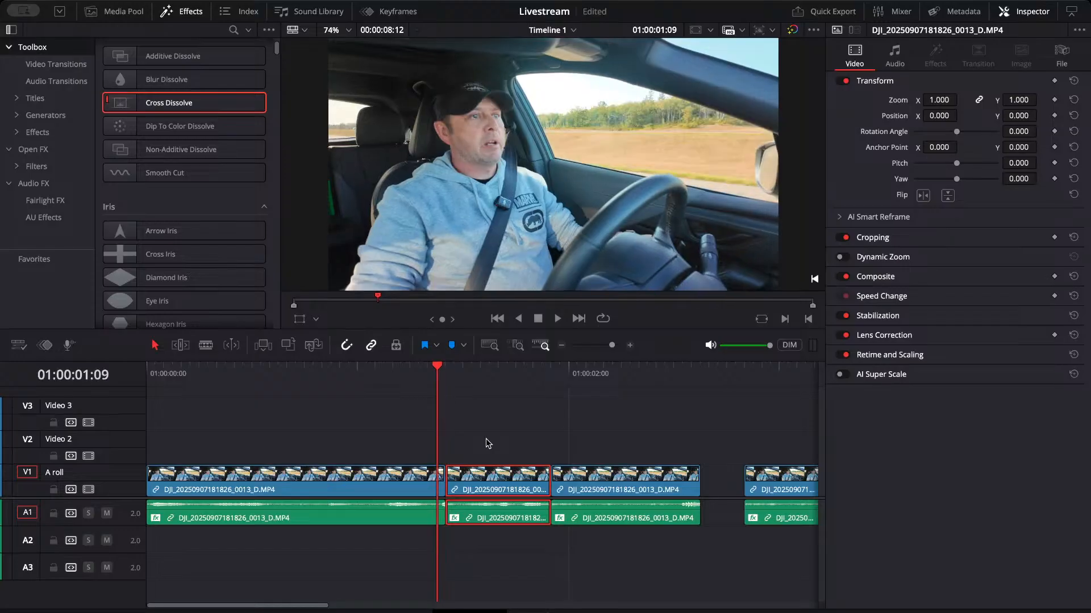
key(Right)
key(Right)
key(Left)
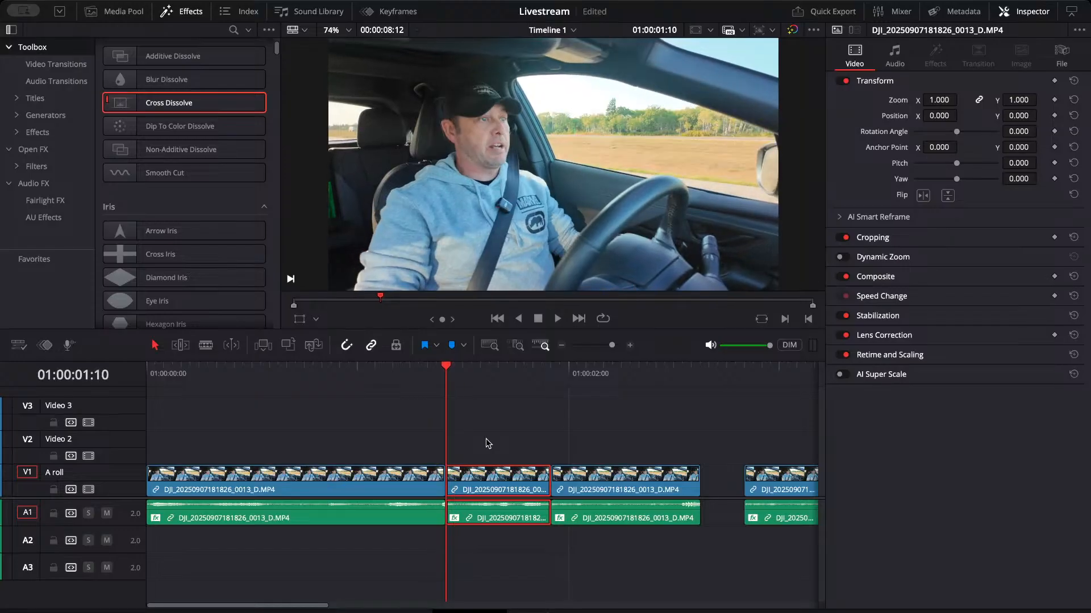
key(Left)
key(Right)
key(Left)
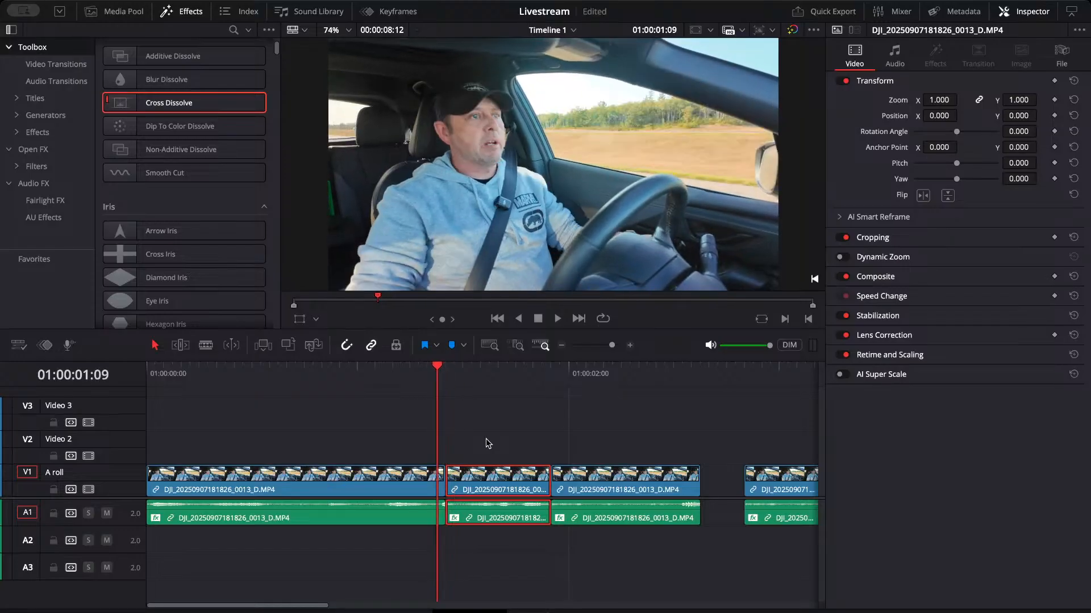
key(Right)
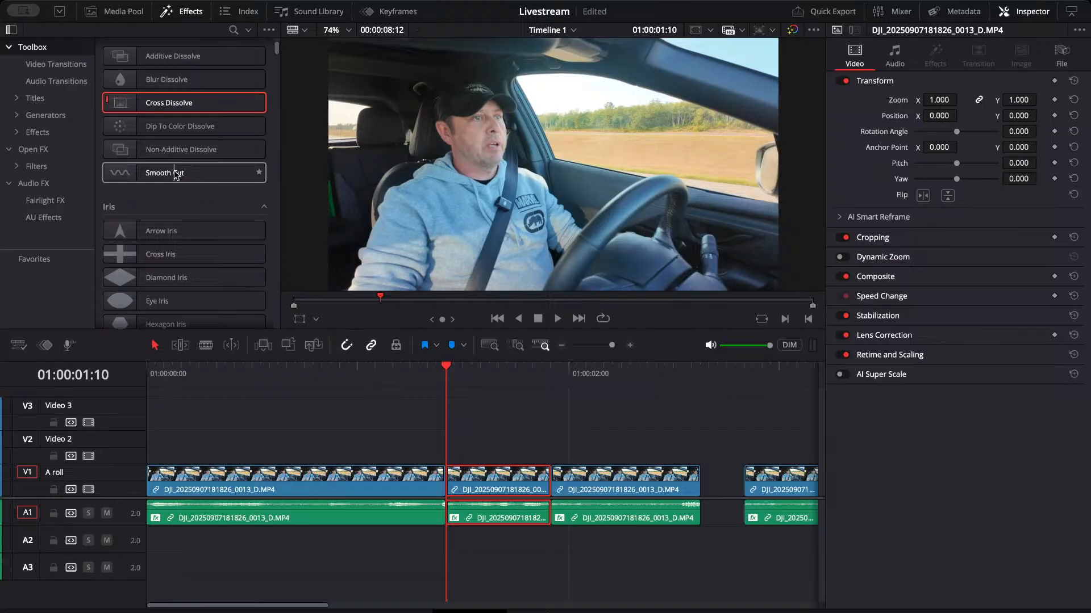
Add a Smooth Cut from the Effects library at the cut between the first two A roll clips and play it from 01:00:01:02.
click(172, 175)
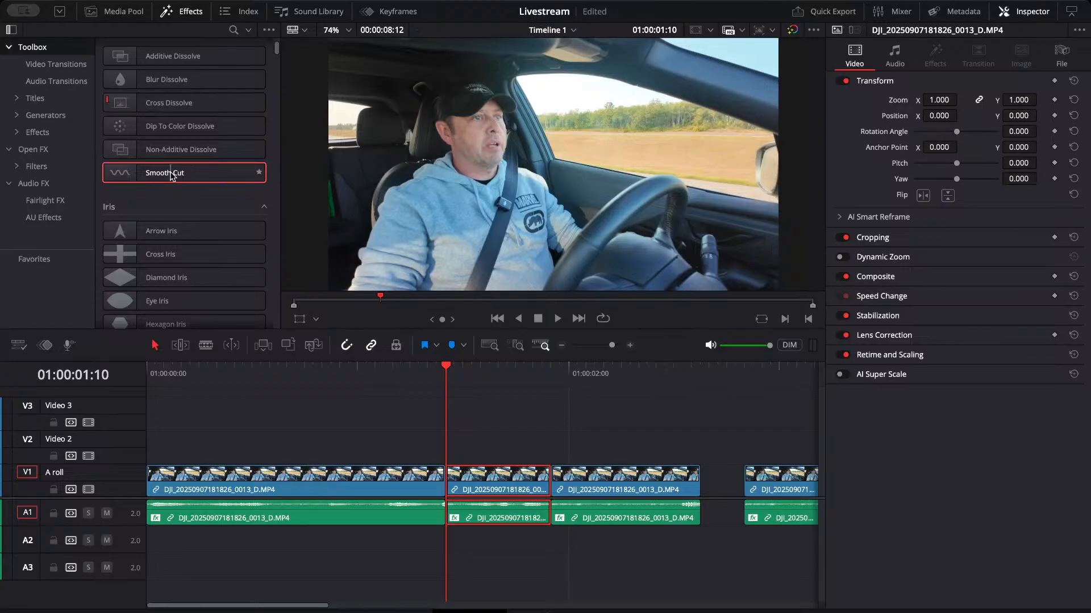
drag(172, 175, 444, 475)
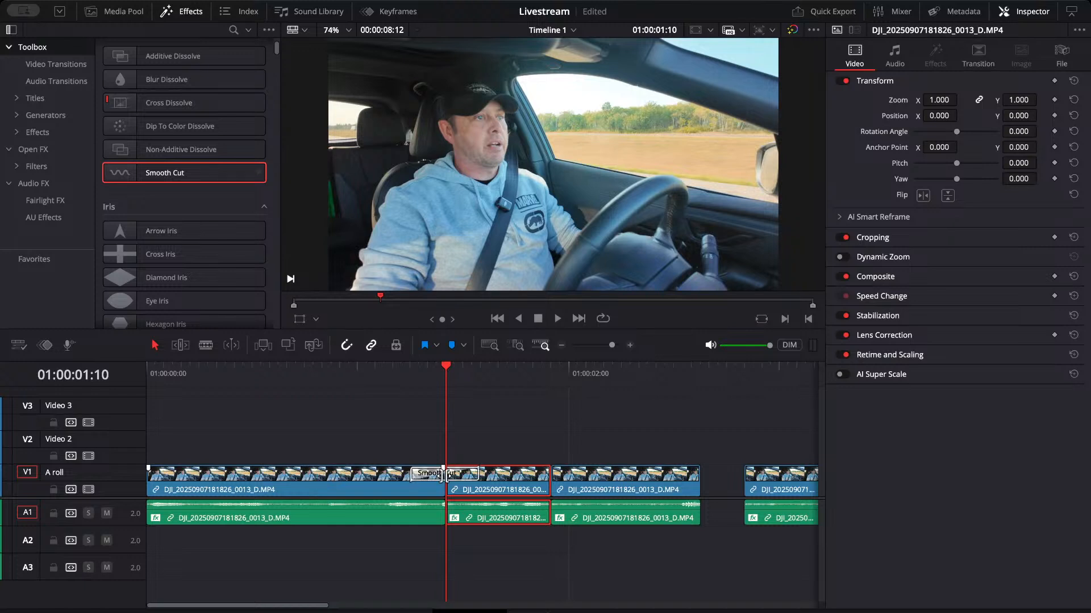
click(375, 370)
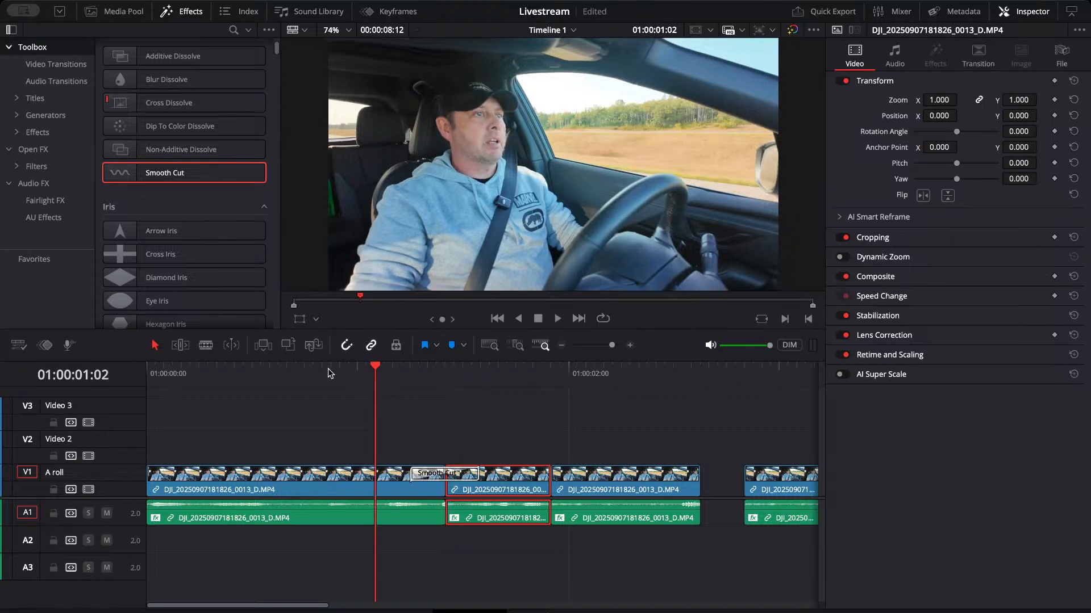
key(space)
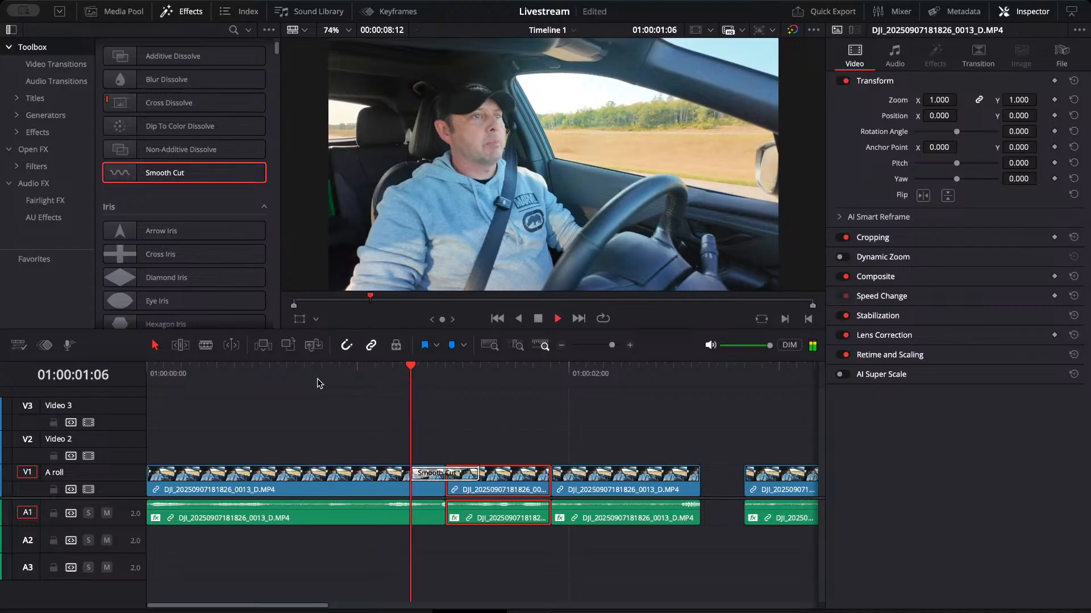
key(space)
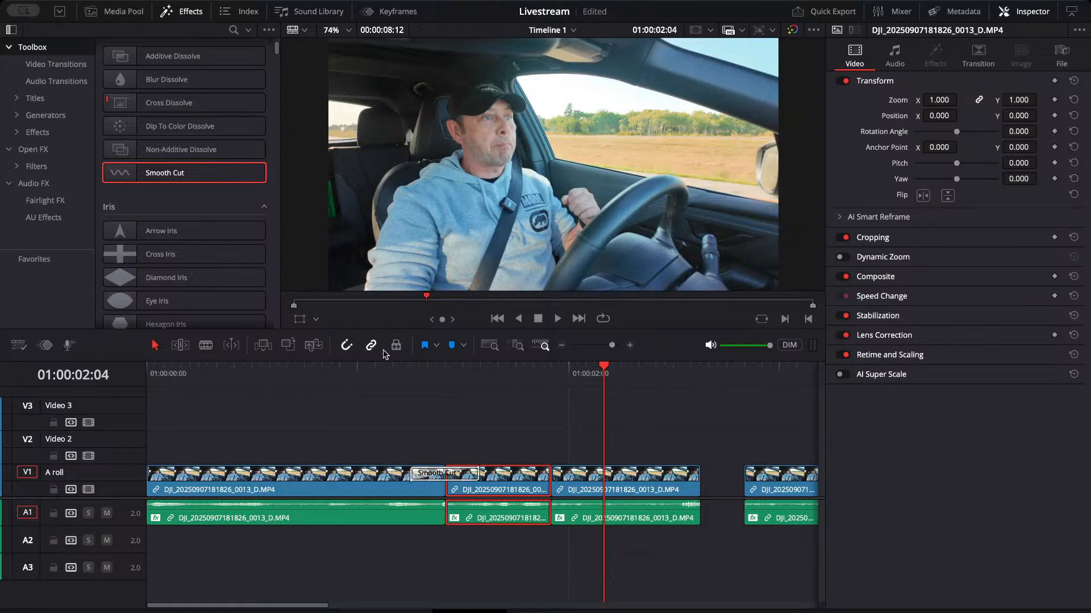
Replay the Smooth Cut transition twice, starting from about 01:00:01:03.
click(382, 376)
key(space)
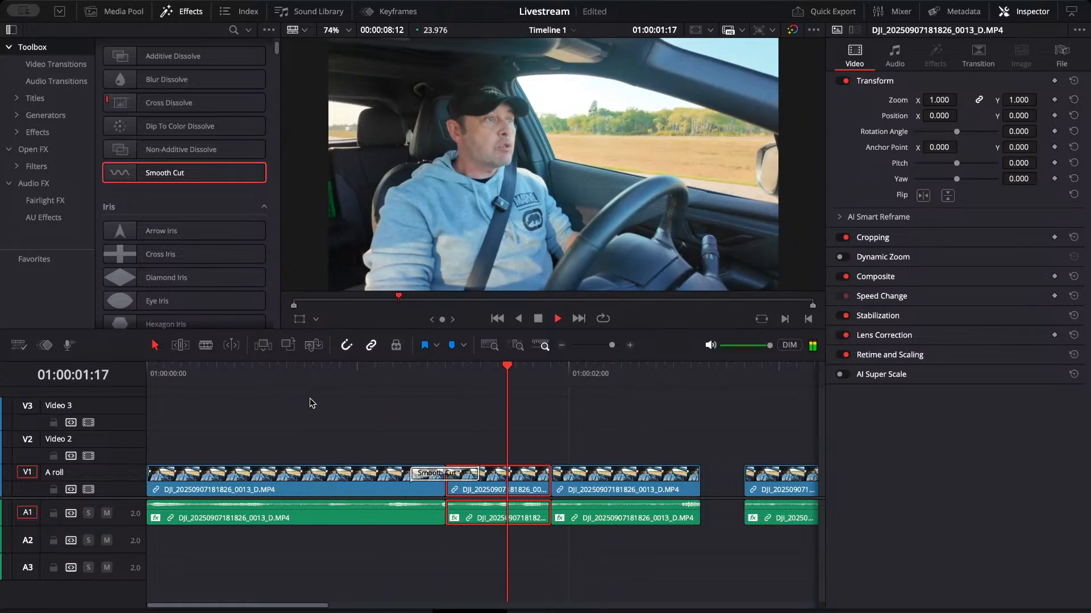
key(space)
click(387, 376)
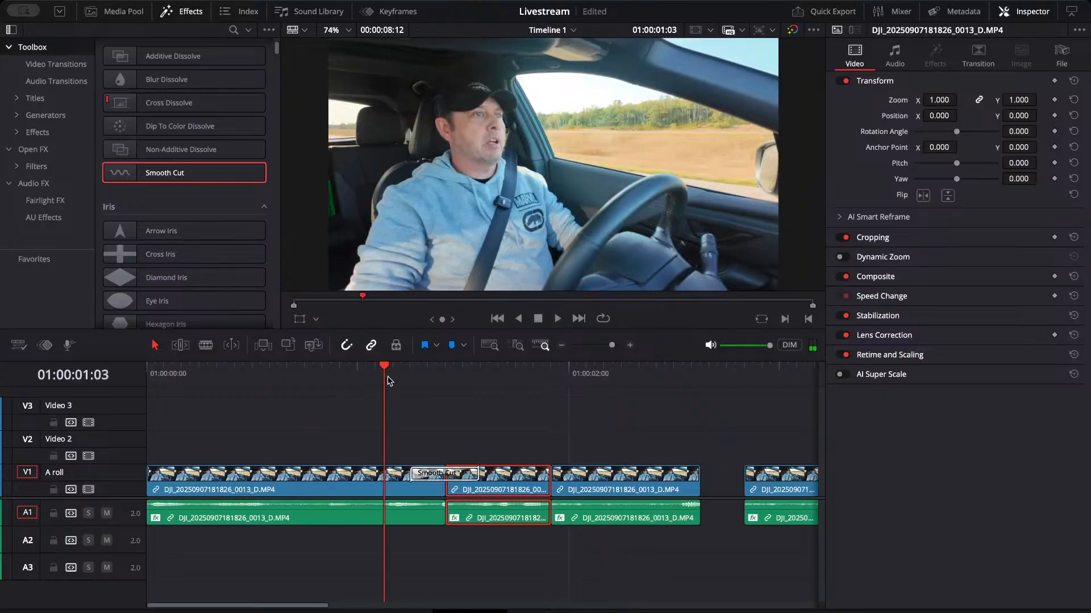
key(space)
key(space)
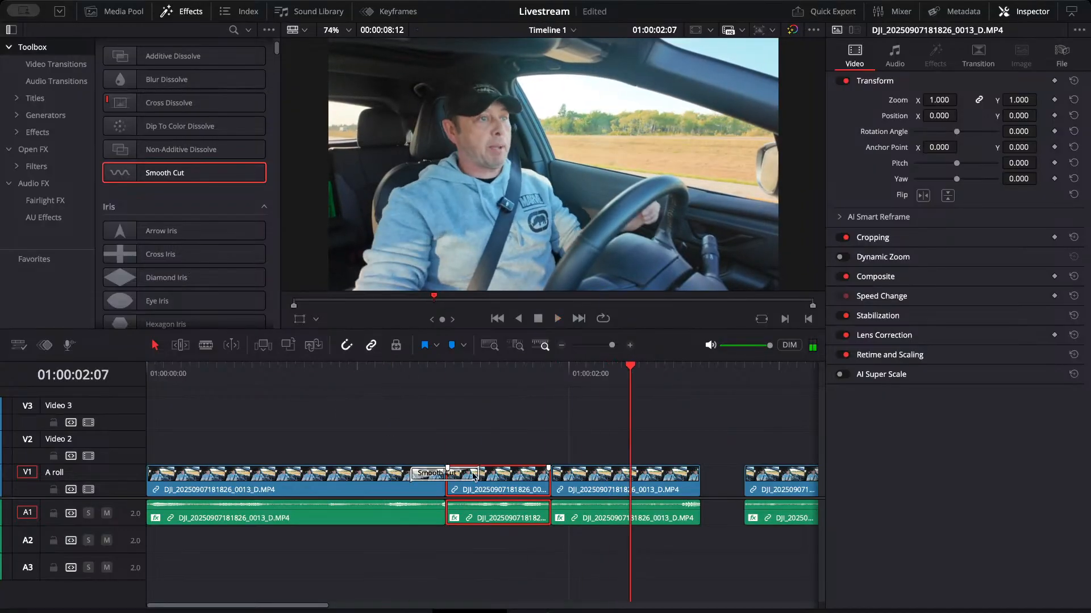
Delete the Smooth Cut between the first two A roll clips and replay the bare cut from about 01:00:01:04.
click(415, 476)
key(Delete)
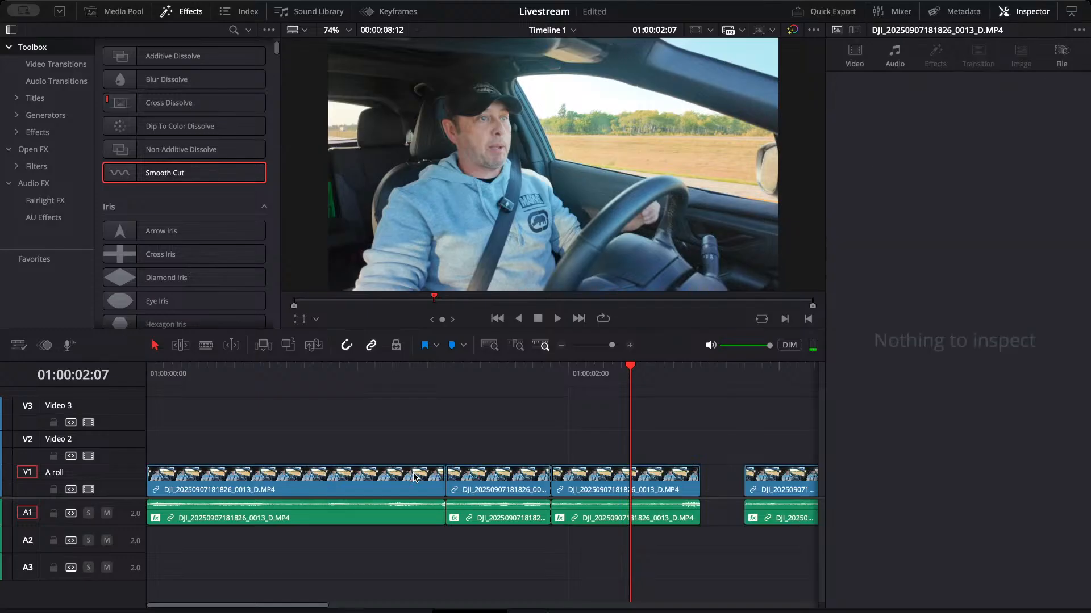
click(397, 375)
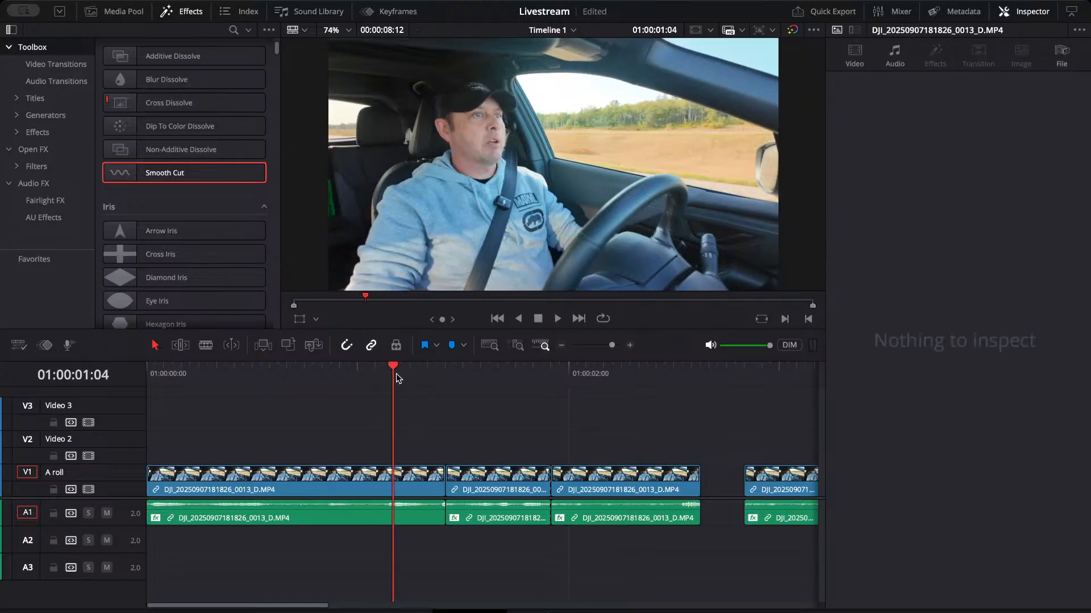
key(space)
click(397, 375)
key(space)
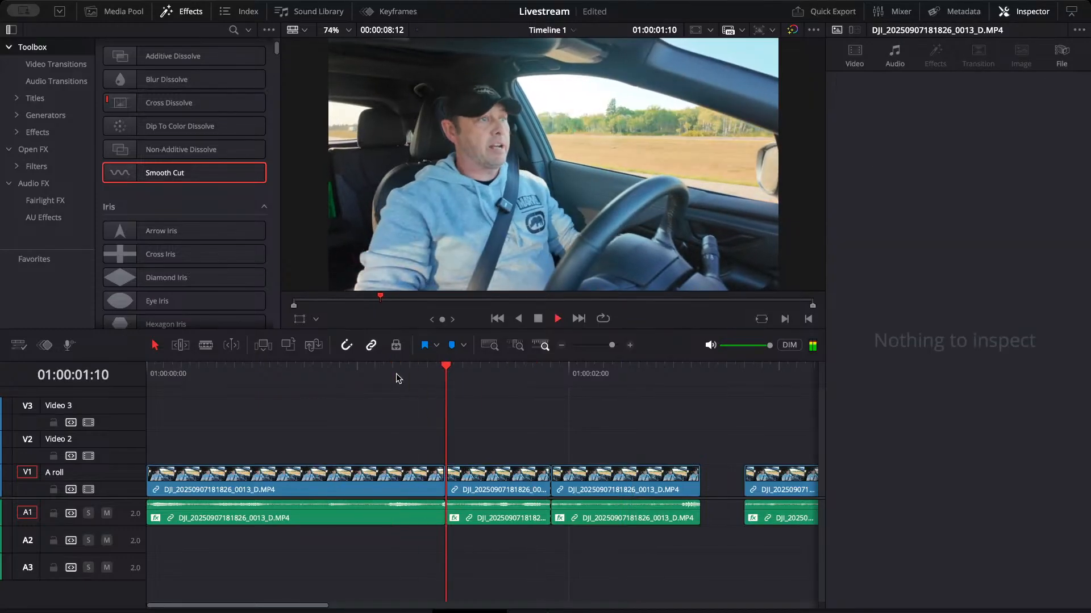
click(396, 373)
key(space)
key(space)
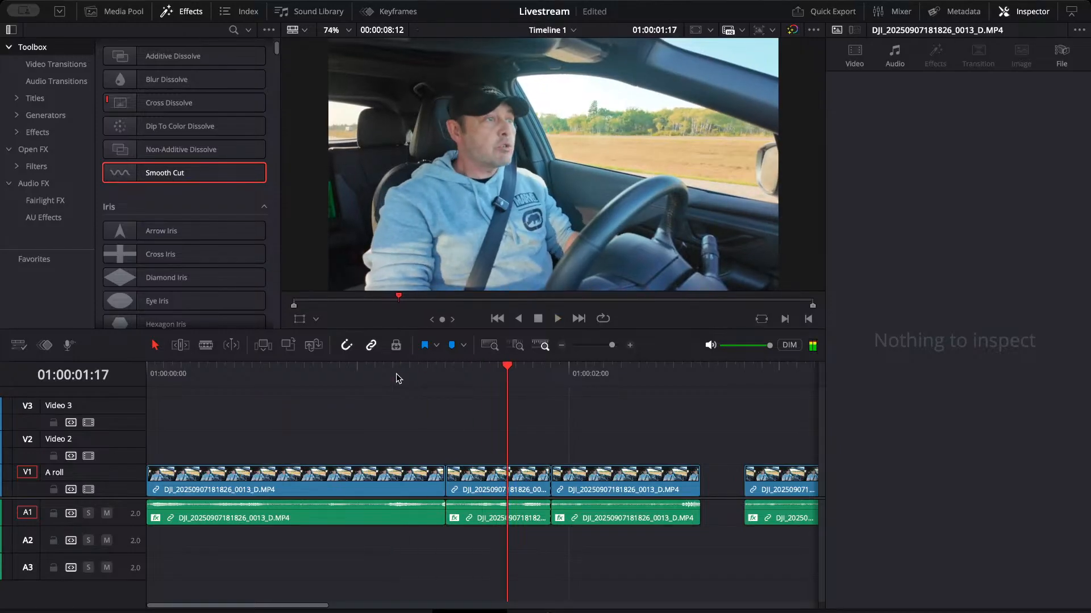
Add a Smooth Cut back at the cut between the first two A roll clips and play it from 01:00:01:03.
drag(177, 173, 444, 474)
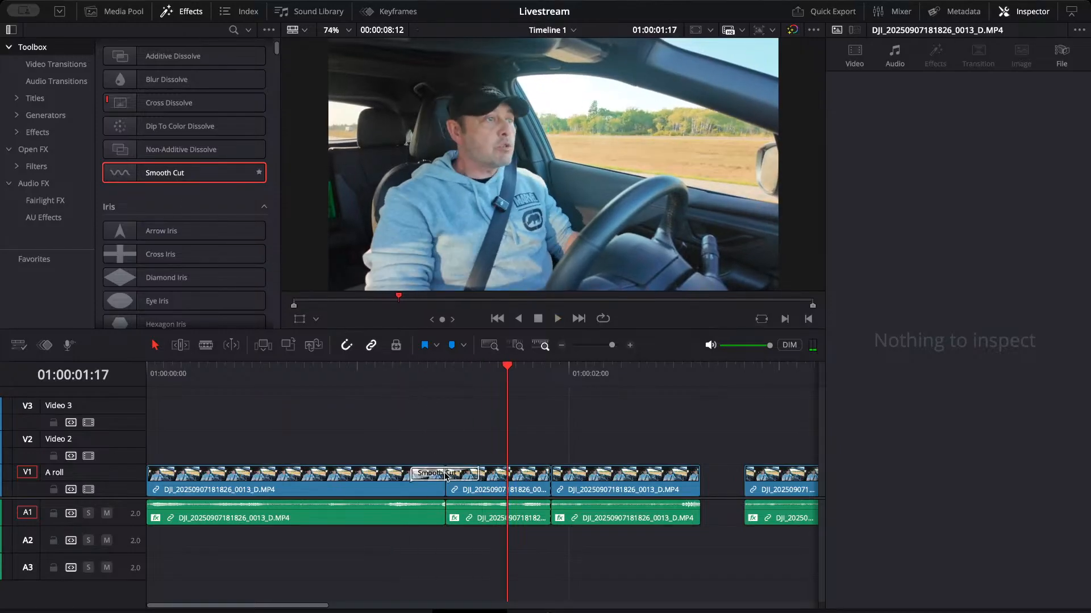
click(390, 368)
key(space)
click(389, 370)
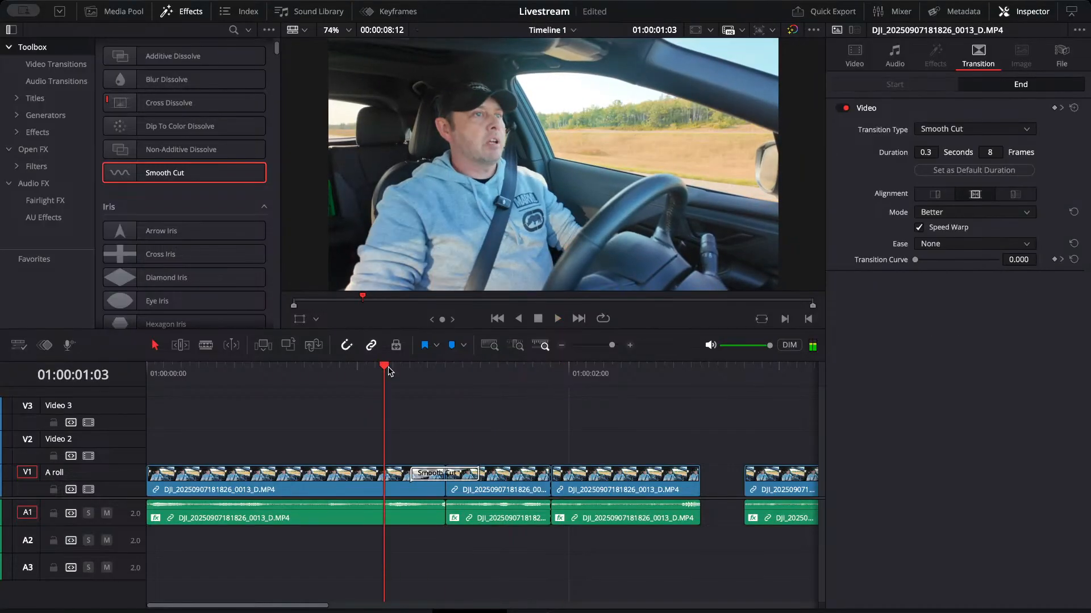
key(space)
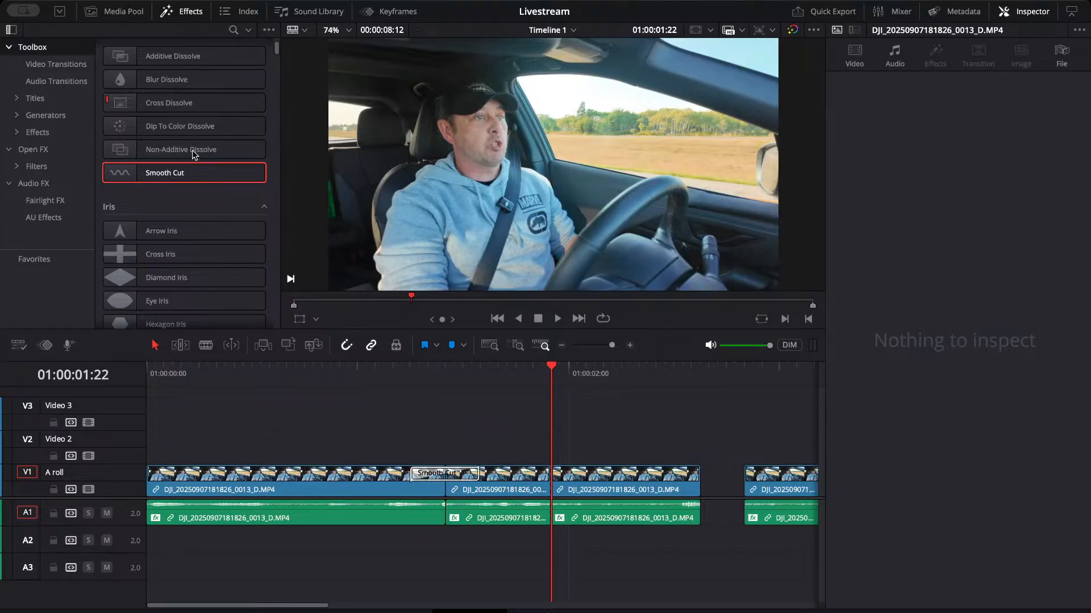
Browse the transition categories in the Effects library, from the cross fades and dissolves to the Fusion Transitions such as Block Glitch.
scroll(196, 158, down, 10)
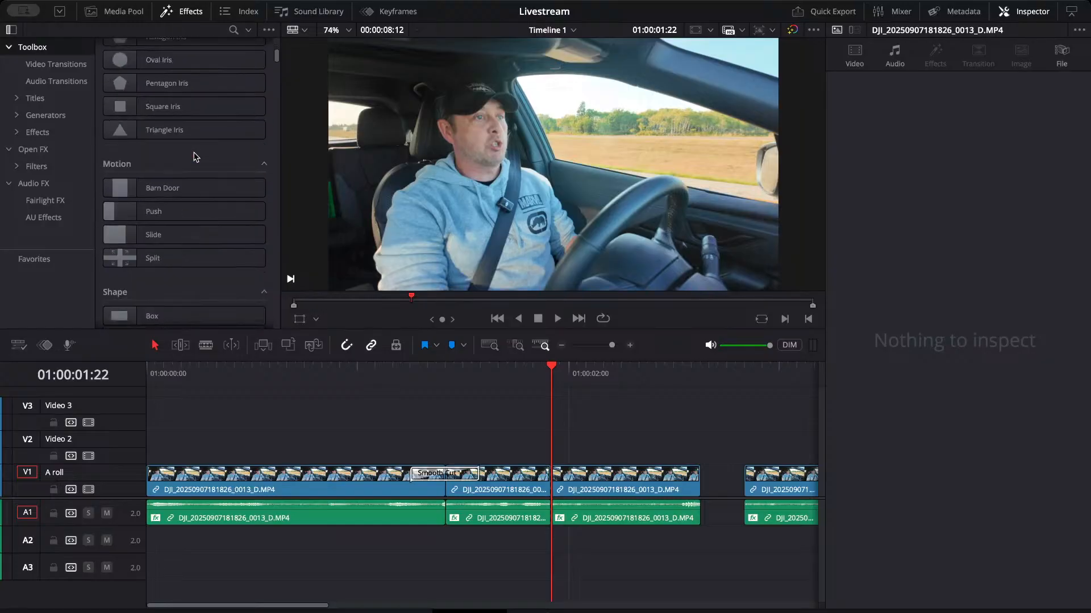
scroll(196, 158, up, 8)
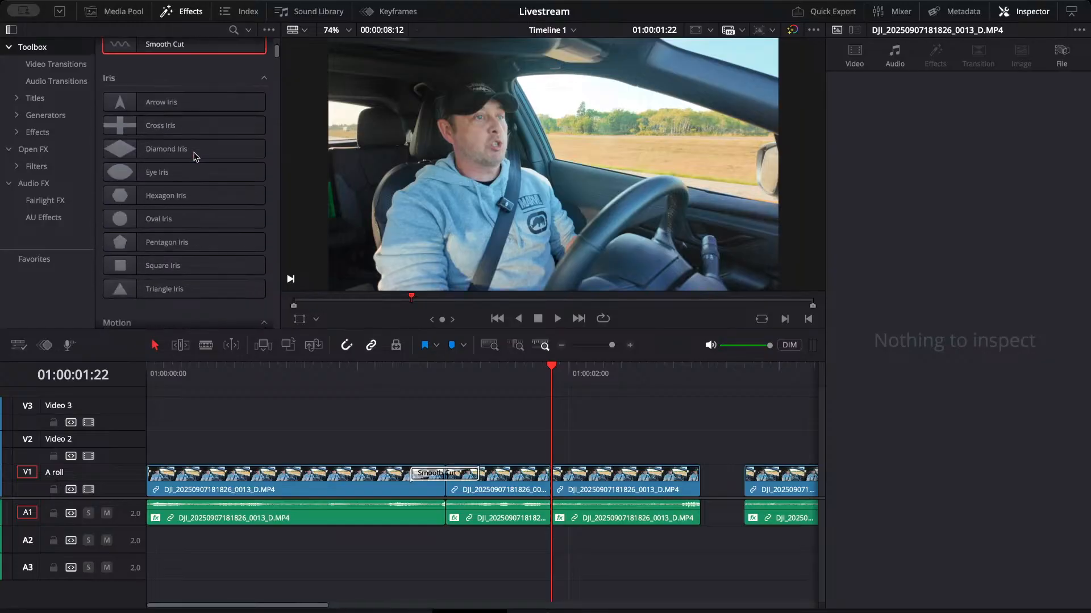
scroll(196, 158, up, 9)
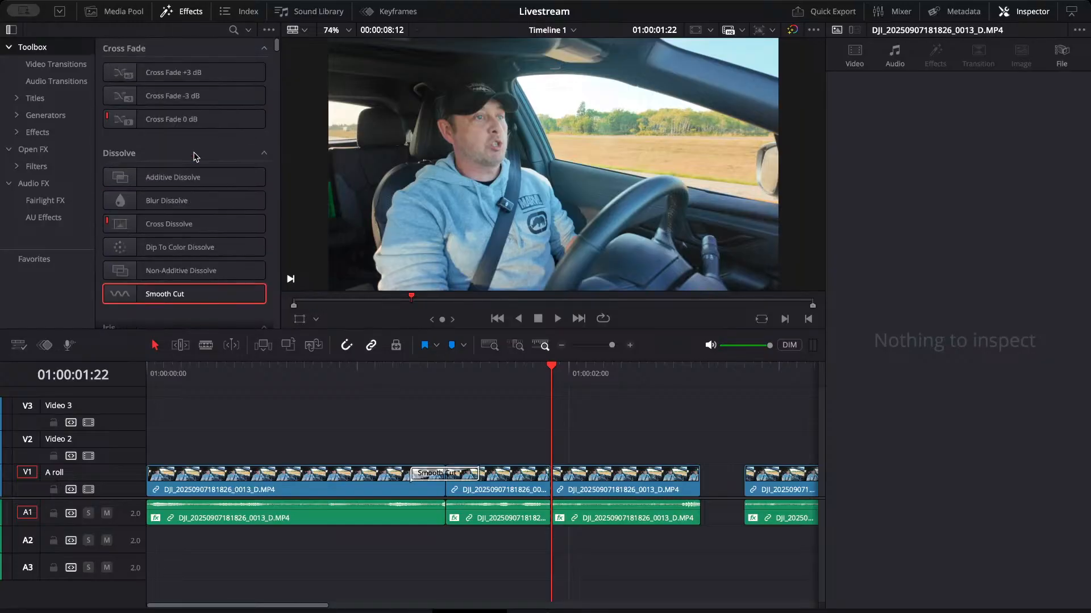
scroll(196, 157, down, 20)
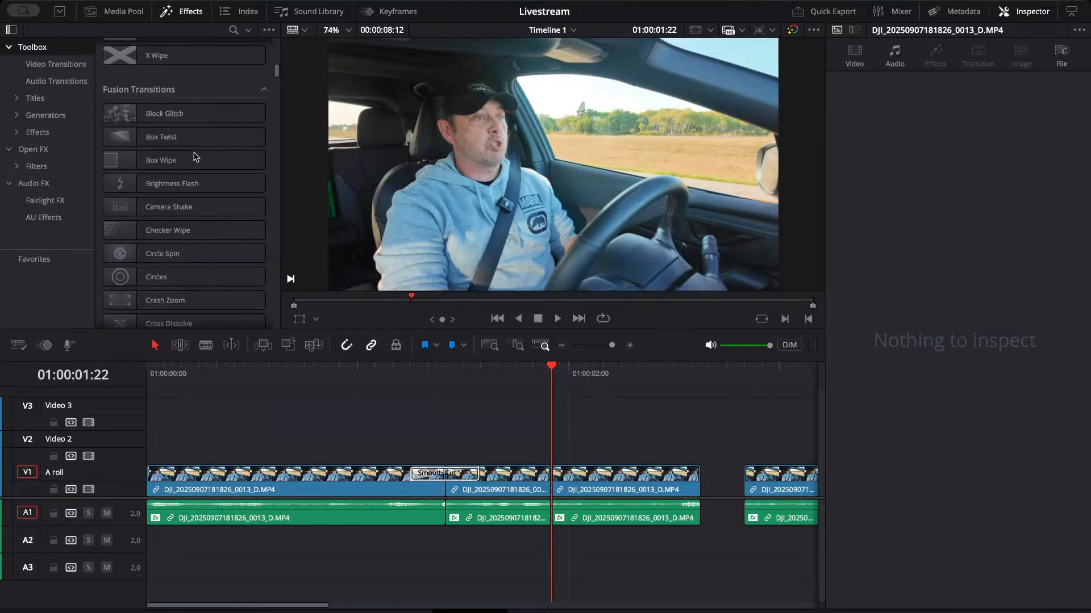
scroll(196, 158, down, 4)
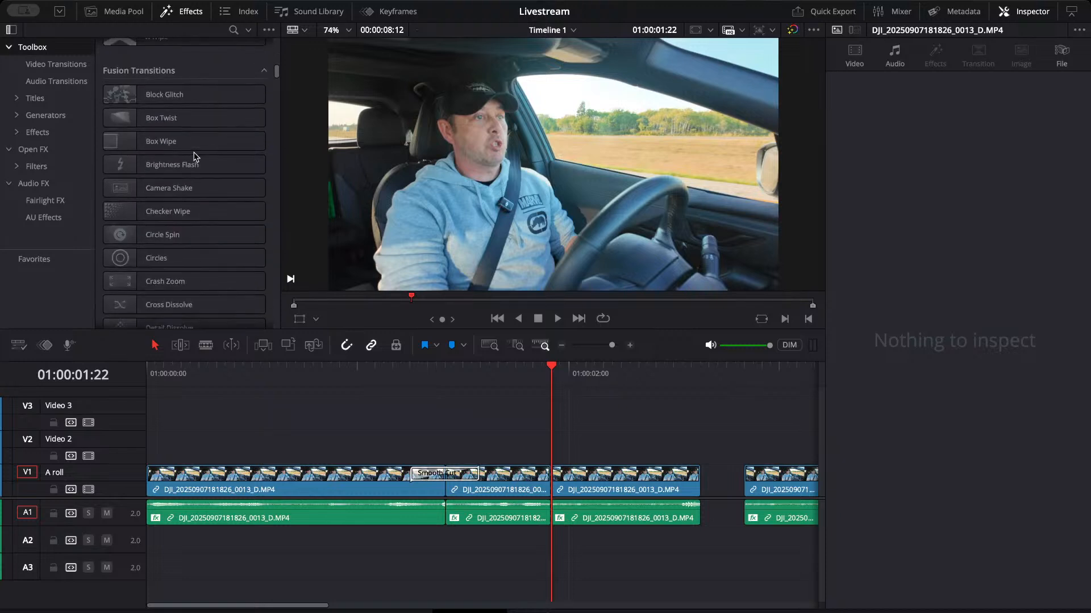
scroll(196, 158, up, 3)
scroll(195, 154, up, 2)
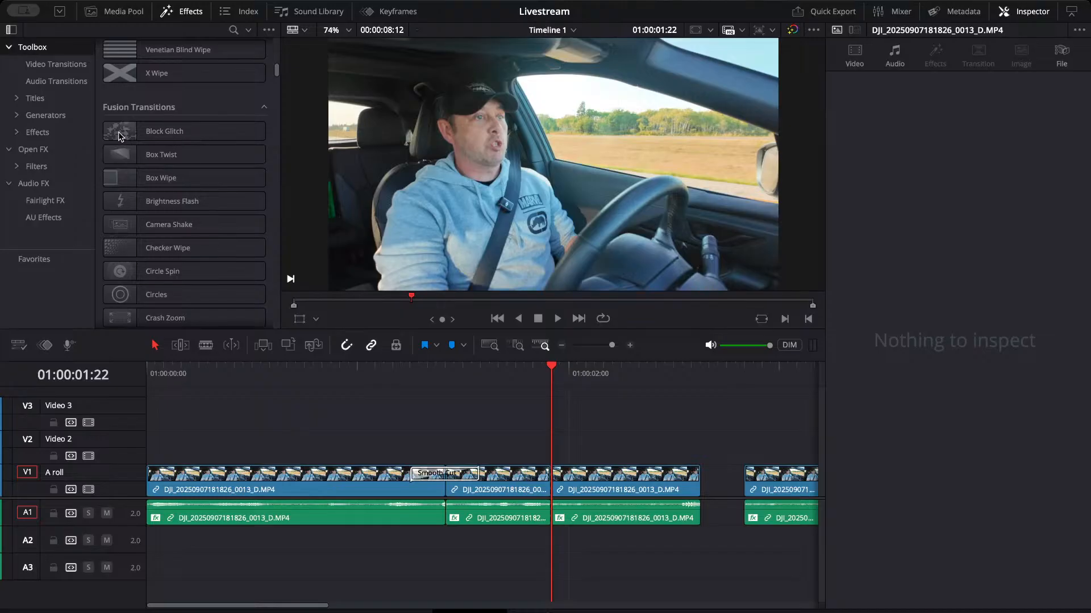
click(175, 131)
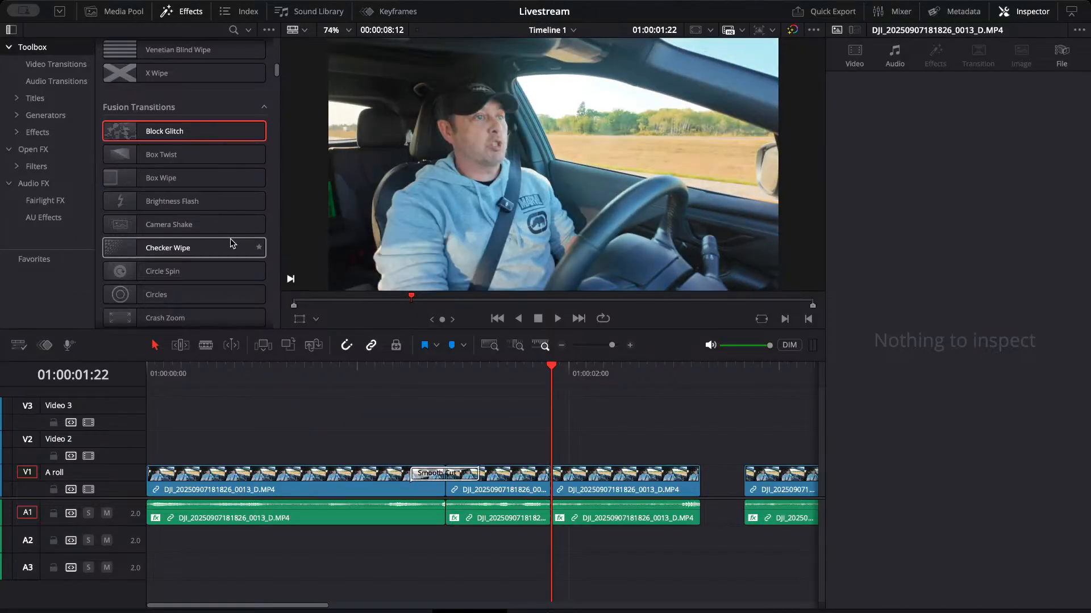
scroll(241, 199, down, 5)
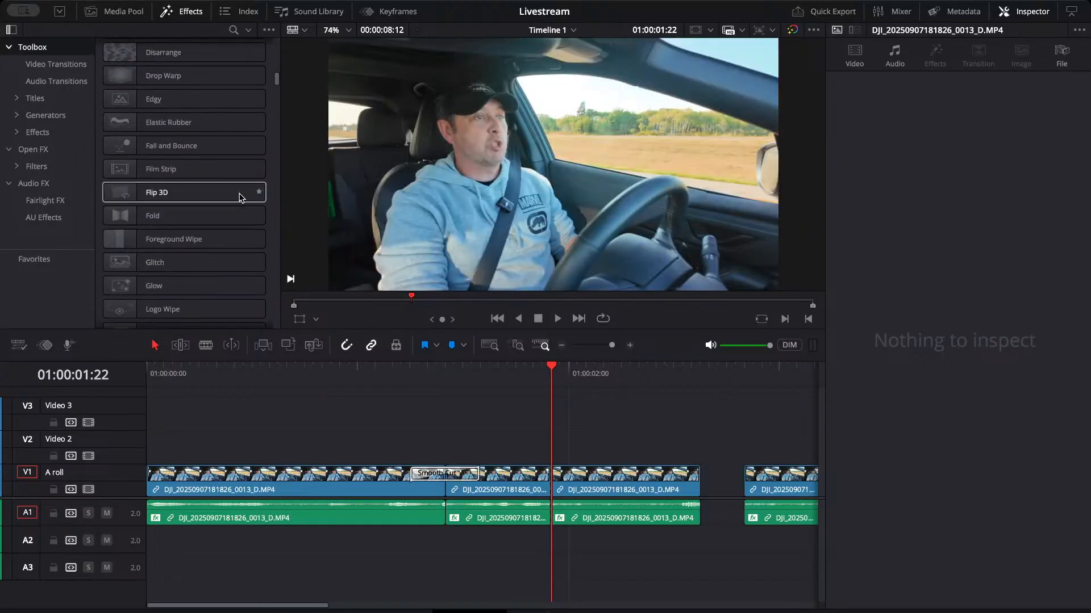
Place the Circus Fusion title on Video 2 starting at about 01:00:01:04 and play it over the driving clips.
click(31, 99)
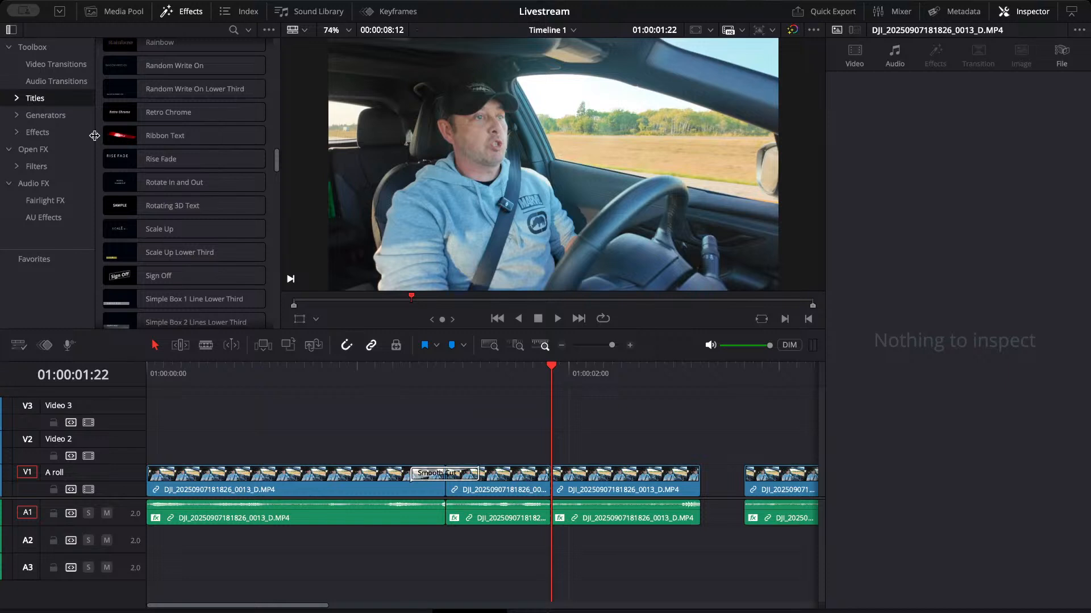
scroll(120, 159, up, 10)
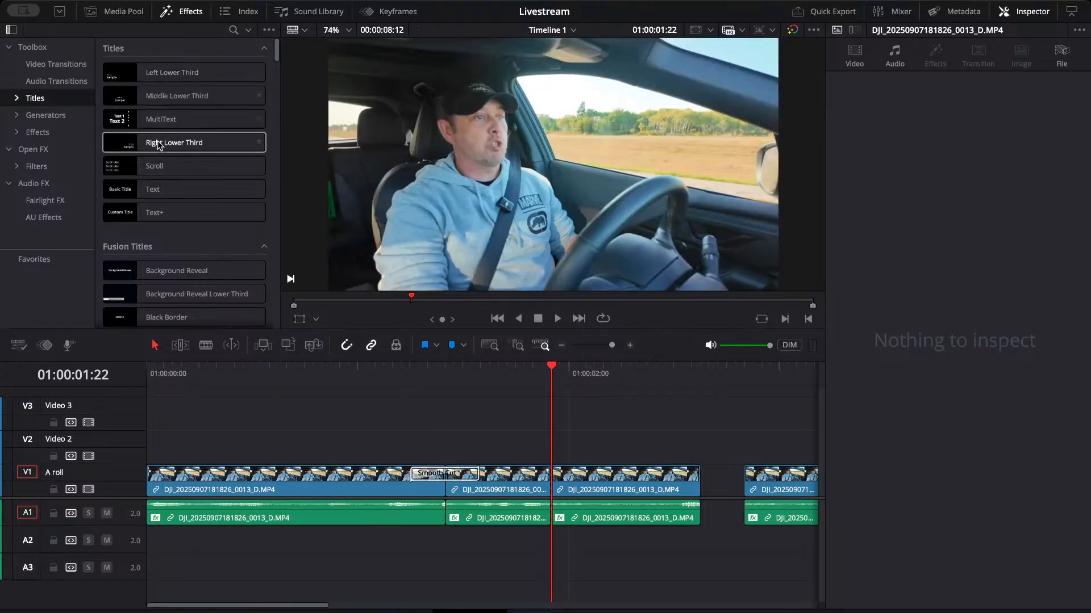
scroll(158, 171, down, 5)
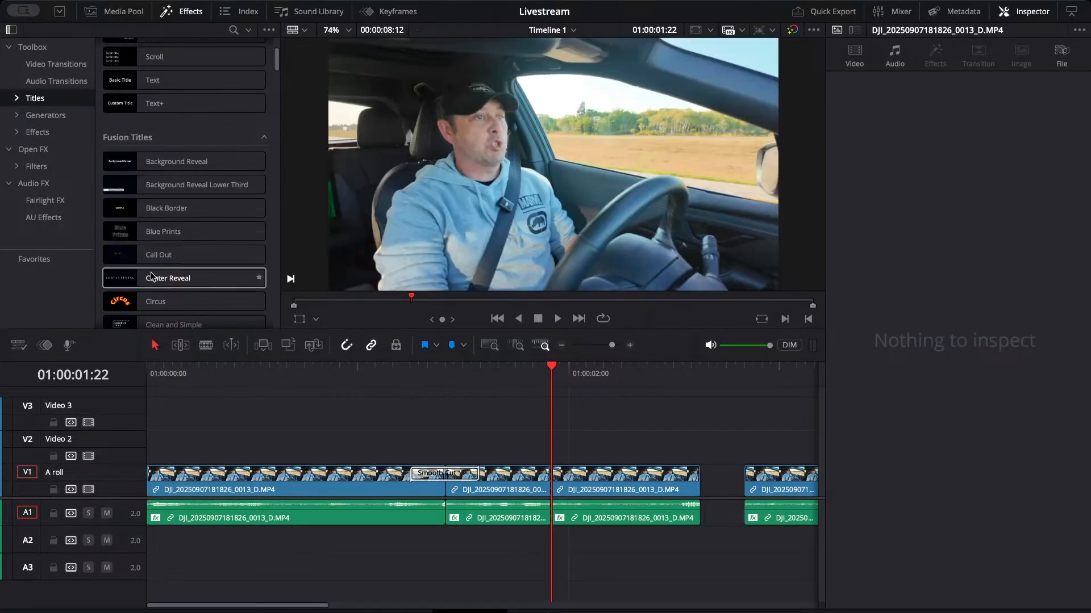
scroll(150, 279, down, 2)
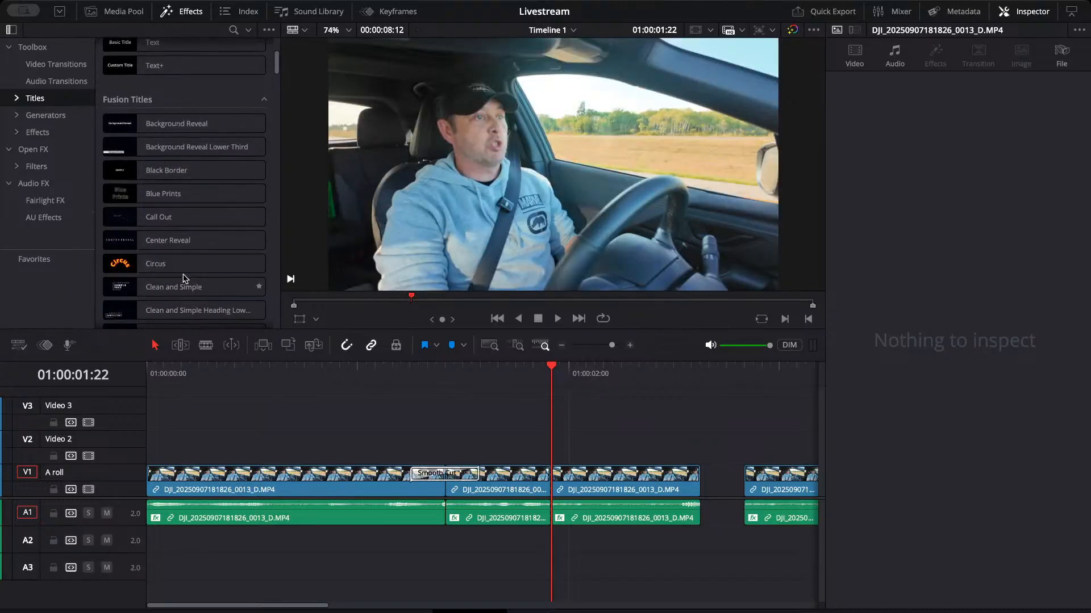
scroll(179, 211, down, 2)
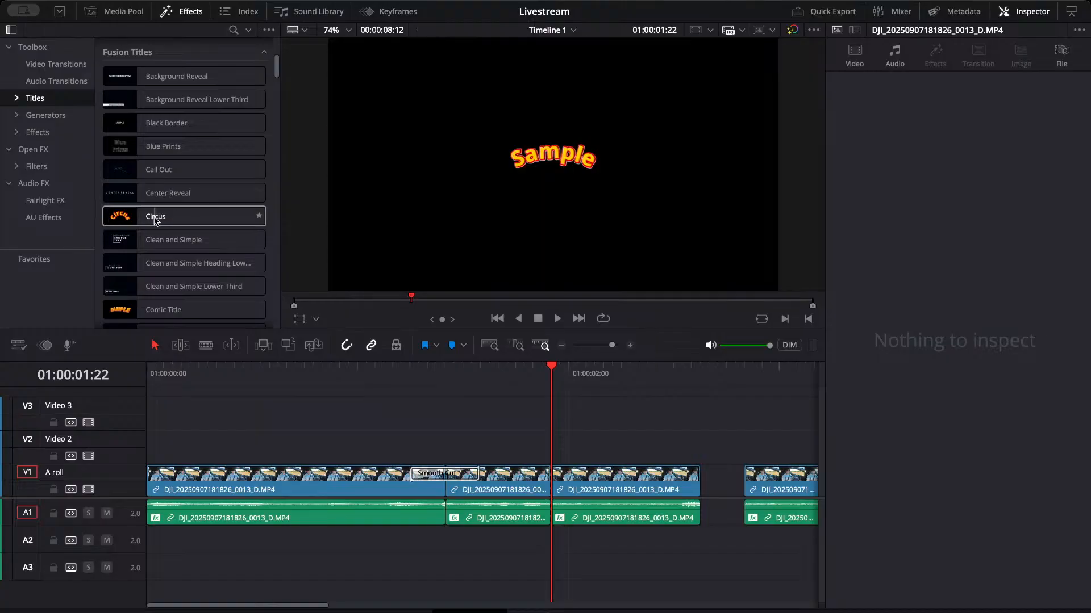
drag(154, 219, 392, 442)
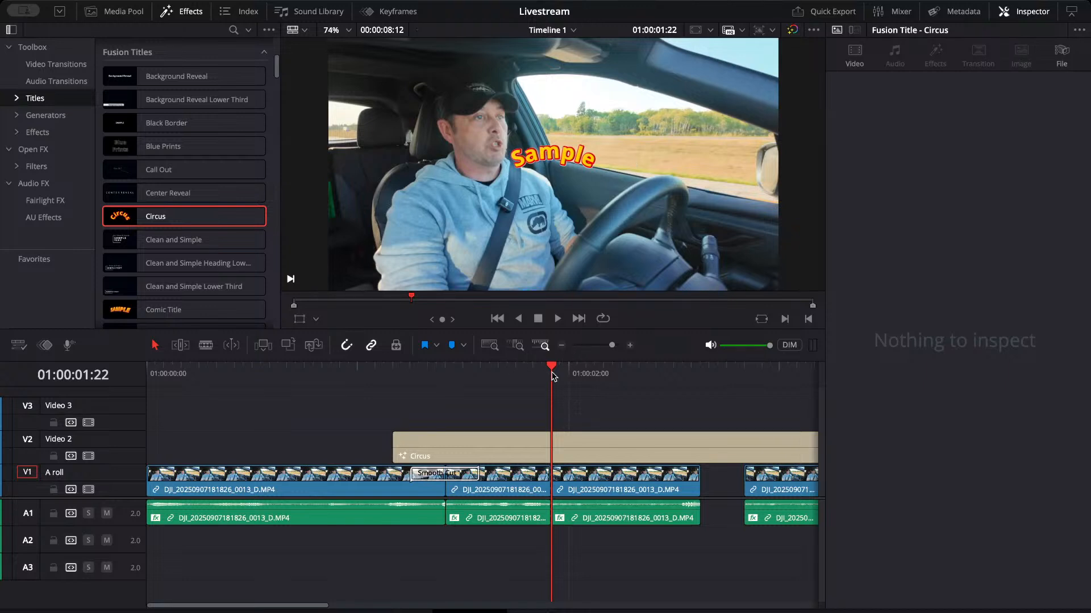
drag(550, 369, 396, 398)
key(space)
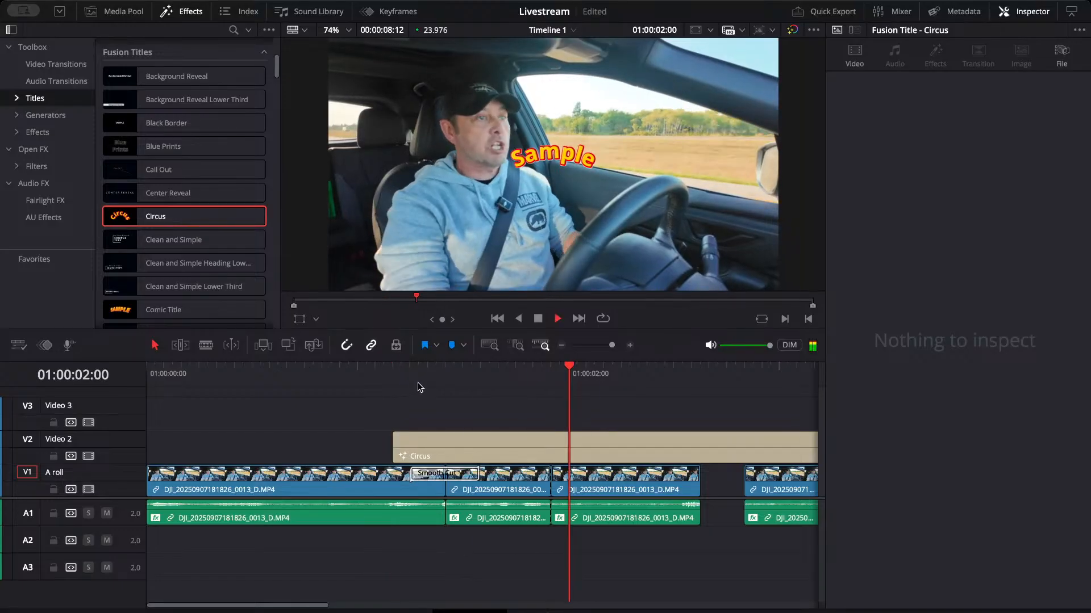
key(space)
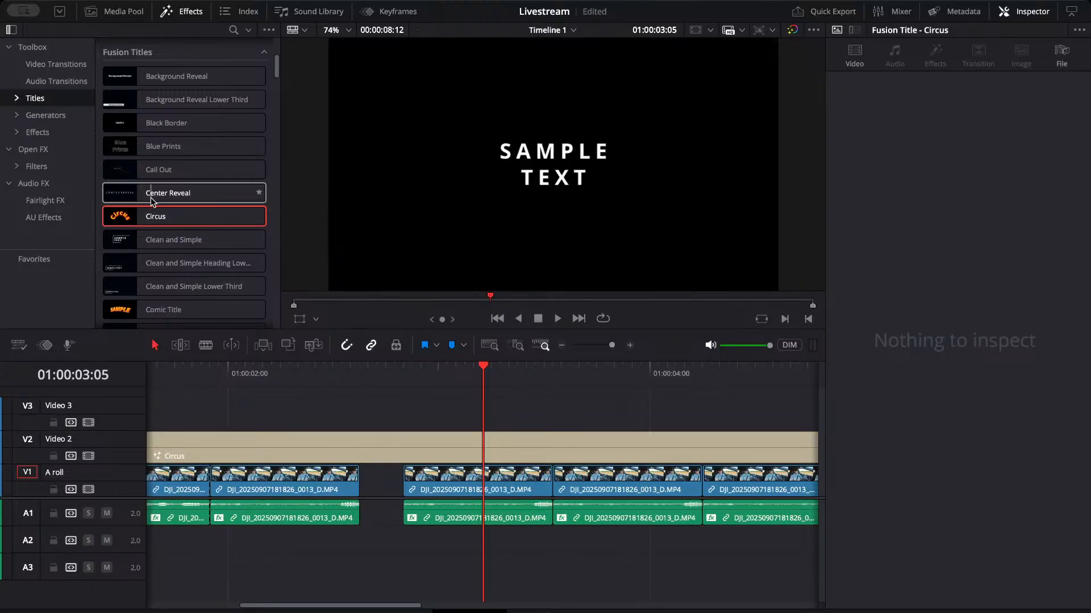
Replace the Circus title on Video 2 with the Center Reveal Fusion title, starting at 01:00:01:23, and play its animation.
click(266, 453)
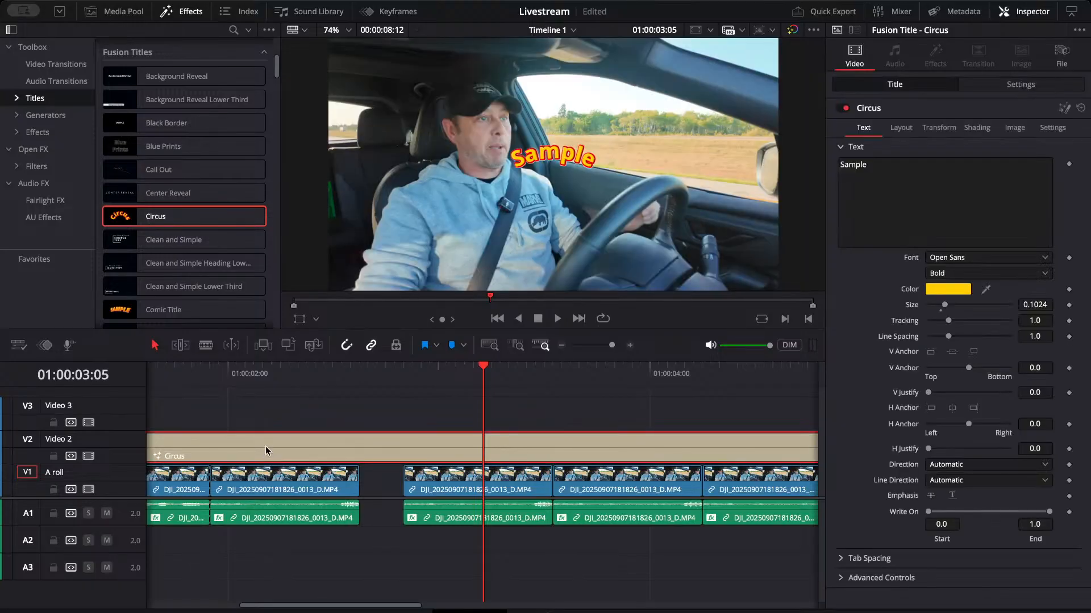
key(Delete)
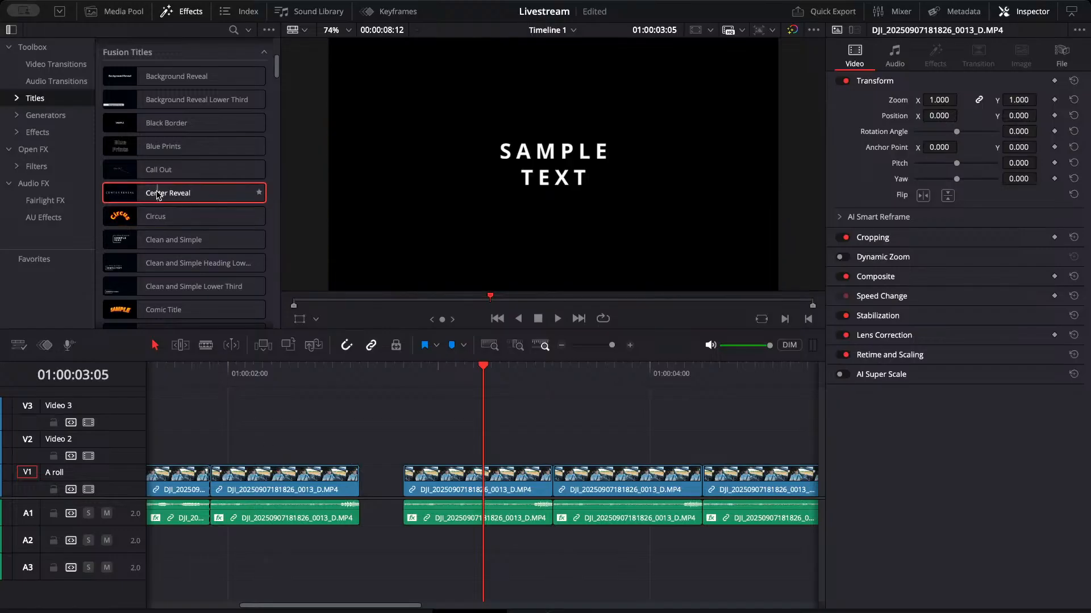
drag(158, 195, 212, 456)
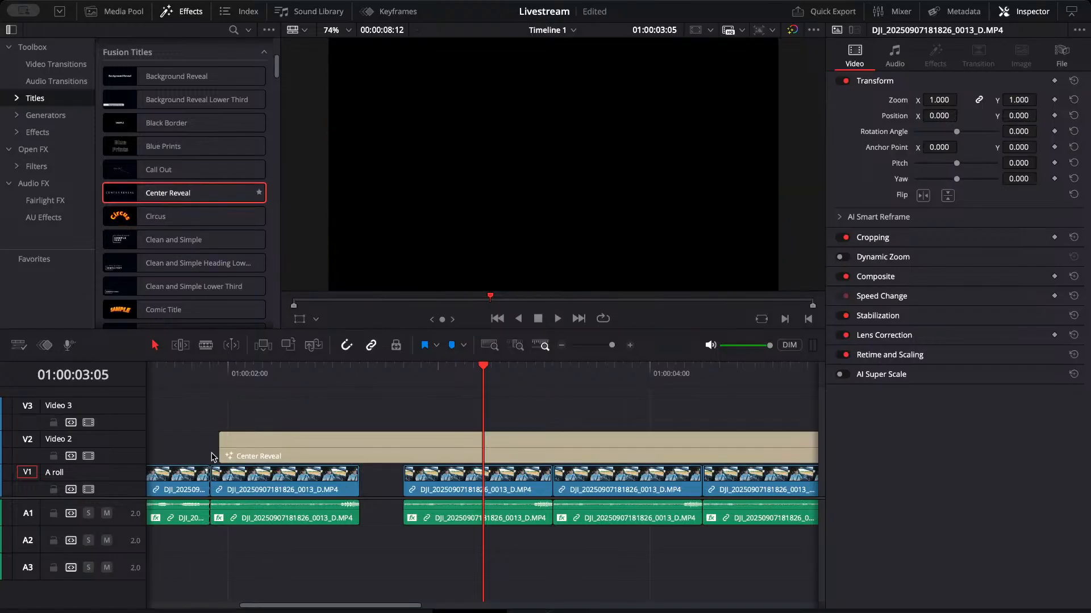
click(272, 375)
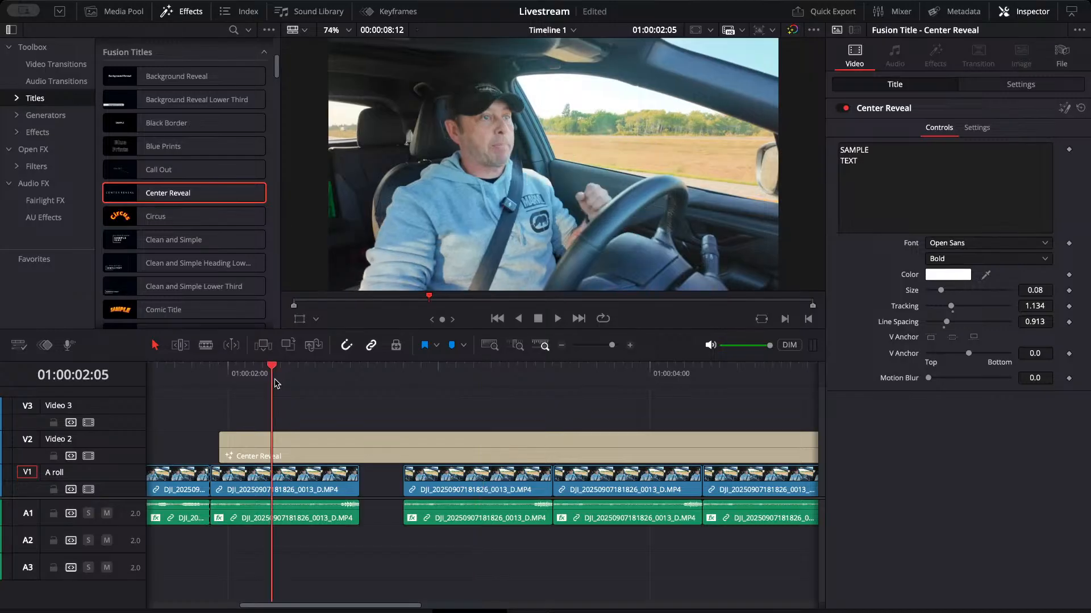
drag(272, 375, 220, 376)
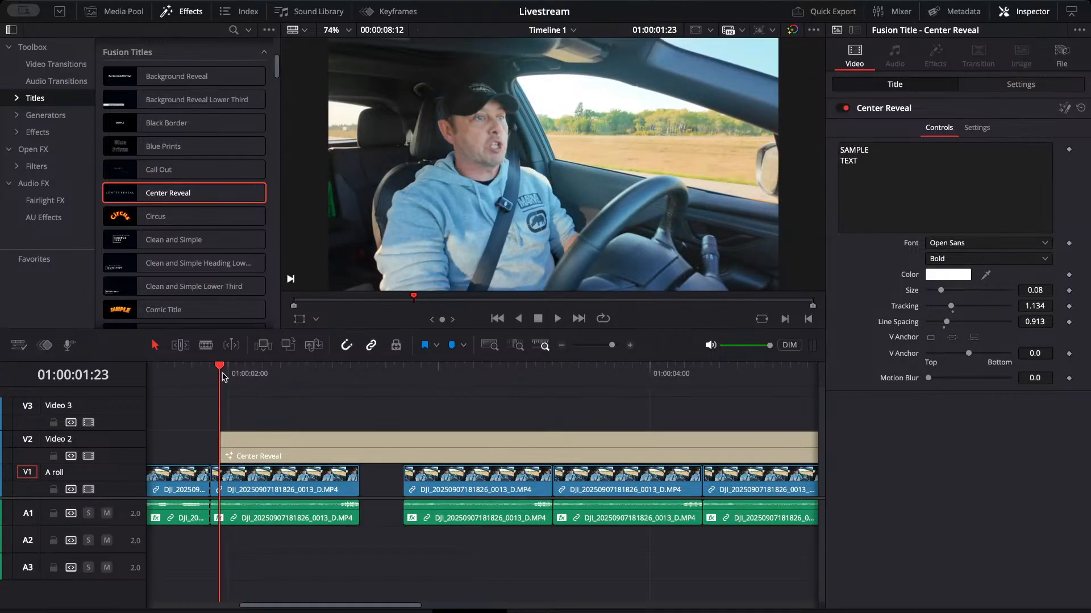
key(space)
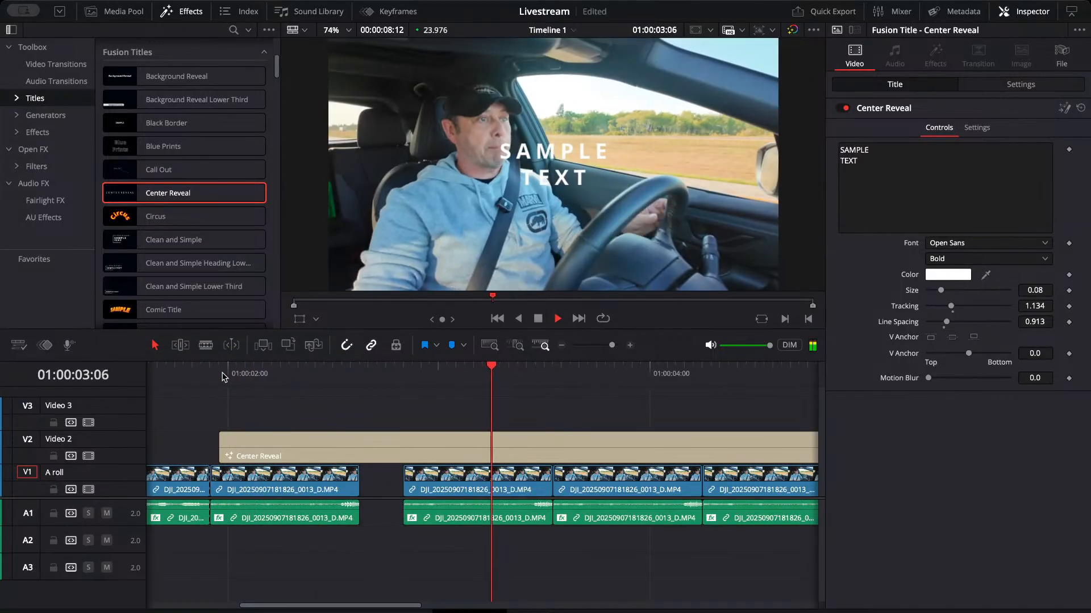
key(space)
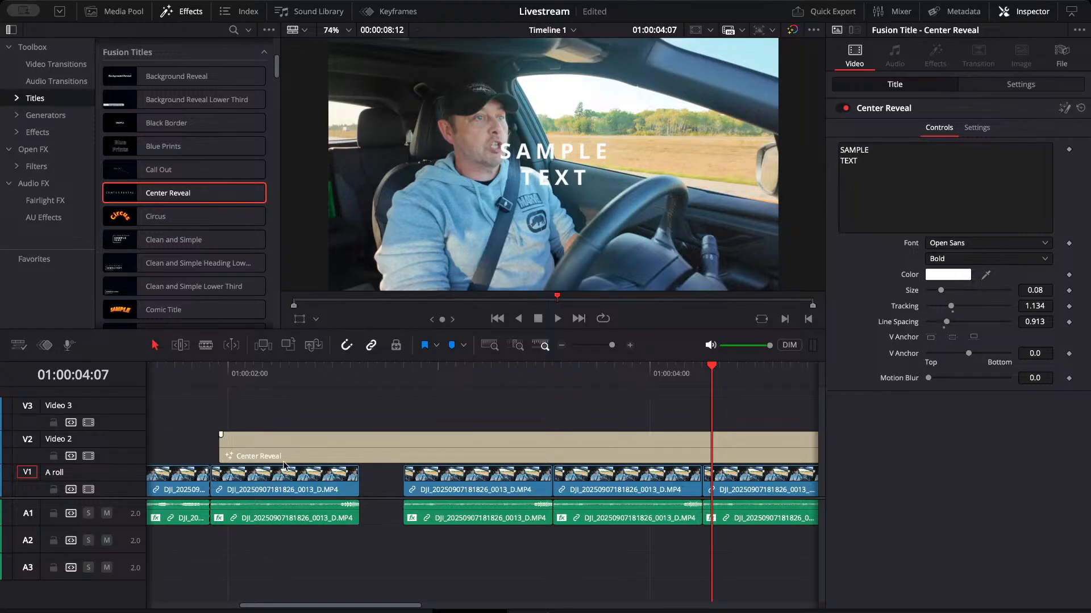
Change the Center Reveal title's text to "Hi" followed by the person's first name and play the title from its start.
click(268, 451)
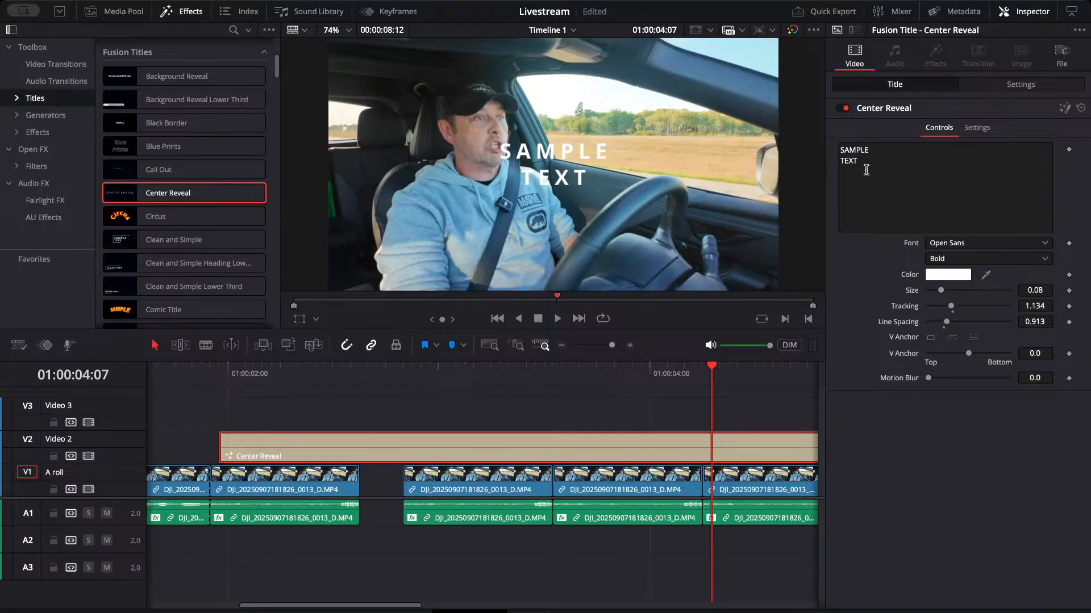
click(878, 153)
drag(870, 163, 830, 152)
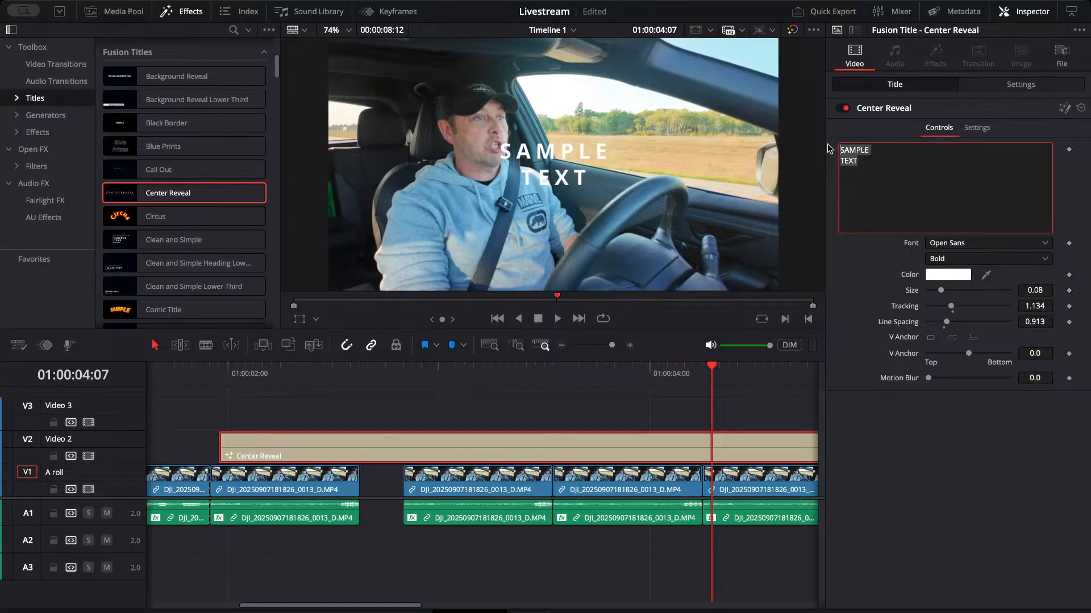
text(Hi)
key(BackSpace)
key(BackSpace)
text(teve)
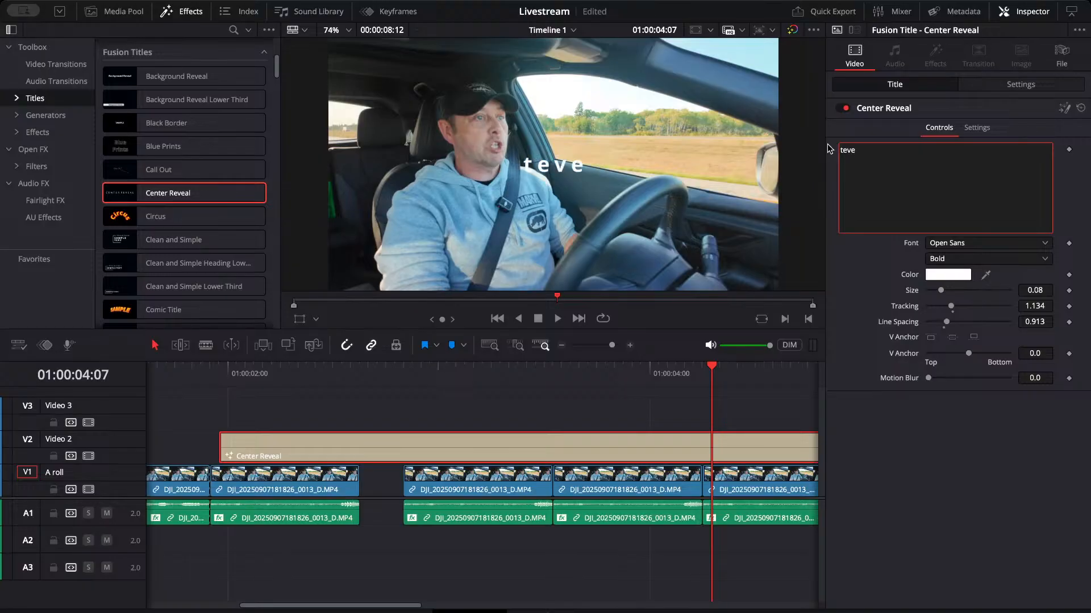
key(BackSpace)
key(BackSpace)
key(BackSpace)
key(BackSpace)
text(Hi Steve)
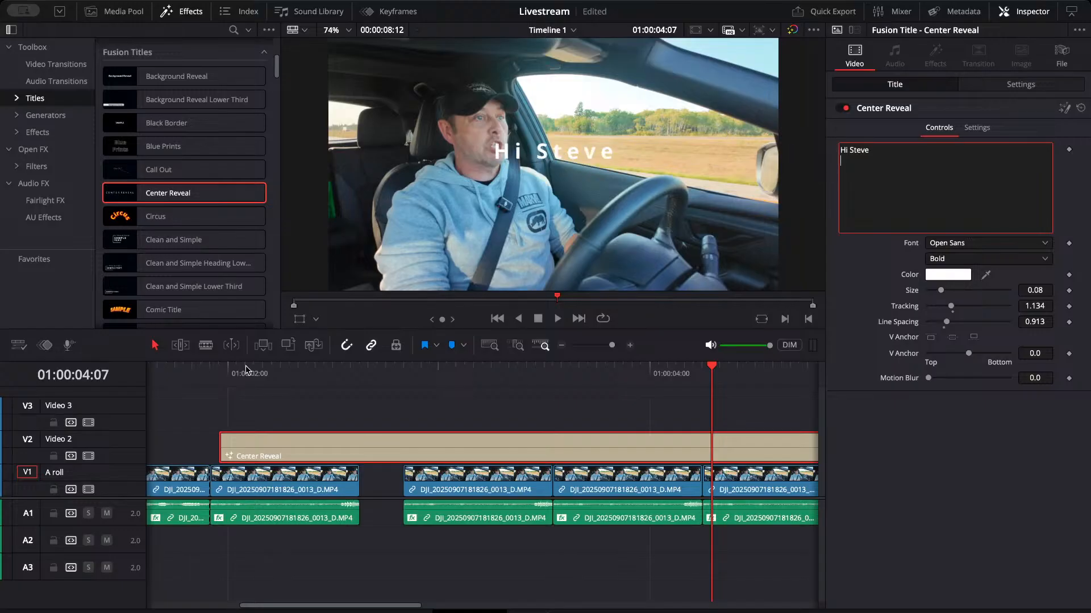
click(220, 374)
key(space)
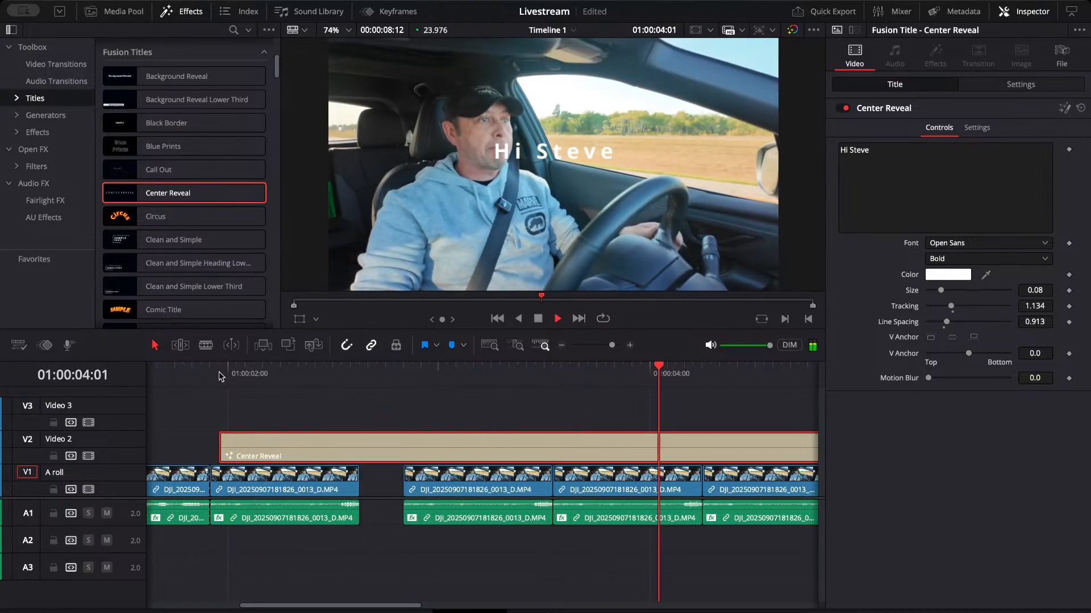
Stop playback and ripple-delete the gap between the driving clips on the A roll track beneath the Center Reveal title.
key(space)
click(394, 482)
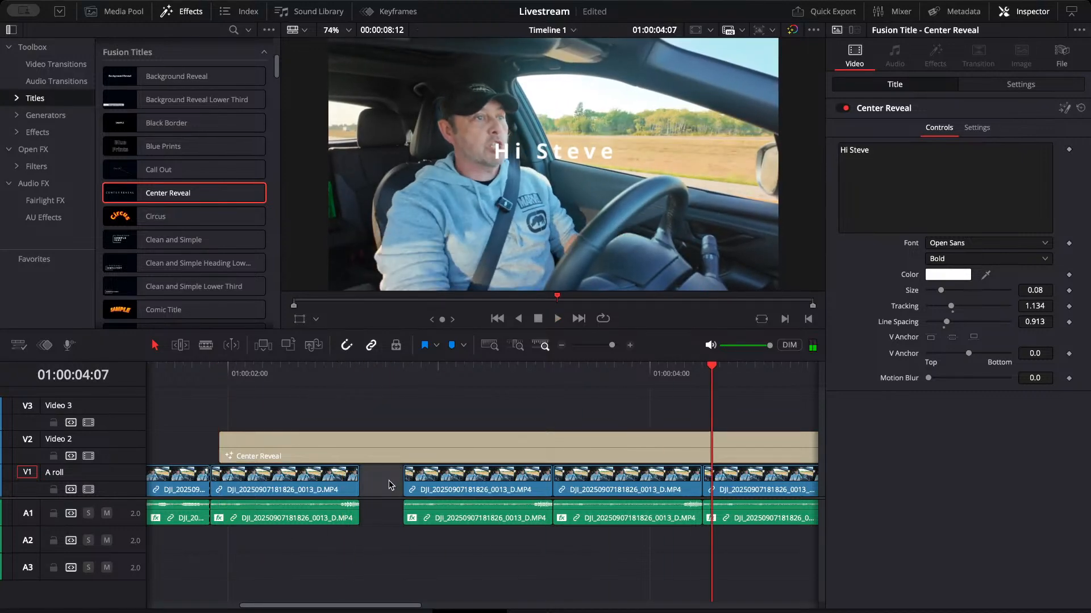
key(Delete)
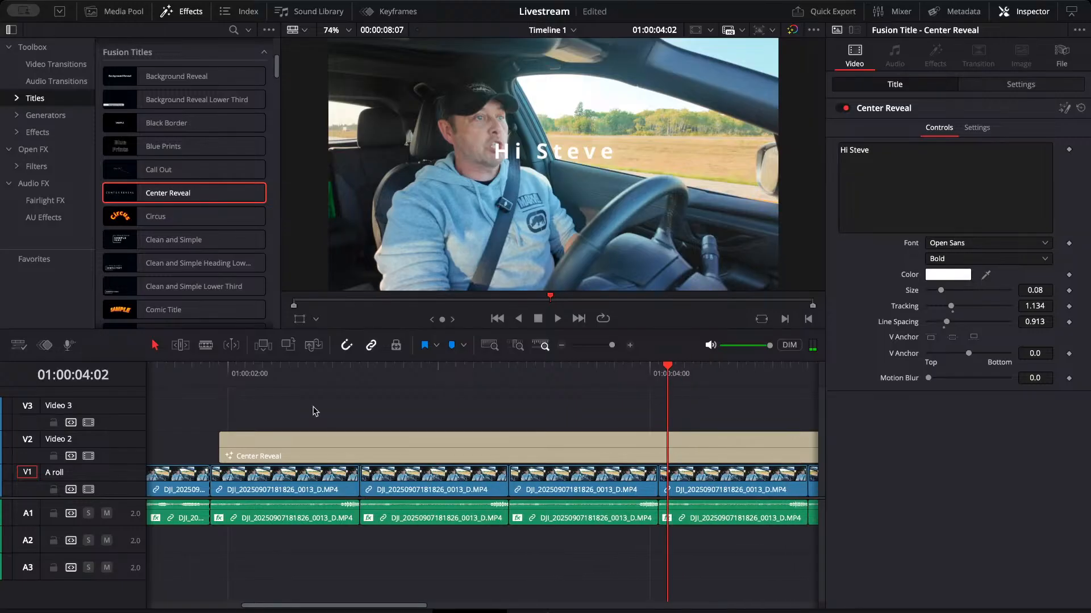
Shorten the Center Reveal title on Video 2 to end just before 01:00:04:00 and play it from its start.
click(230, 368)
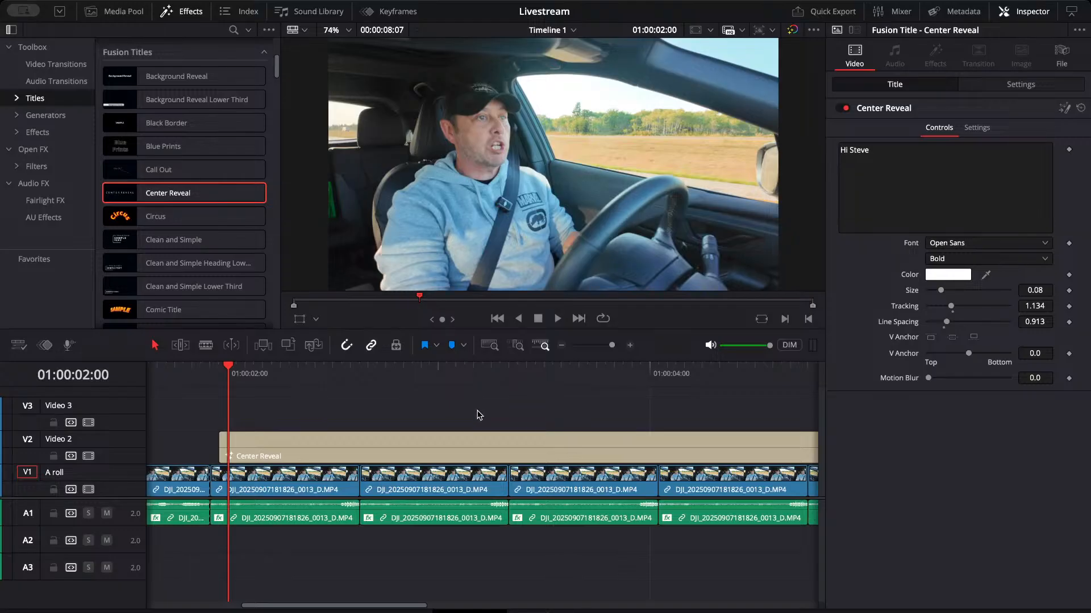
scroll(623, 409, down, 2)
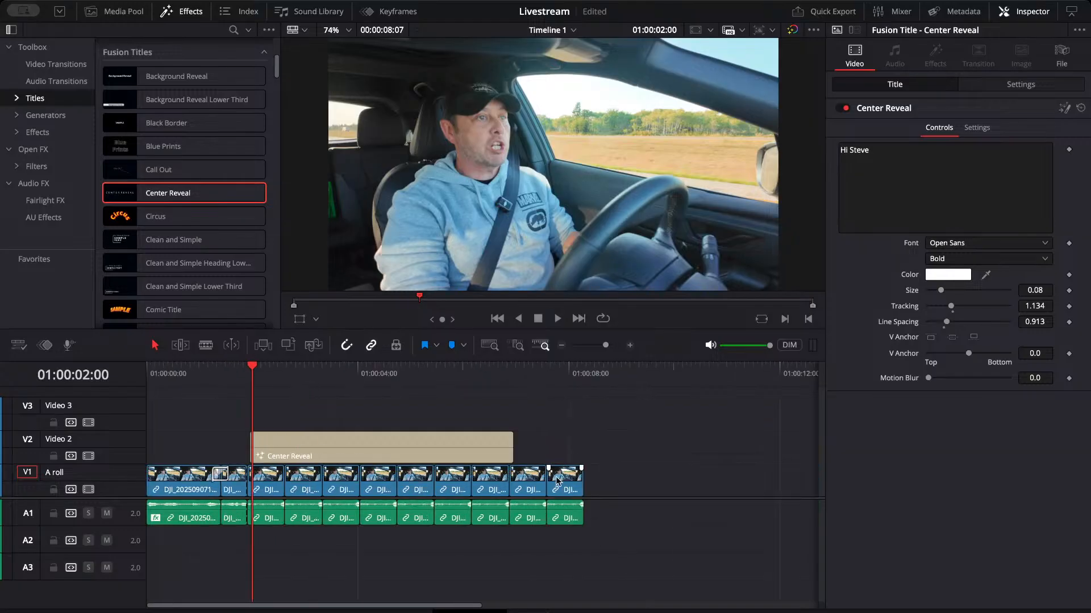
drag(512, 447, 345, 437)
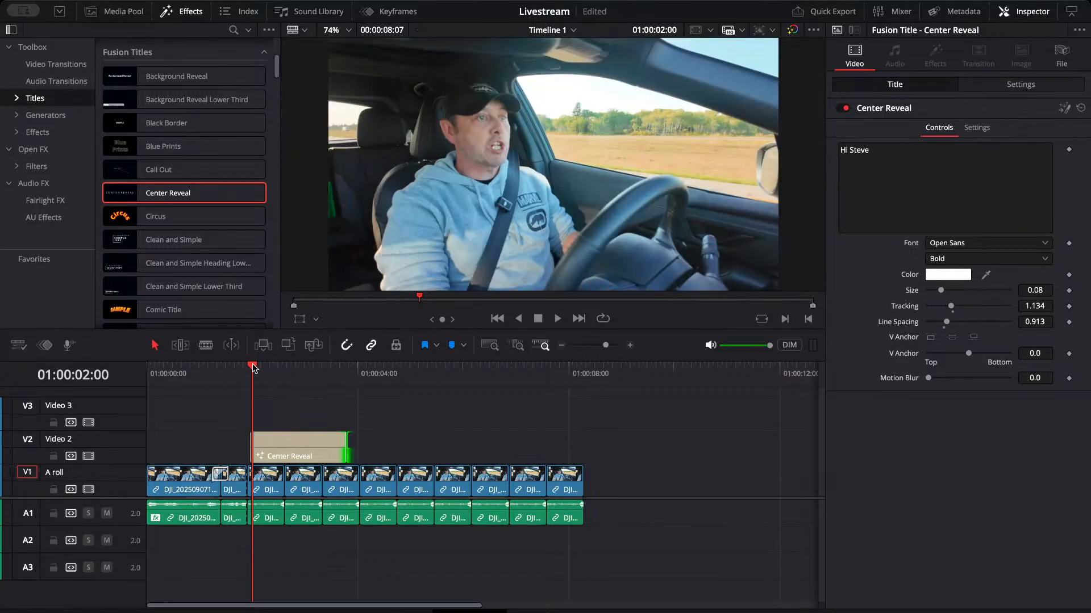
drag(254, 368, 245, 368)
click(550, 563)
key(space)
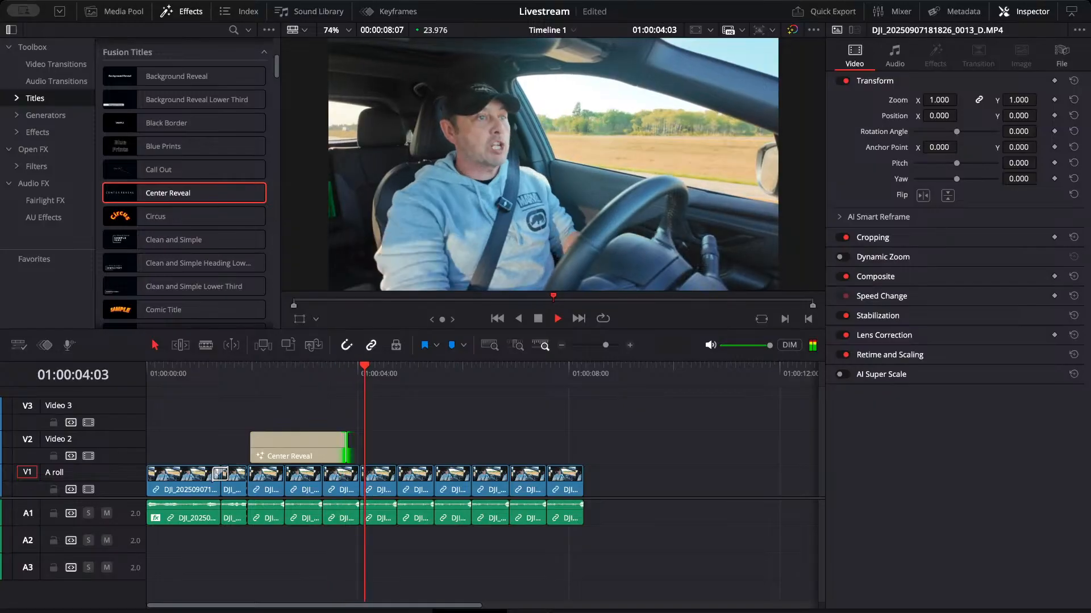
key(space)
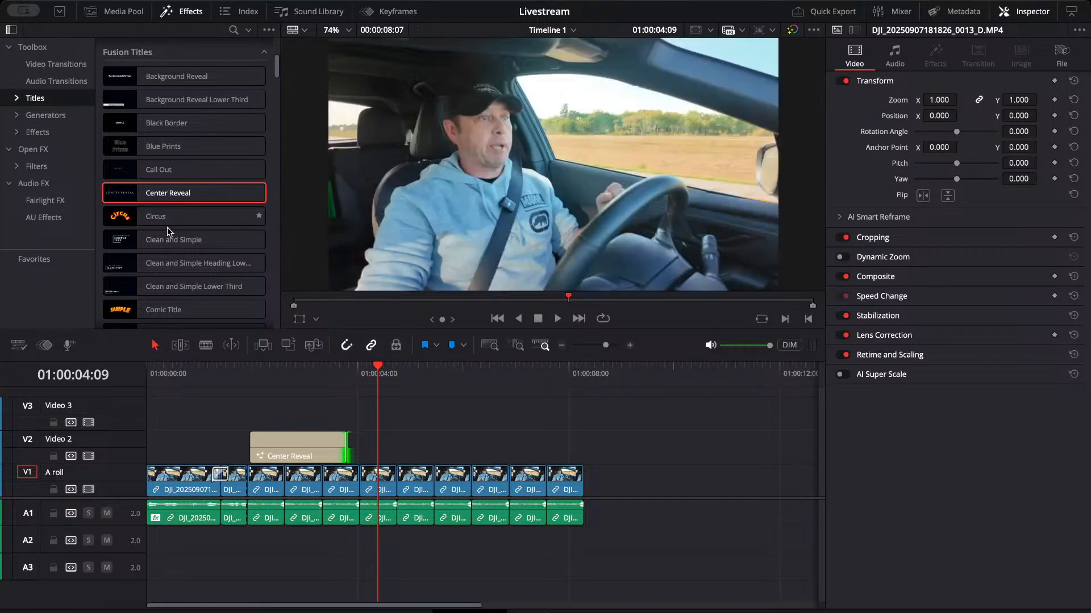
Browse the Fusion titles in the Effects library, and examine the Subtitles category with its animated and static styles.
scroll(169, 227, down, 3)
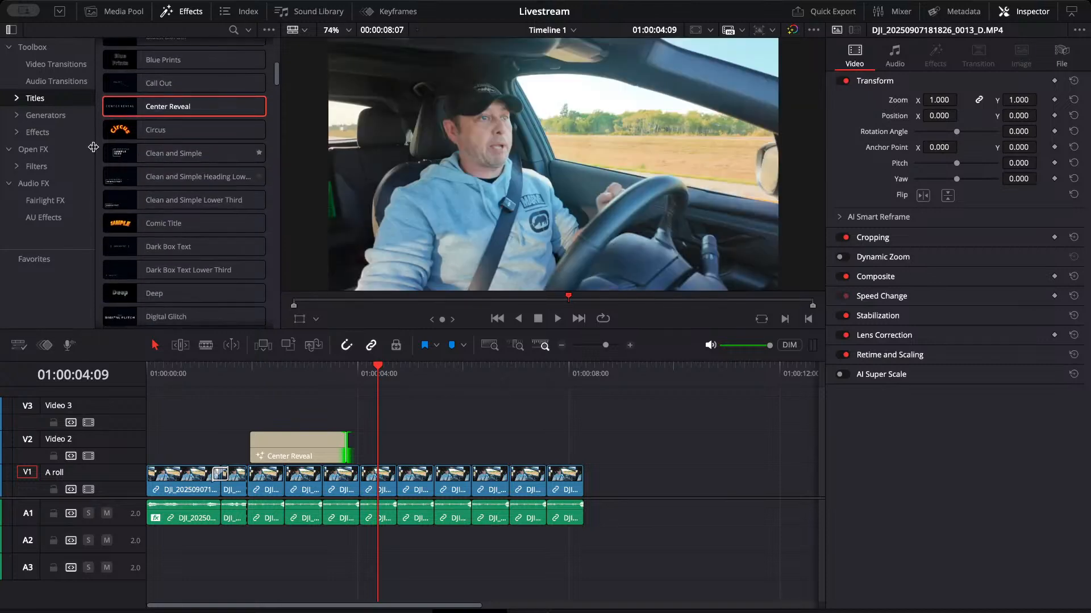
scroll(182, 120, down, 6)
scroll(182, 120, down, 11)
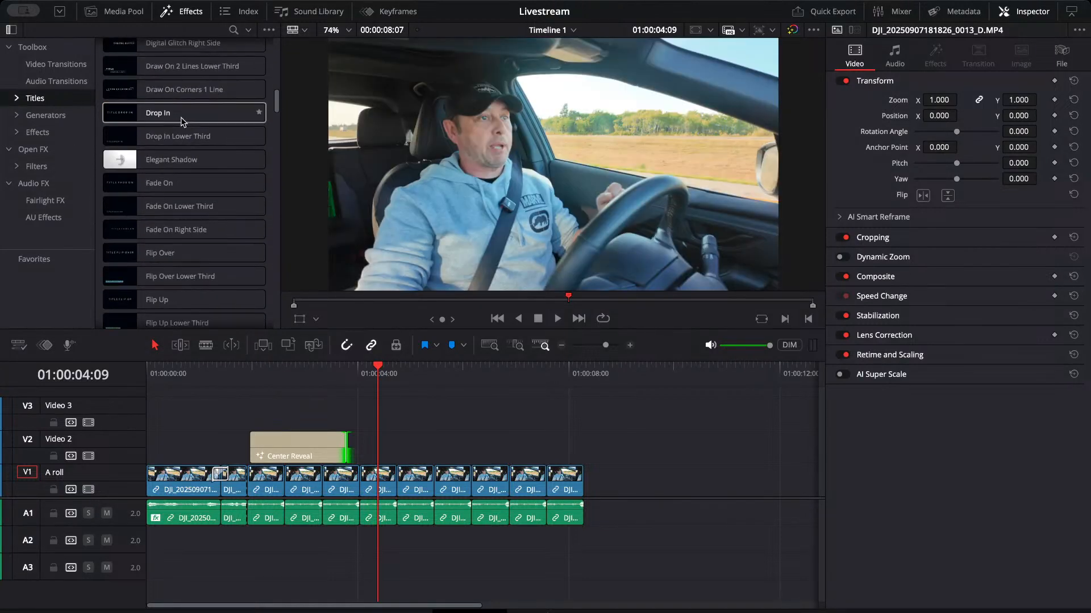
scroll(180, 117, down, 4)
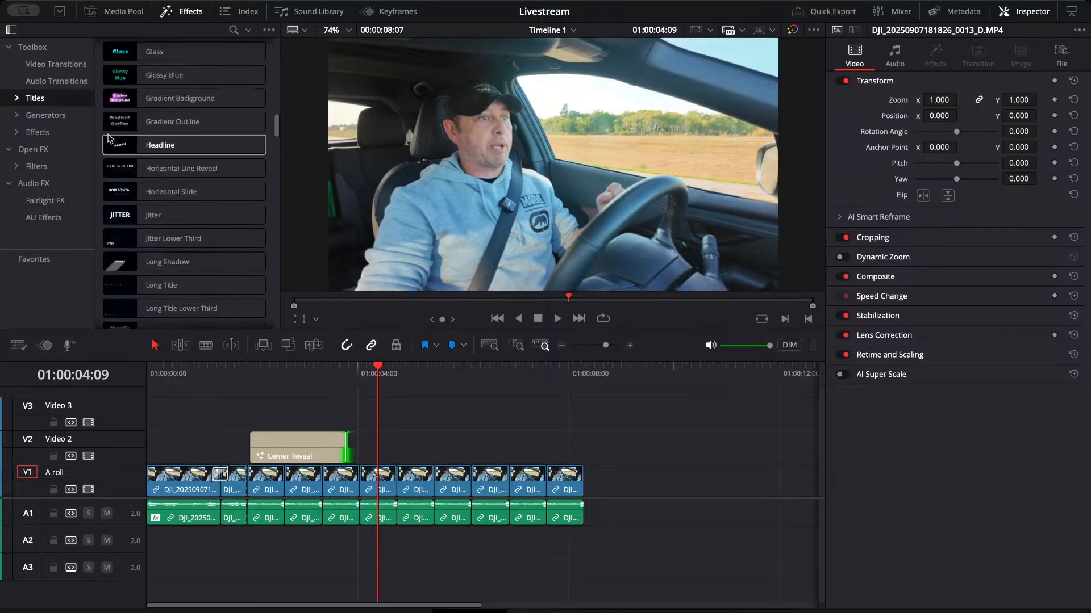
scroll(127, 136, down, 15)
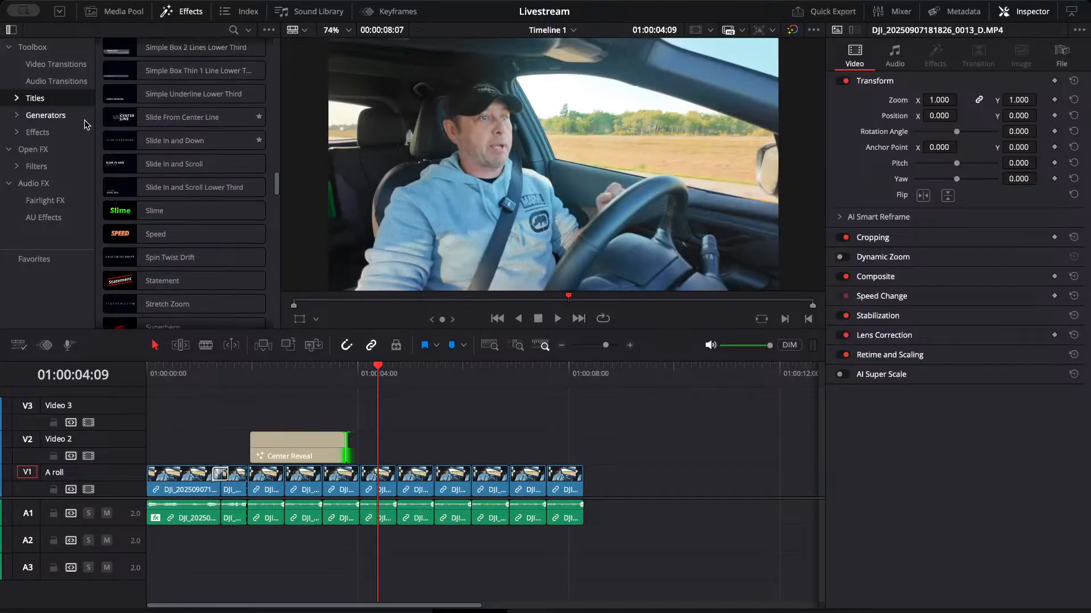
click(17, 99)
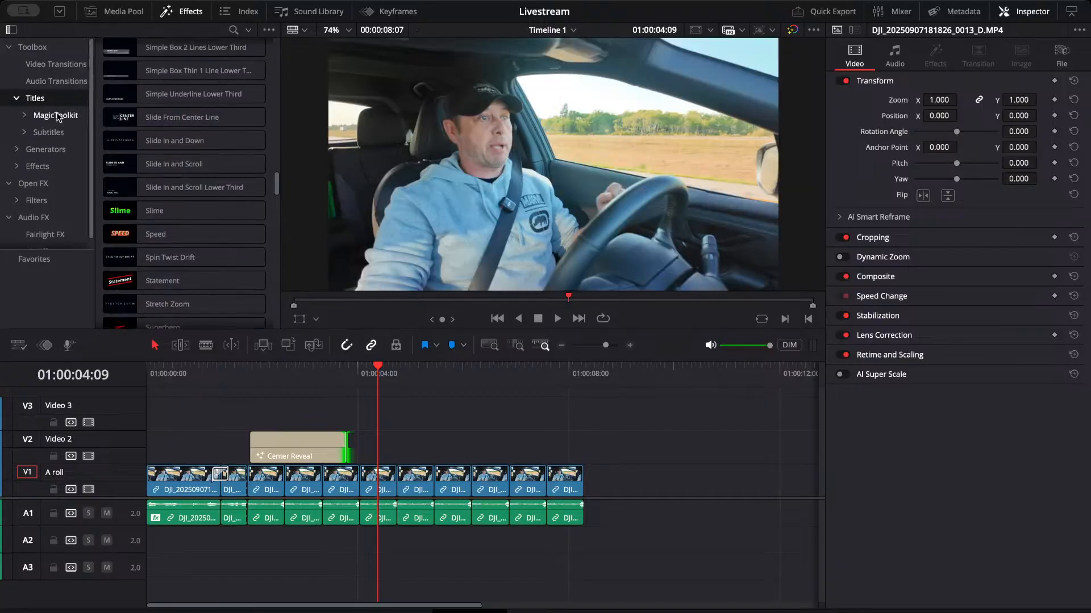
click(44, 133)
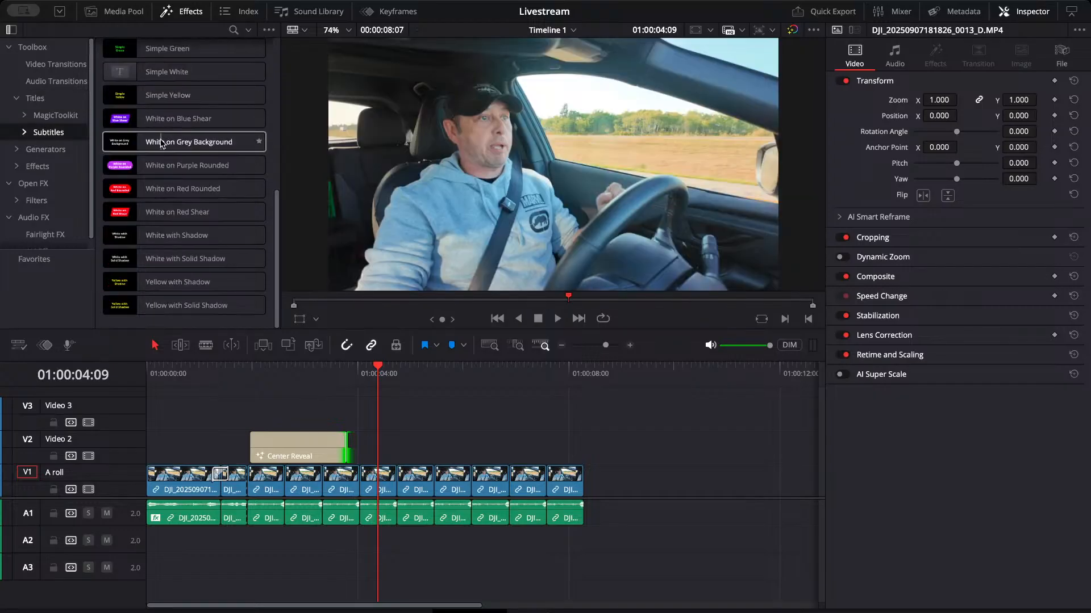
scroll(175, 158, up, 5)
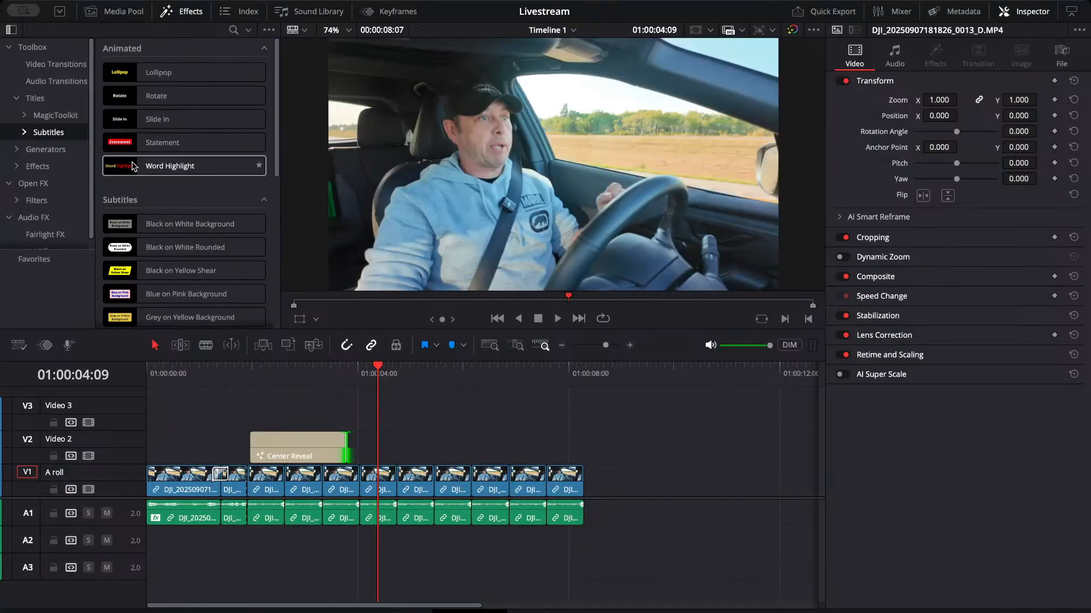
Replace the Center Reveal title on Video 2 with the Black on Yellow Shear subtitle title, starting at about 01:00:01:14, and select it.
click(280, 456)
key(Delete)
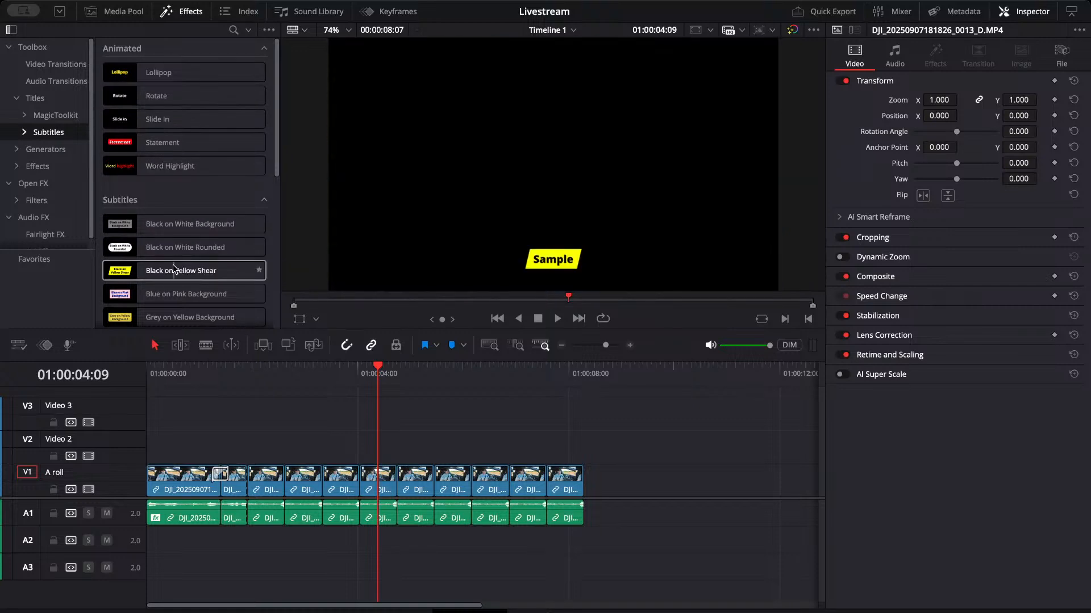
drag(174, 270, 229, 451)
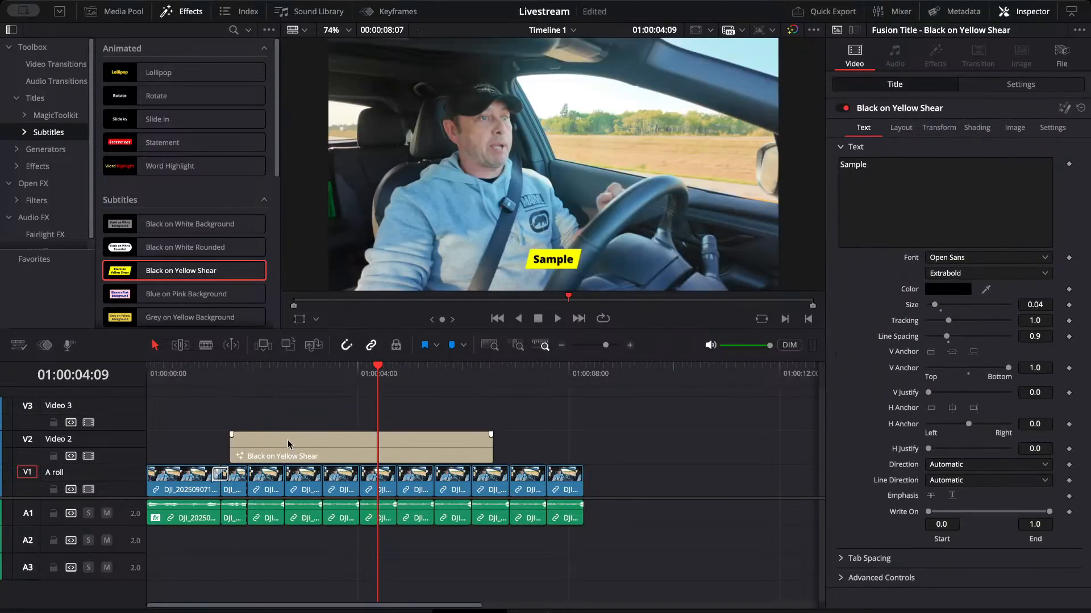
click(337, 448)
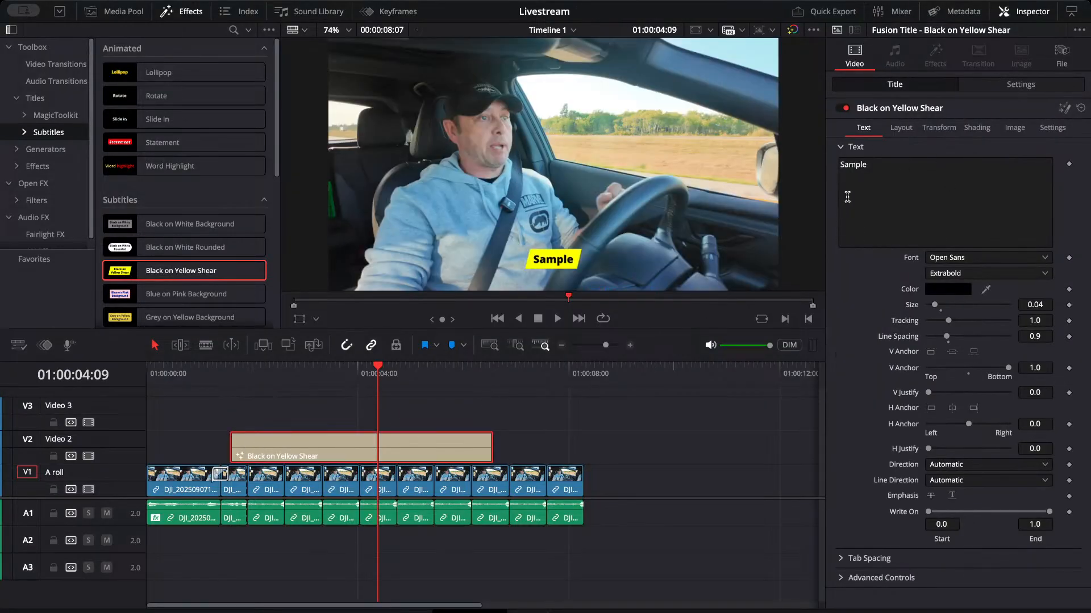
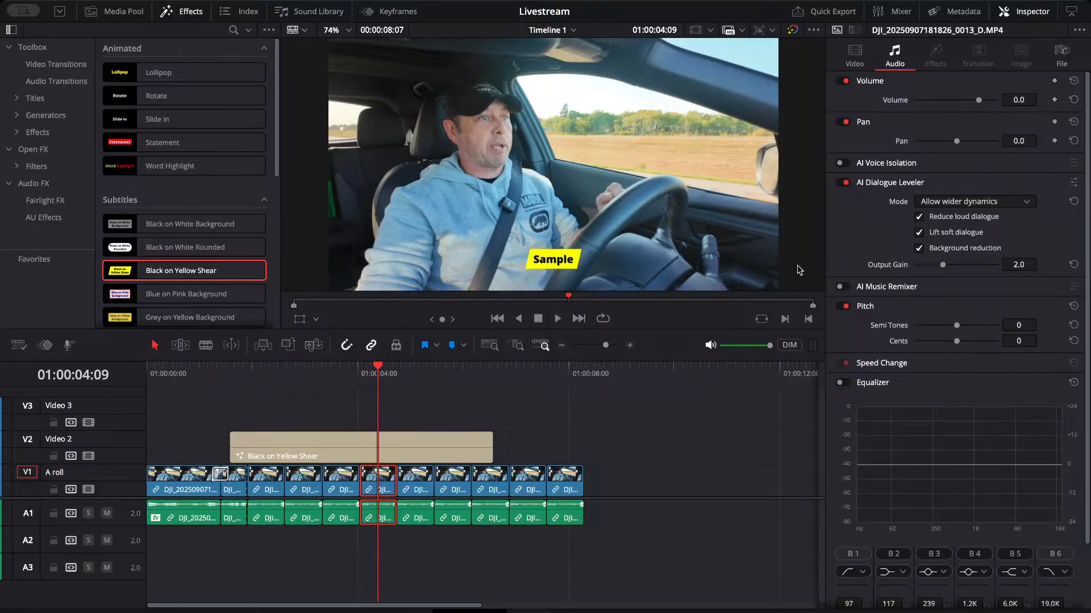
Lower the volume of the selected driving clip at about 01:00:04:00 to -81.2 and play the timeline across it.
click(213, 374)
key(space)
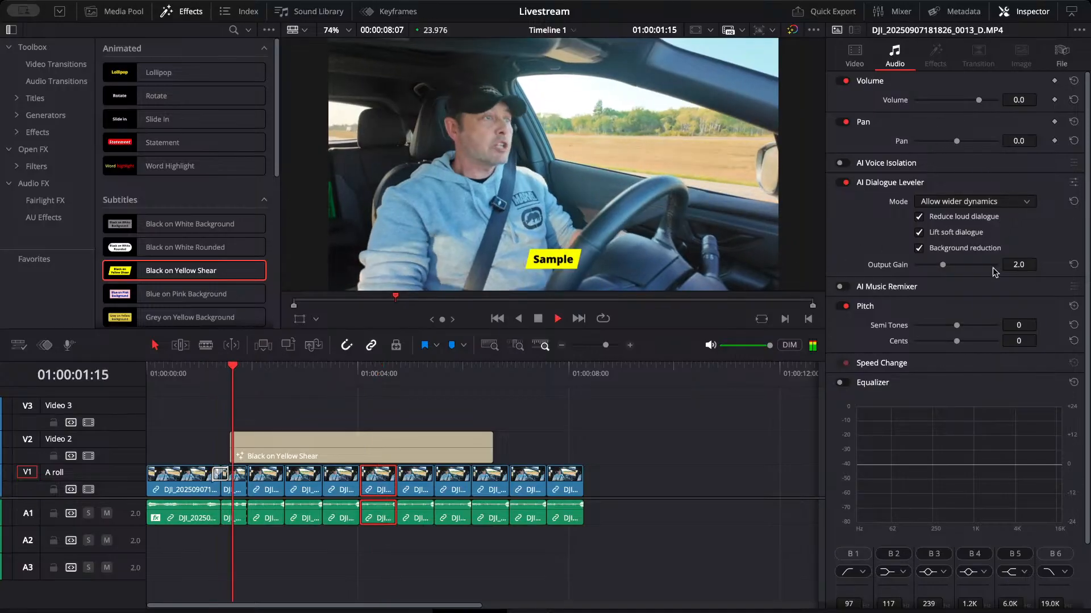
drag(978, 100, 926, 103)
key(space)
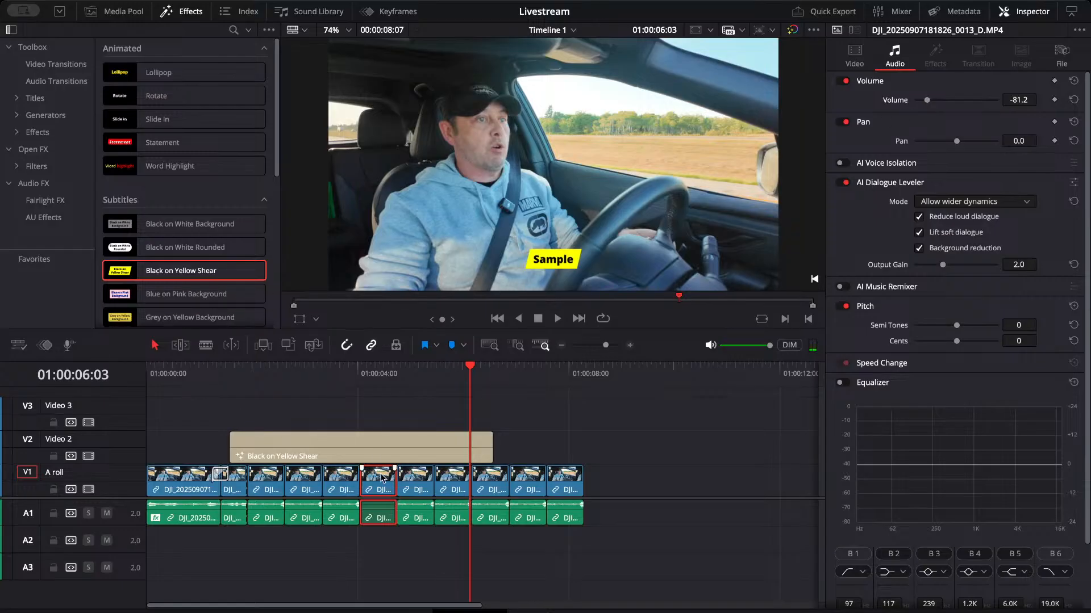
click(364, 376)
key(space)
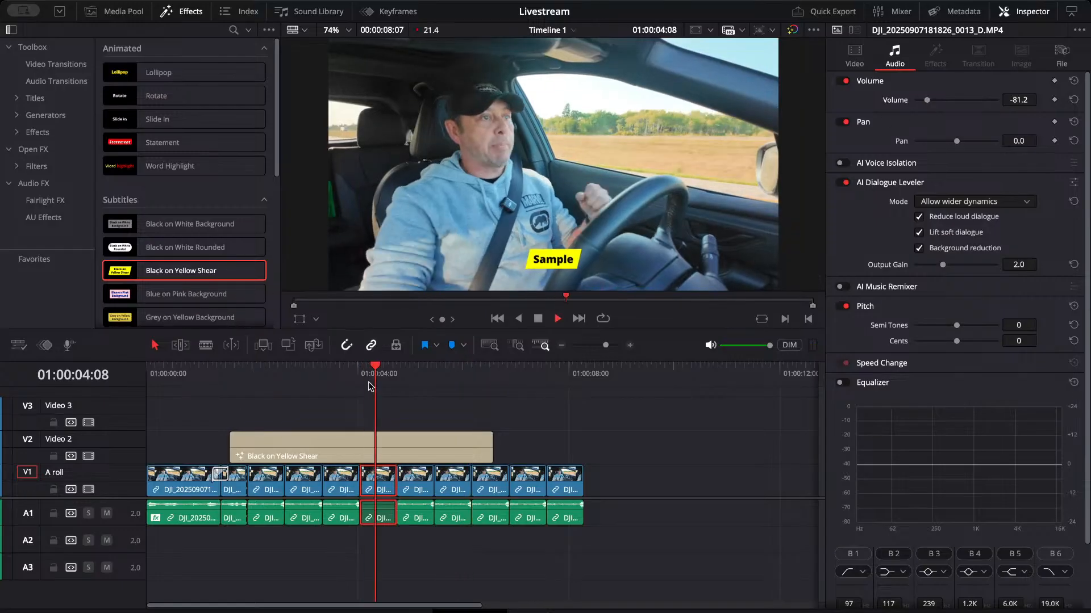
key(space)
click(629, 509)
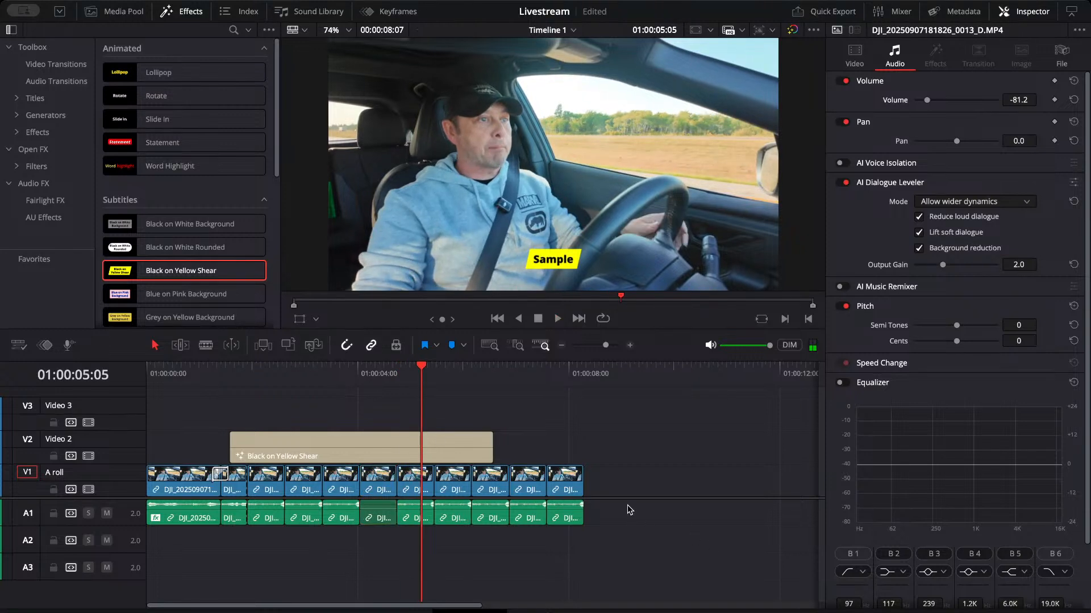
Select all the driving clips, play them, and switch their Volume setting off and back on before deselecting them.
drag(610, 516, 193, 525)
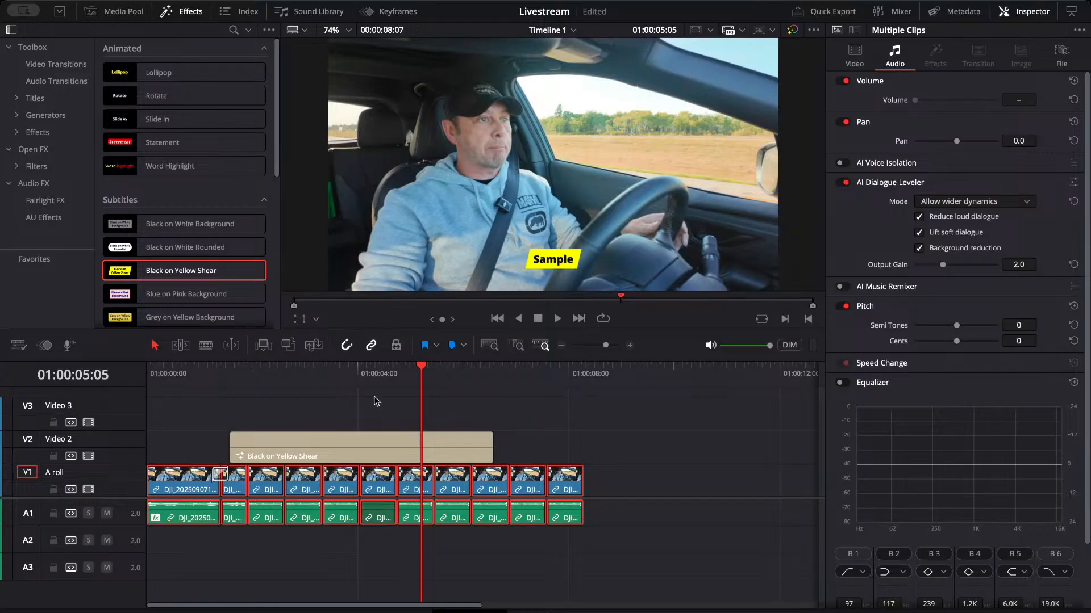
click(175, 375)
key(space)
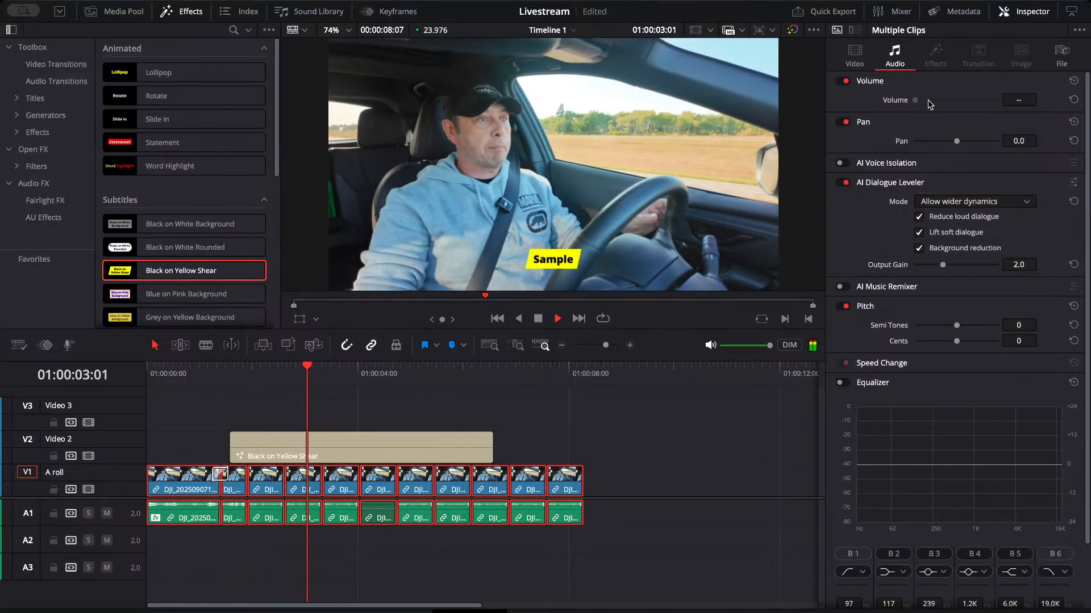
key(space)
click(844, 81)
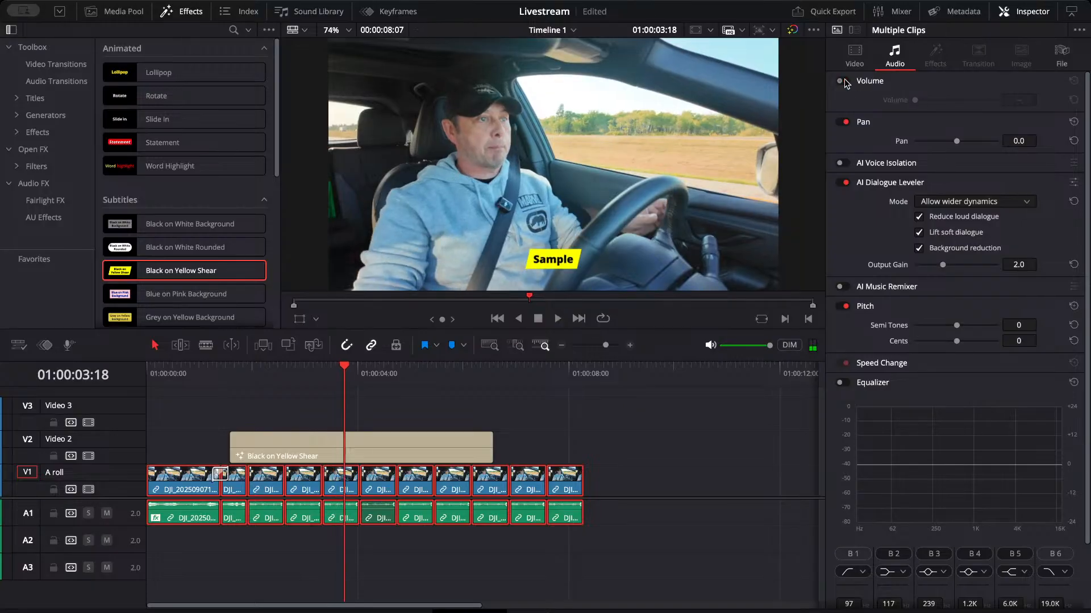
click(844, 81)
click(651, 428)
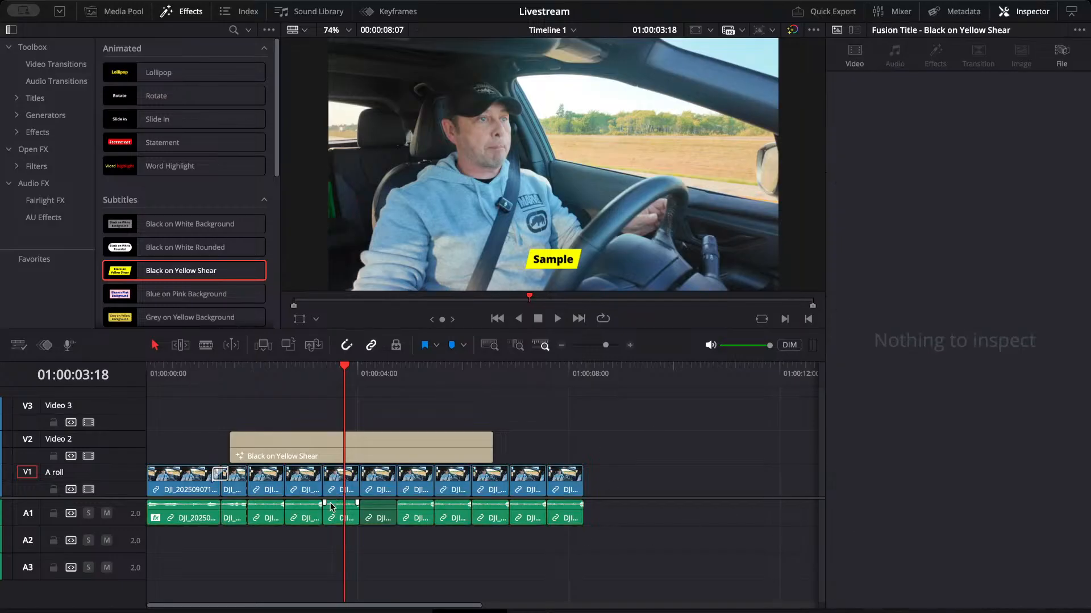
Select the driving clip starting at about 01:00:06:04 and play the timeline from 01:00:02:08 to 01:00:04:04.
click(386, 516)
click(403, 534)
click(481, 519)
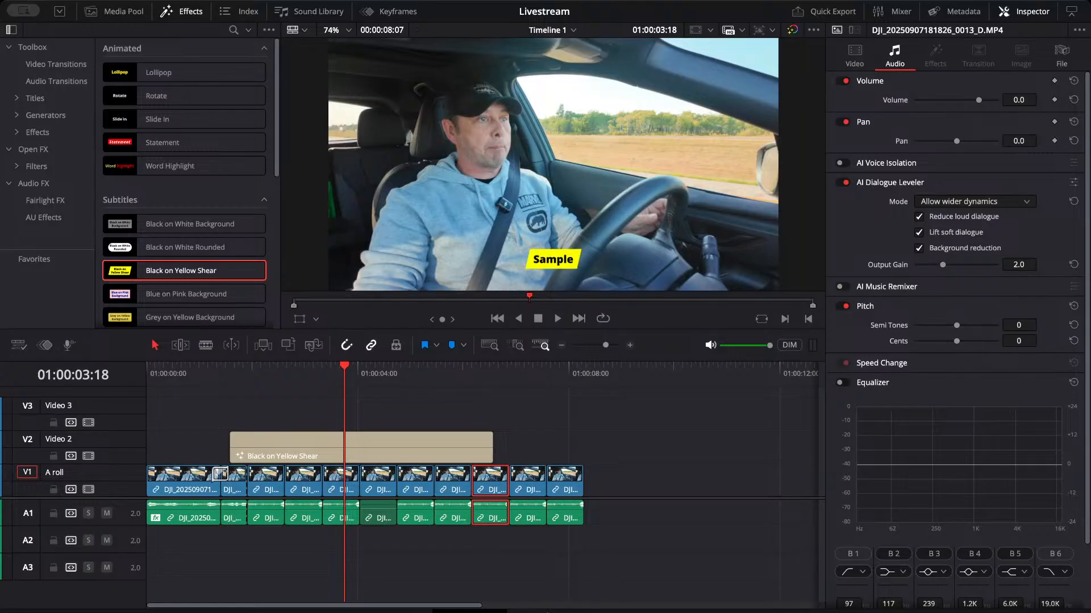
click(593, 377)
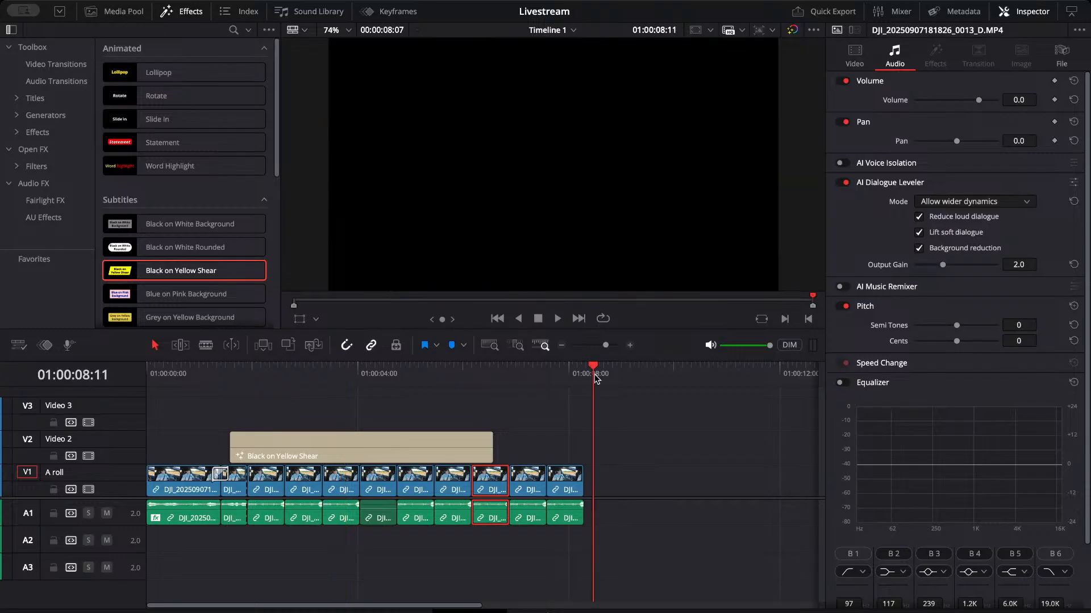
click(584, 378)
click(270, 375)
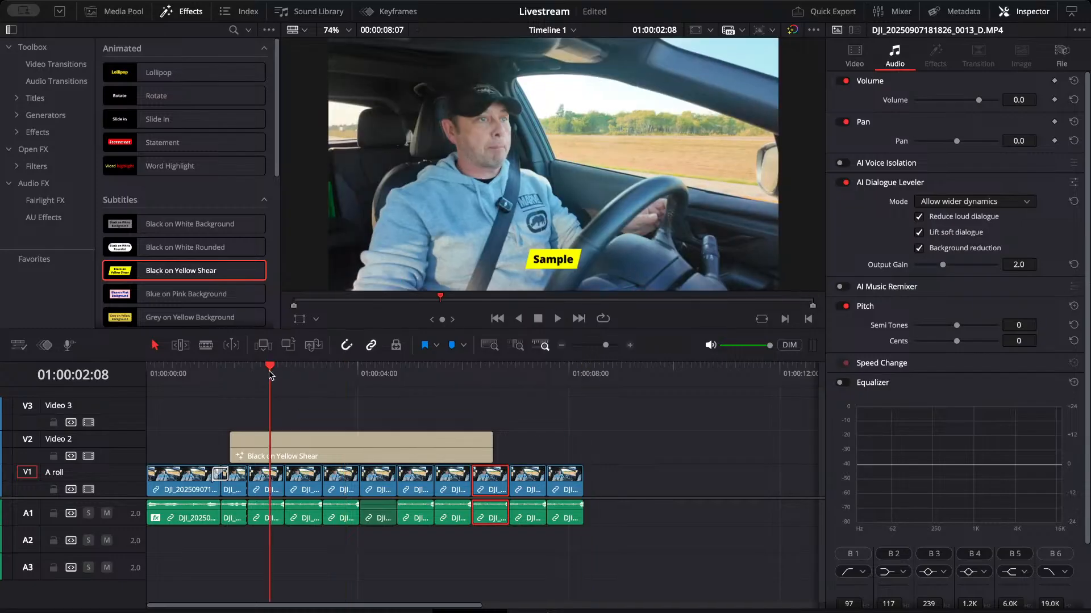
key(space)
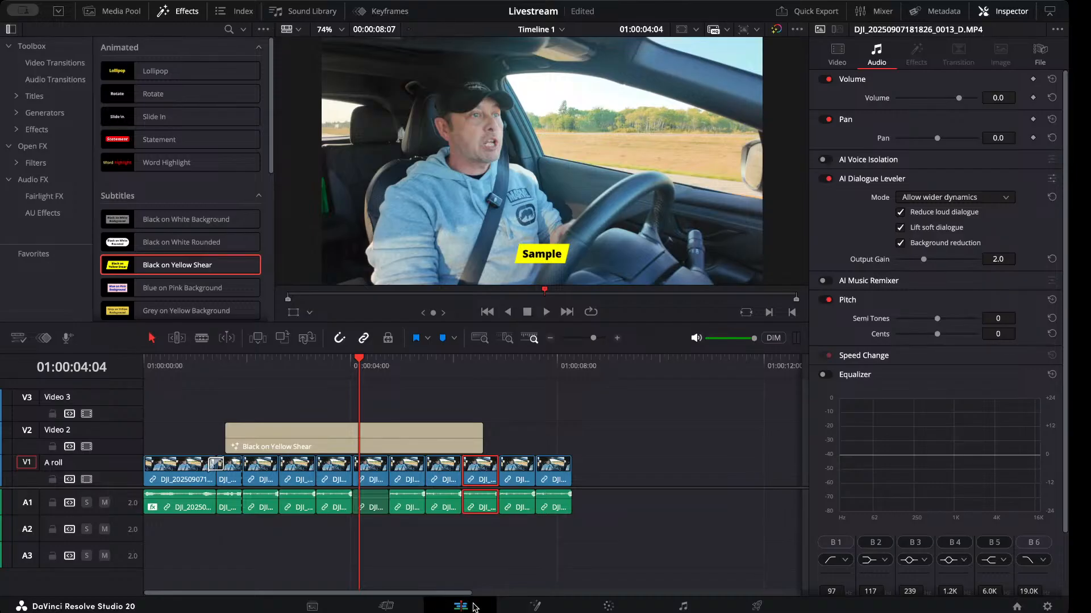
Open the Black on Yellow Shear title on the Fusion page and move its Template node farther away from MediaOut1.
click(536, 607)
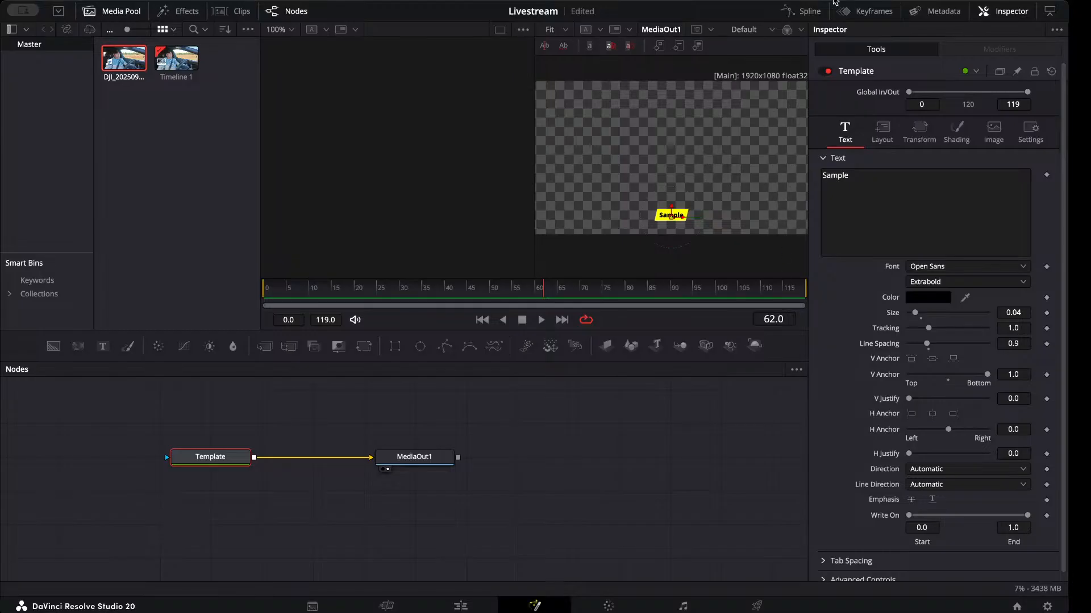
click(1010, 11)
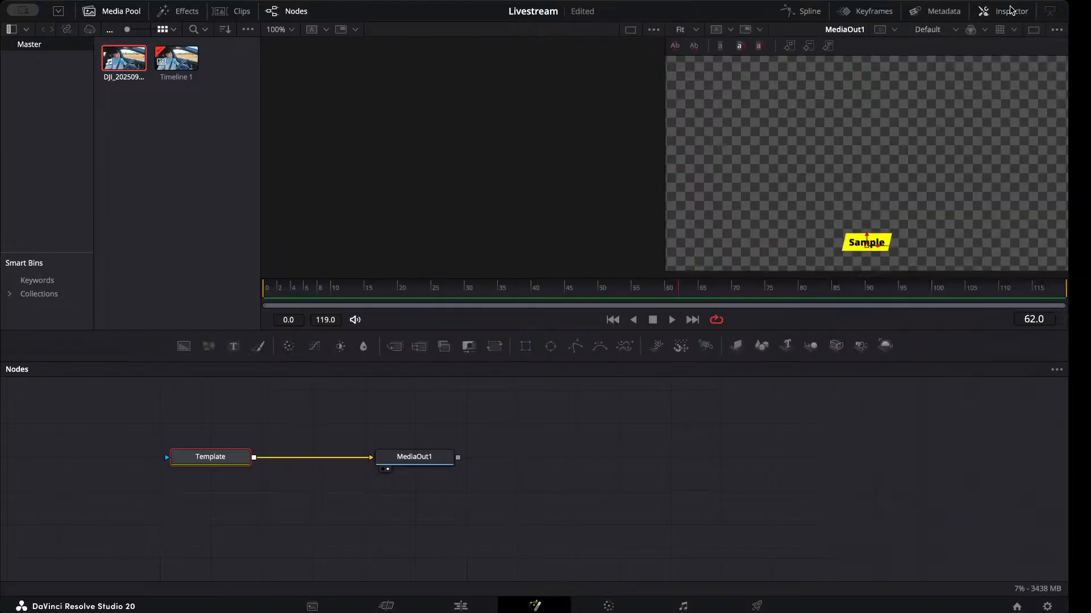
click(1011, 11)
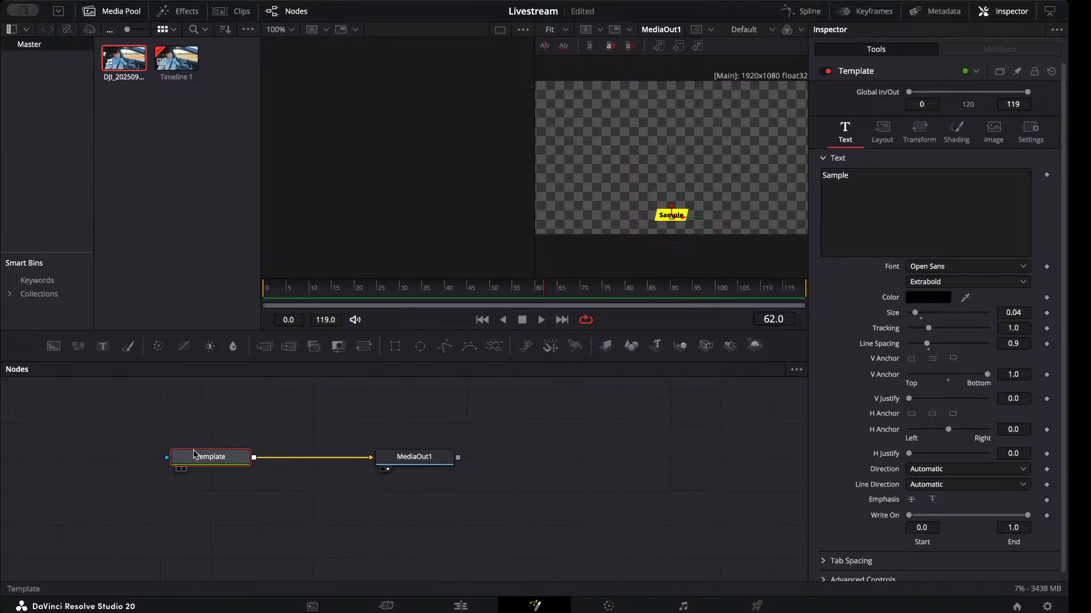
drag(200, 462, 85, 463)
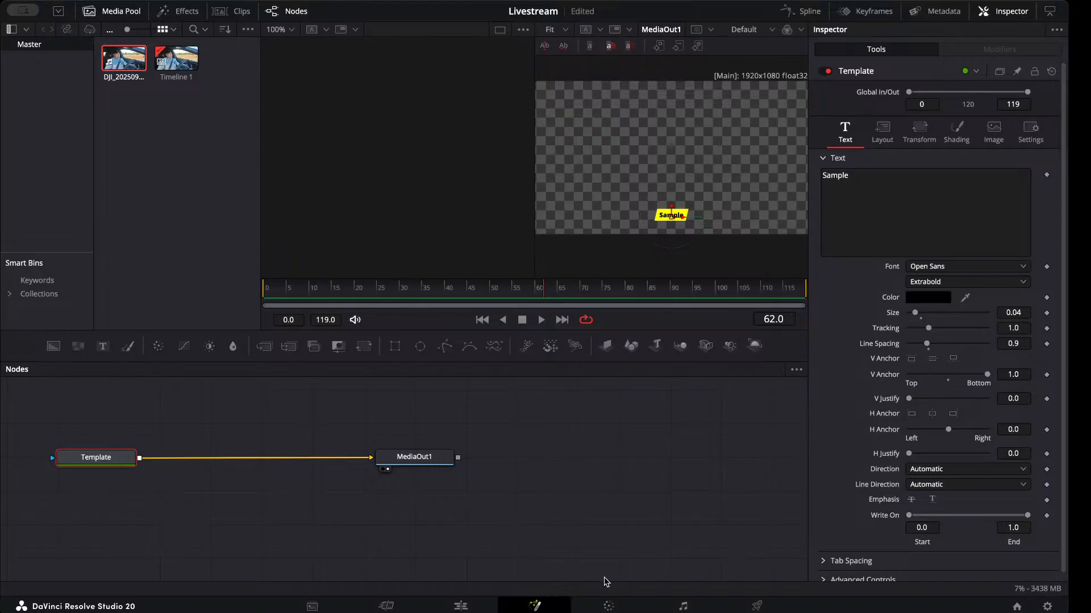
Open the Color page and show the Primaries palette as color wheels.
click(608, 607)
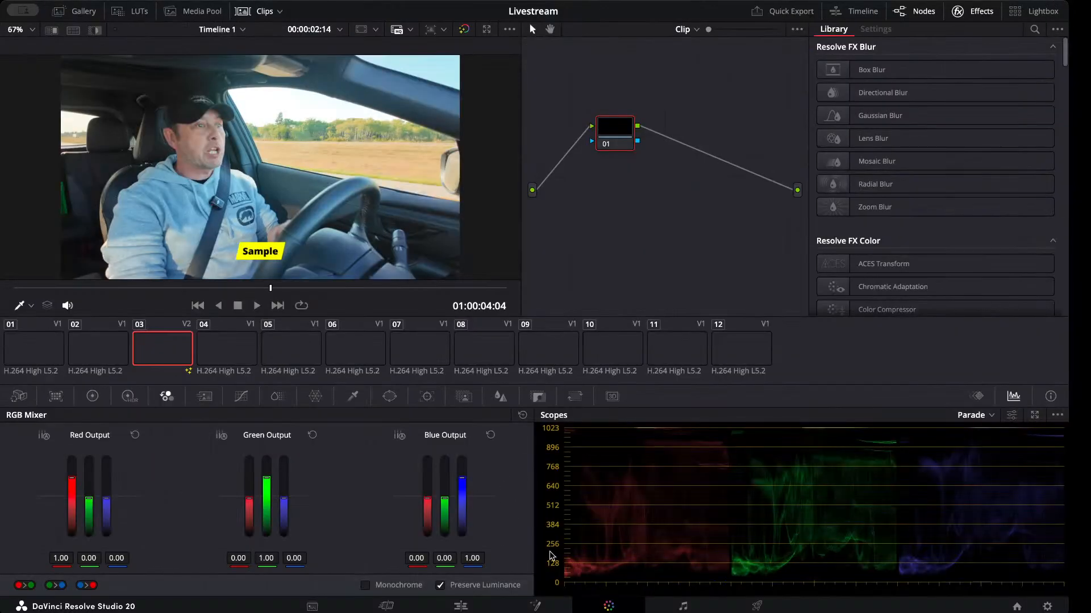
click(92, 396)
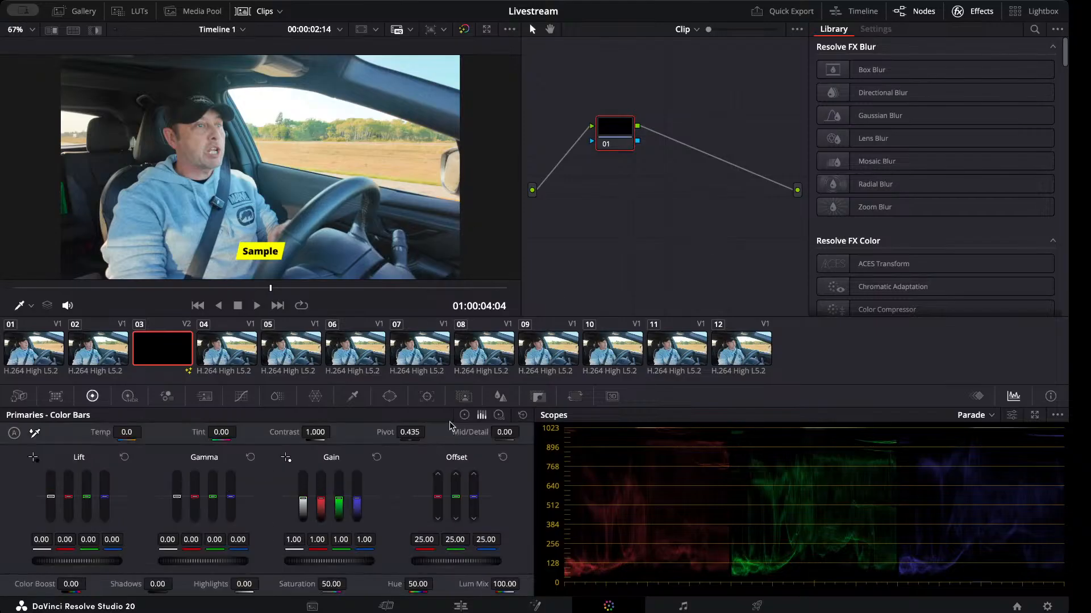
click(464, 415)
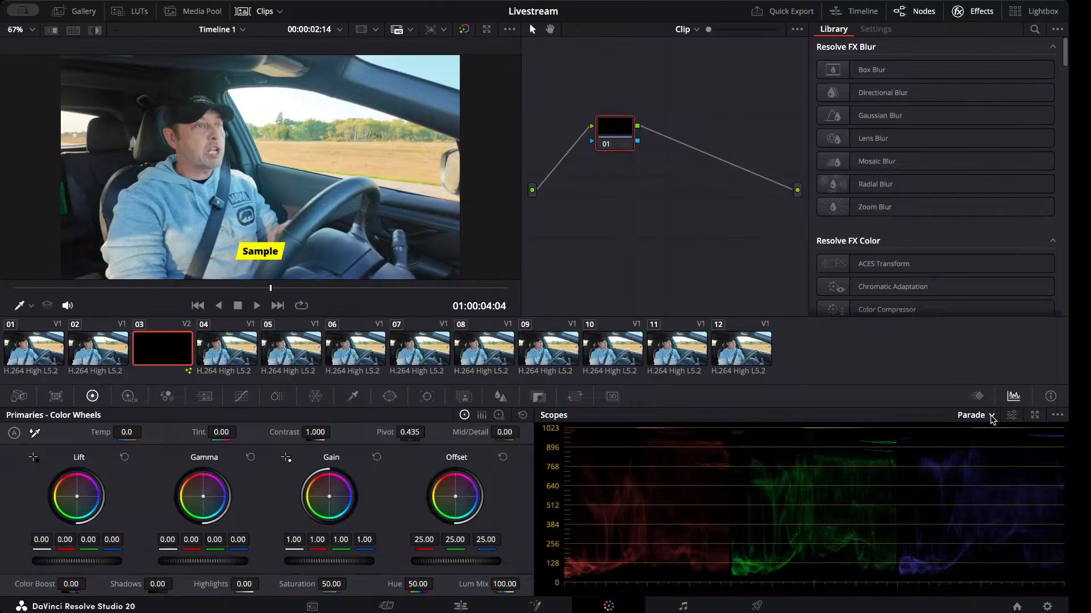
View the frame in the Waveform, Vectorscope and Histogram scopes, and return to the Parade scope.
click(990, 416)
click(991, 442)
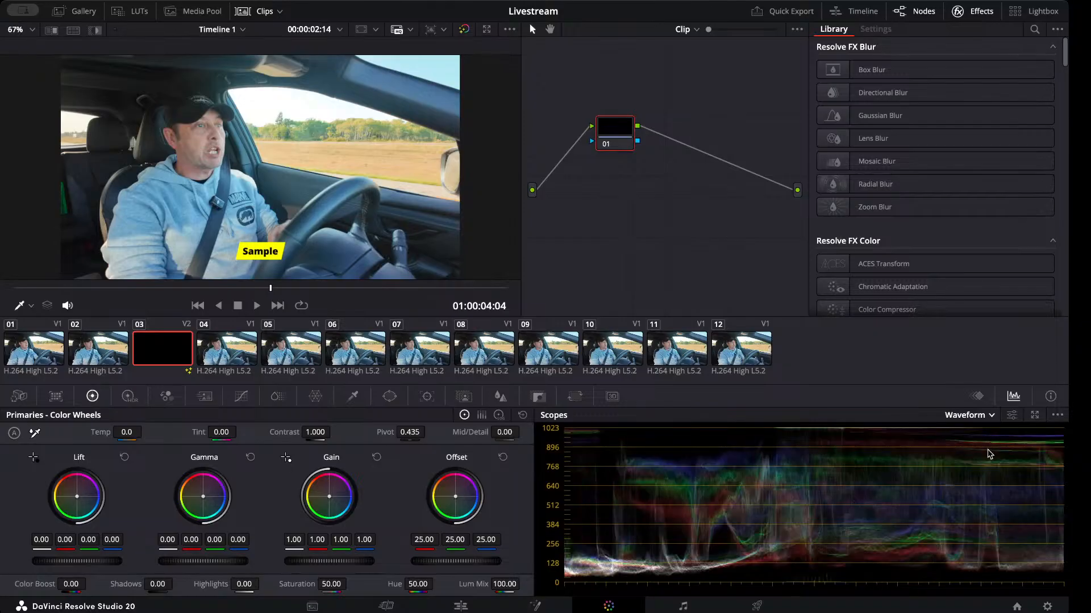
click(990, 457)
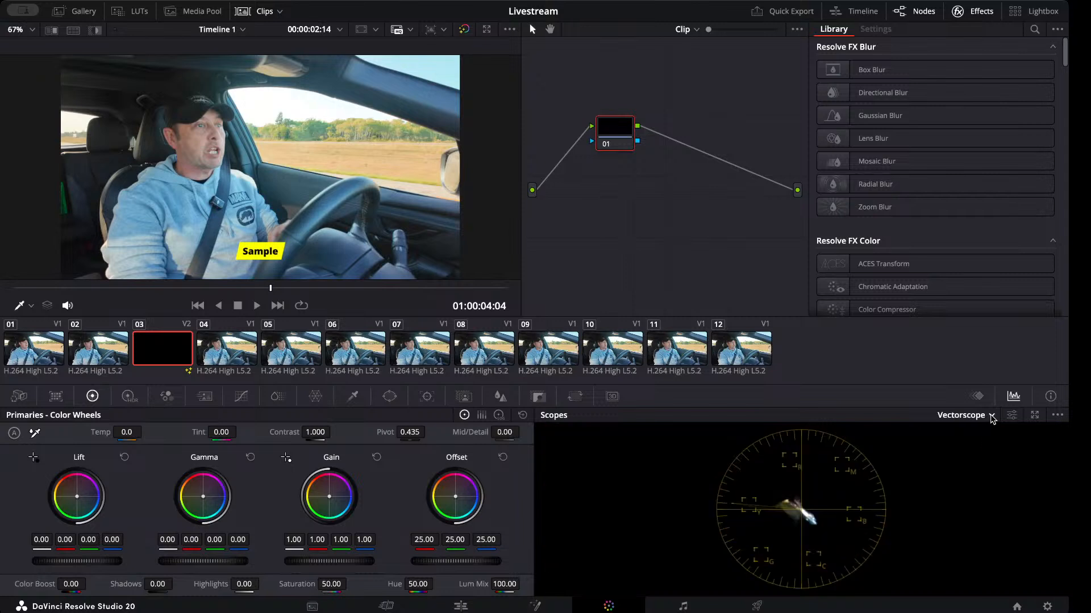
click(986, 471)
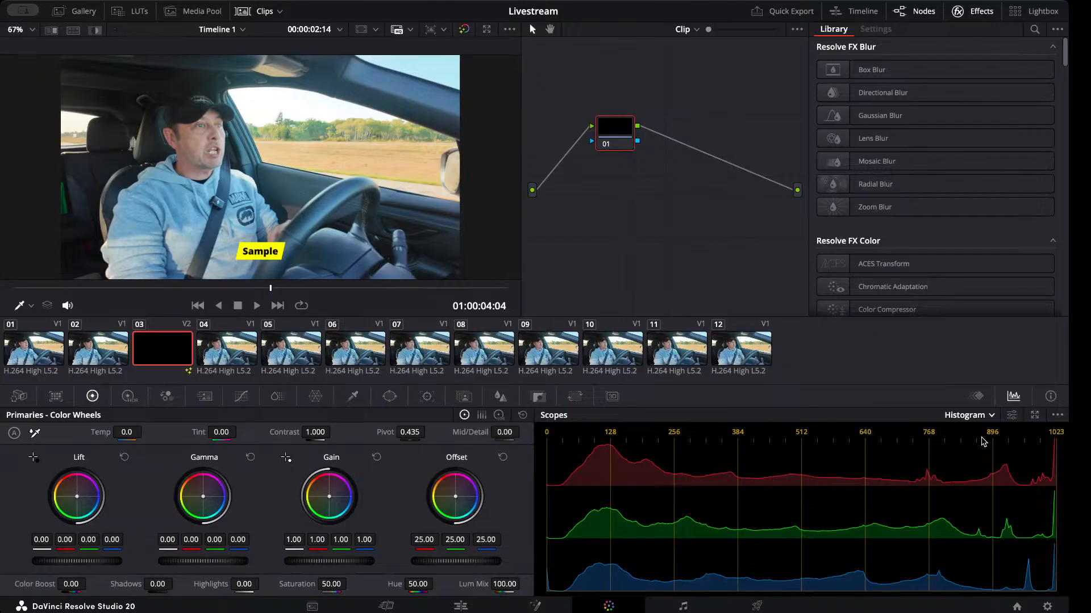
click(980, 435)
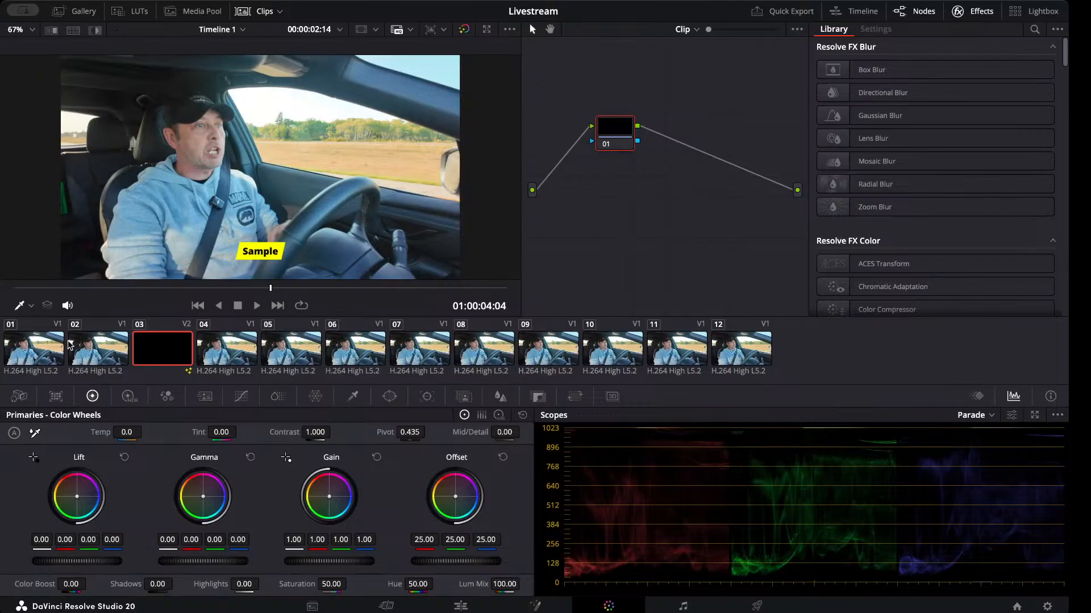
Select clip 01, move its node 01 closer to the graph's source input, add a serial node after it and reselect node 01.
click(48, 347)
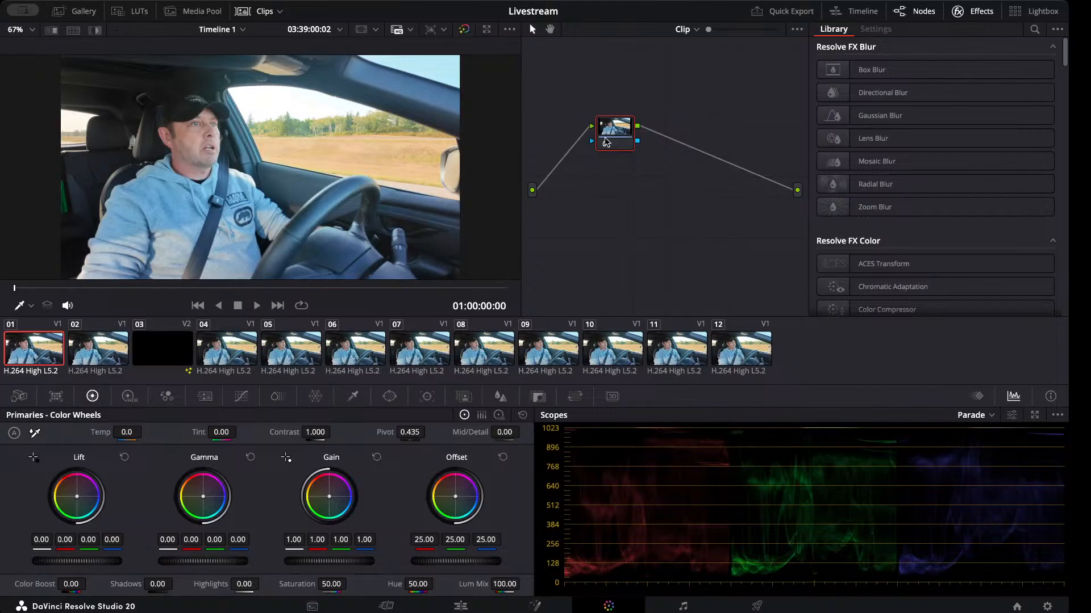
drag(605, 142, 557, 87)
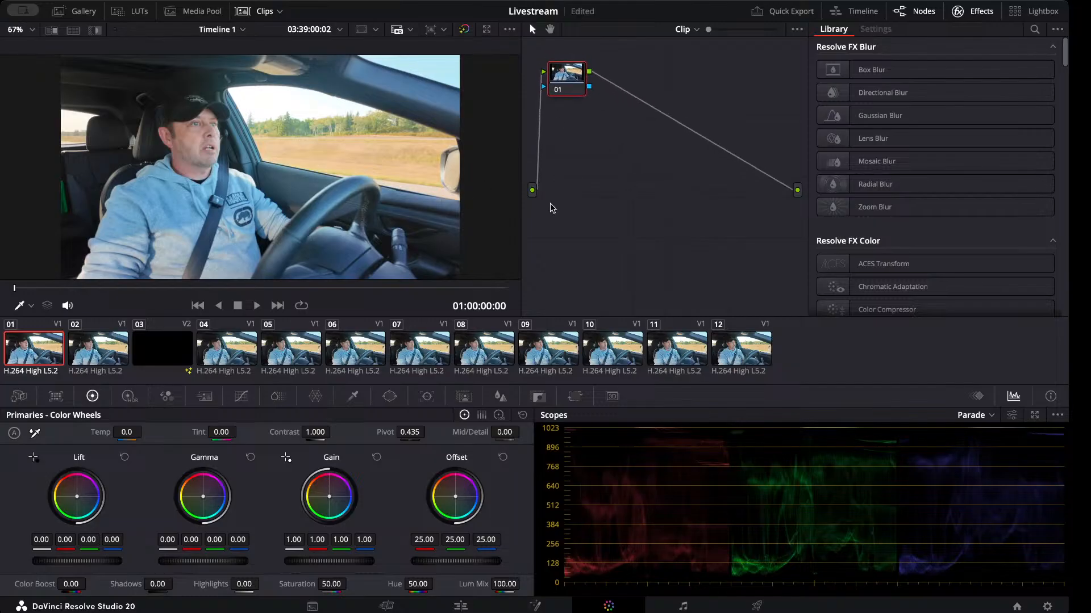
drag(574, 89, 593, 103)
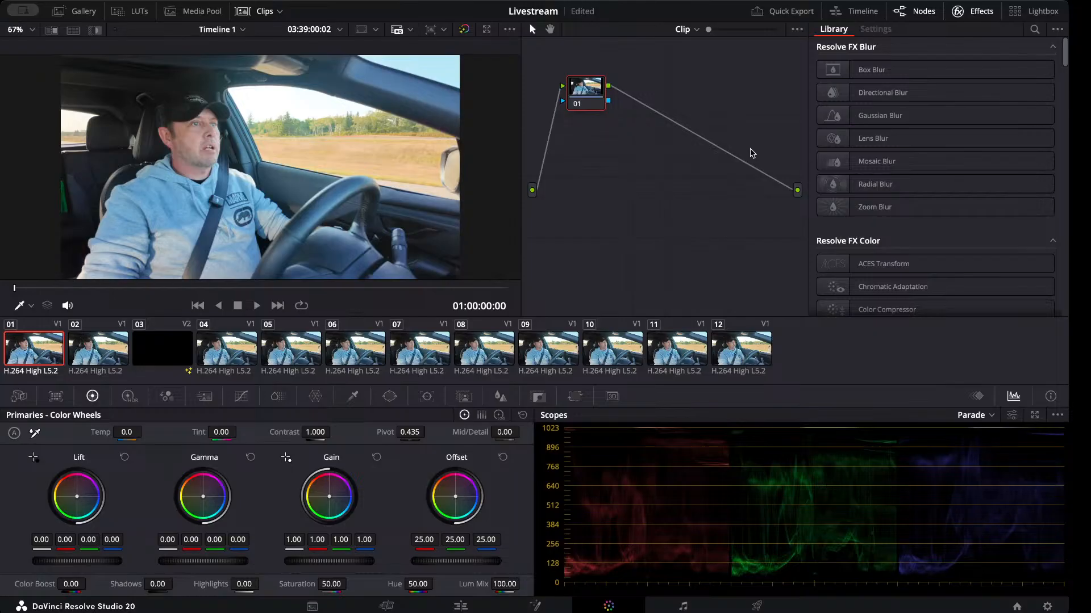
key(alt+s)
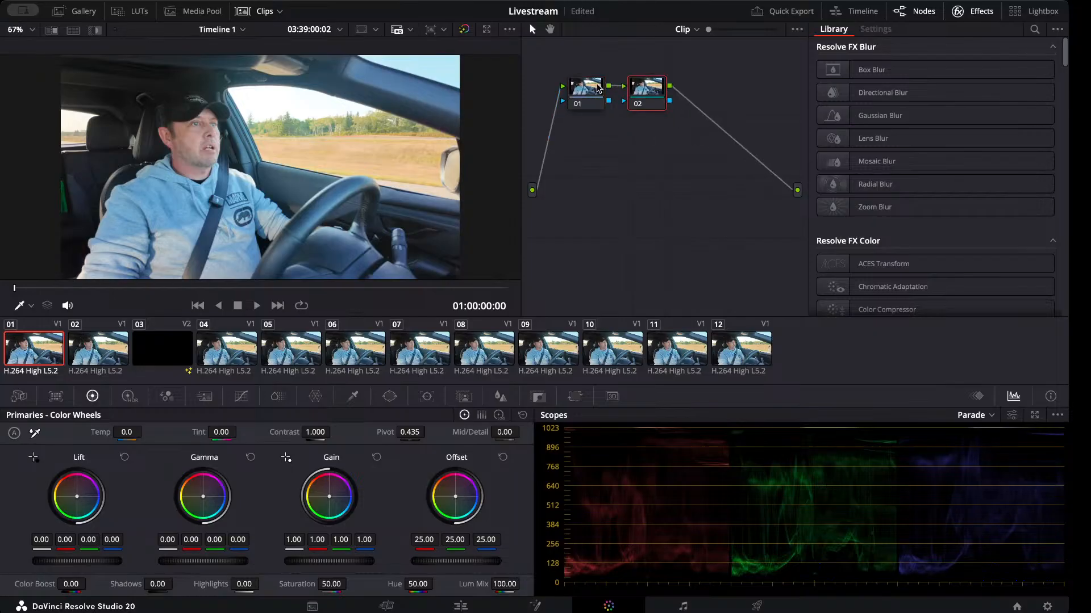
click(597, 90)
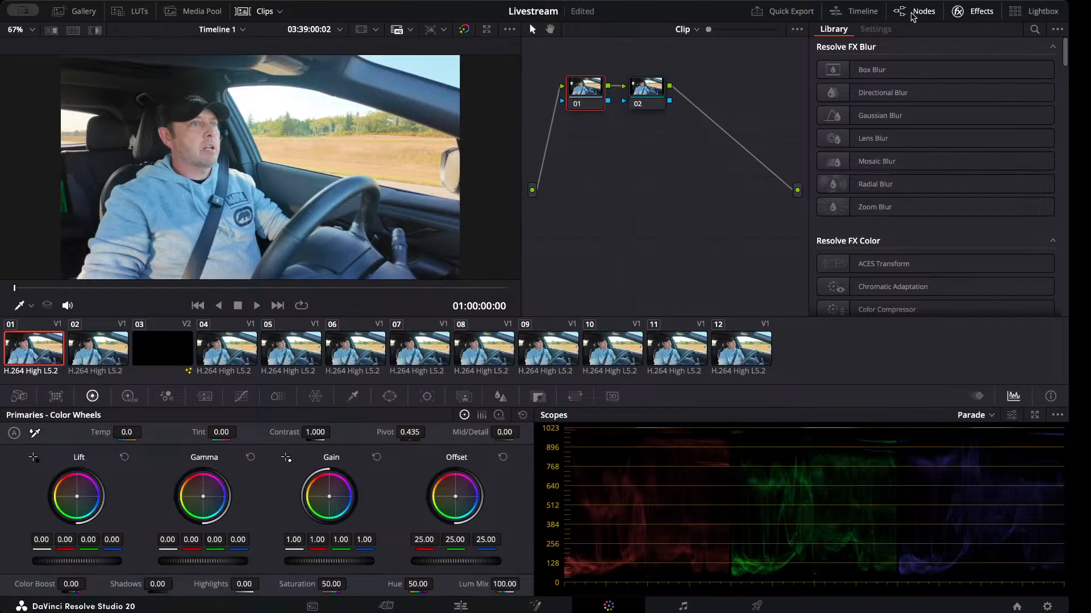
Browse the Resolve FX effects library, hide it, and widen the viewer area beside the node graph.
click(969, 12)
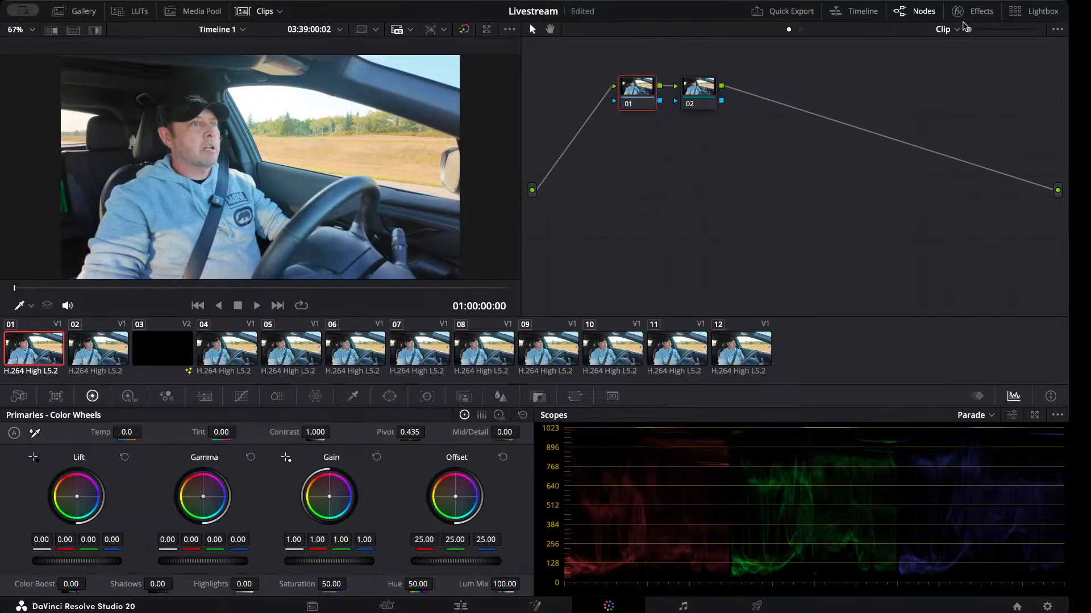
click(972, 15)
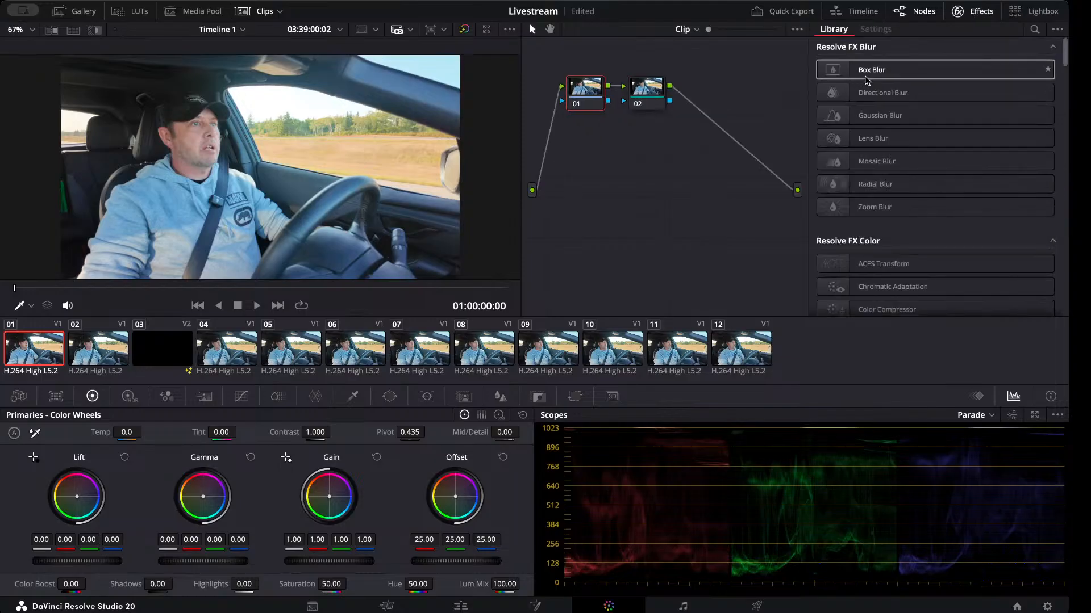
scroll(866, 85, down, 10)
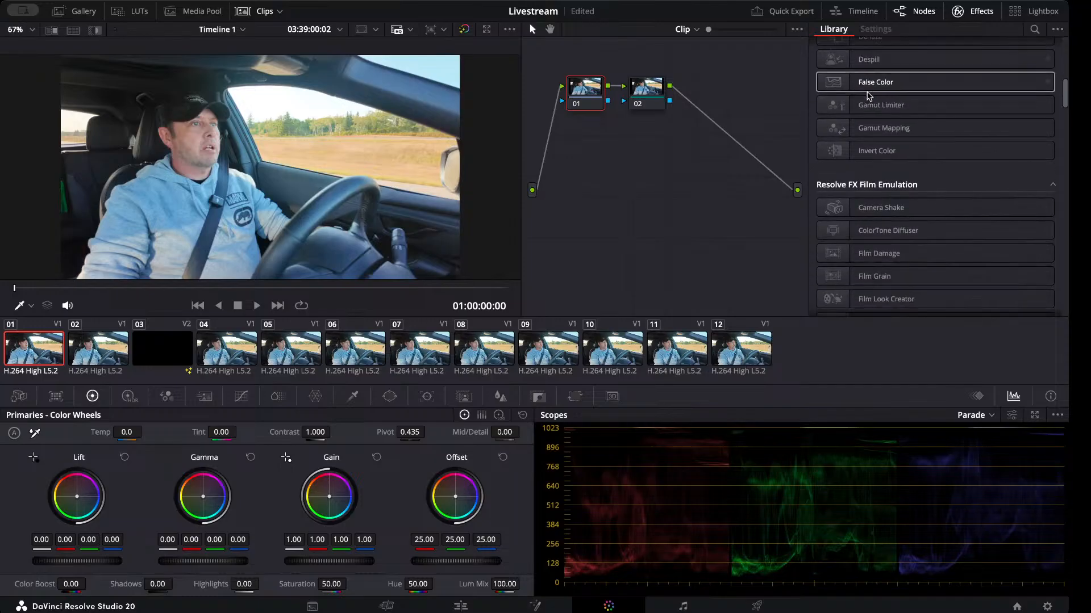
scroll(868, 95, down, 3)
scroll(868, 95, up, 12)
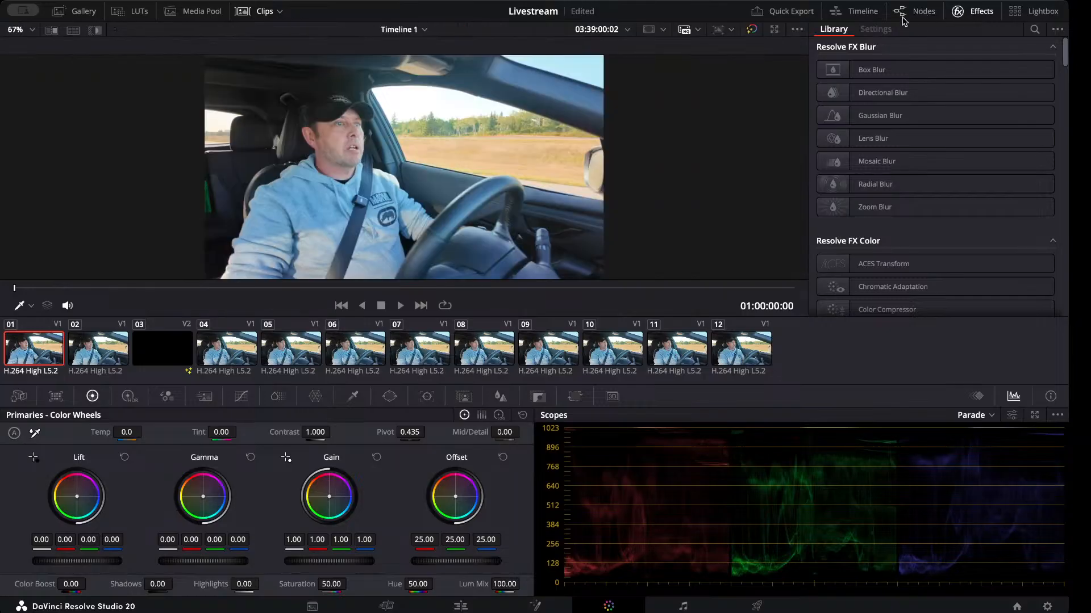
click(981, 15)
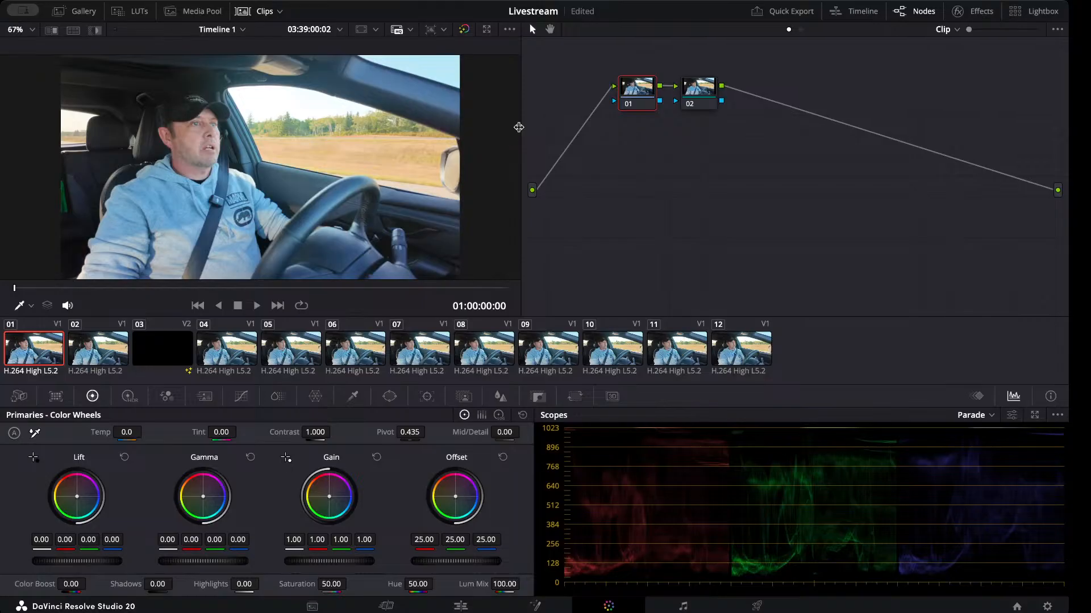
drag(520, 125, 578, 126)
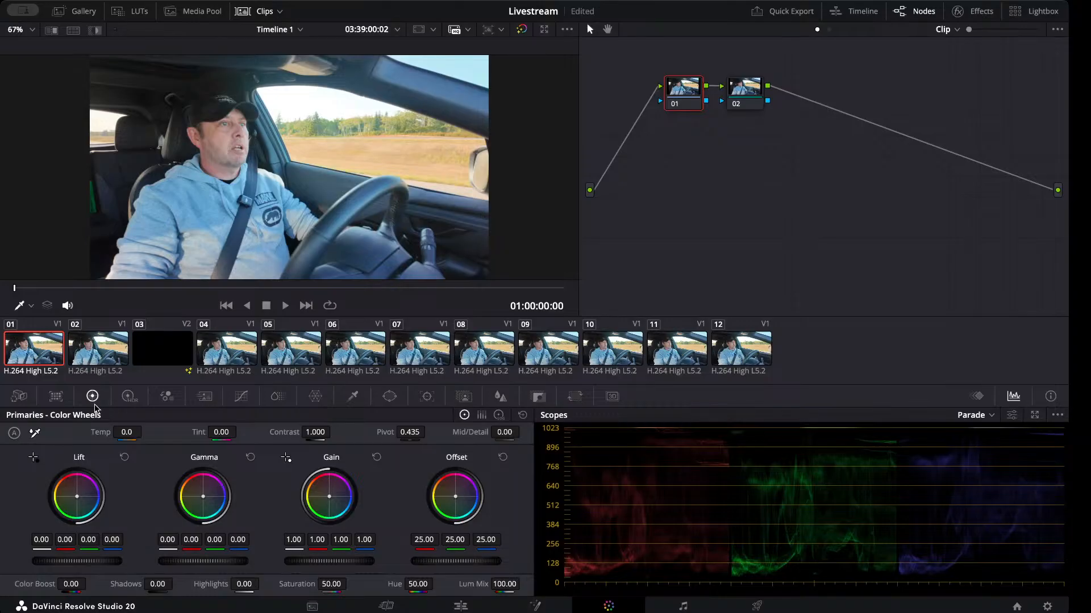
Look at the High Dynamic Range color wheels, and try the automatic color balance on node 01 and undo it.
click(135, 396)
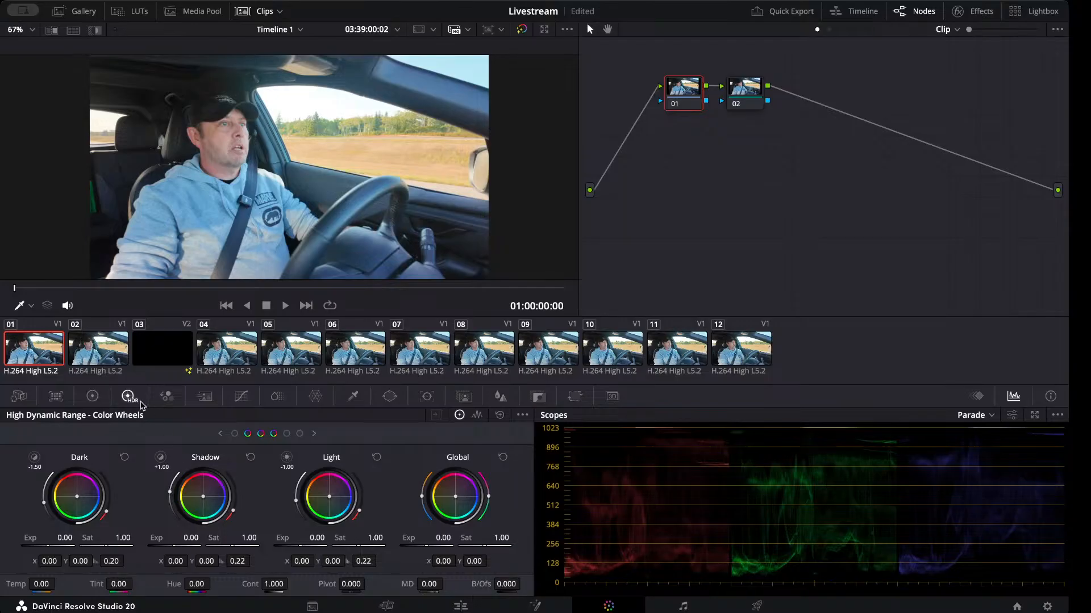
click(90, 397)
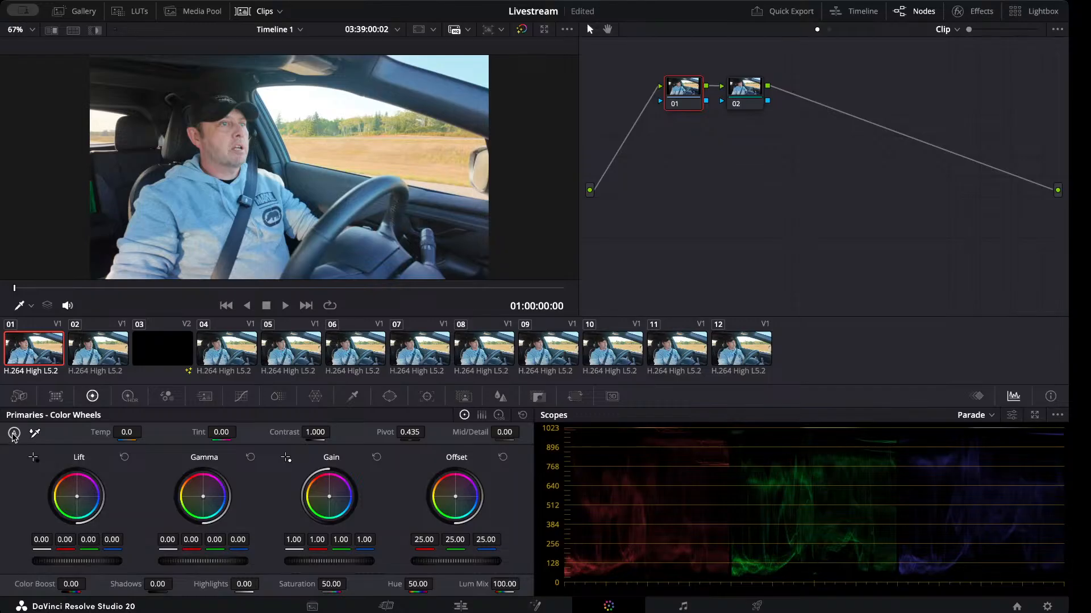
click(13, 435)
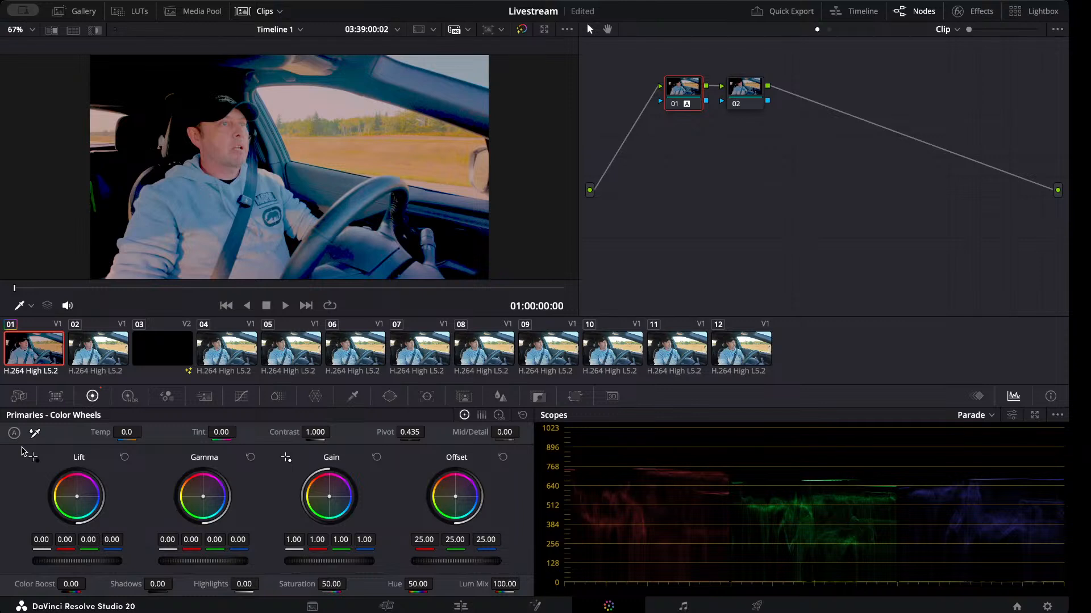
key(ctrl+z)
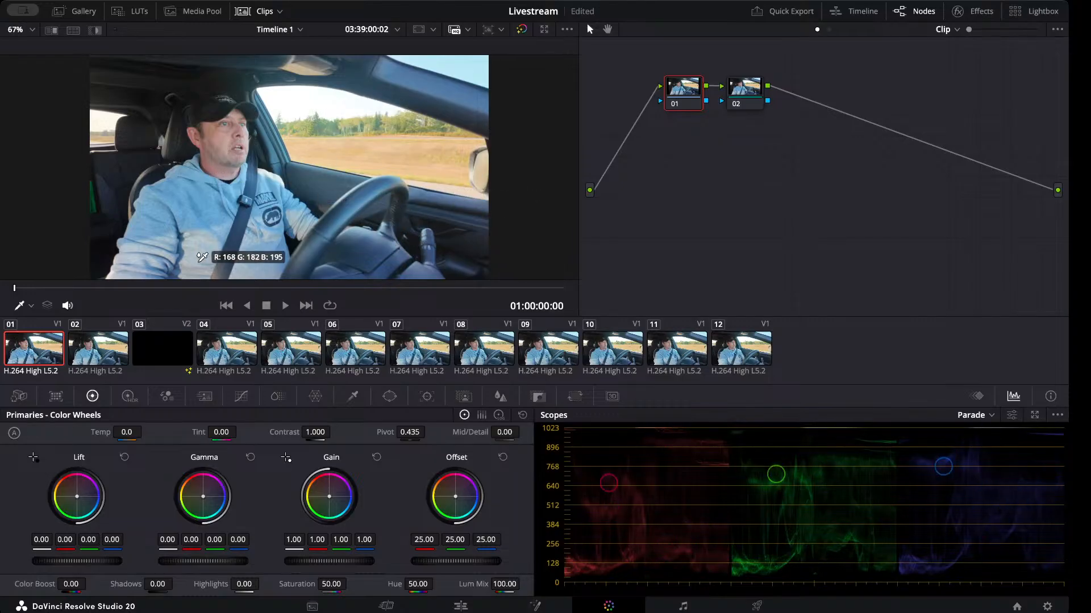
Try white-balancing node 01 by sampling the microphone on the seat belt, inspect the whole frame, and undo the correction.
scroll(213, 250, up, 4)
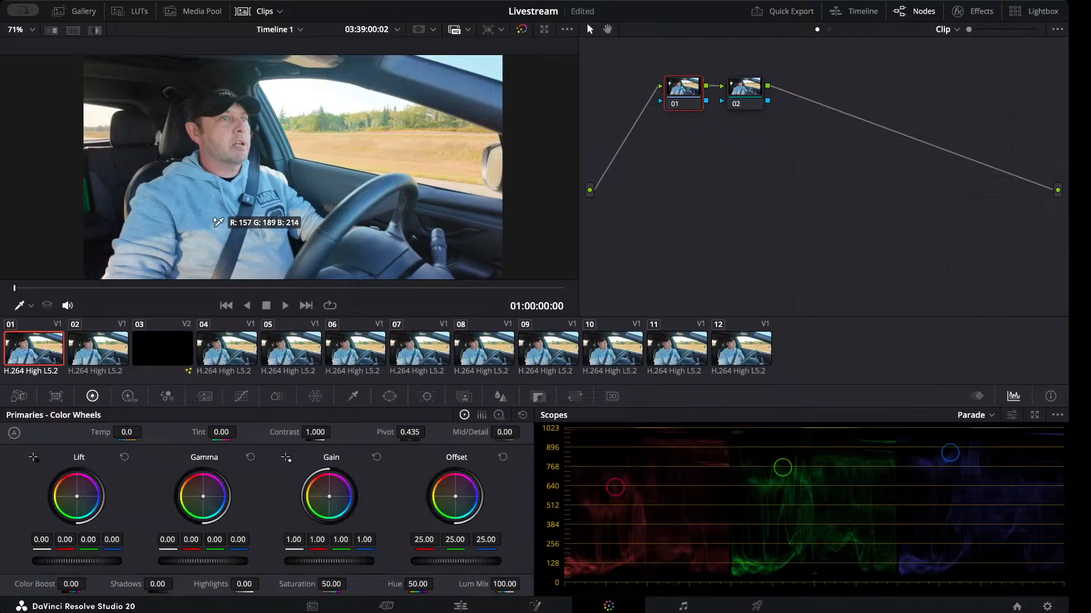
scroll(298, 170, down, 2)
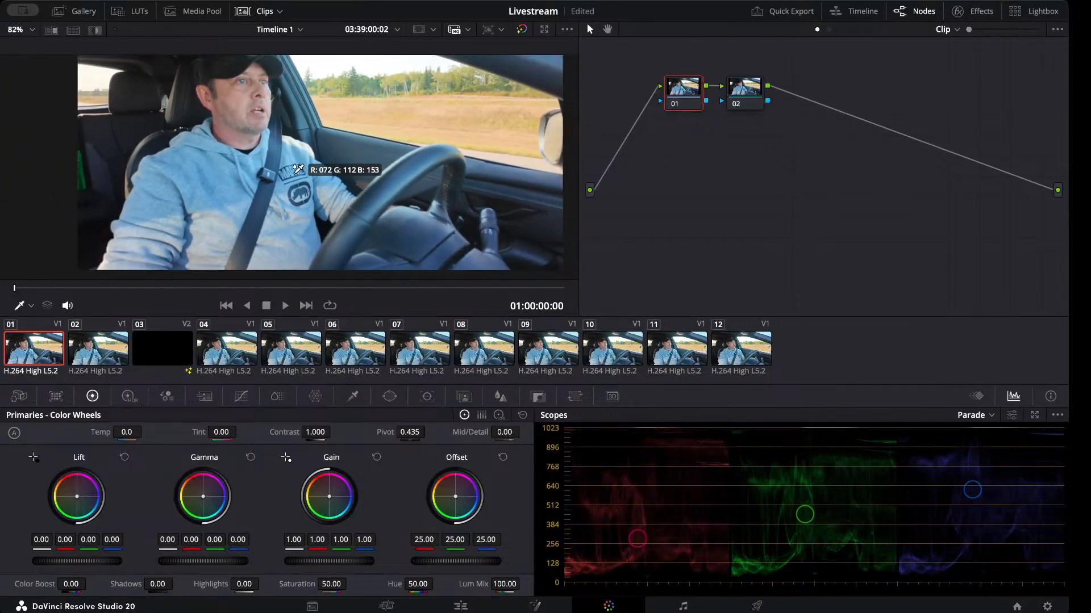
scroll(297, 170, up, 10)
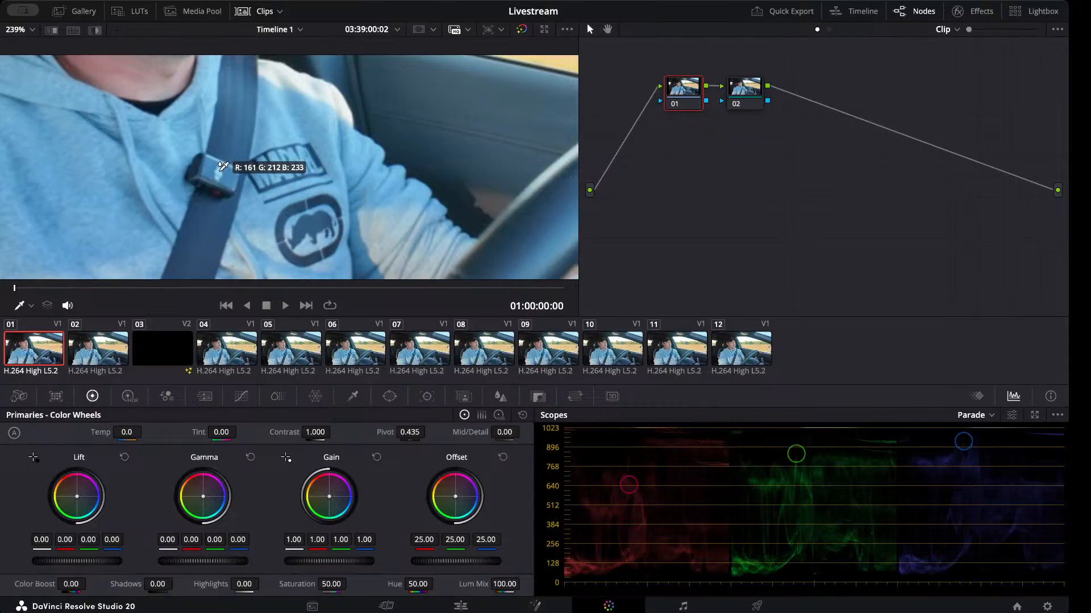
click(220, 176)
scroll(222, 164, down, 12)
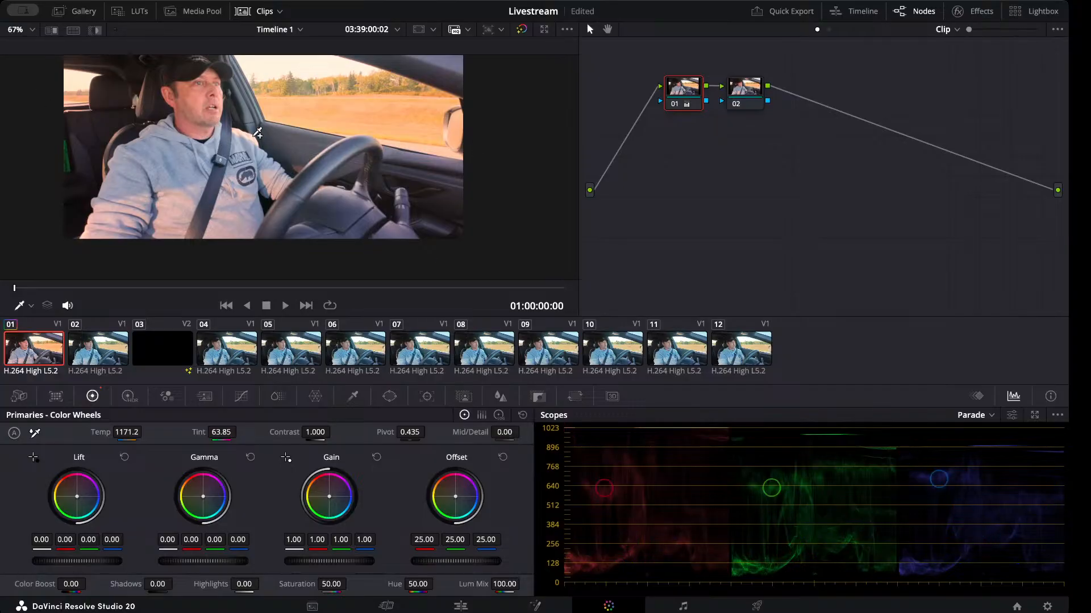
drag(297, 107, 314, 146)
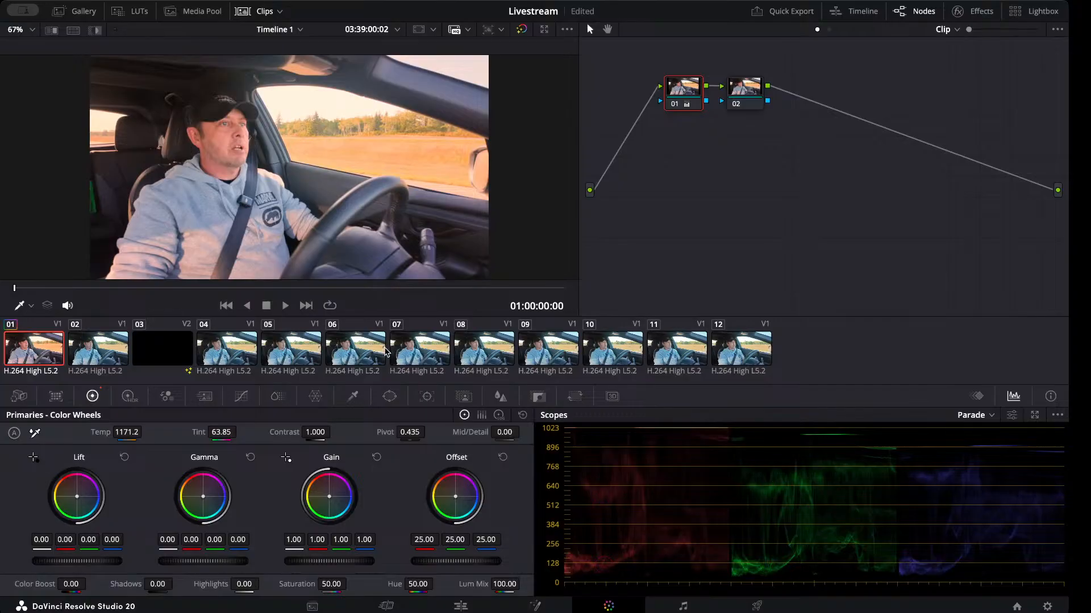
drag(359, 190, 287, 159)
scroll(287, 159, up, 1)
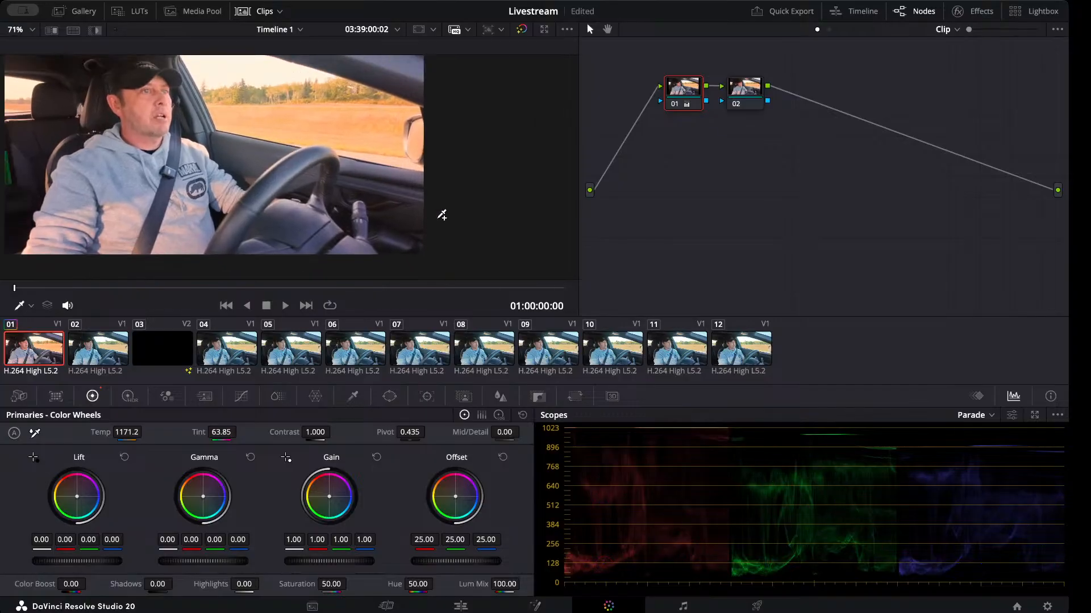
scroll(494, 78, down, 1)
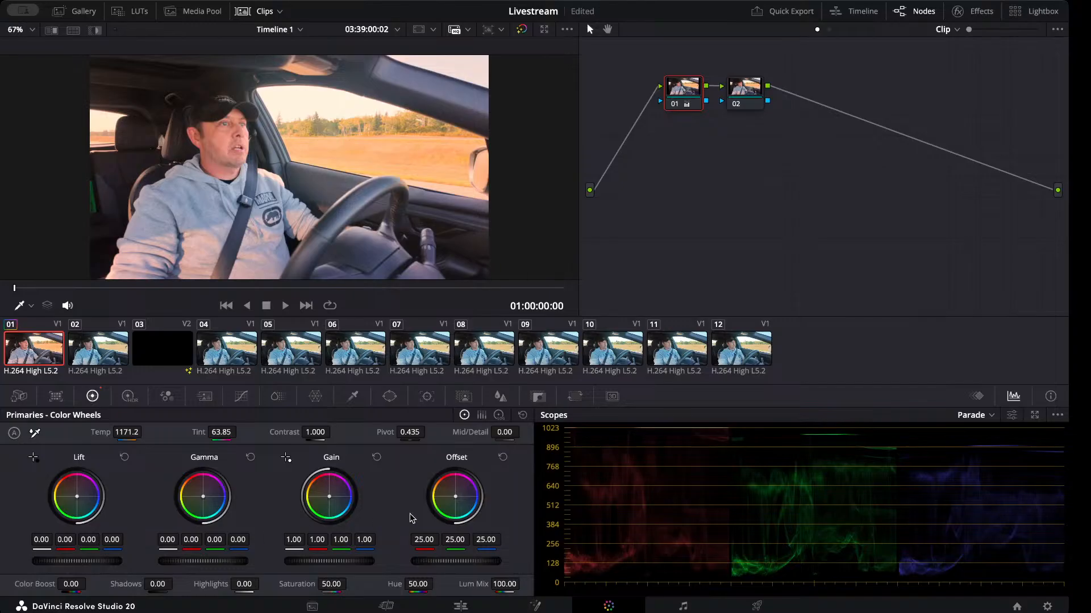
key(super+z)
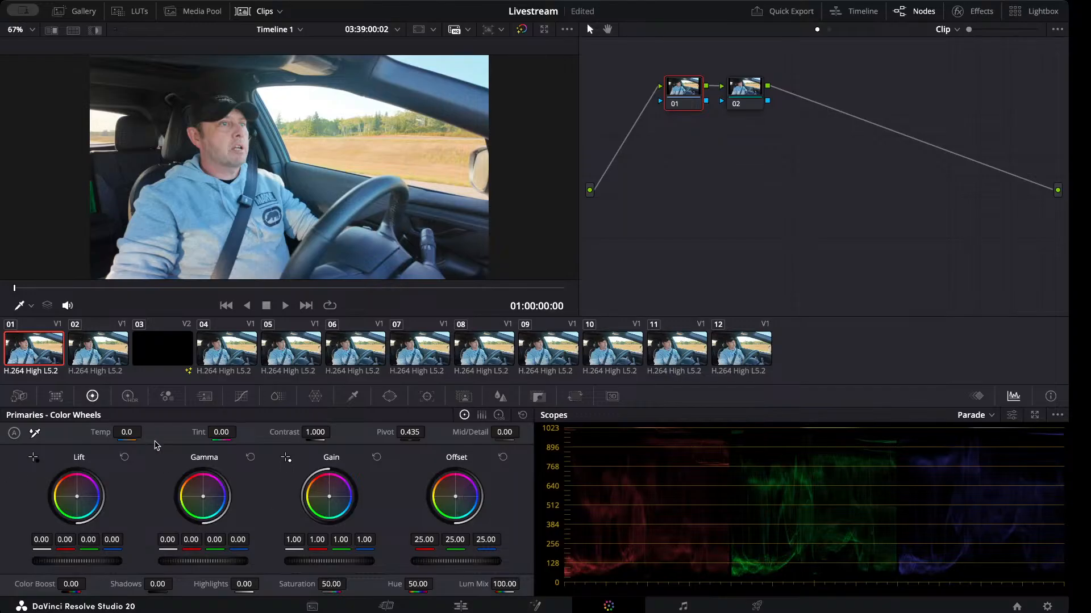
Tint node 01 with the Primaries wheels: Lift -0.05/0.01/0.01, Gain 1.01/1.02/0.77, Gamma blue -0.01 and Offset 29.55/24.18/14.41.
click(130, 399)
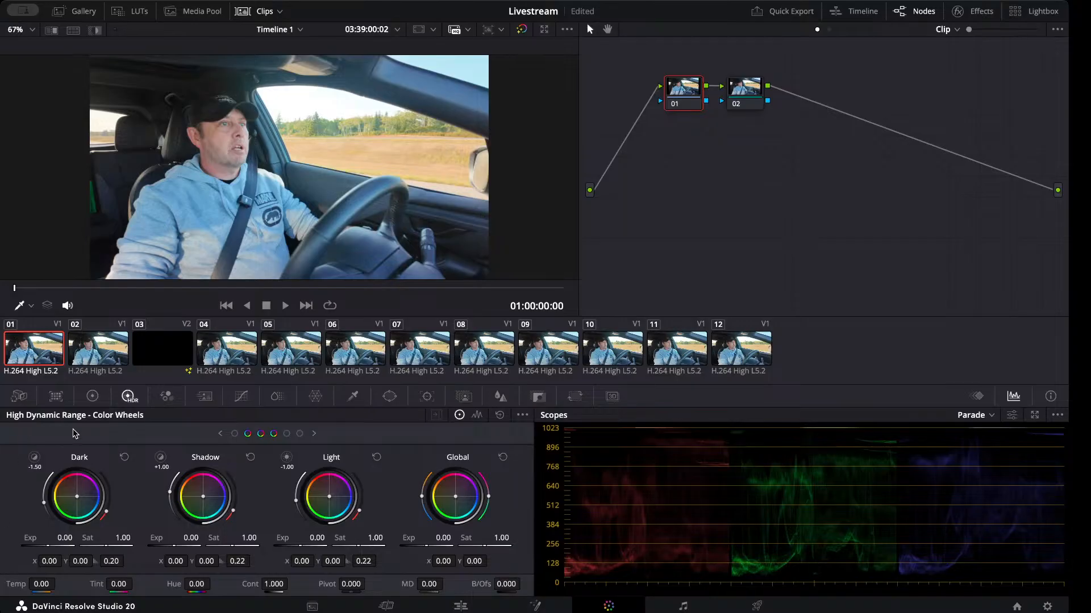
click(92, 397)
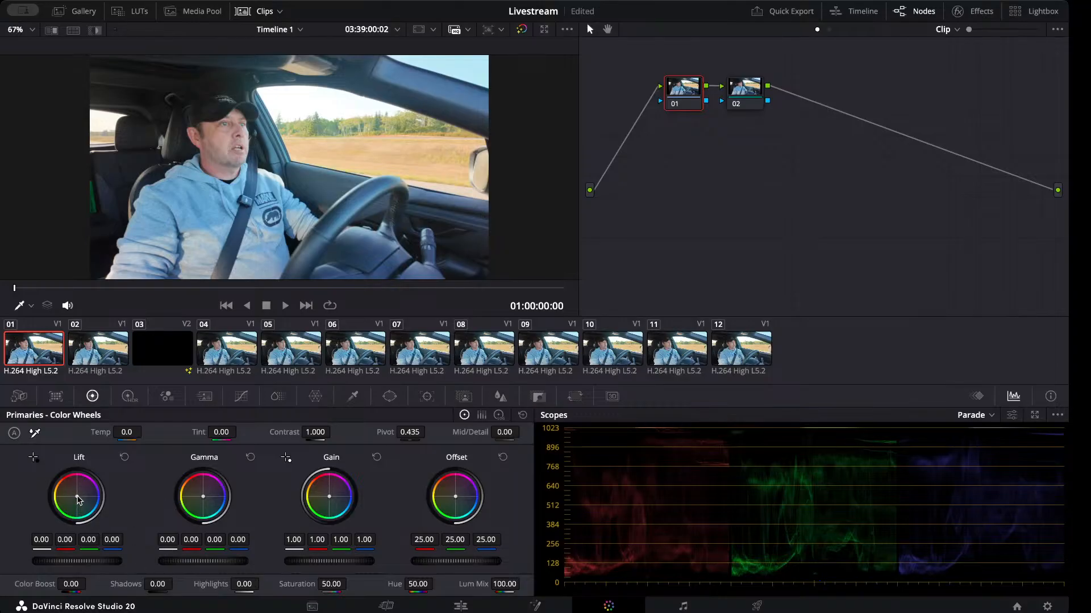
drag(76, 496, 77, 498)
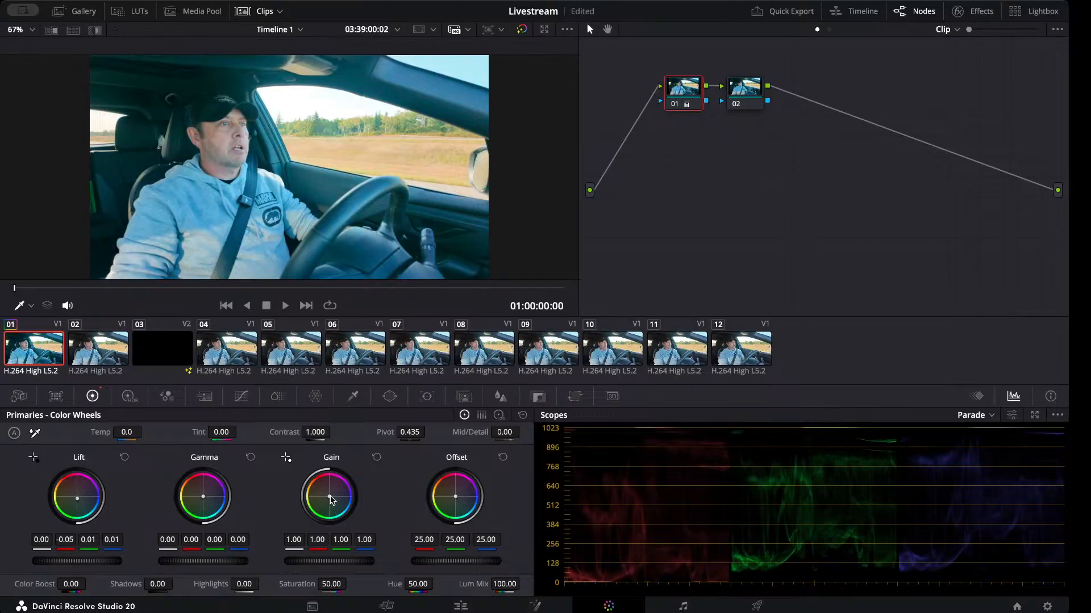
drag(329, 497, 327, 497)
drag(207, 497, 204, 500)
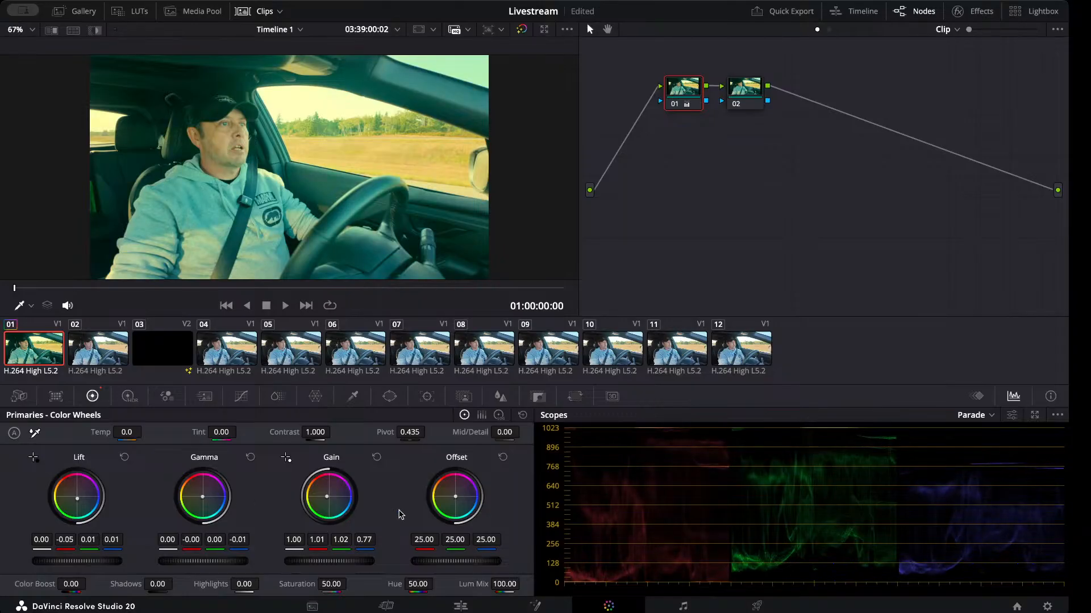
drag(458, 497, 453, 498)
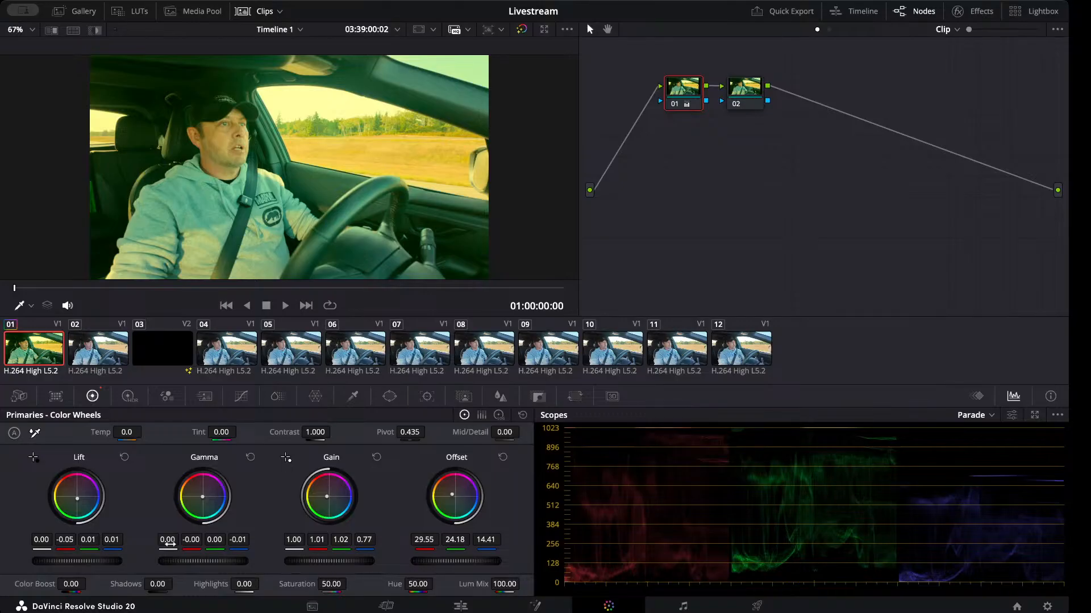
Grade clip 04: reposition its node near the graph's upper edge and set contrast to 1.038 and saturation to 64.40.
click(220, 349)
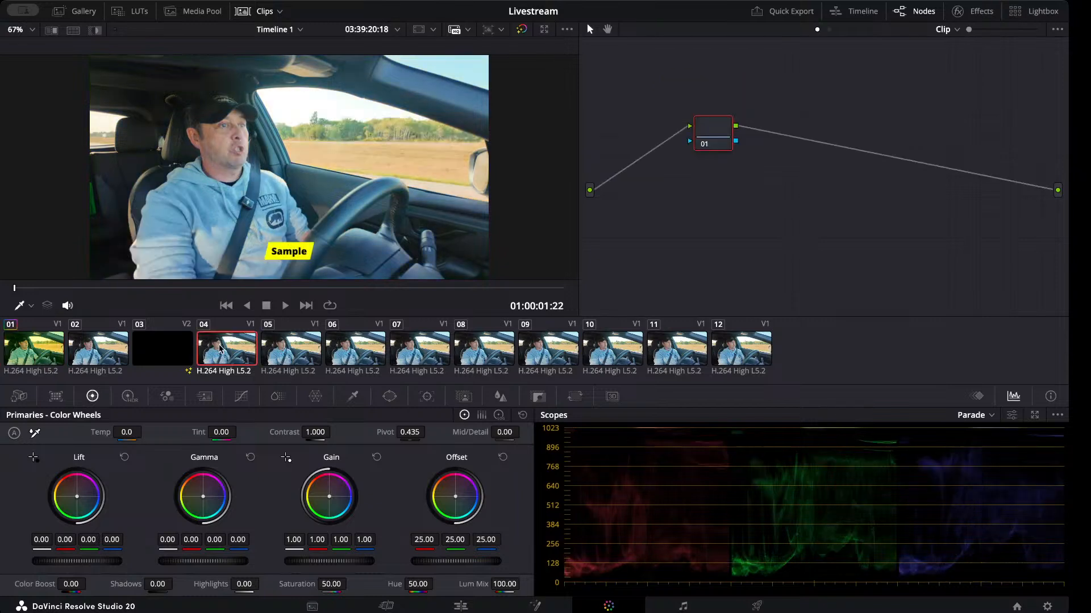
drag(715, 126, 681, 77)
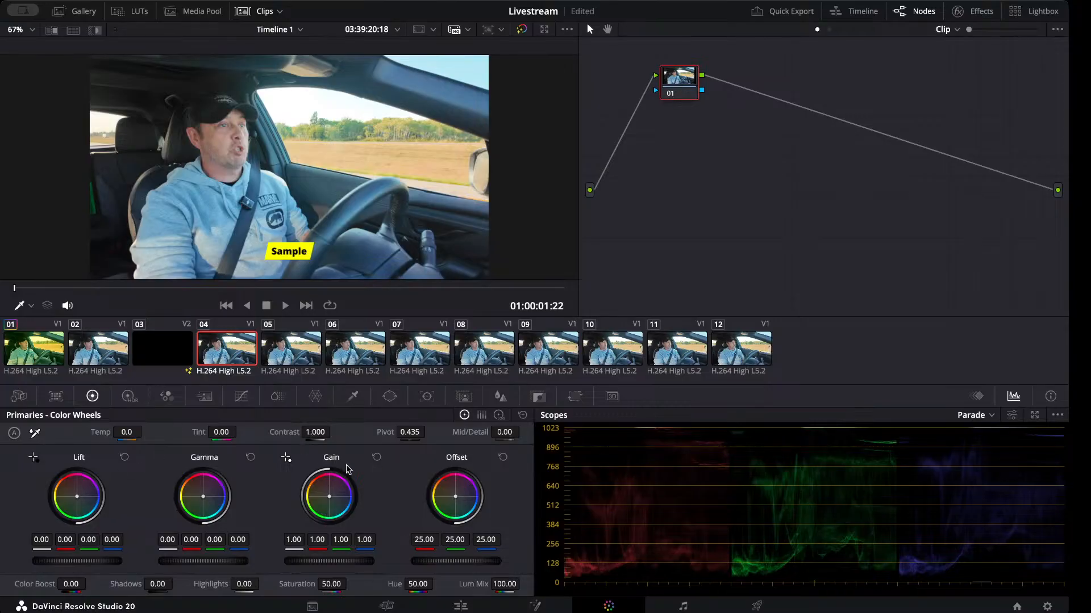
mouse_move(315, 432)
mouse_down()
mouse_move(343, 432)
mouse_move(327, 432)
mouse_up()
drag(331, 583, 355, 584)
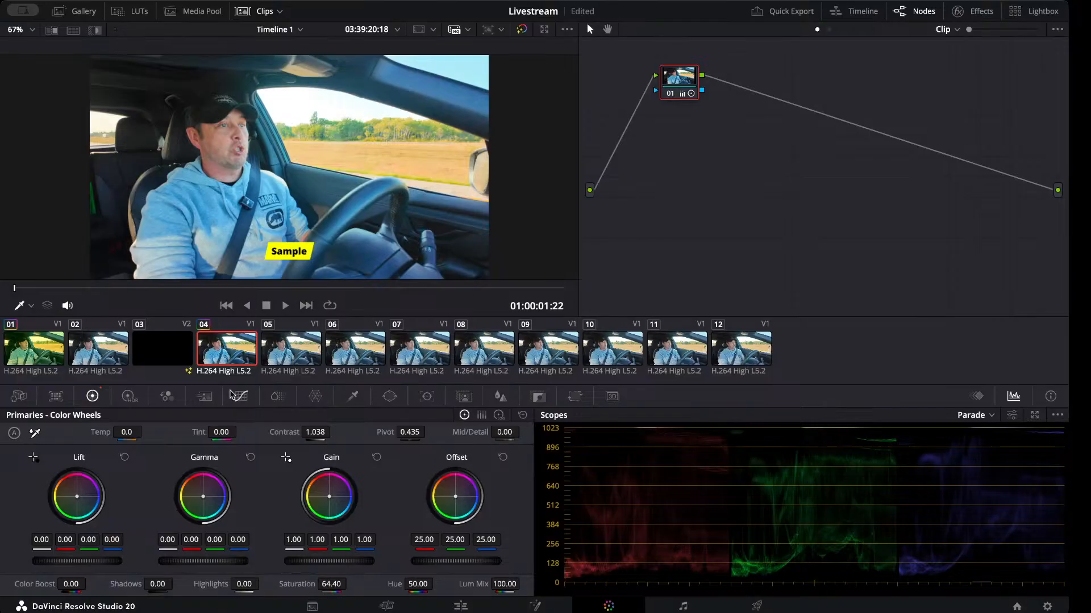
Copy clip 04's grade onto clip 01 and clip 05.
click(28, 355)
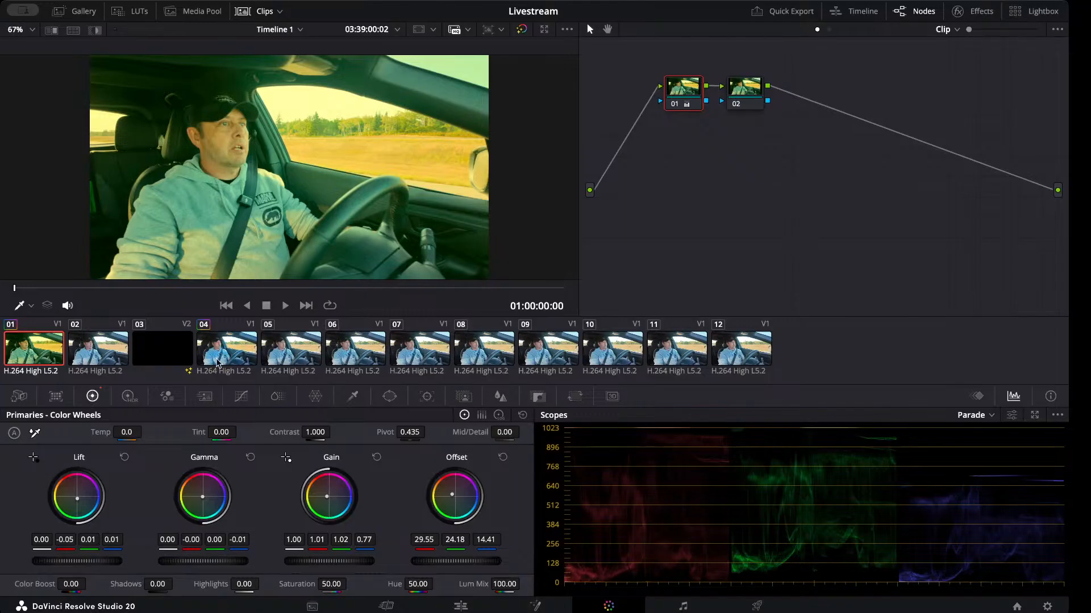
middle_click(223, 355)
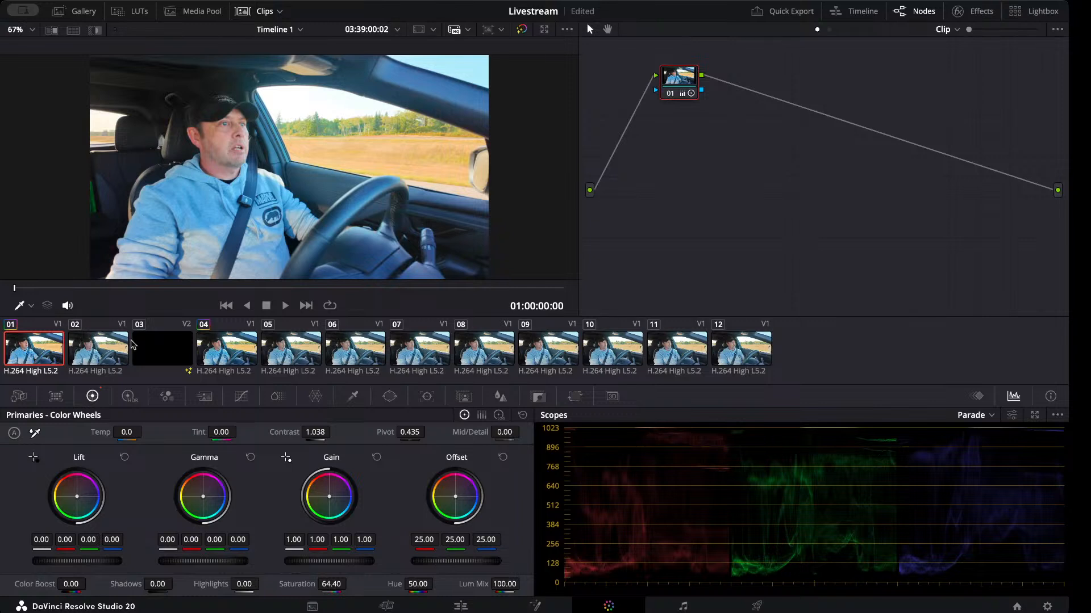
click(284, 351)
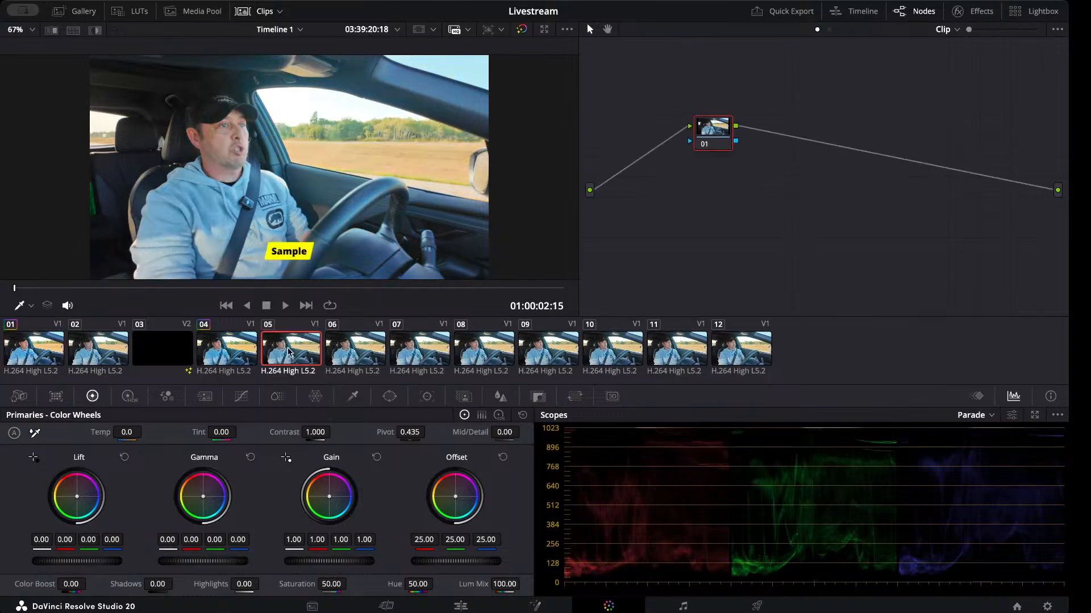
middle_click(226, 357)
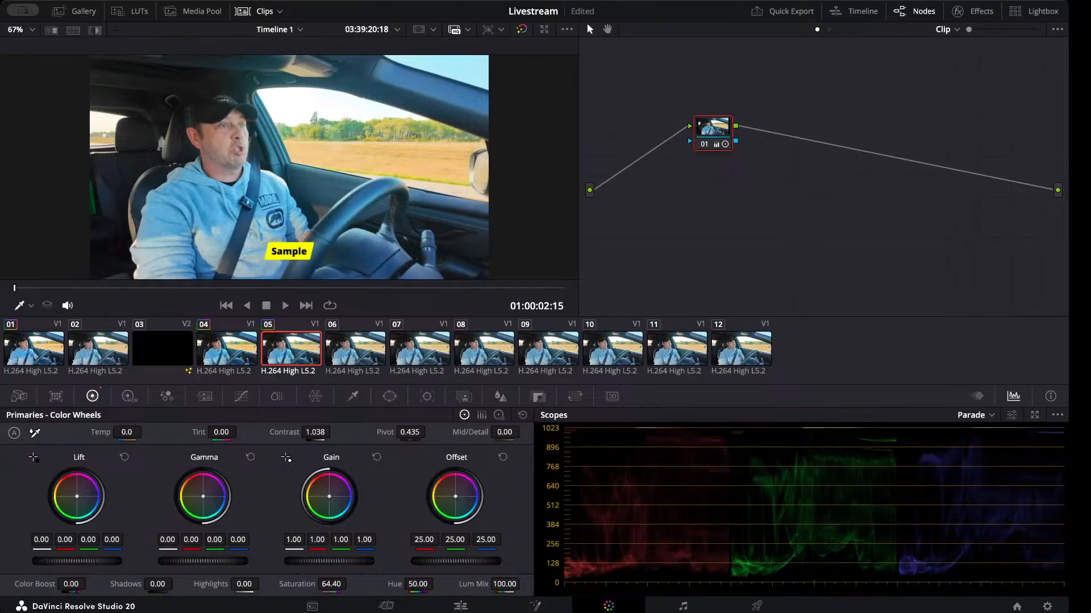
Warm clip 05 with a Temp of 1470.0 and copy its grade onto clip 06.
drag(126, 431, 145, 432)
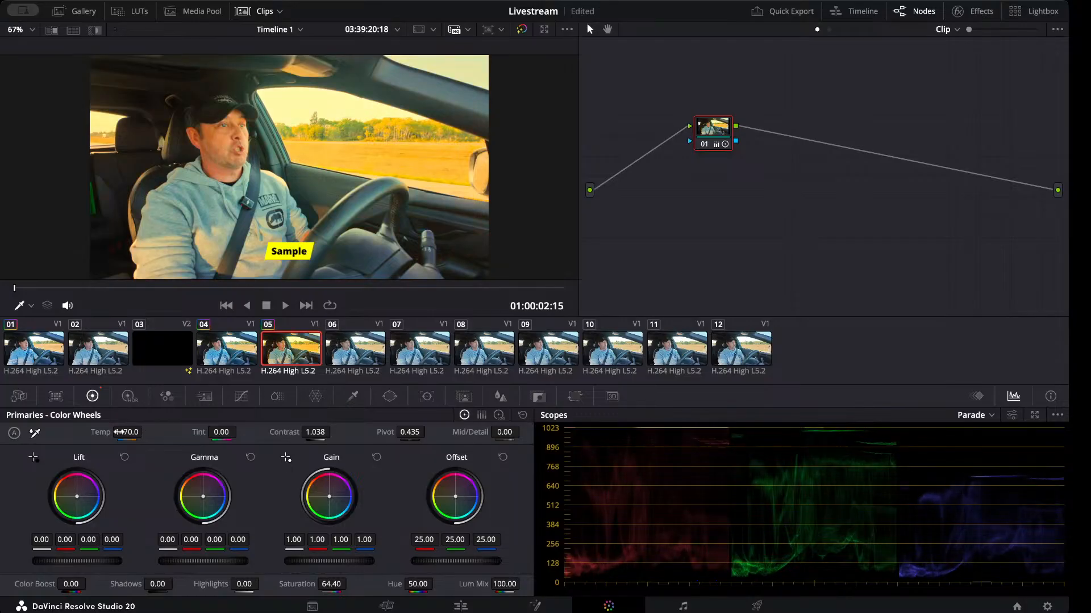
click(361, 353)
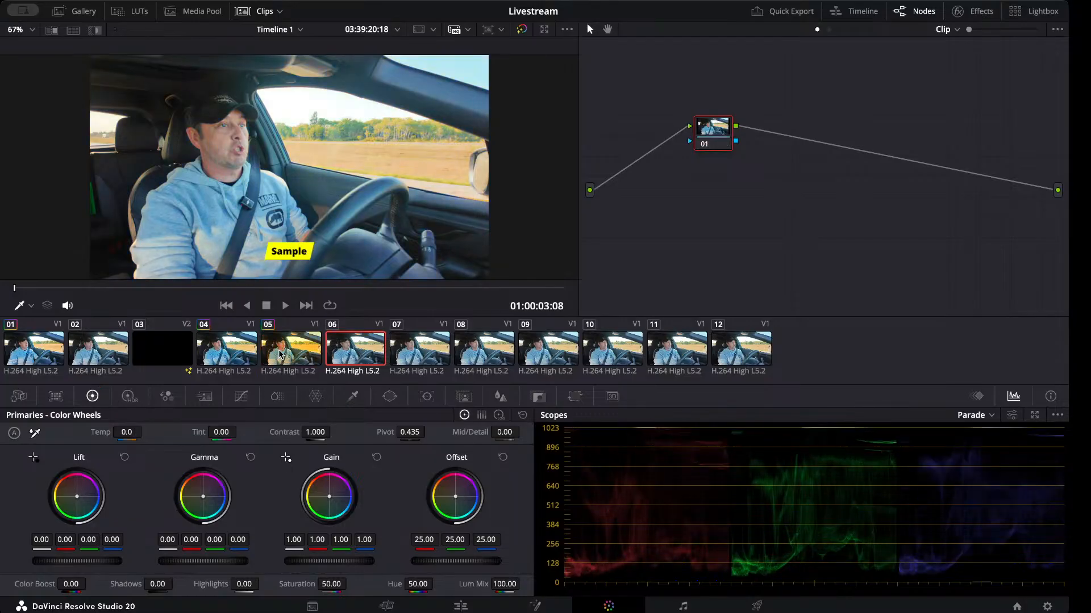
middle_click(305, 352)
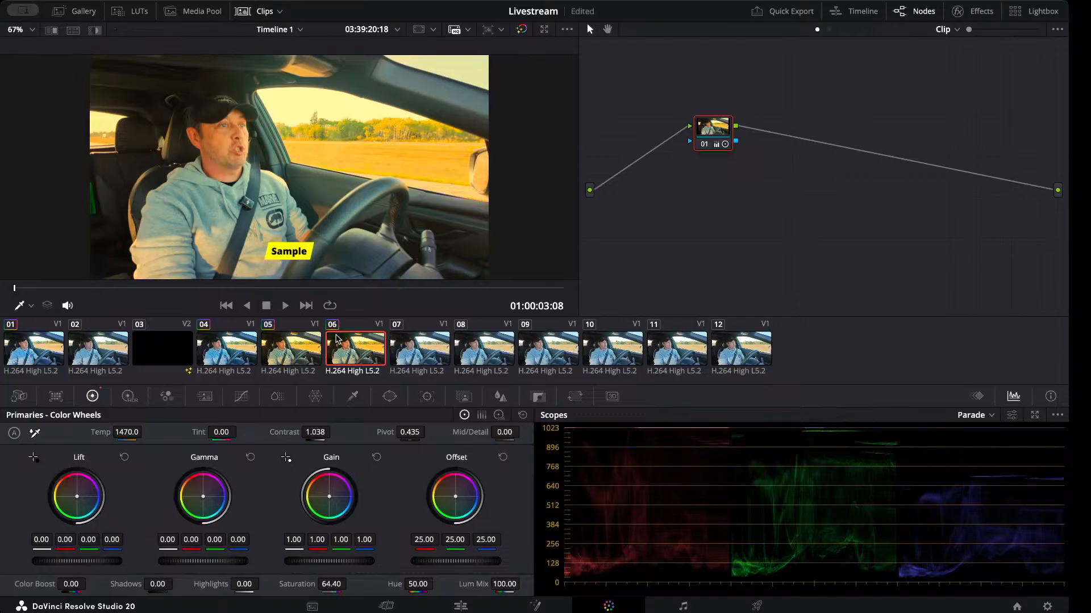
Apply clip 04's grade to clips 01, 02 and 05 through 12 at once.
click(218, 356)
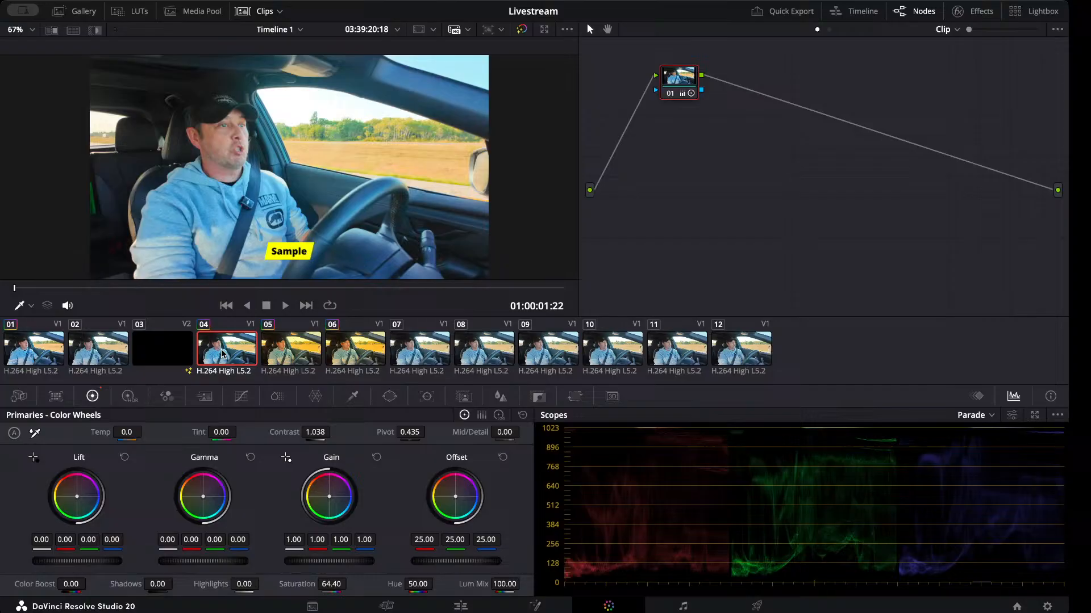
click(39, 347)
ctrl+click(109, 351)
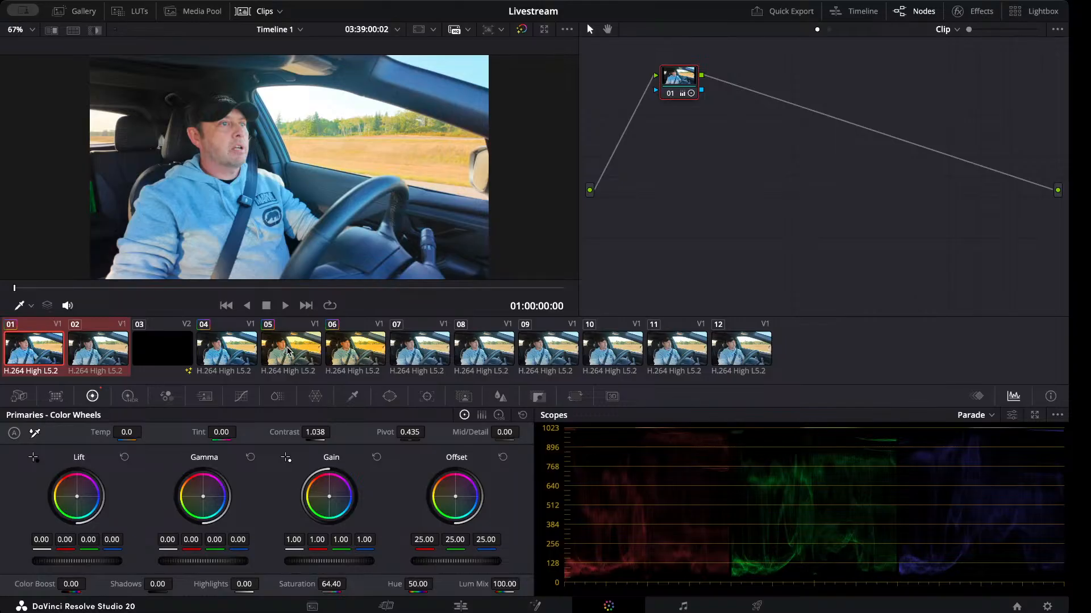
ctrl+click(291, 351)
ctrl+click(372, 351)
ctrl+click(432, 347)
ctrl+click(493, 343)
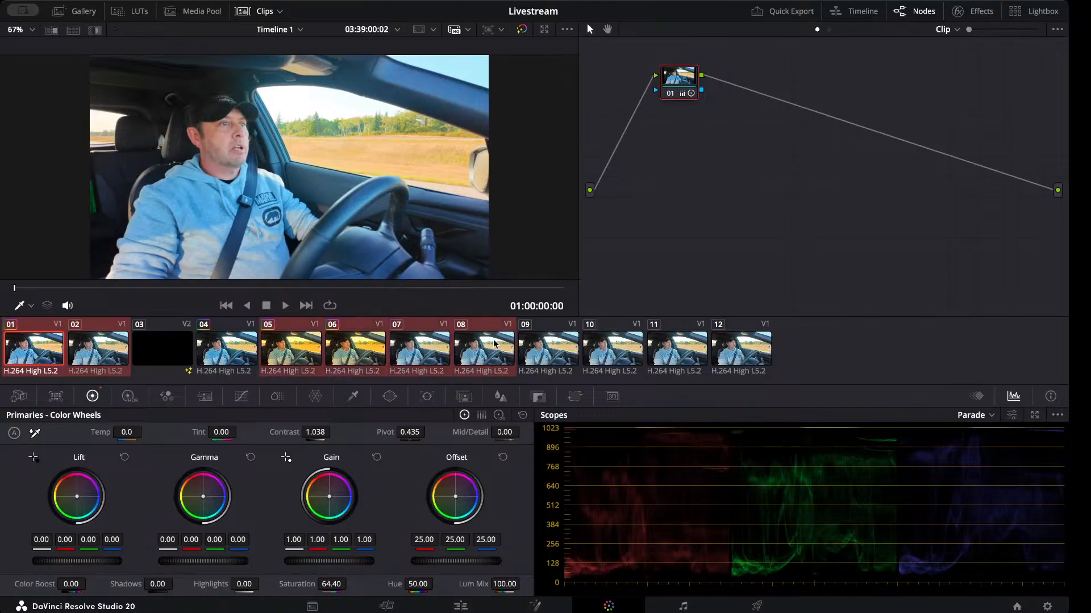
ctrl+click(539, 343)
ctrl+click(606, 345)
ctrl+click(664, 344)
ctrl+click(730, 344)
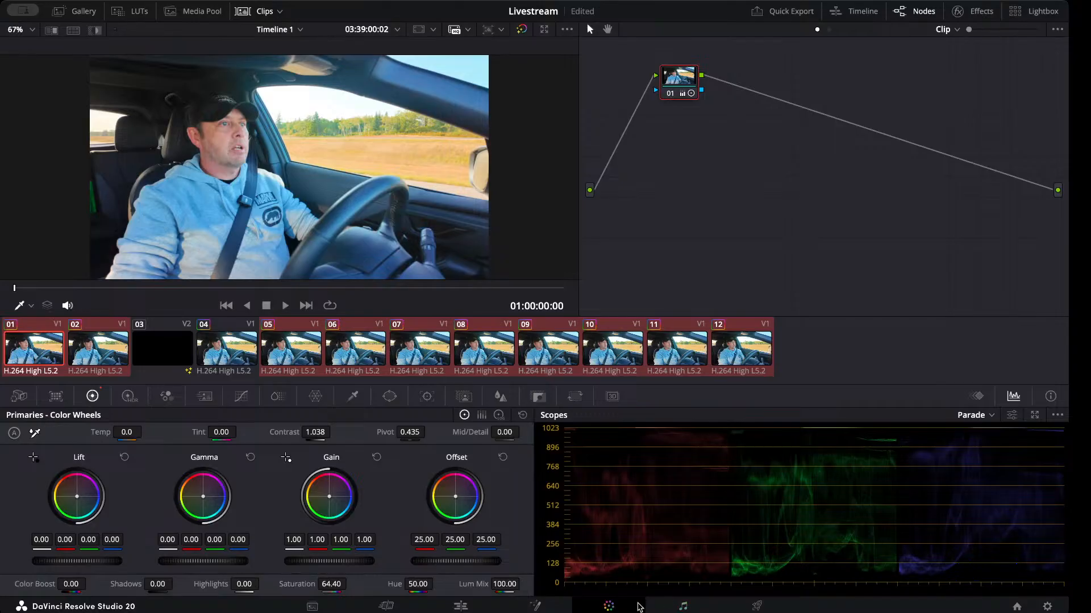
Open the Fairlight page and magnify the timeline horizontally to inspect the individual clips on Audio 1.
click(684, 606)
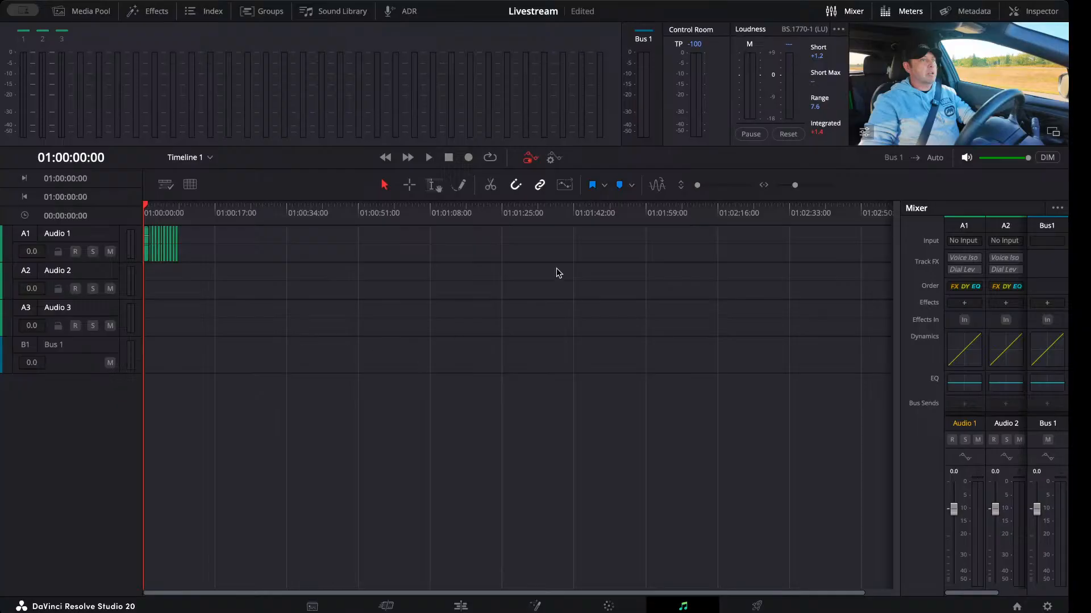
drag(794, 186, 805, 190)
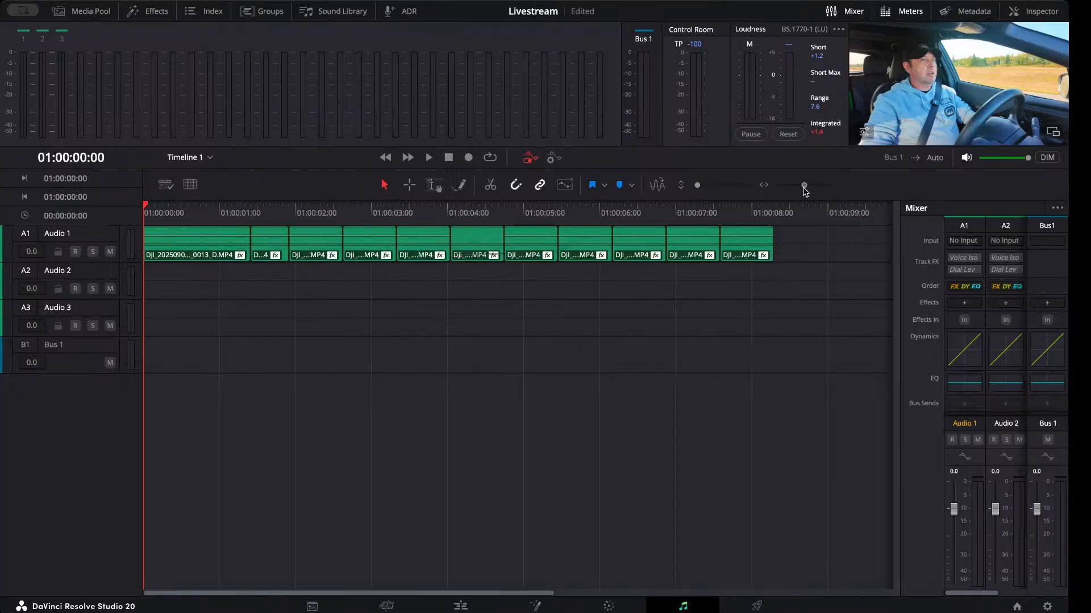
key(super+equal)
key(super+minus)
key(super+minus)
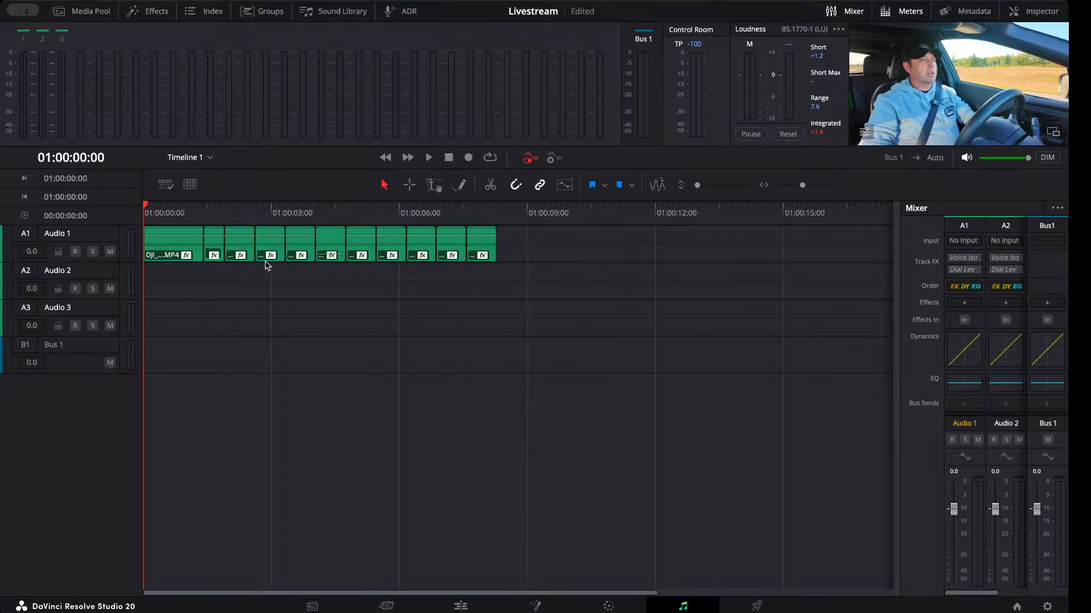
click(90, 237)
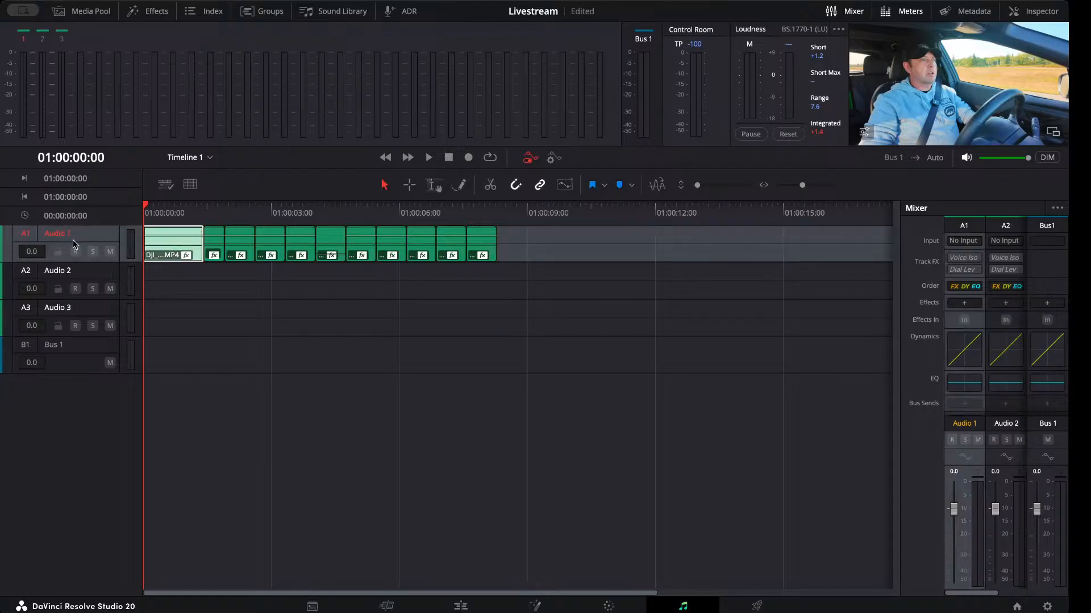
click(398, 245)
click(330, 252)
click(167, 281)
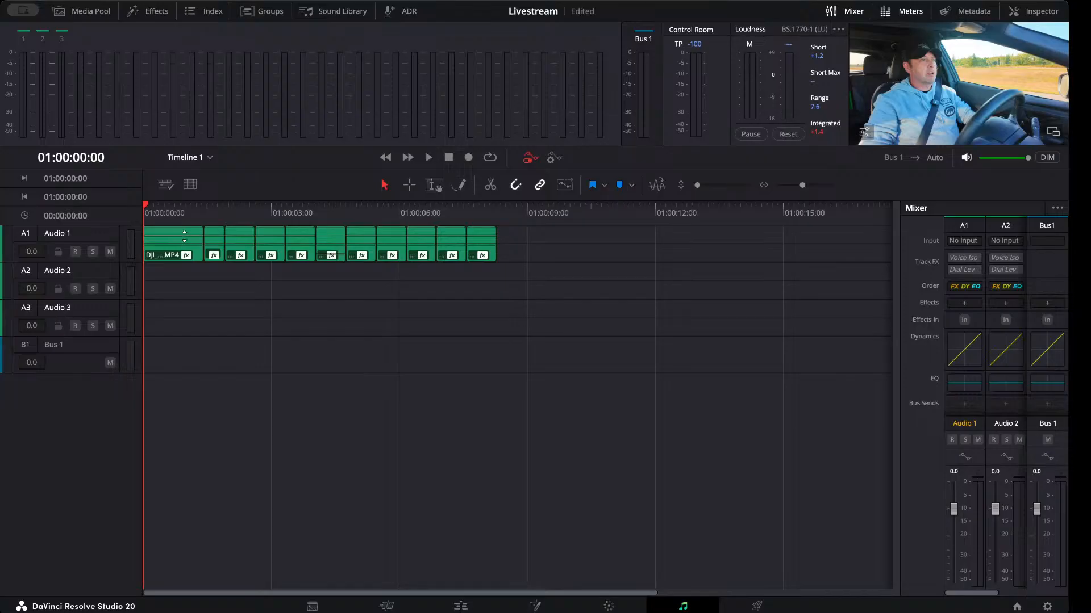
Increase the audio track heights and raise the volume of the first clip on Audio 1.
drag(185, 236, 186, 238)
mouse_move(697, 185)
mouse_down()
mouse_move(730, 185)
mouse_move(665, 192)
mouse_move(703, 190)
mouse_up()
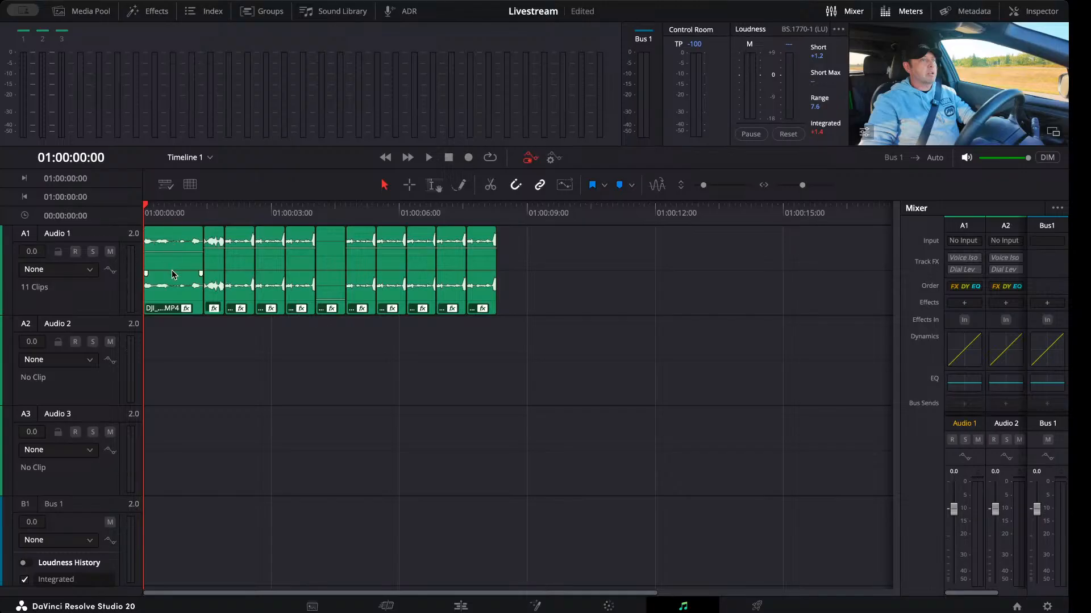
drag(172, 252, 173, 248)
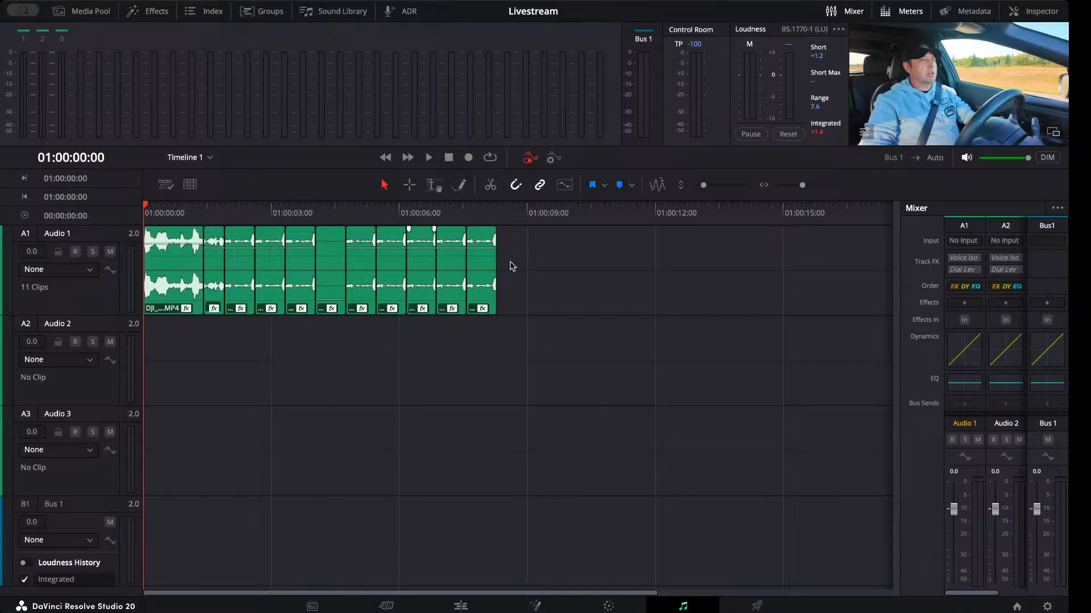
Raise the Audio 1 track fader to +8.4 and widen the mixer to include the Audio 3 channel.
click(82, 244)
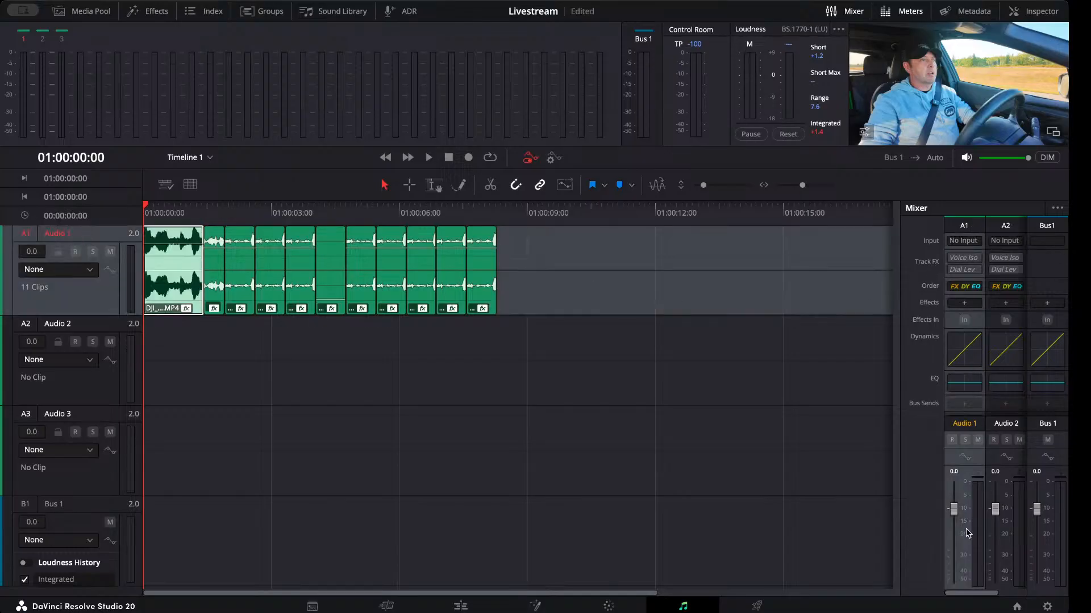
drag(954, 516, 942, 476)
key(ctrl+s)
drag(898, 355, 857, 358)
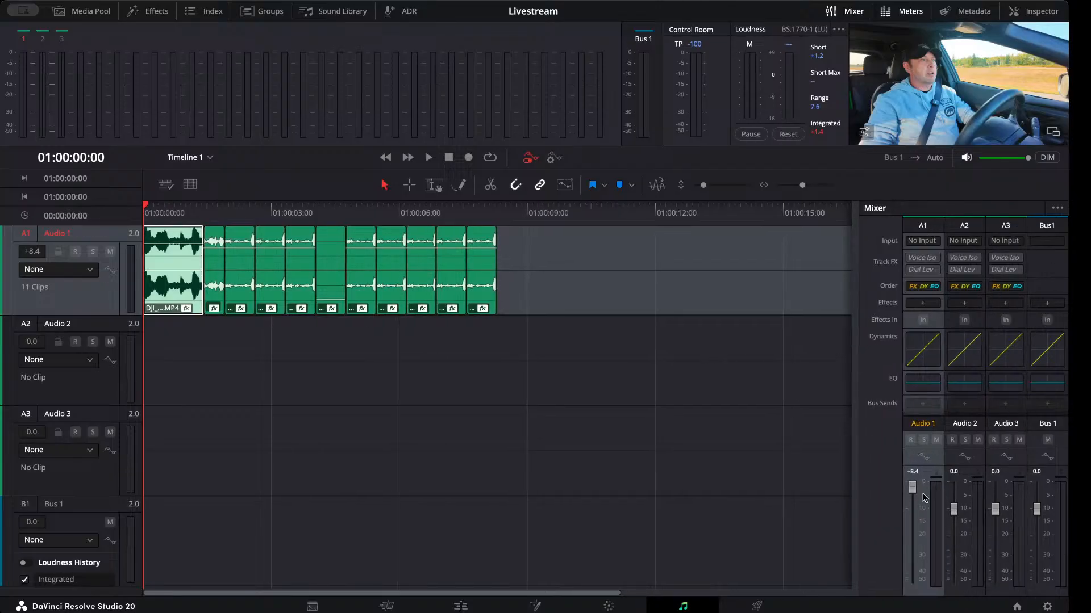
click(1001, 514)
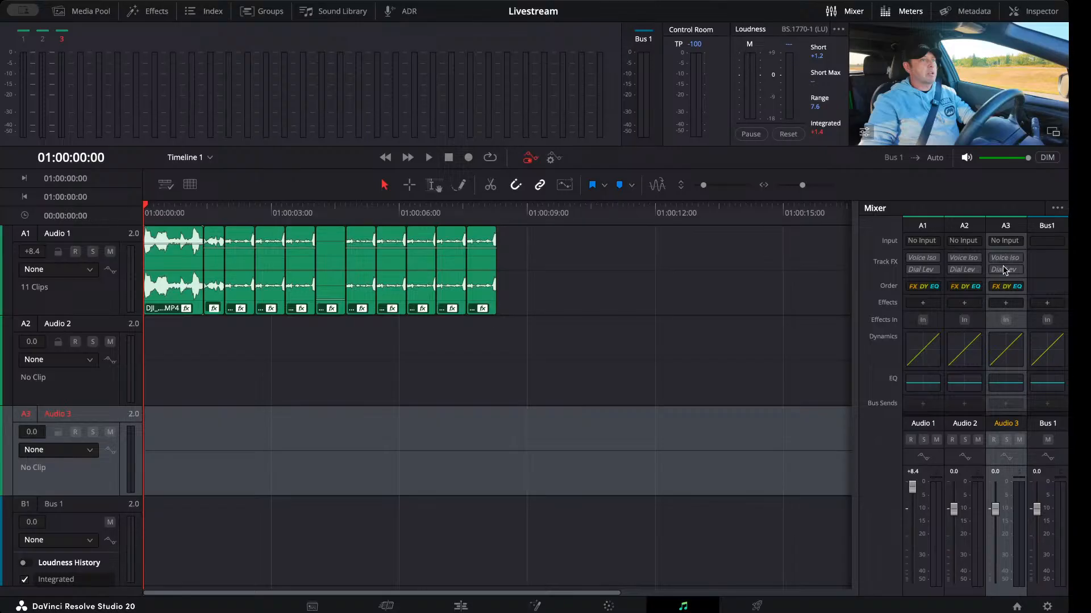
Open the Deliver page and magnify its timeline, with a brief visit to the Edit page.
click(756, 607)
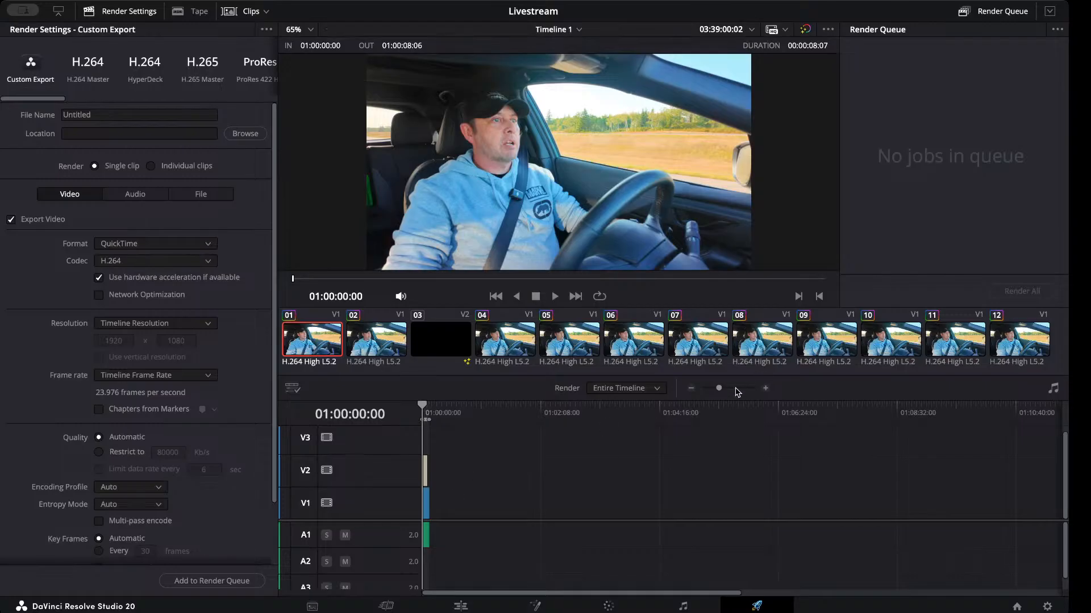
drag(718, 388, 737, 391)
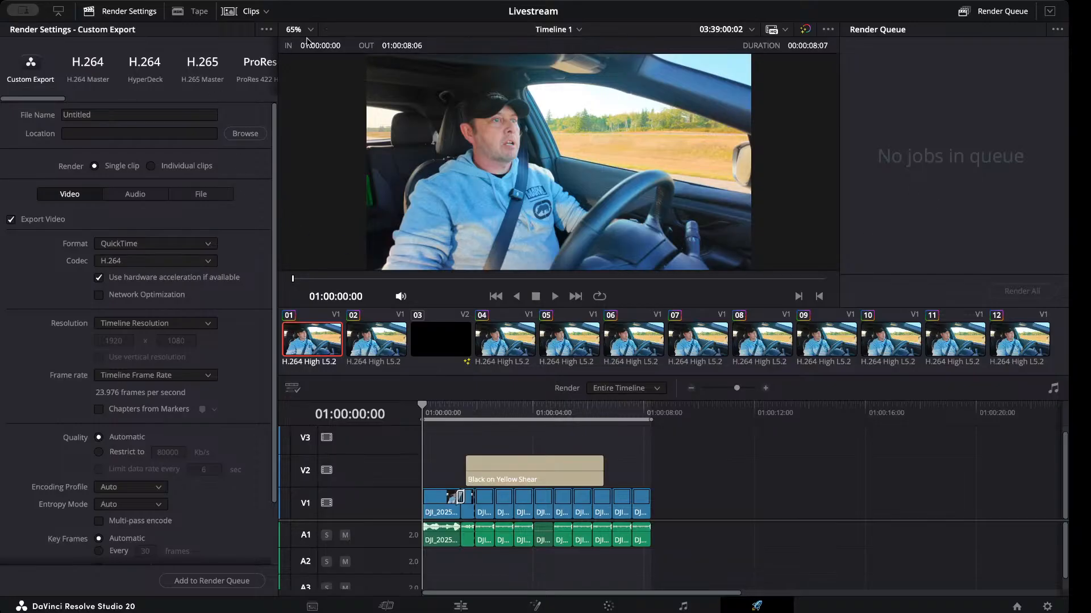
click(461, 606)
click(758, 606)
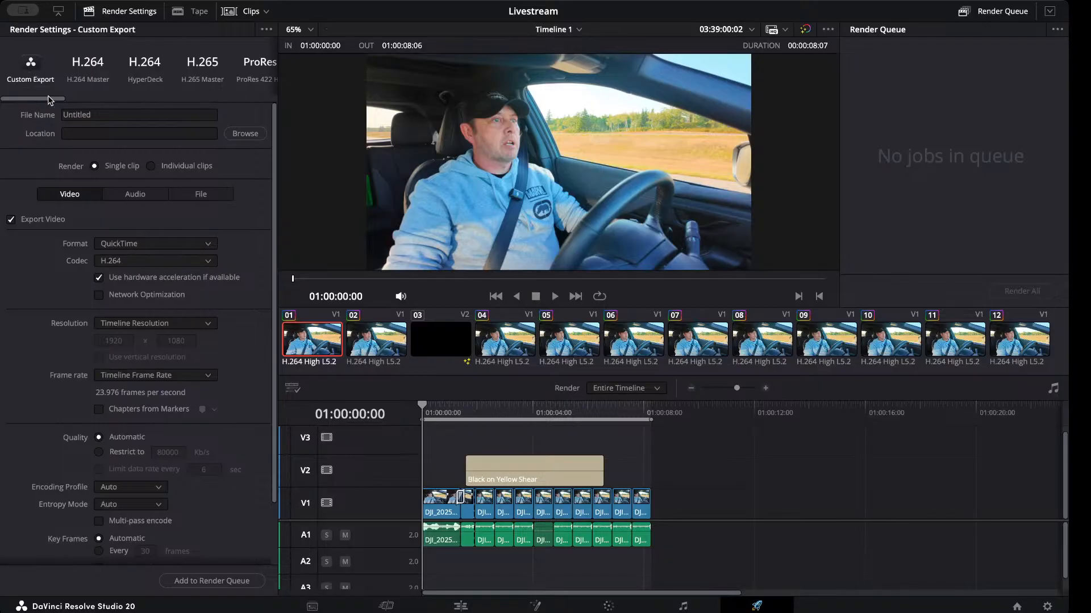
Load the YouTube 1080p render preset and review its settings.
drag(50, 103, 95, 99)
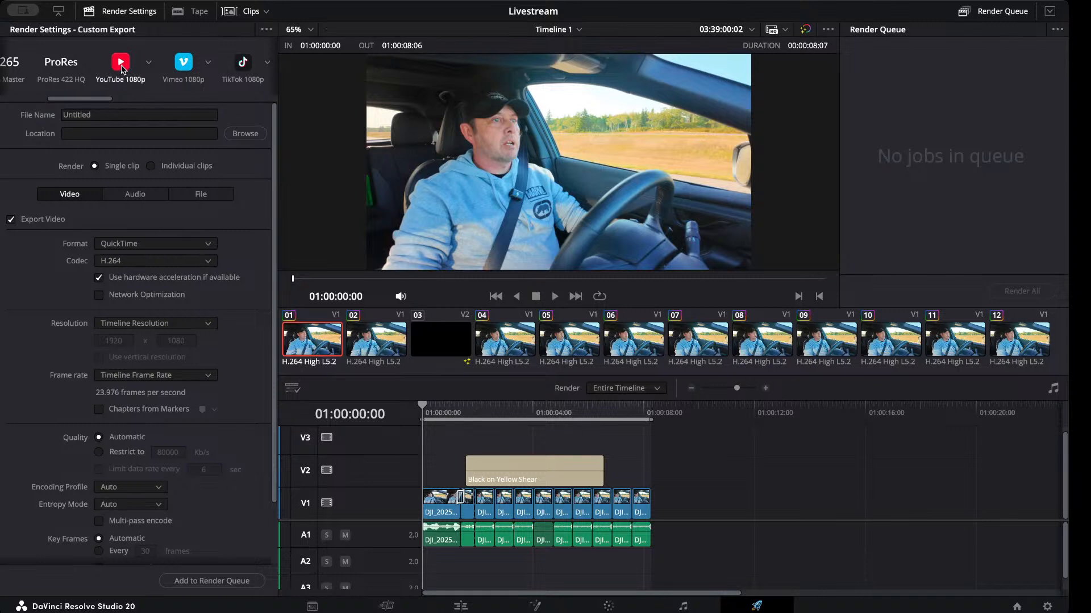
click(121, 69)
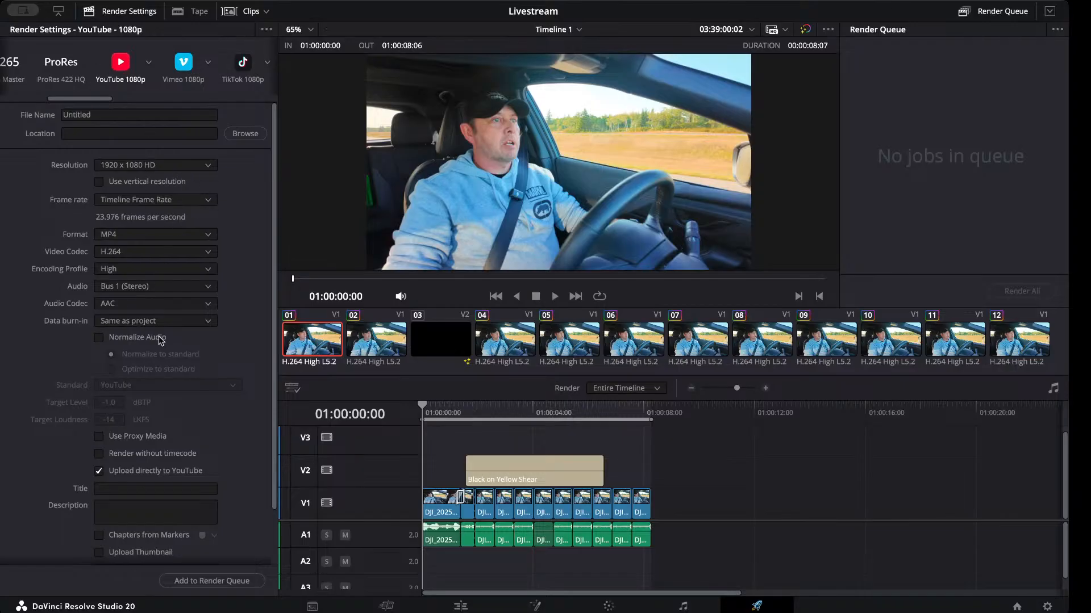
scroll(170, 448, down, 3)
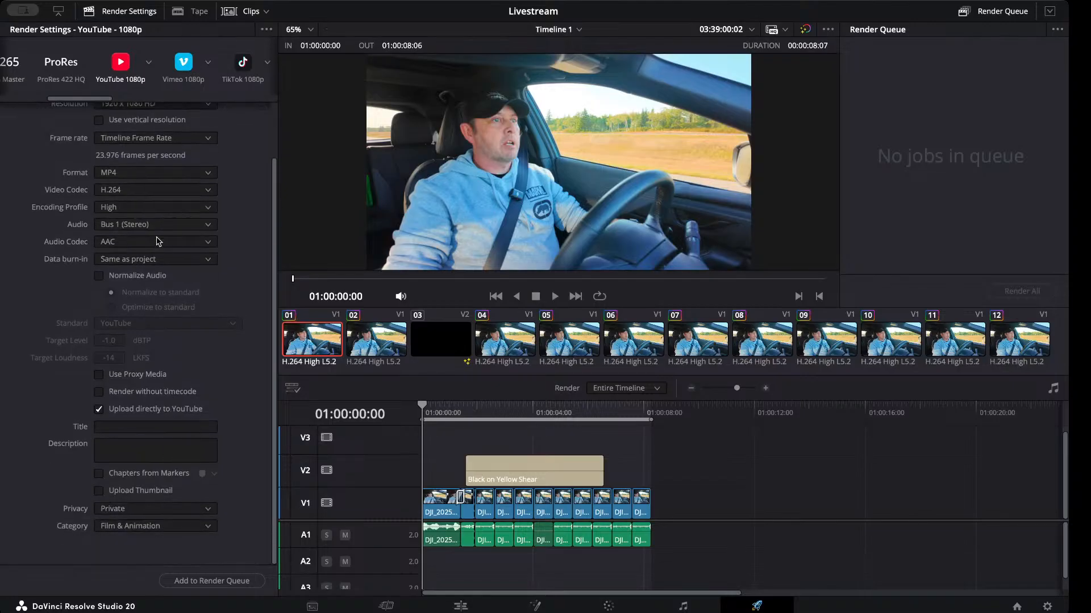
scroll(159, 261, up, 3)
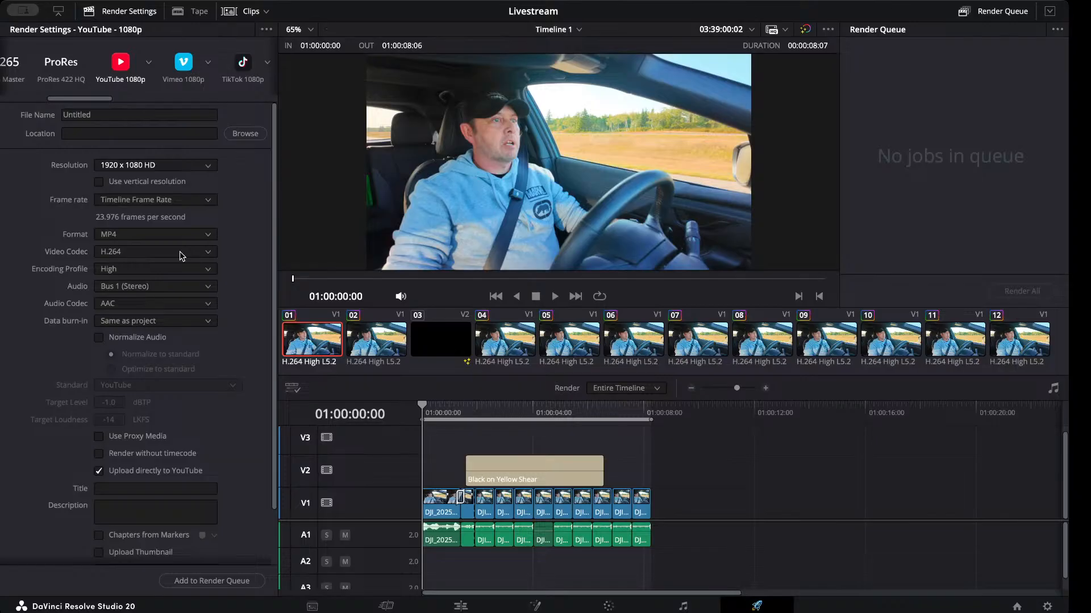
Set the render resolution to 3840 x 2160 Ultra HD, review the settings, and turn off direct upload to YouTube.
click(161, 224)
scroll(241, 329, down, 1)
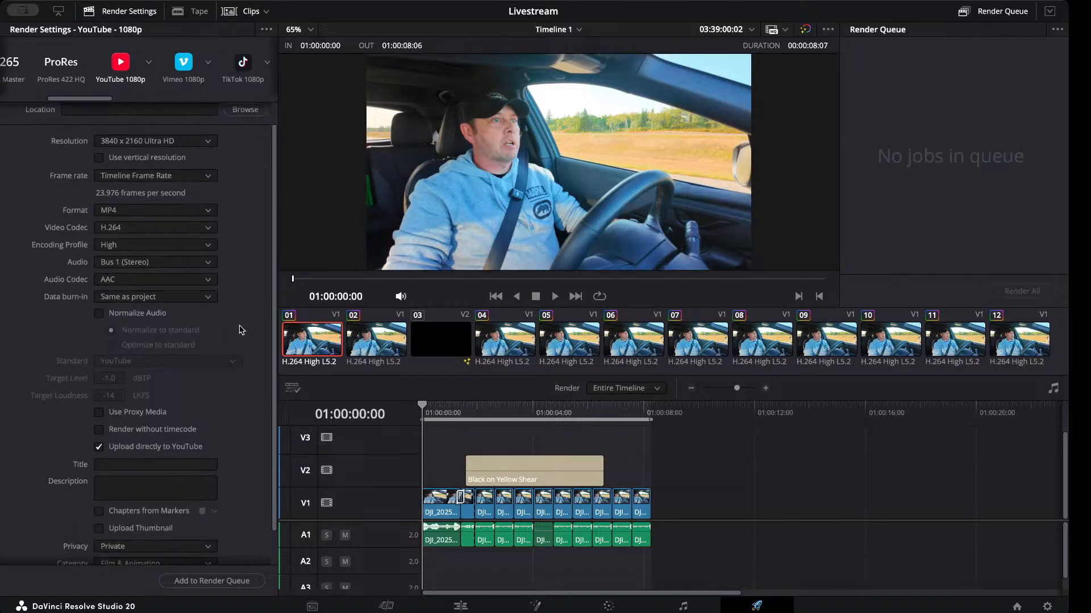
scroll(241, 330, down, 2)
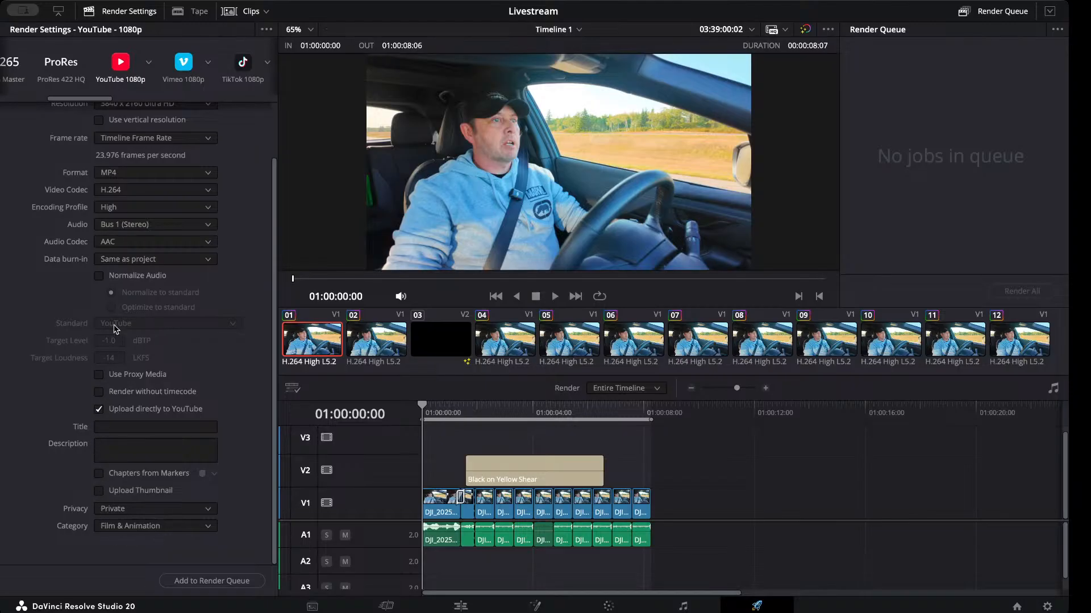
scroll(116, 312, up, 2)
scroll(116, 316, down, 2)
scroll(101, 184, up, 4)
scroll(101, 185, down, 4)
click(98, 410)
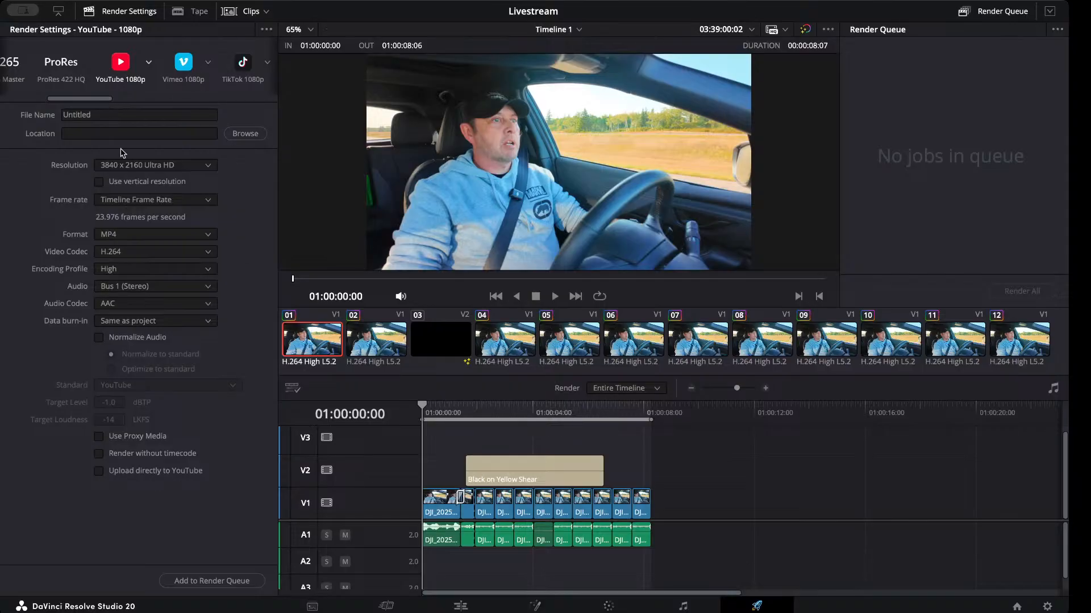
Queue the render as Timeline 1 on the Desktop using the YouTube 1080p preset without direct upload, and try to render all jobs.
click(216, 585)
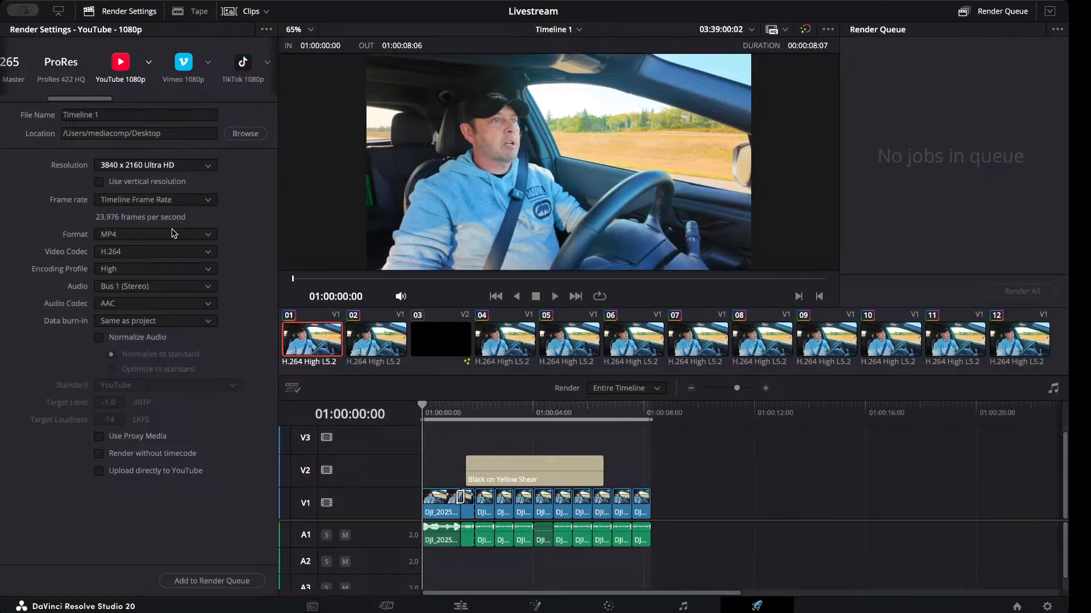
click(120, 61)
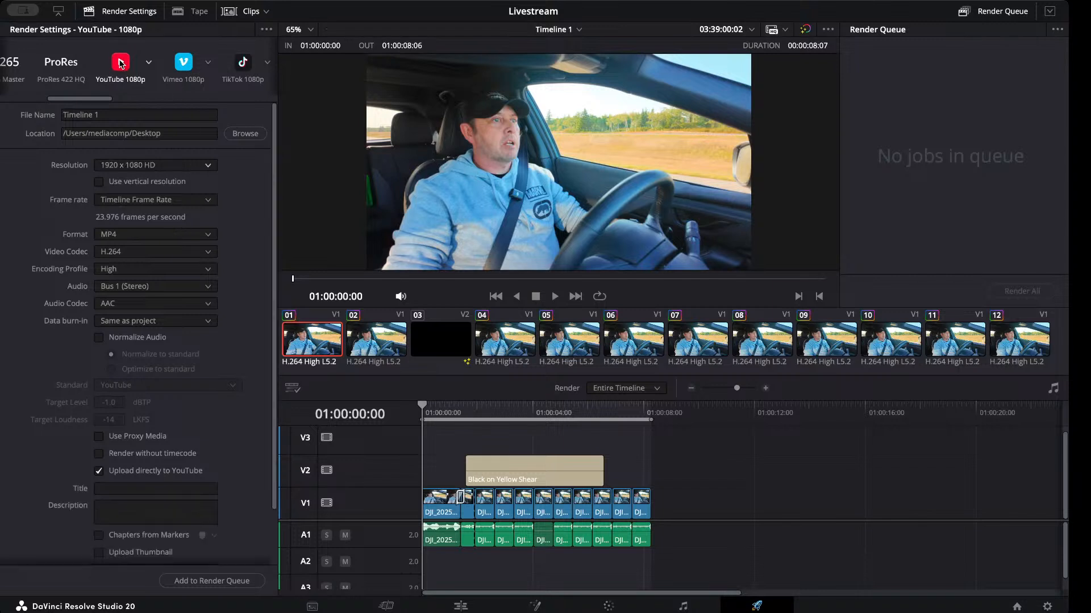
click(100, 472)
click(221, 576)
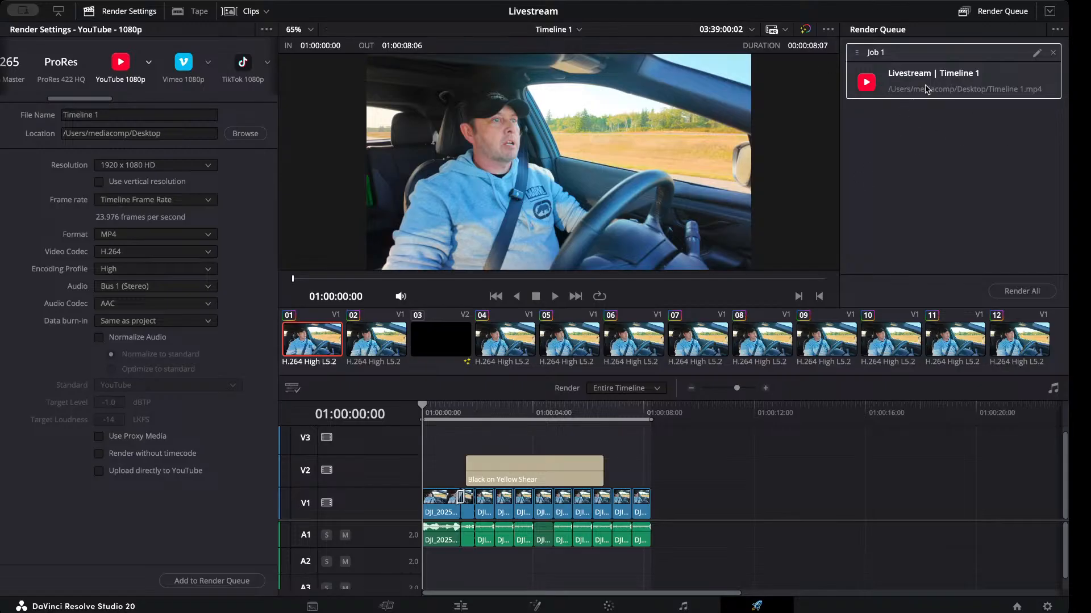
click(1030, 292)
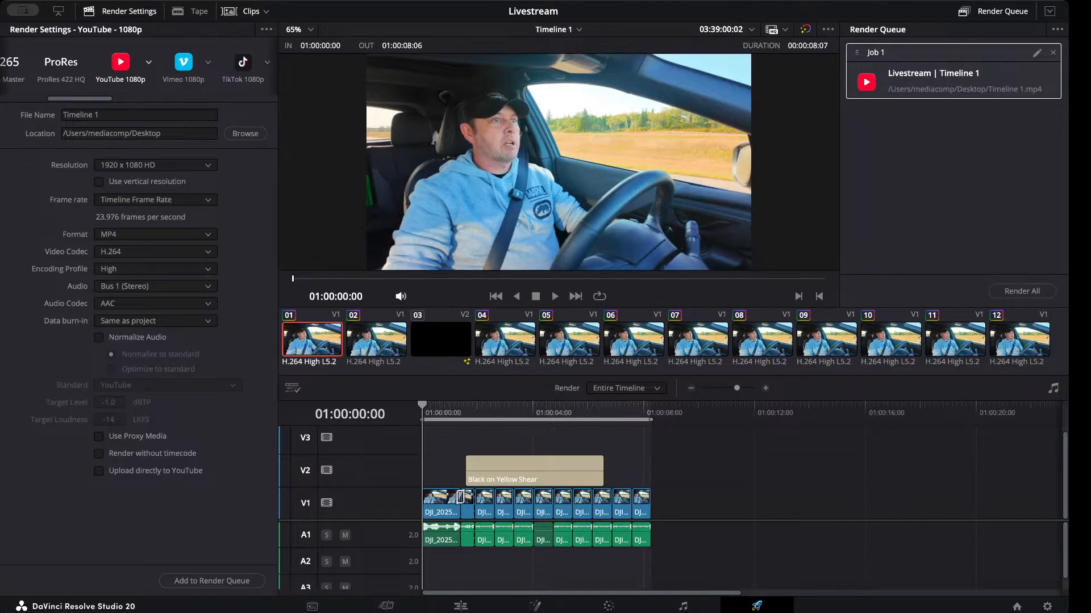